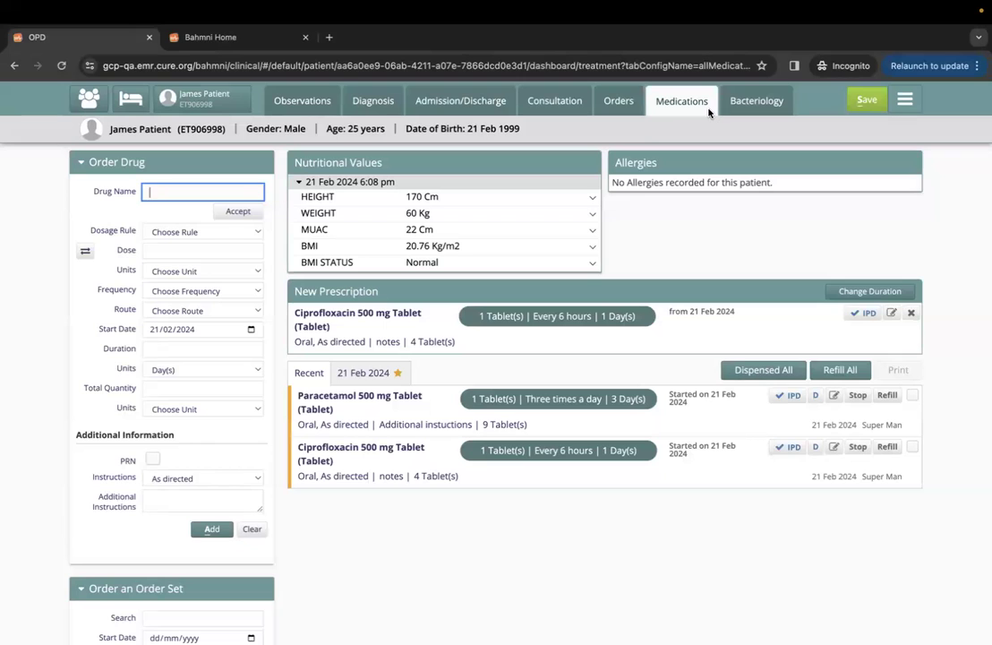
# Sign in to Bahmni with the admin username and password, then open the InPatient module.
pyautogui.click(183, 36)
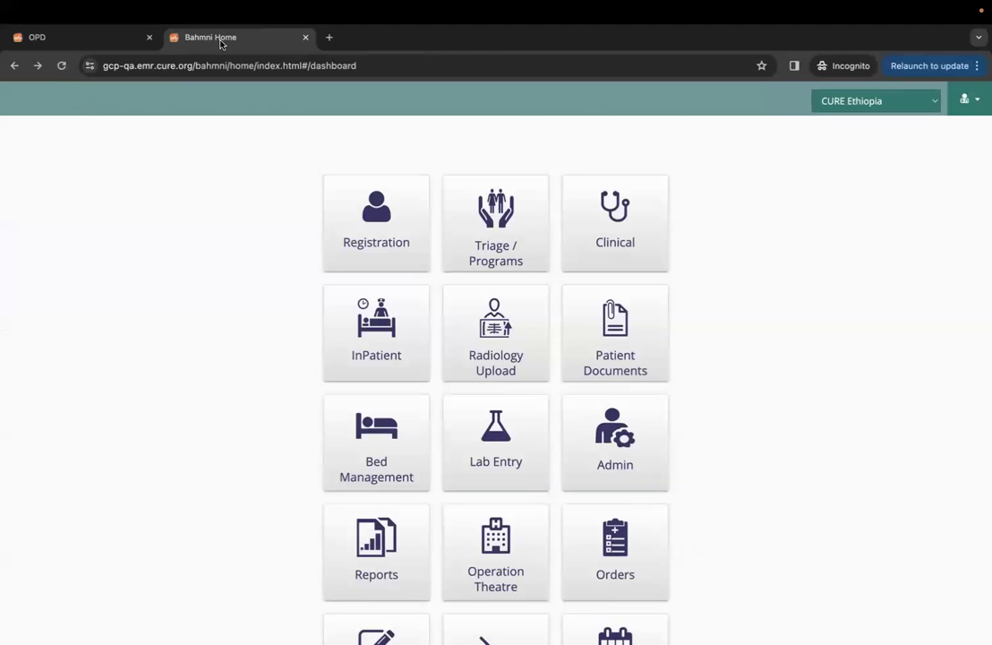
pyautogui.click(380, 353)
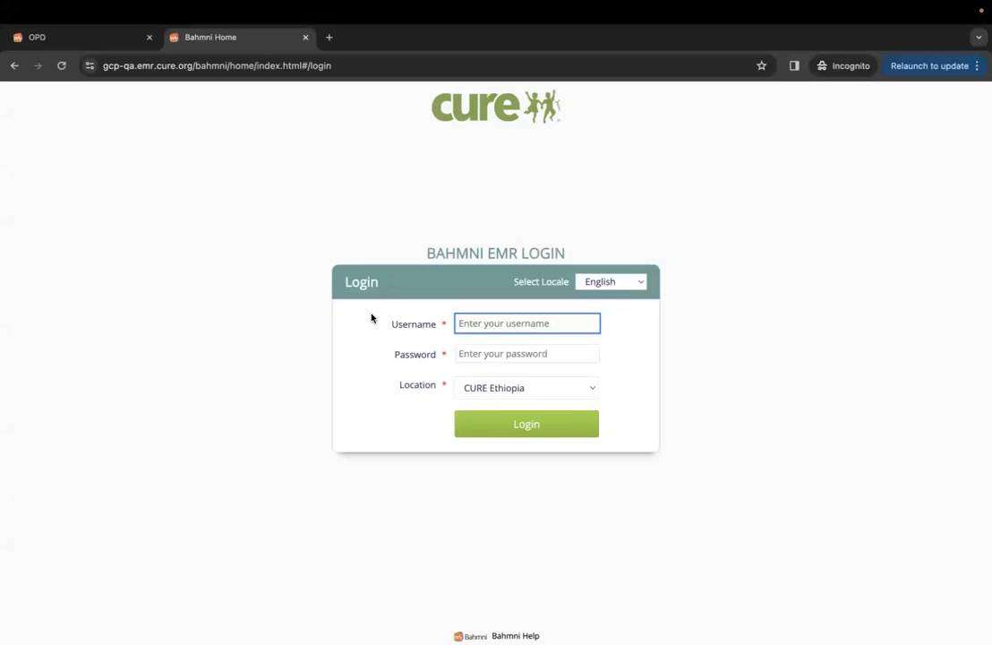
pyautogui.write('superma')
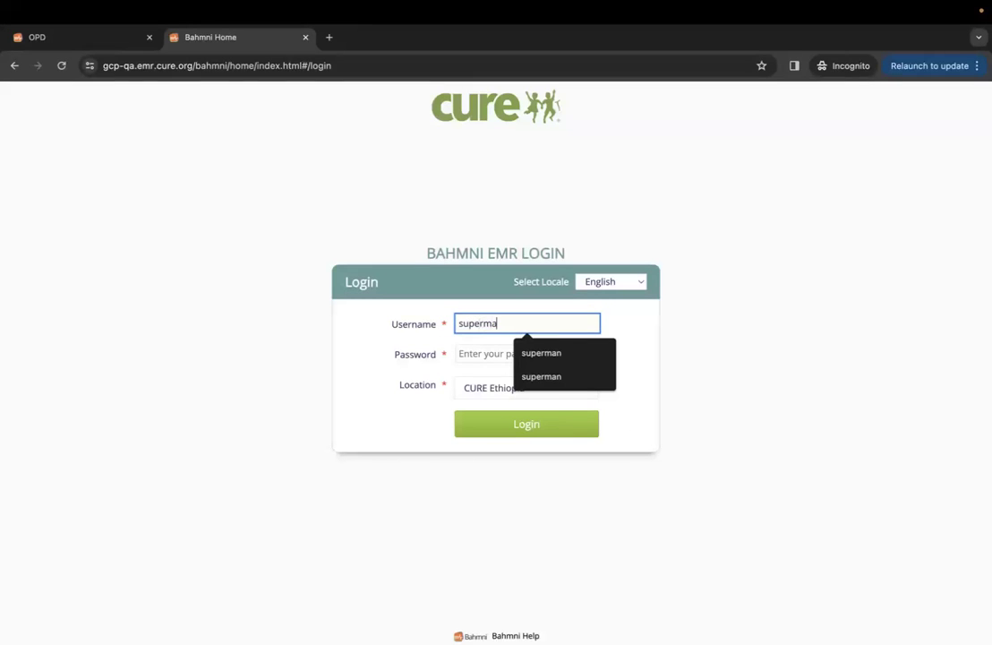
pyautogui.write('n')
pyautogui.press('Tab')
pyautogui.write('Admin')
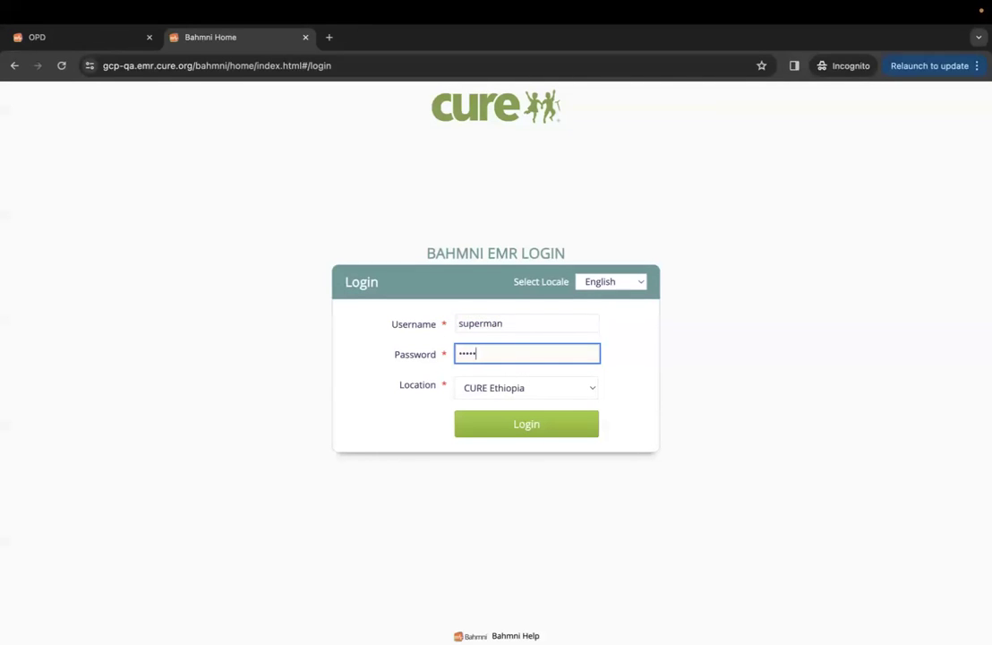
pyautogui.write('123')
pyautogui.click(520, 426)
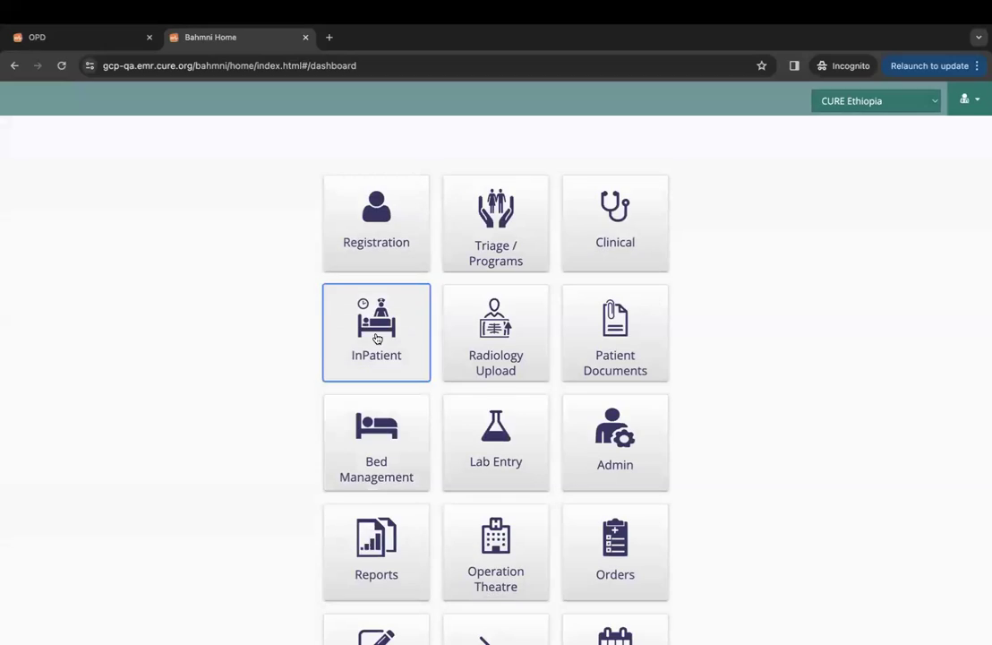
pyautogui.click(377, 338)
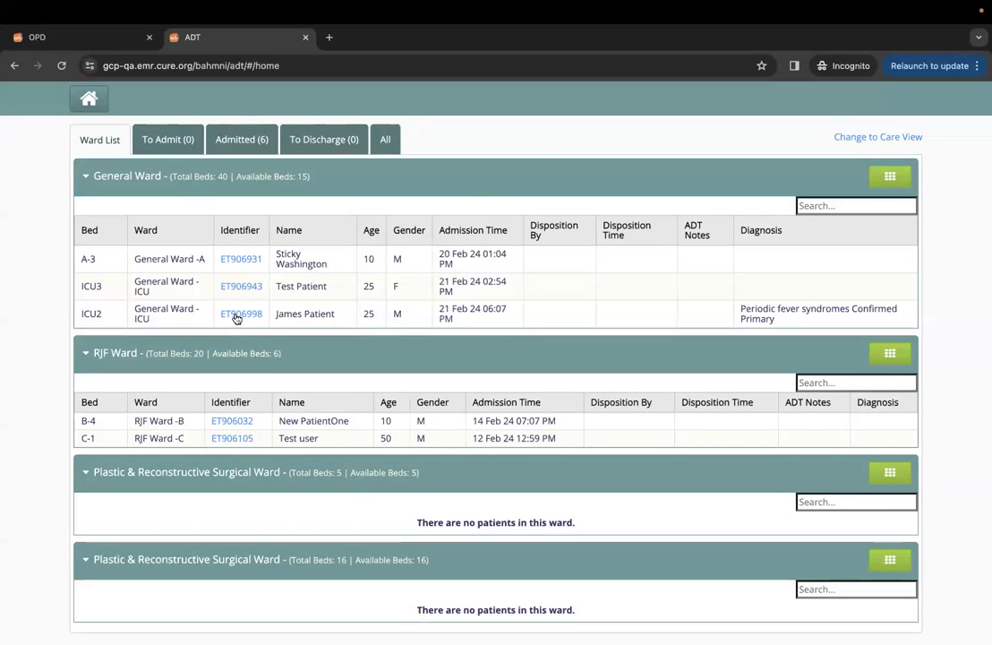
# Open the IPD dashboard of the patient in bed ICU2 from the General Ward list.
pyautogui.click(238, 315)
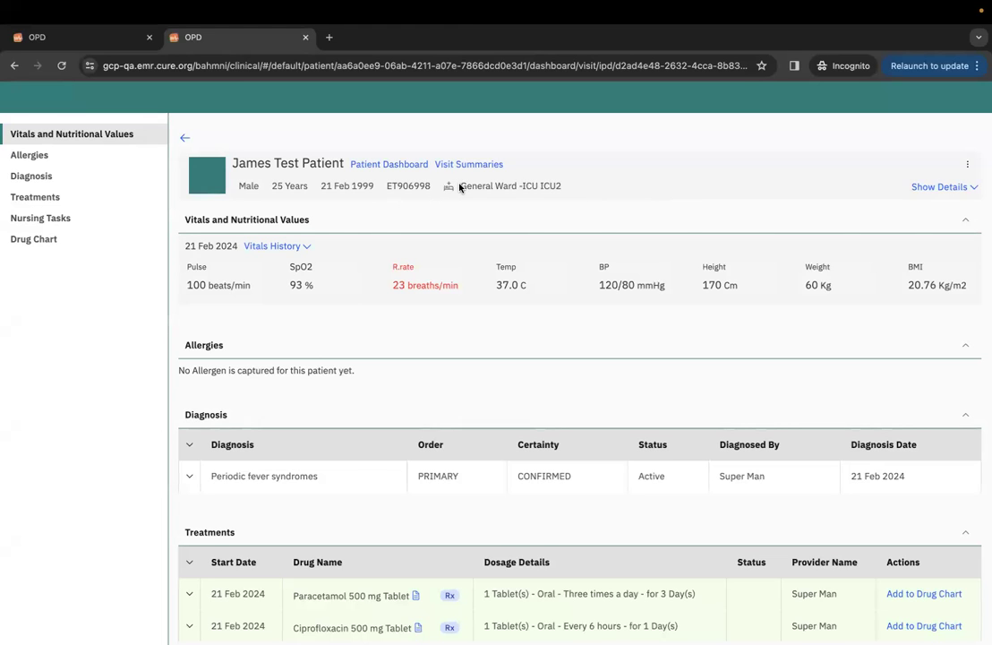
# Review the patient's ward, bed and address details by expanding and collapsing them.
pyautogui.moveTo(460, 186); pyautogui.dragTo(561, 188)
pyautogui.click(687, 176)
pyautogui.click(945, 188)
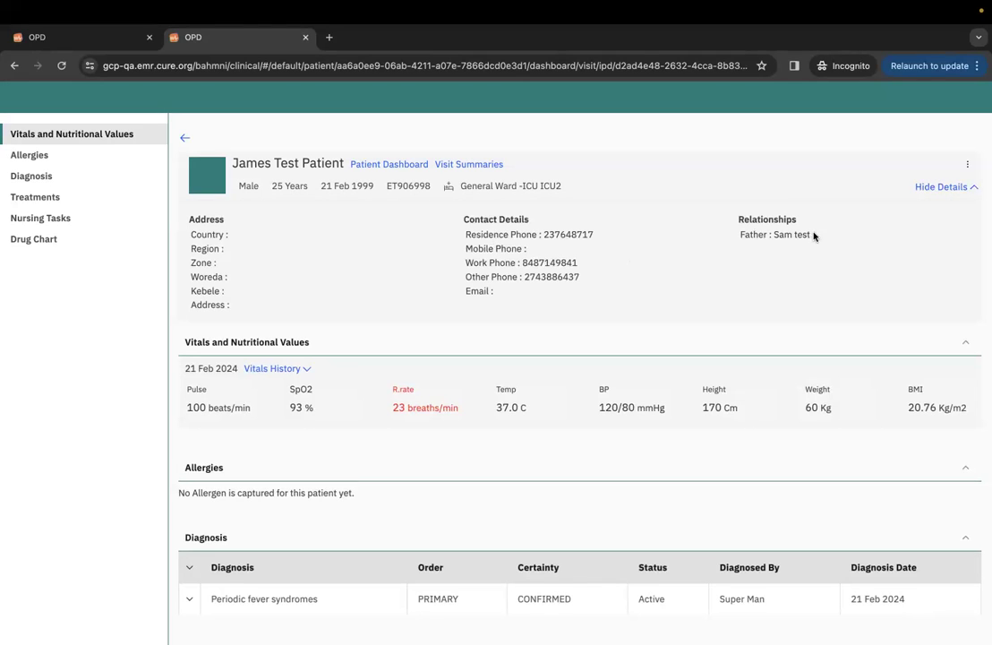
pyautogui.click(936, 187)
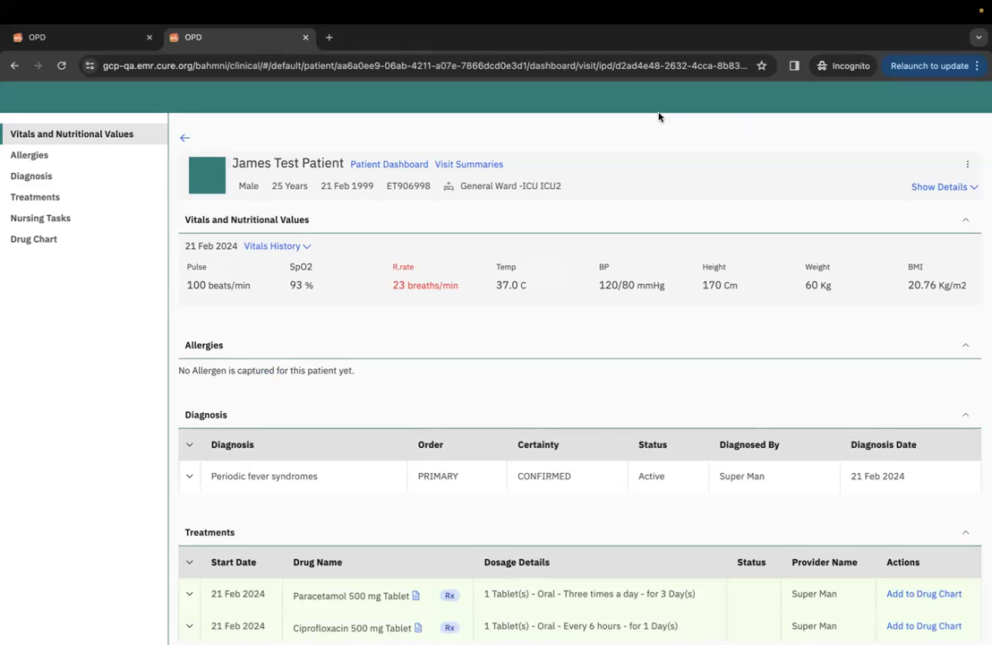
# Open the patient dashboard in a new tab, then expand Vitals History on the IPD dashboard.
pyautogui.click(410, 167)
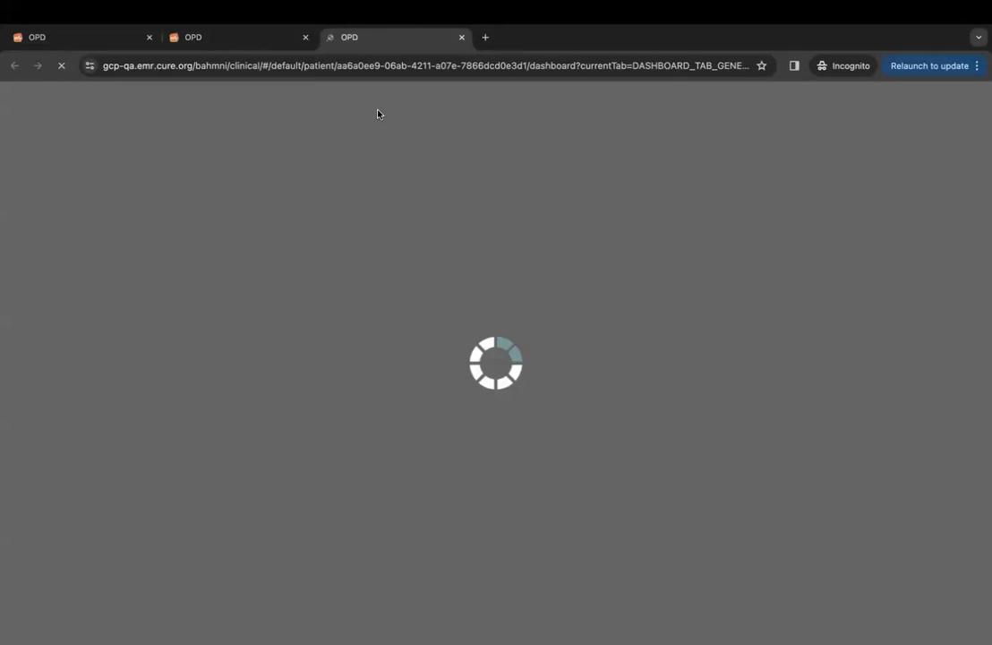
pyautogui.click(227, 36)
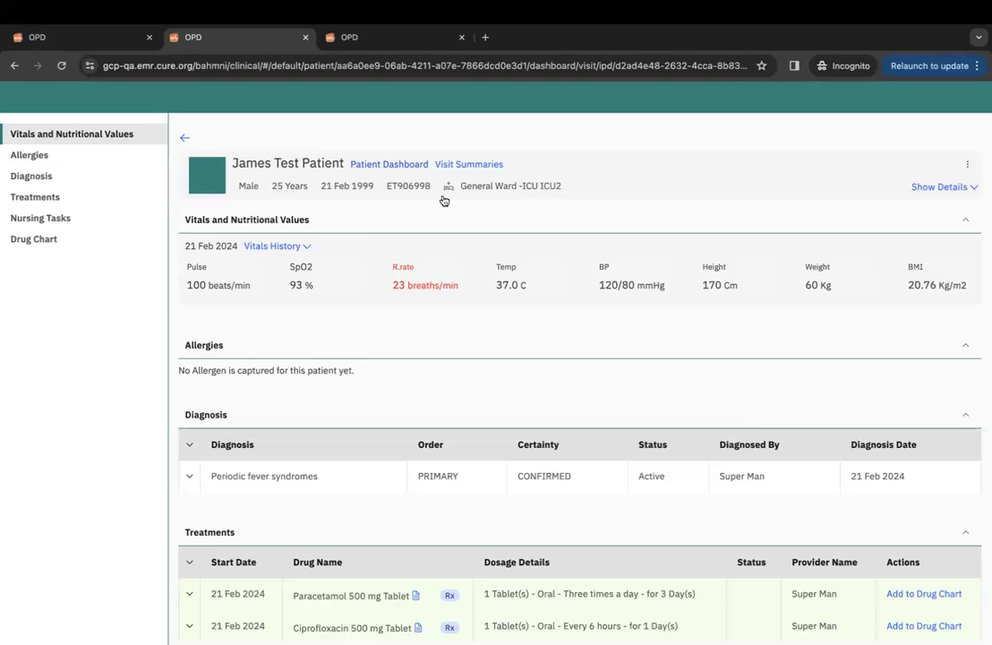
pyautogui.scroll(-2, 438, 325)
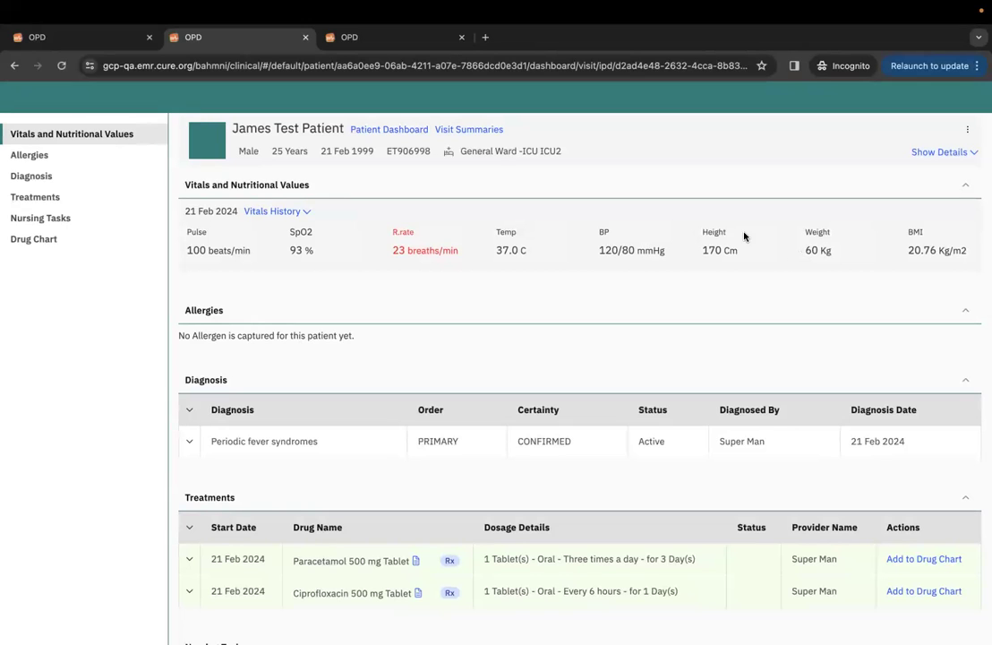
pyautogui.click(288, 215)
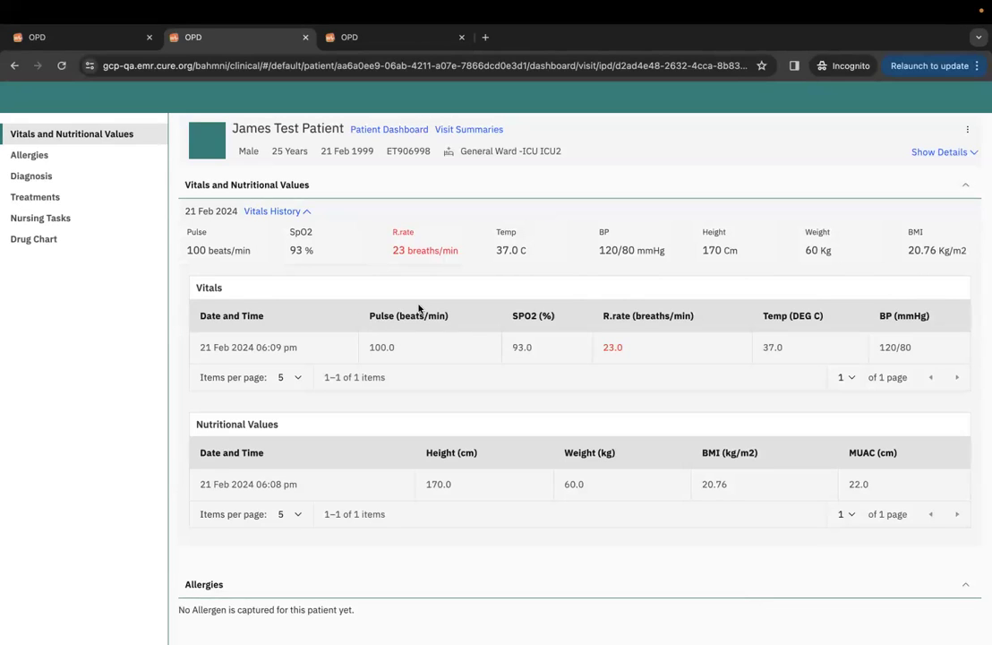
pyautogui.scroll(-3, 385, 392)
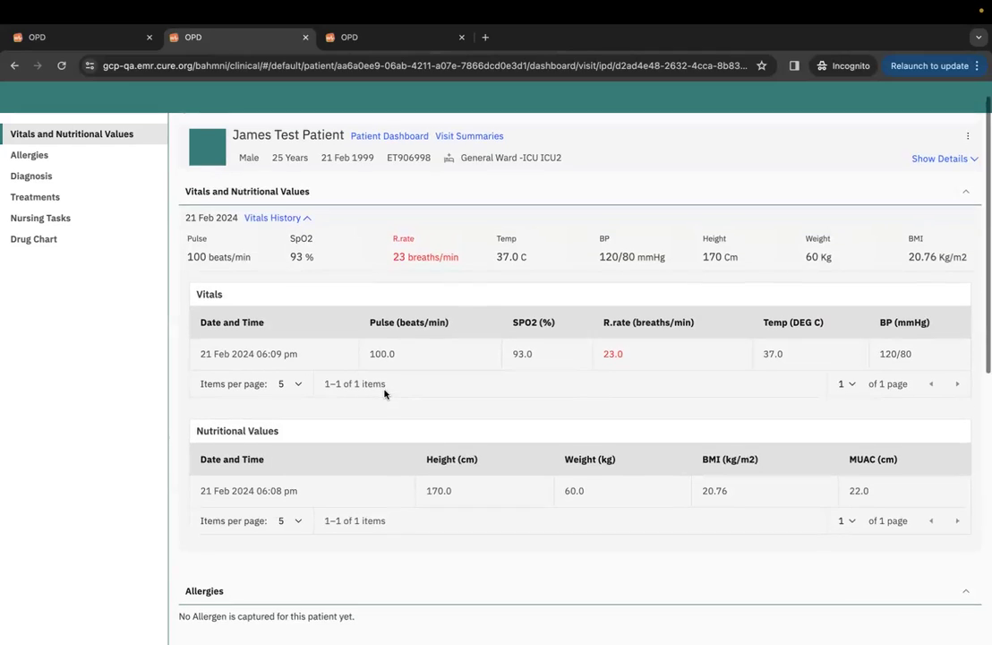
pyautogui.scroll(-5, 385, 392)
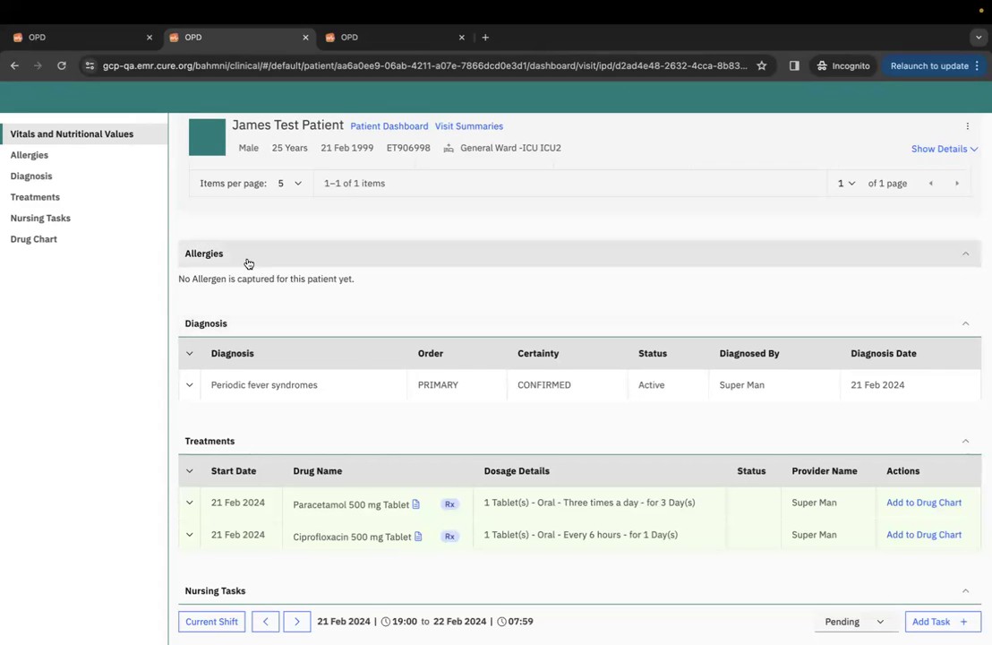
# Check the Paracetamol order's additional instructions and begin adding it to the drug chart.
pyautogui.click(82, 182)
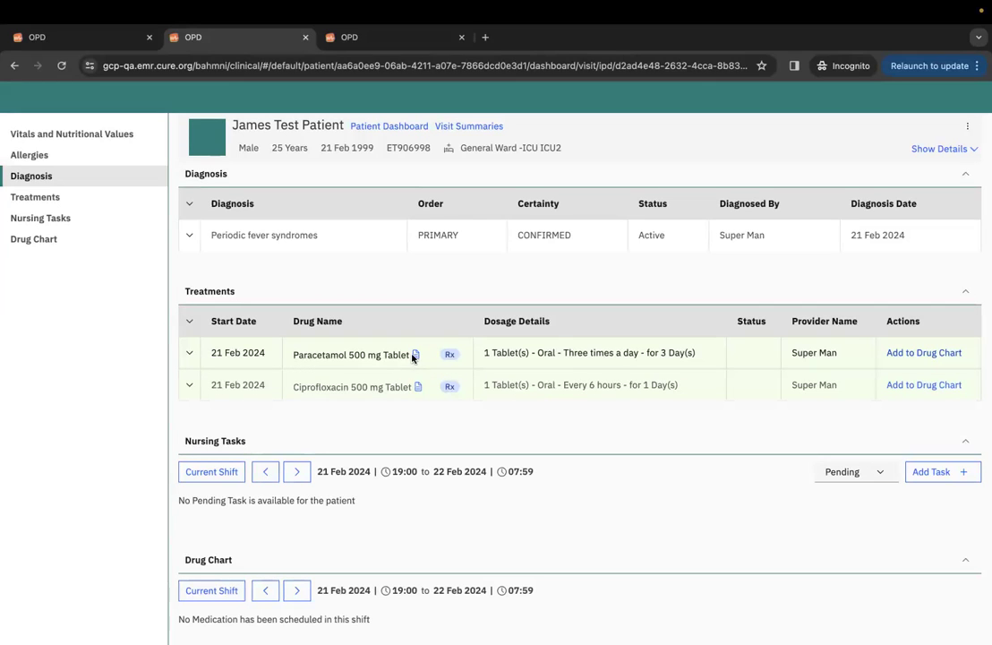
pyautogui.click(189, 357)
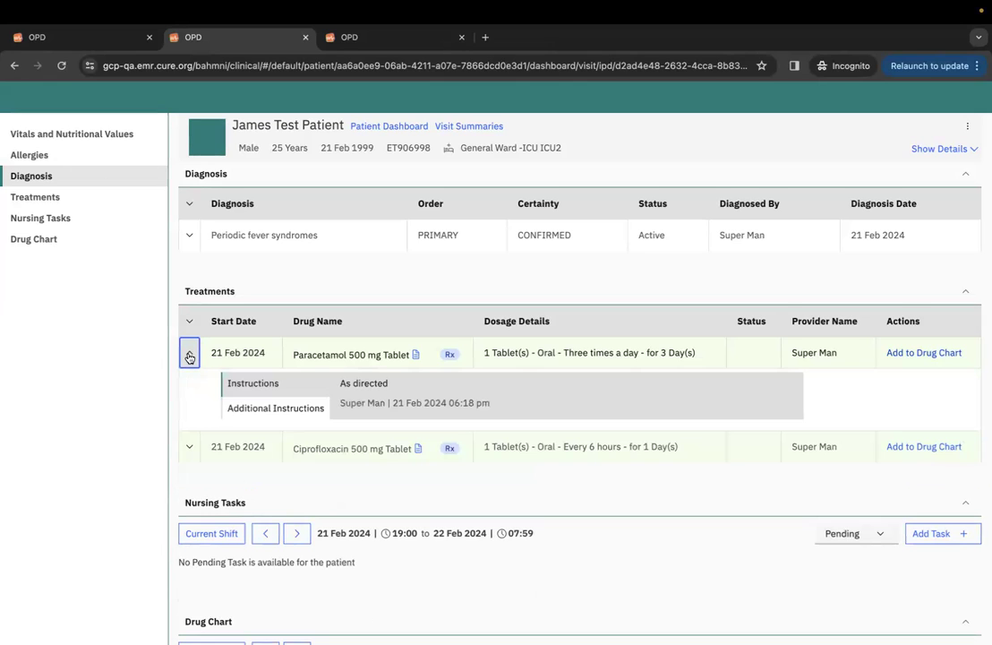
pyautogui.click(265, 410)
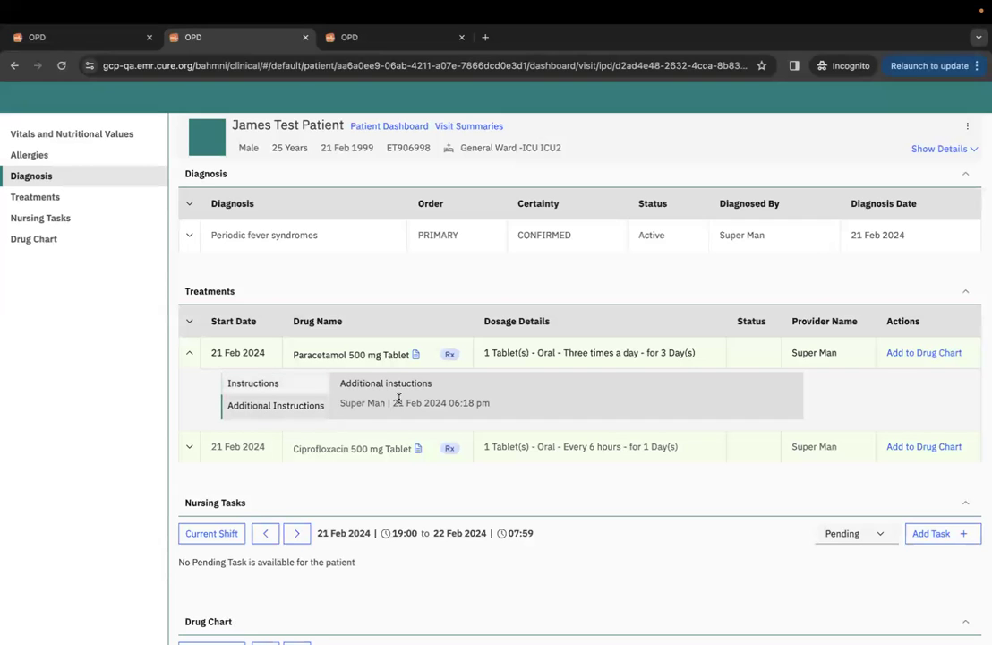
pyautogui.click(189, 353)
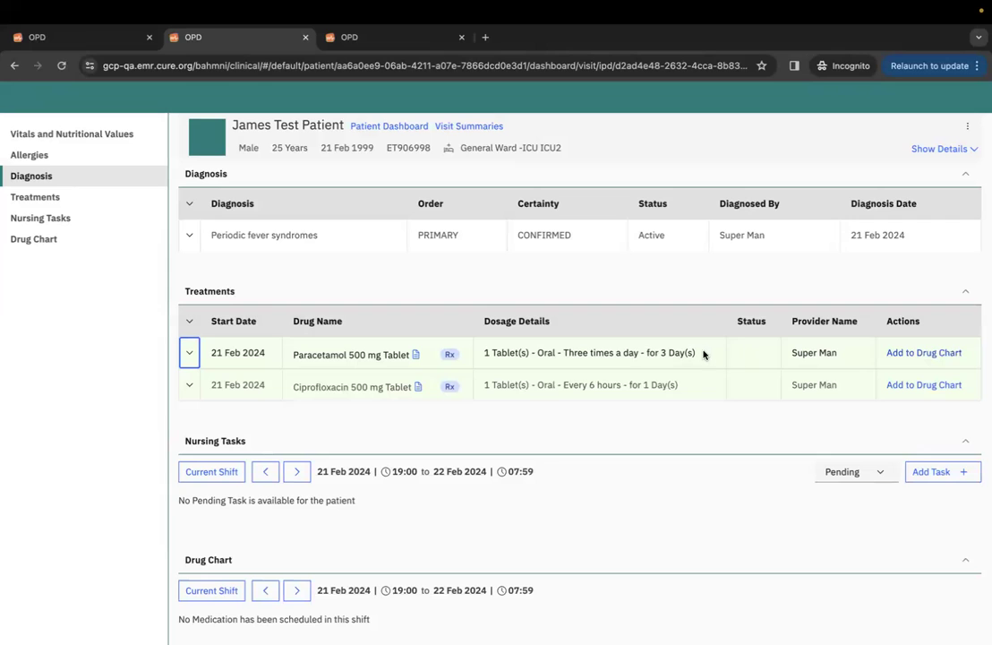
pyautogui.click(906, 356)
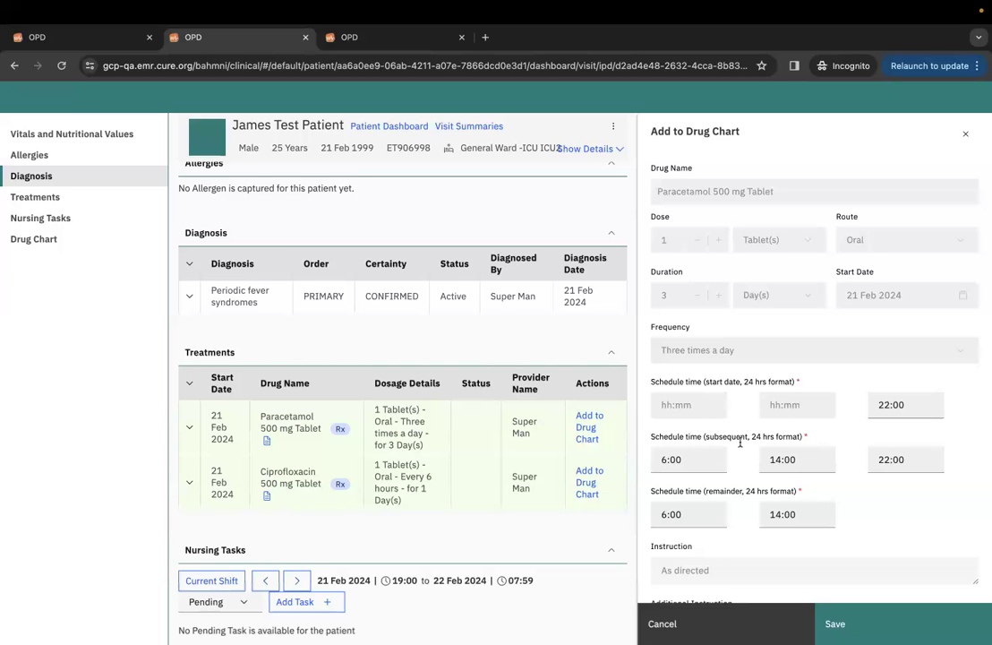
# Save Paracetamol 500 mg to the drug chart at 6:00, 14:00 and 22:00 with note 'schedule notes'.
pyautogui.scroll(-3, 737, 553)
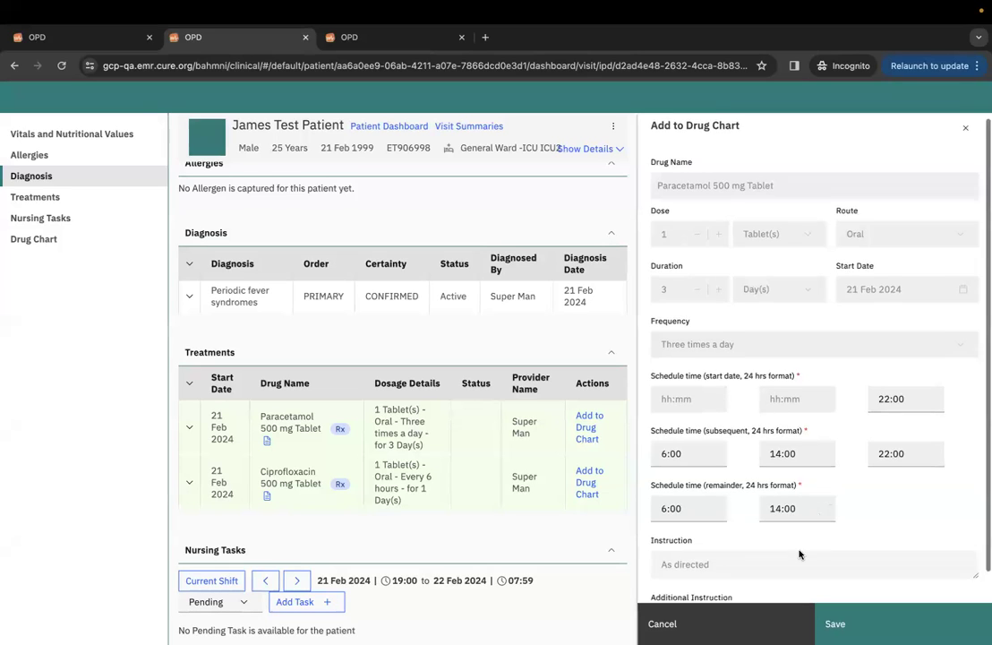
pyautogui.click(737, 553)
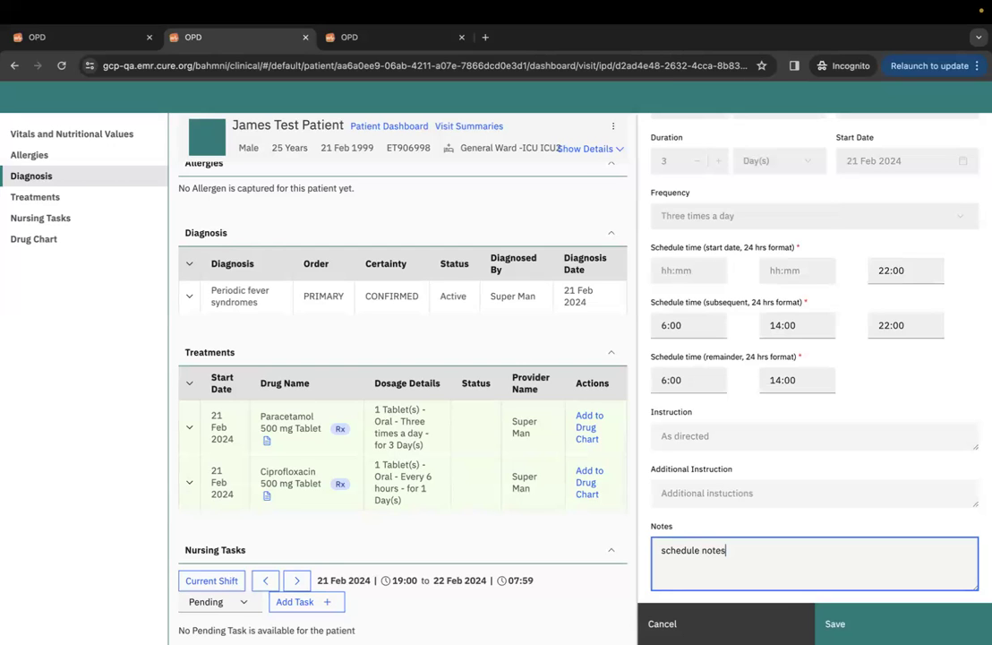
pyautogui.click(938, 622)
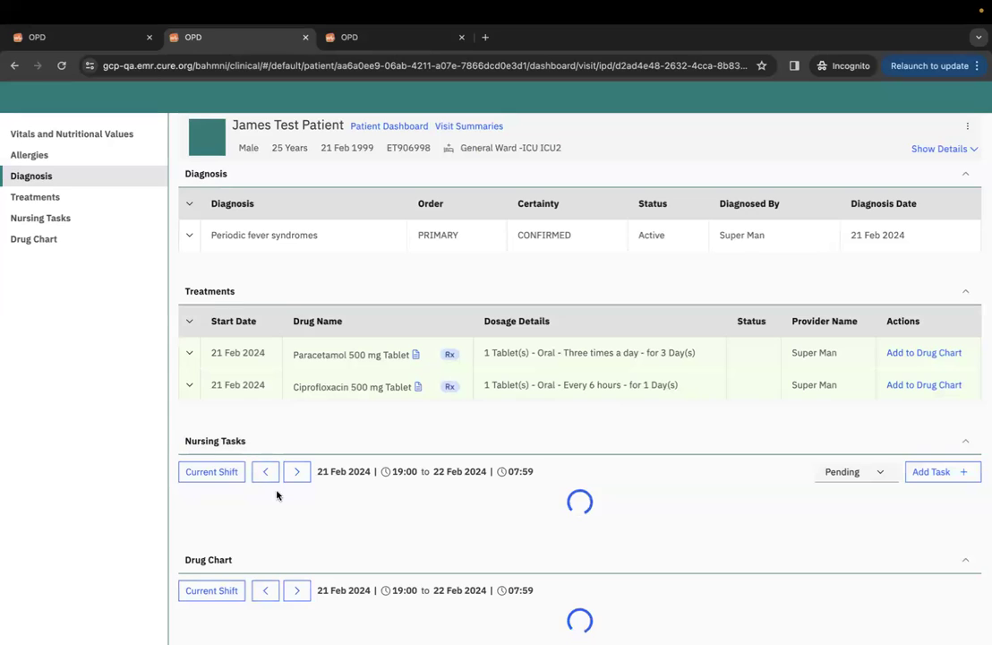
pyautogui.scroll(-1, 382, 513)
pyautogui.scroll(-1, 382, 513)
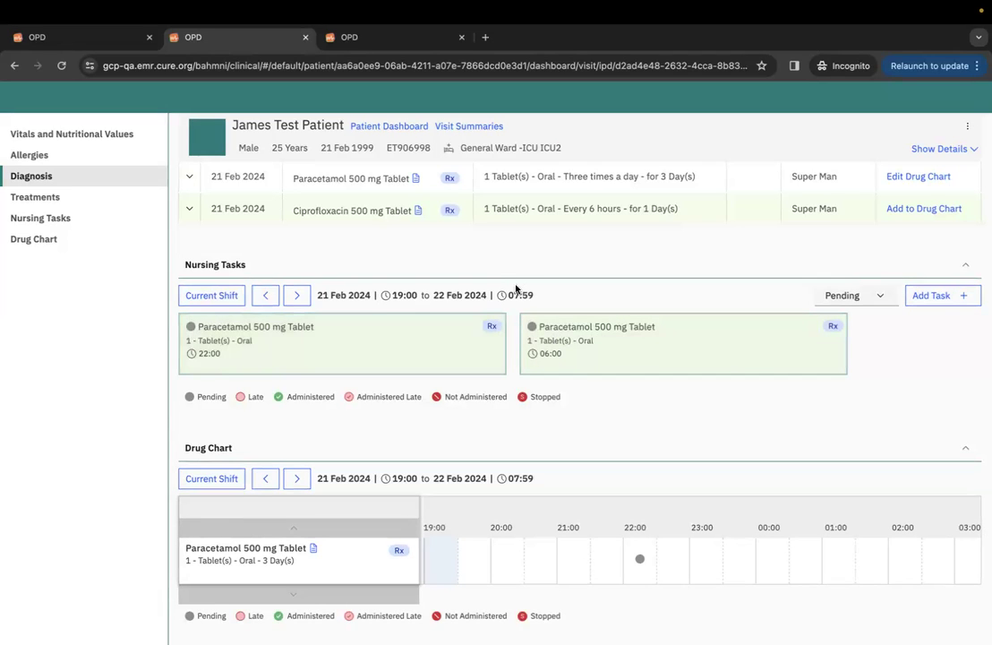
pyautogui.scroll(1, 724, 270)
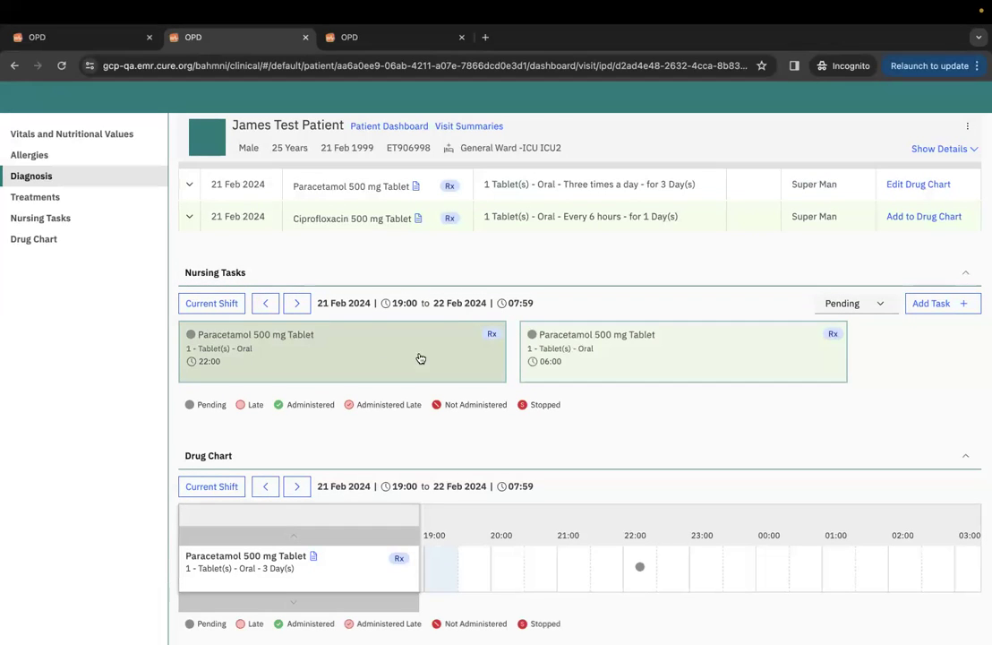
pyautogui.scroll(-3, 391, 427)
pyautogui.scroll(1, 391, 427)
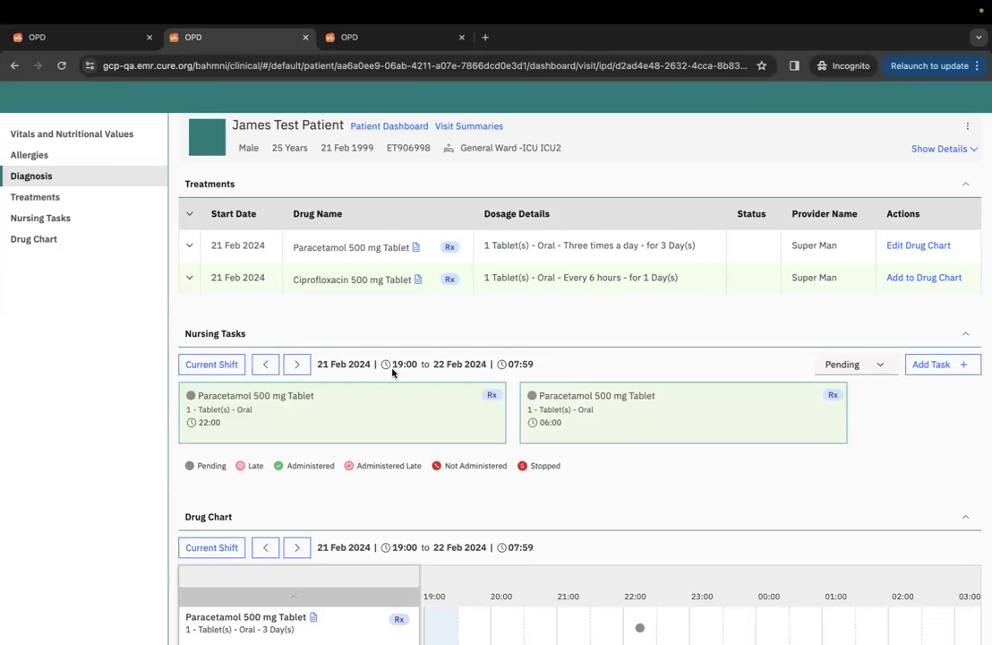
pyautogui.click(298, 366)
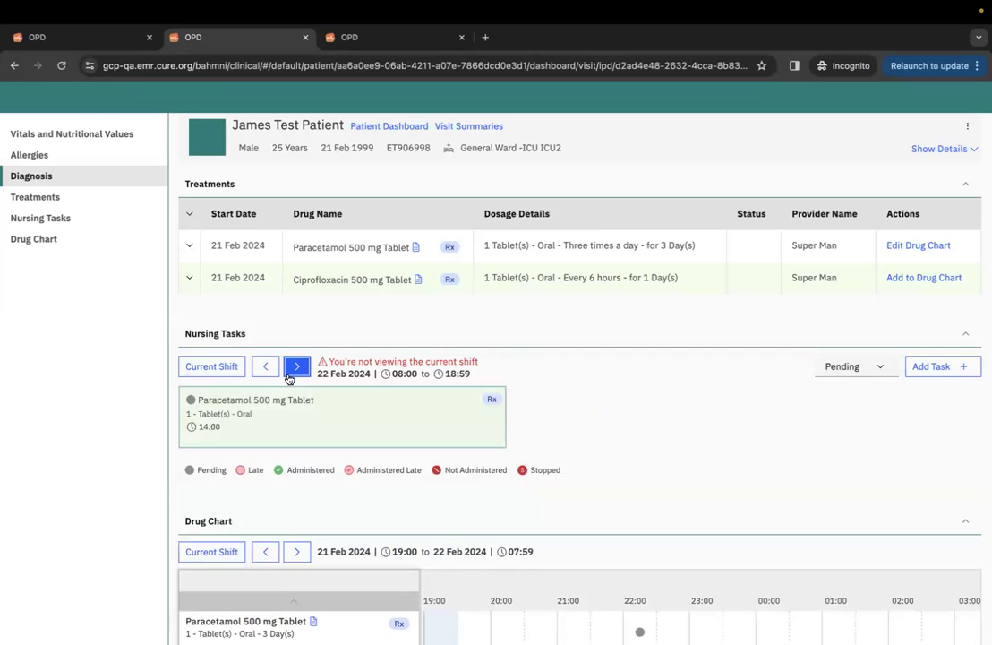
pyautogui.click(303, 377)
pyautogui.click(224, 372)
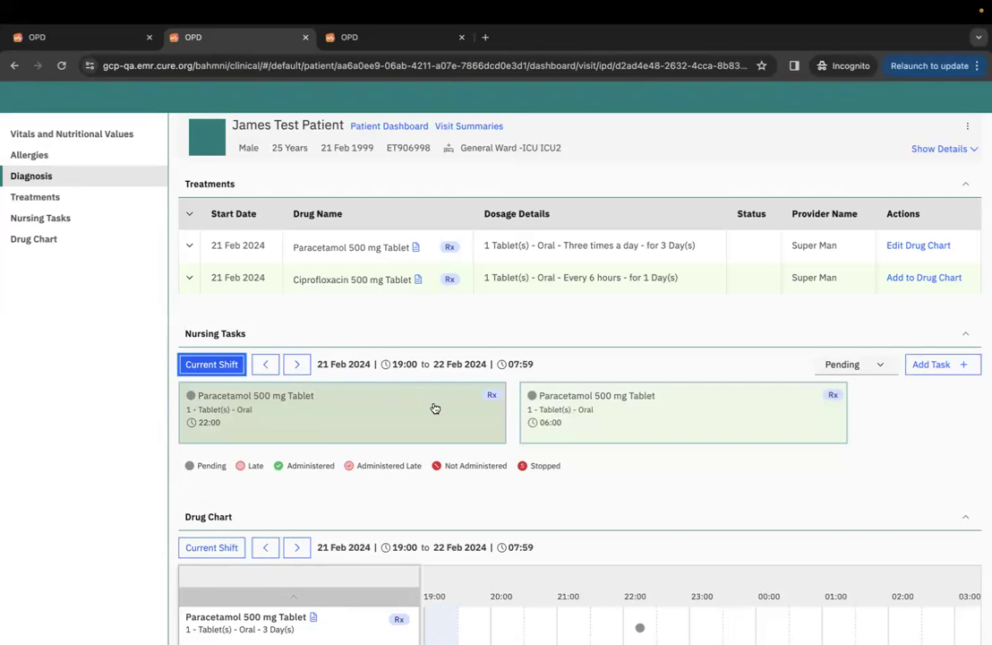
pyautogui.click(850, 367)
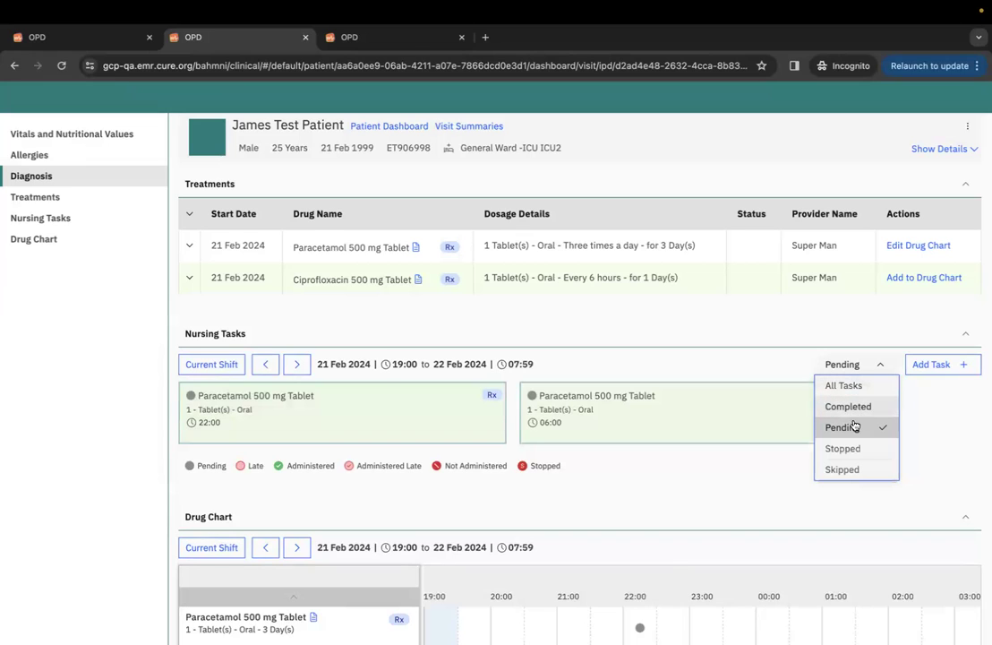
pyautogui.click(702, 478)
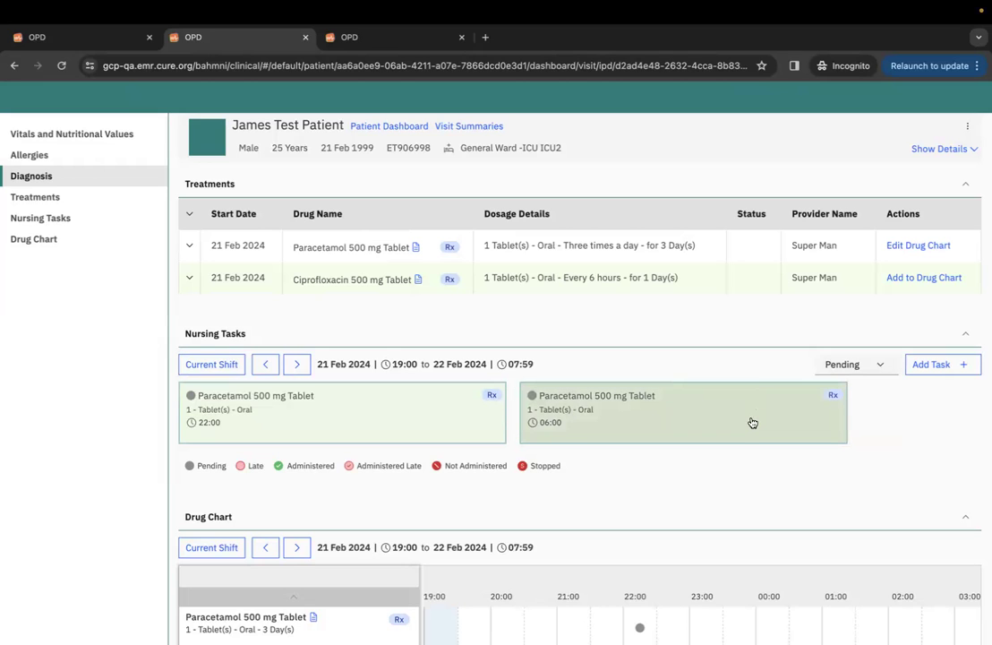
pyautogui.scroll(-1, 548, 460)
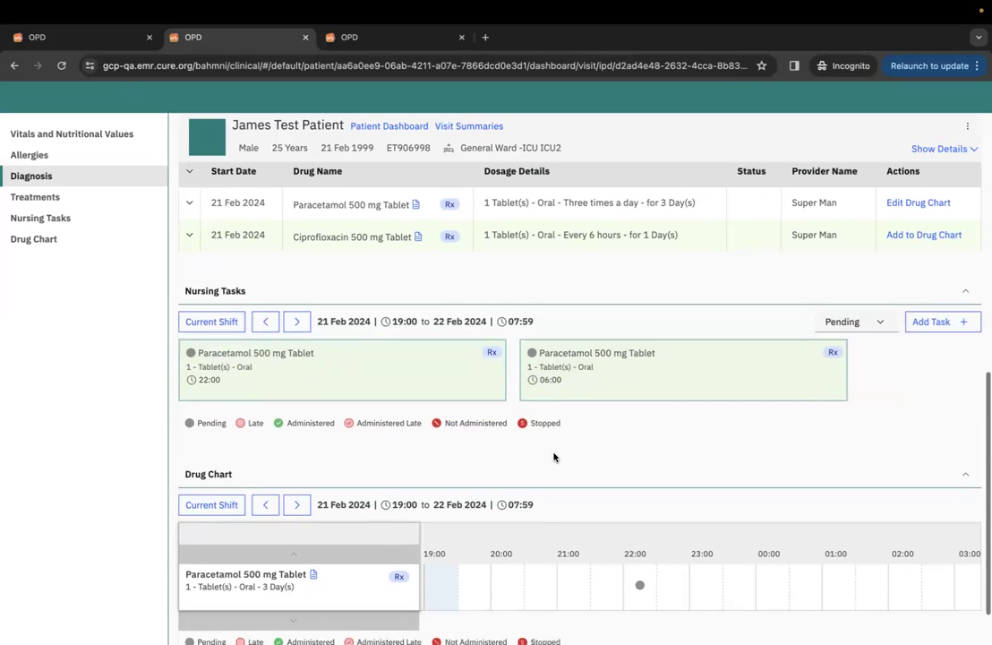
pyautogui.click(433, 368)
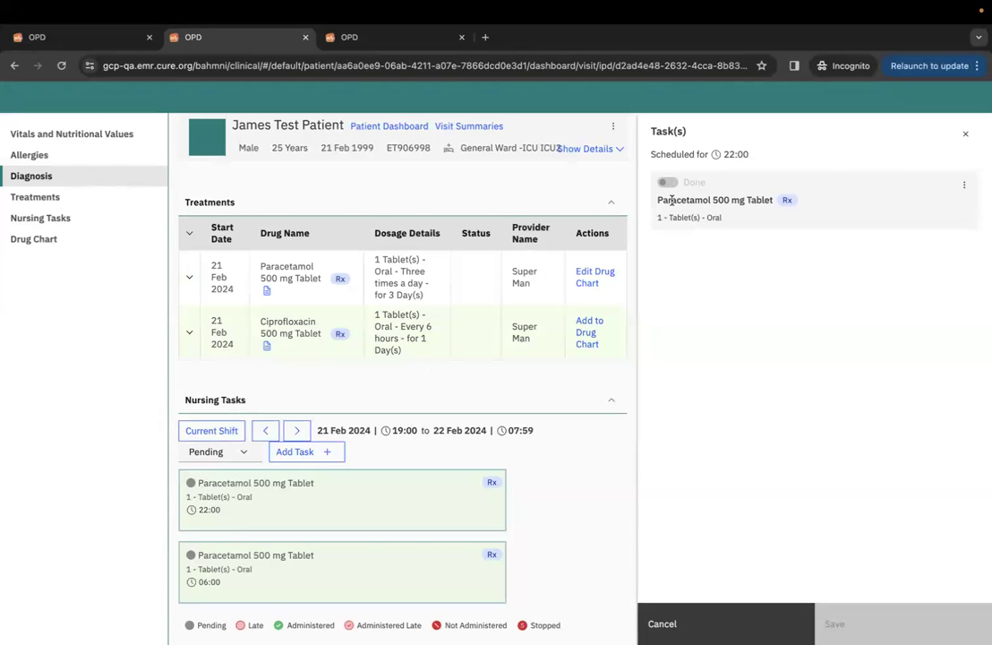
pyautogui.scroll(-2, 498, 433)
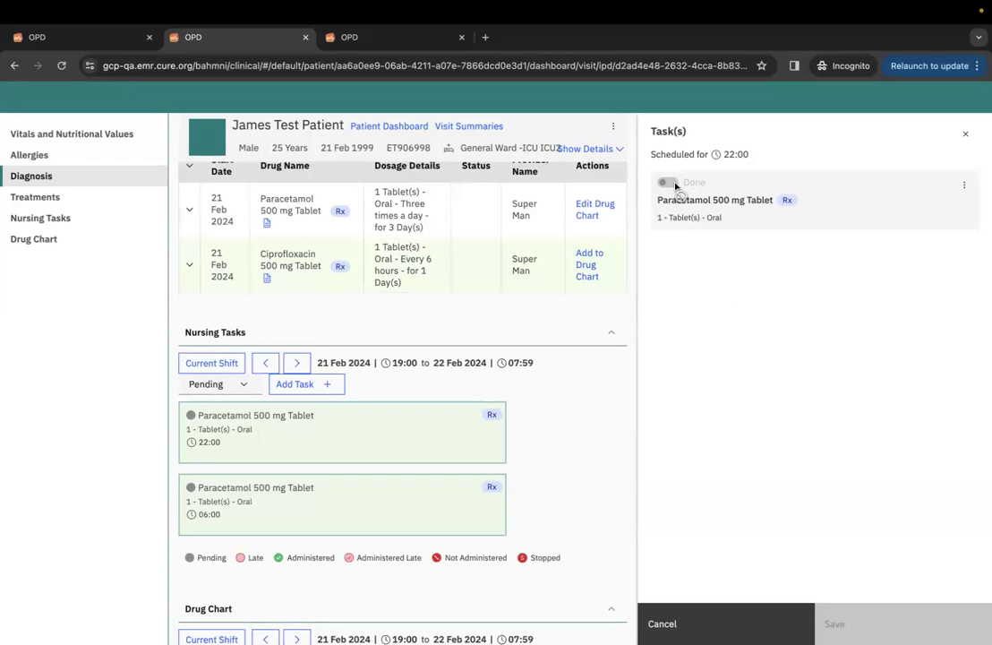
pyautogui.click(965, 132)
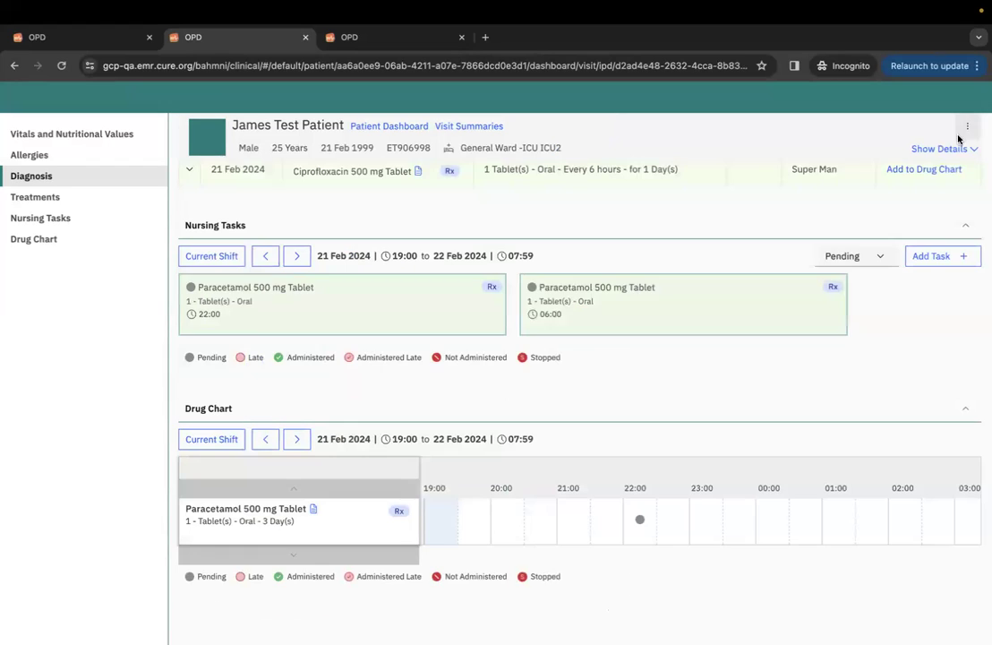
pyautogui.scroll(3, 760, 320)
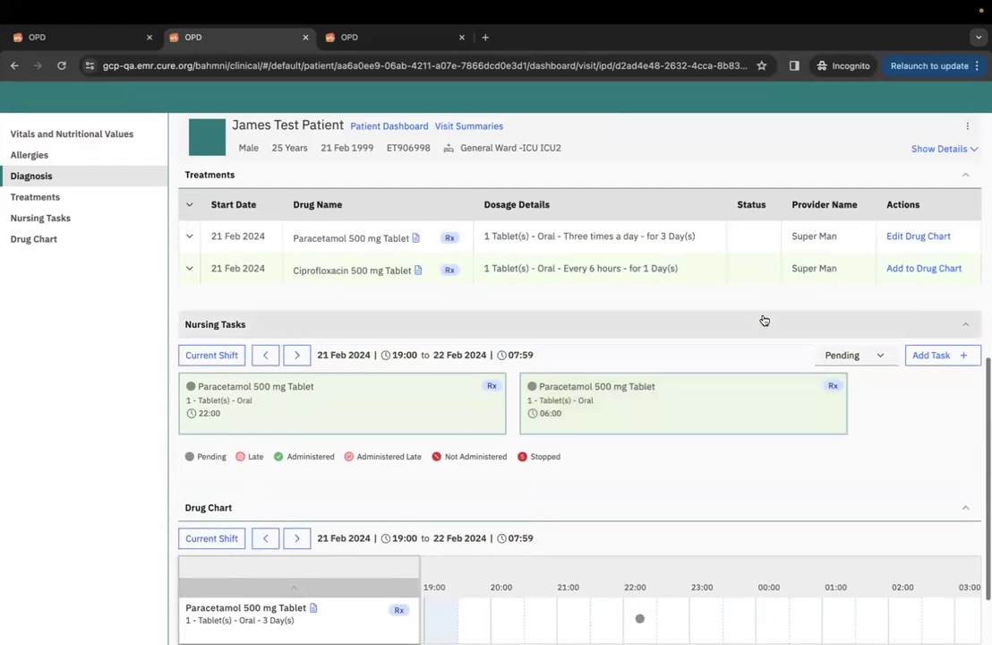
# Schedule Ciprofloxacin 500 mg on the drug chart starting at 10:00.
pyautogui.click(916, 270)
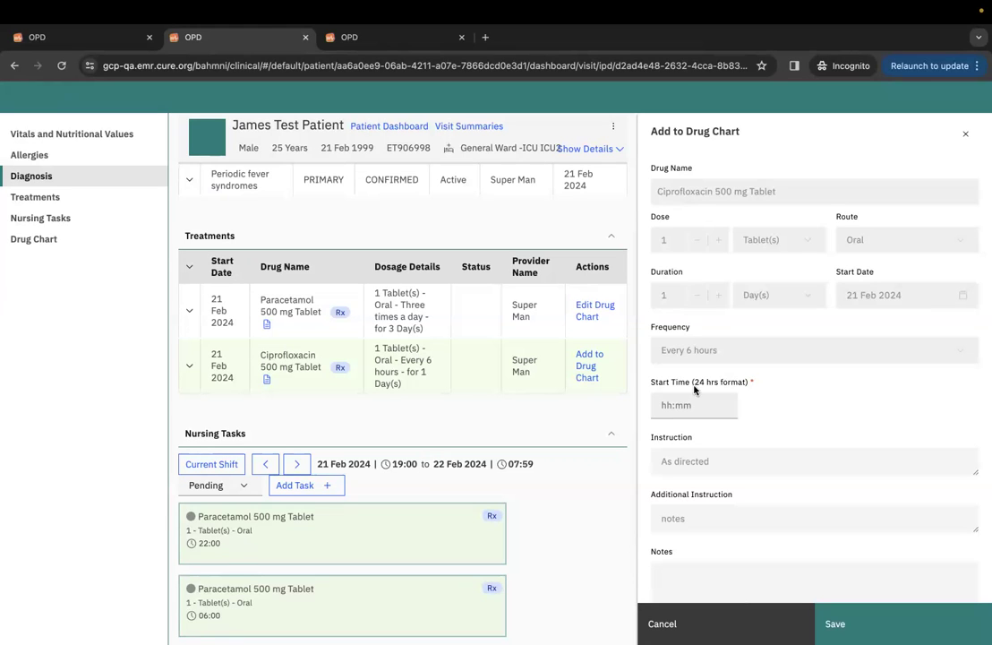
pyautogui.click(662, 406)
pyautogui.write('10:00')
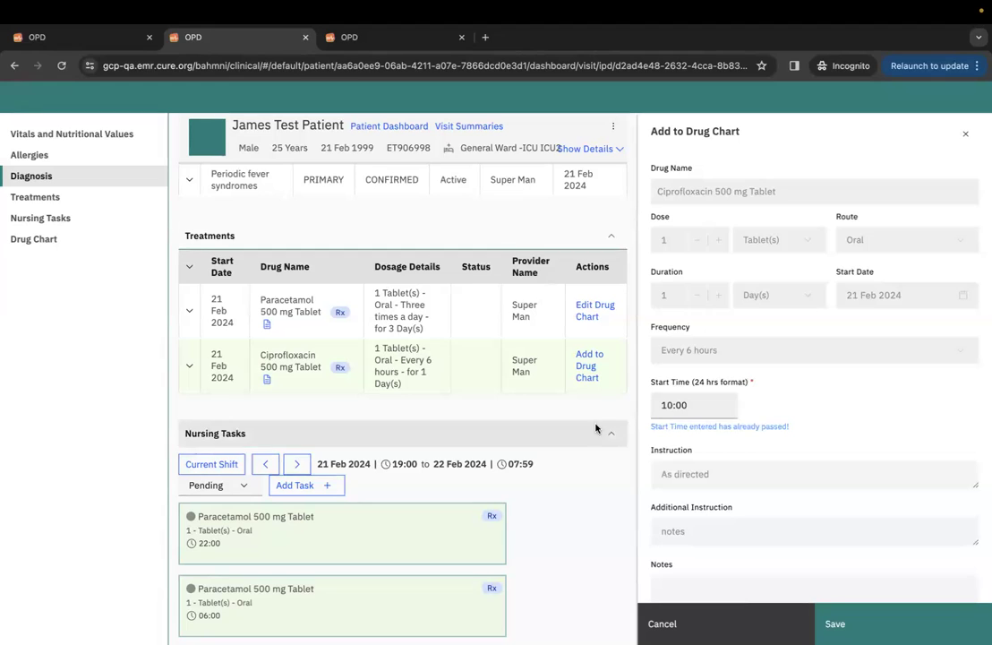
pyautogui.click(846, 623)
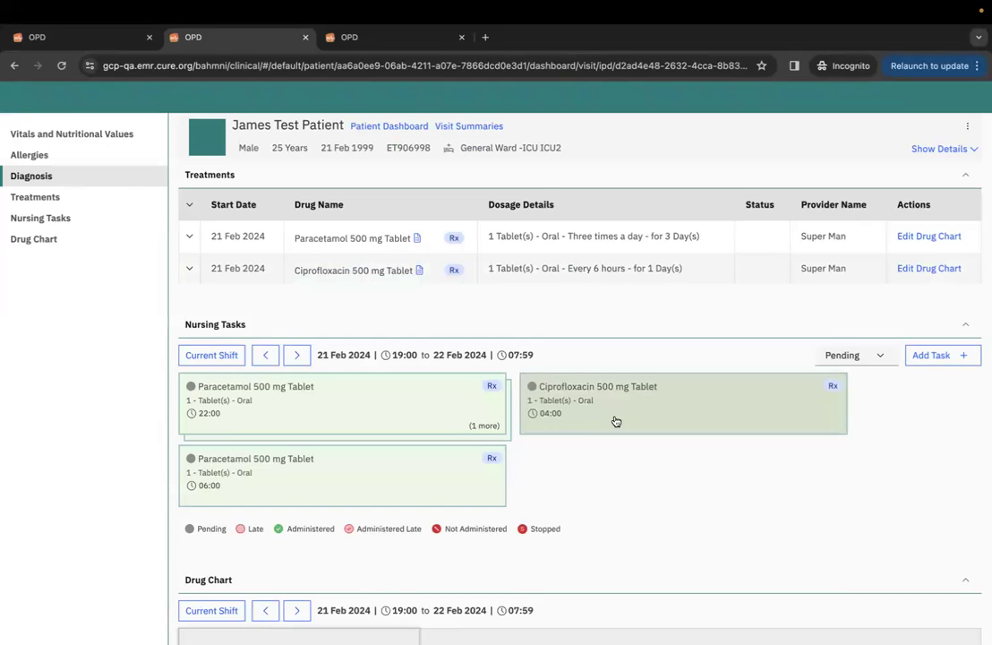
# After viewing the 22:00 Paracetamol task, change Ciprofloxacin's drug-chart start time to 19:30.
pyautogui.click(412, 417)
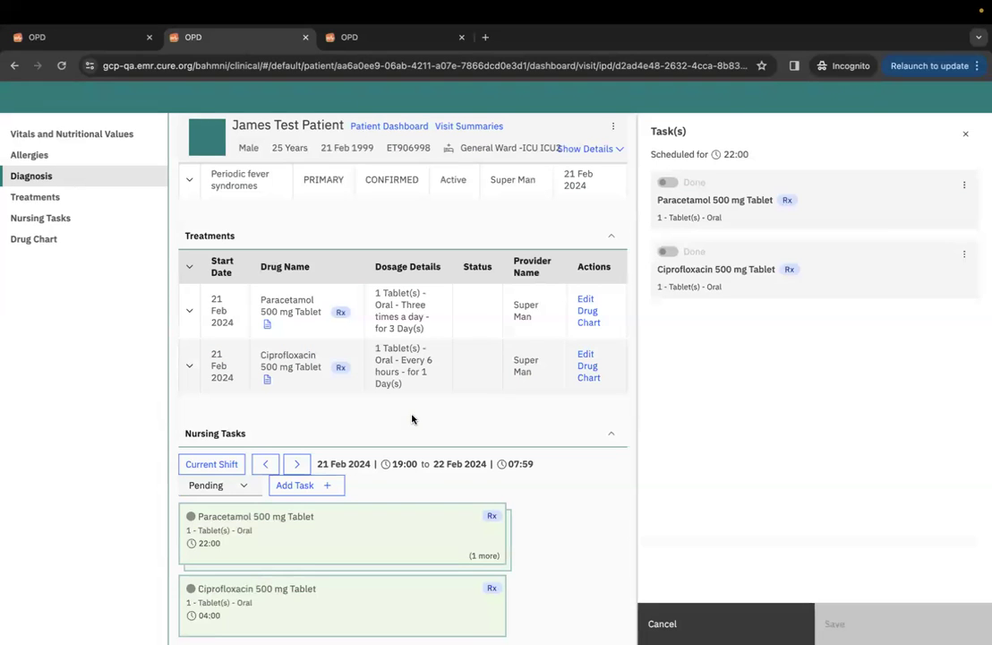
pyautogui.click(965, 134)
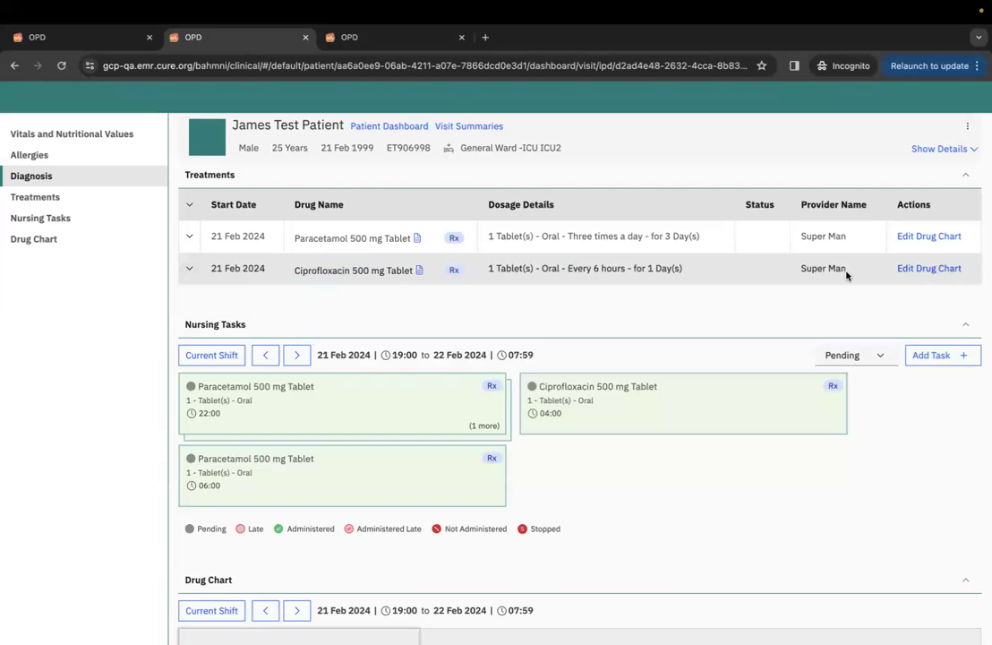
pyautogui.click(920, 271)
pyautogui.click(659, 414)
pyautogui.write('19:30')
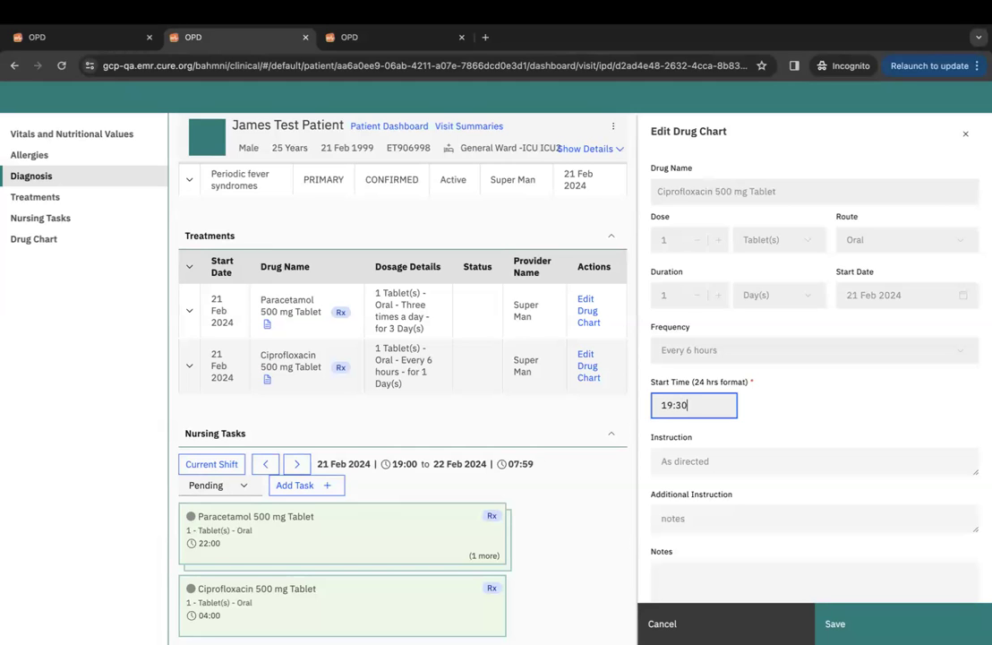
pyautogui.click(845, 623)
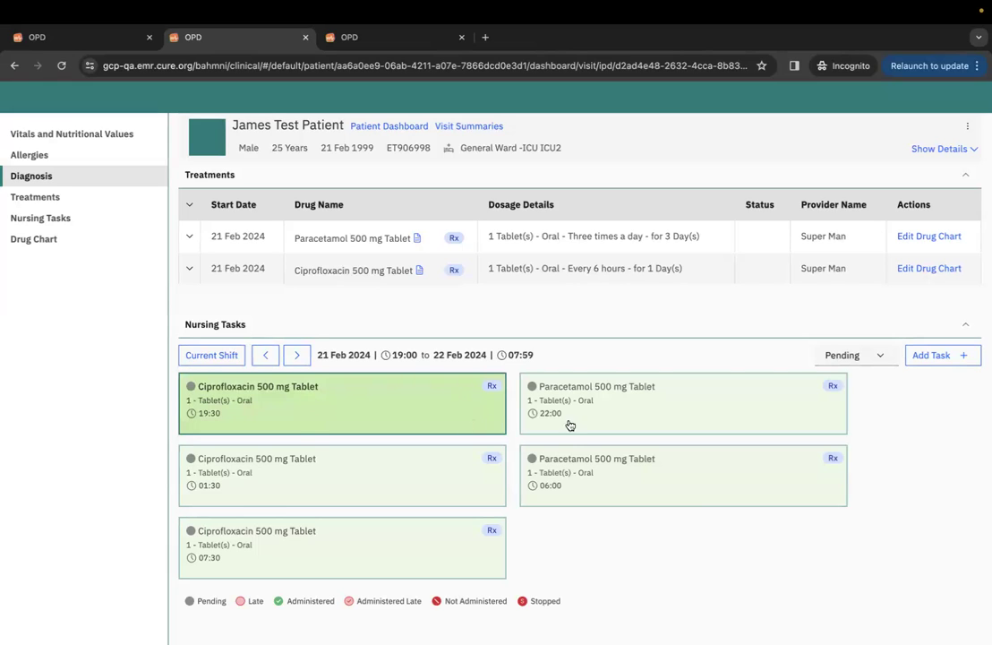
# Mark the 19:30 Ciprofloxacin task done with the note 'notes' and confirm the update.
pyautogui.click(340, 408)
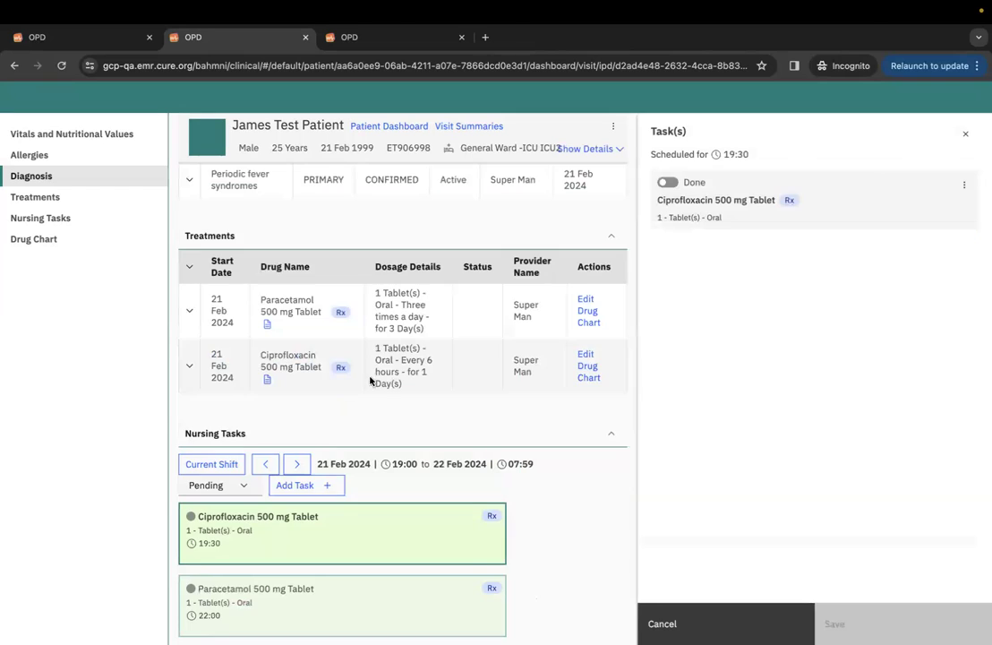
pyautogui.click(668, 183)
pyautogui.click(797, 250)
pyautogui.write('notes')
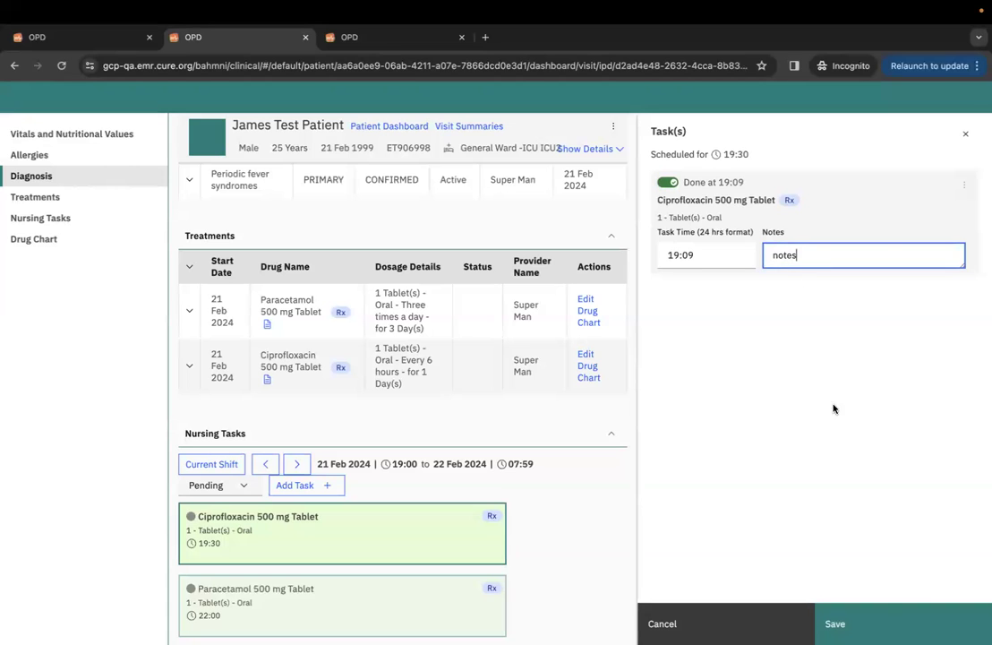
pyautogui.click(834, 623)
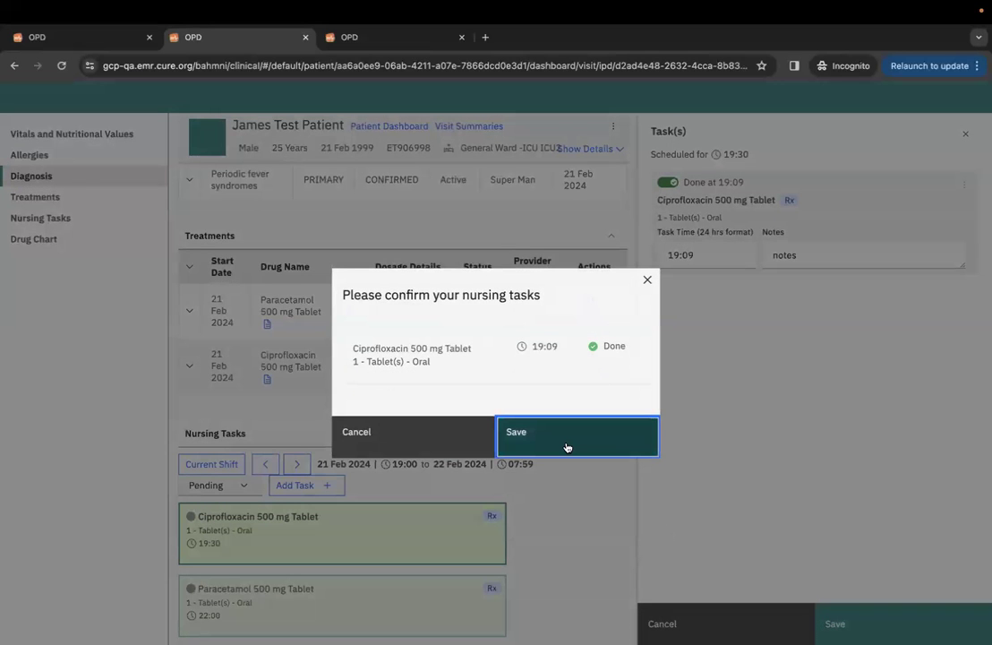
pyautogui.click(565, 446)
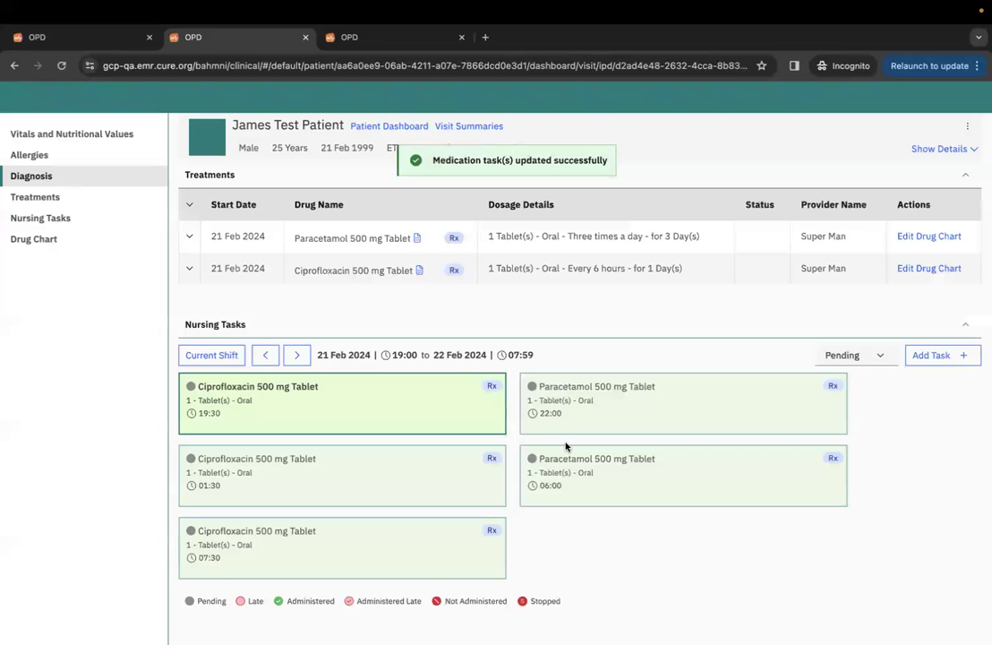
pyautogui.scroll(-4, 606, 514)
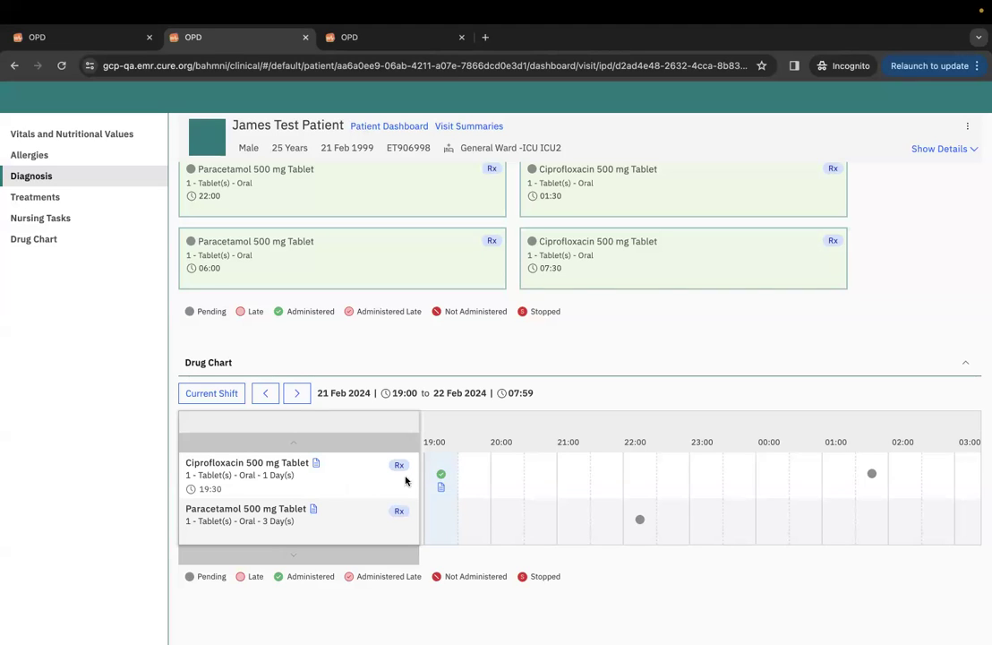
pyautogui.moveTo(439, 472)
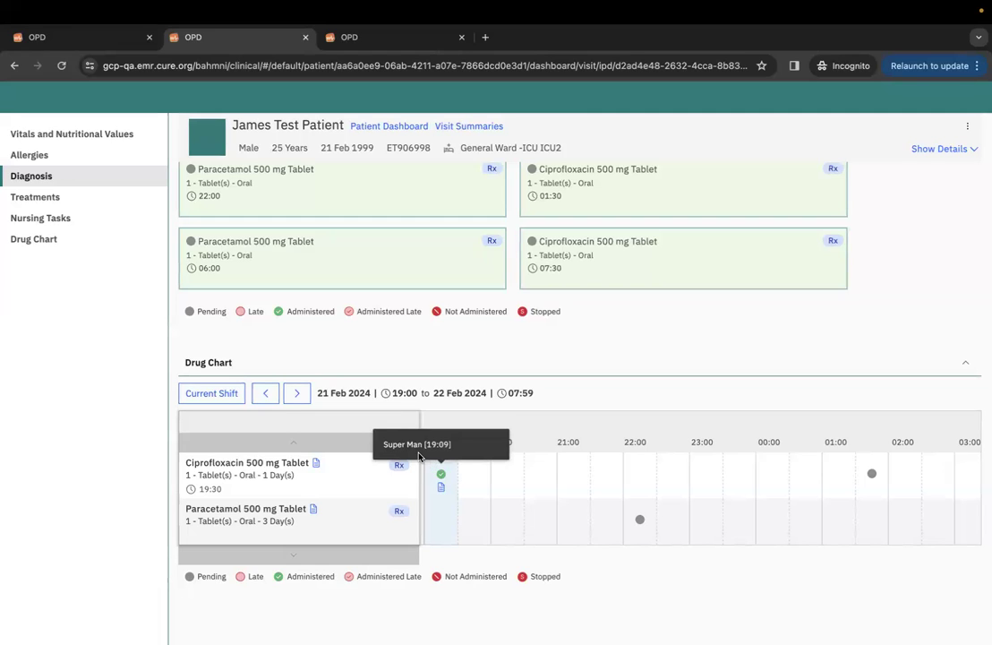
pyautogui.moveTo(427, 444); pyautogui.dragTo(449, 442)
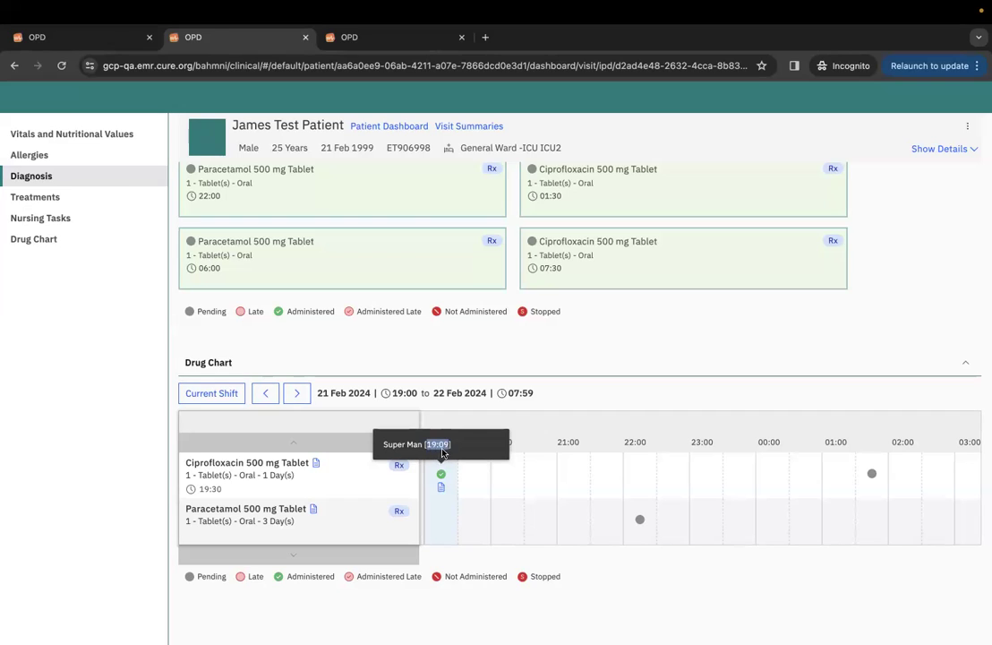
pyautogui.moveTo(442, 492)
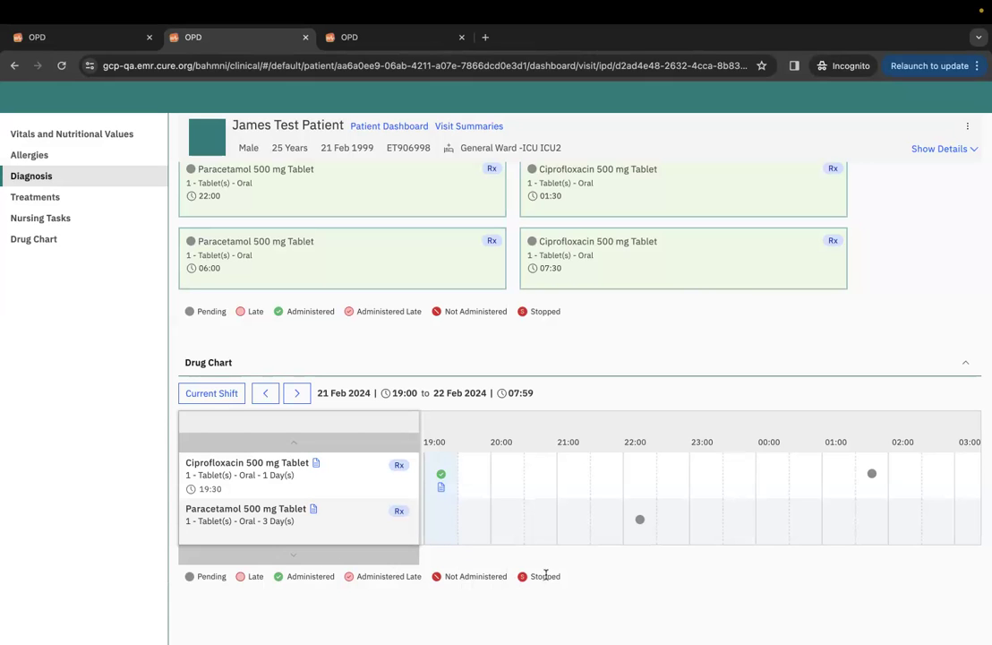
pyautogui.scroll(2, 556, 494)
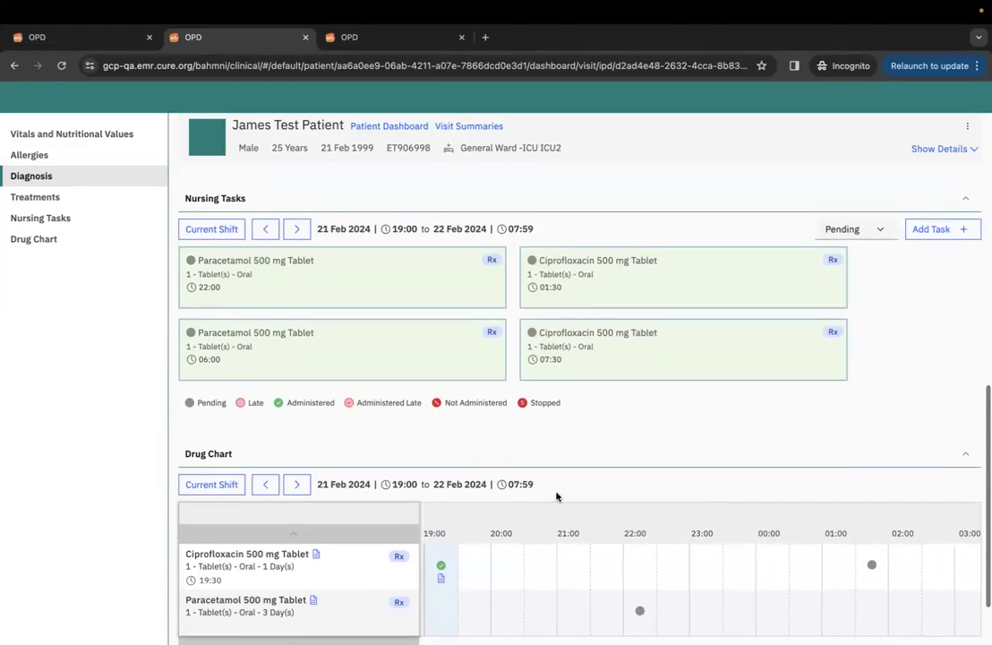
pyautogui.scroll(3, 556, 496)
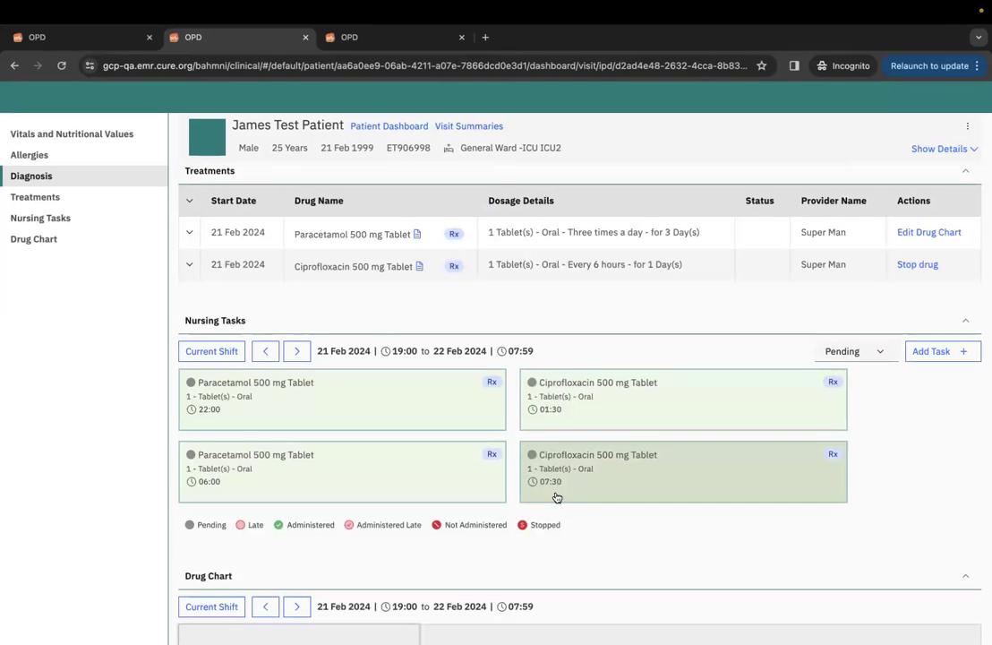
pyautogui.click(439, 414)
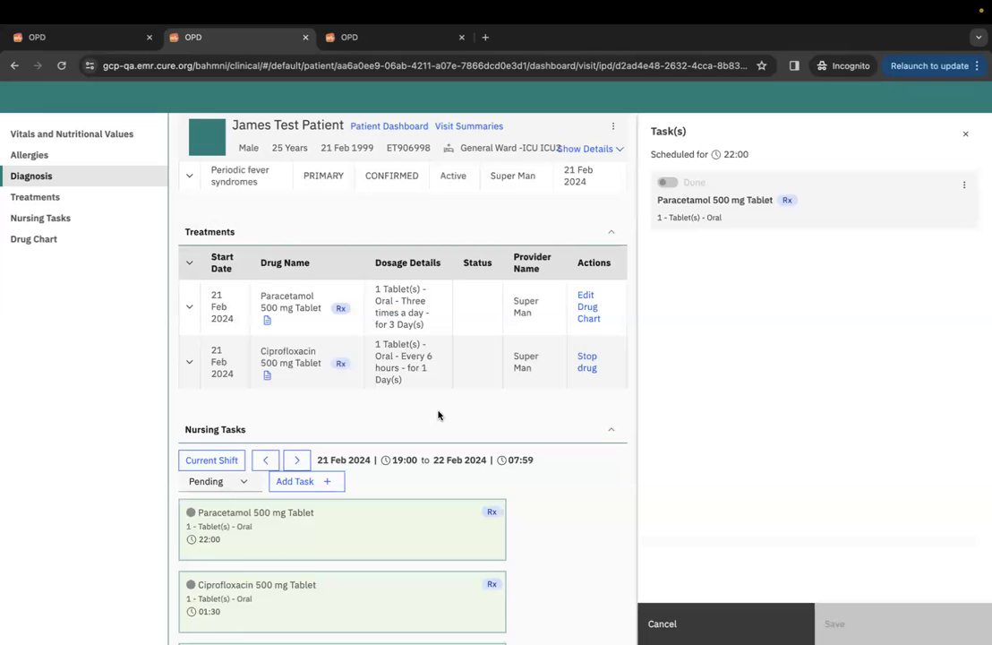
pyautogui.click(965, 133)
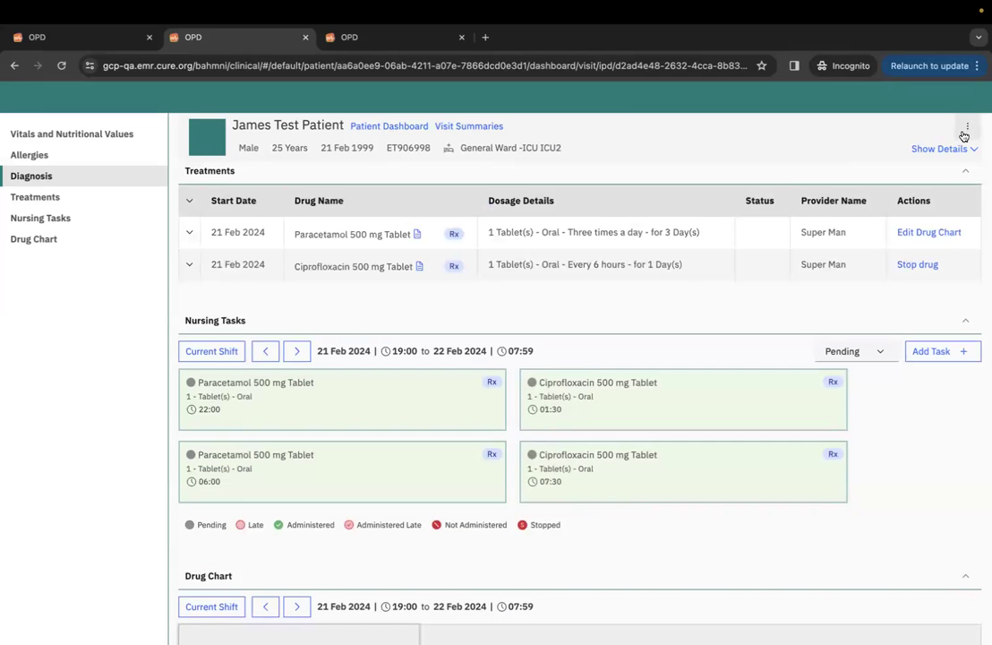
# Start a consultation from the patient's OPD dashboard and go to its Medications page.
pyautogui.click(385, 40)
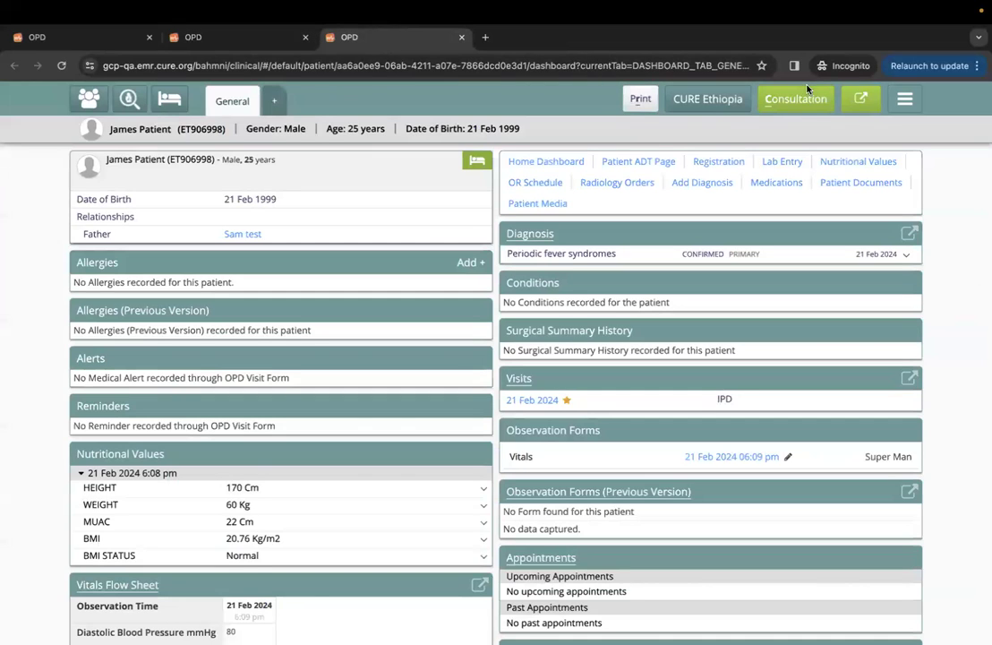
pyautogui.click(795, 107)
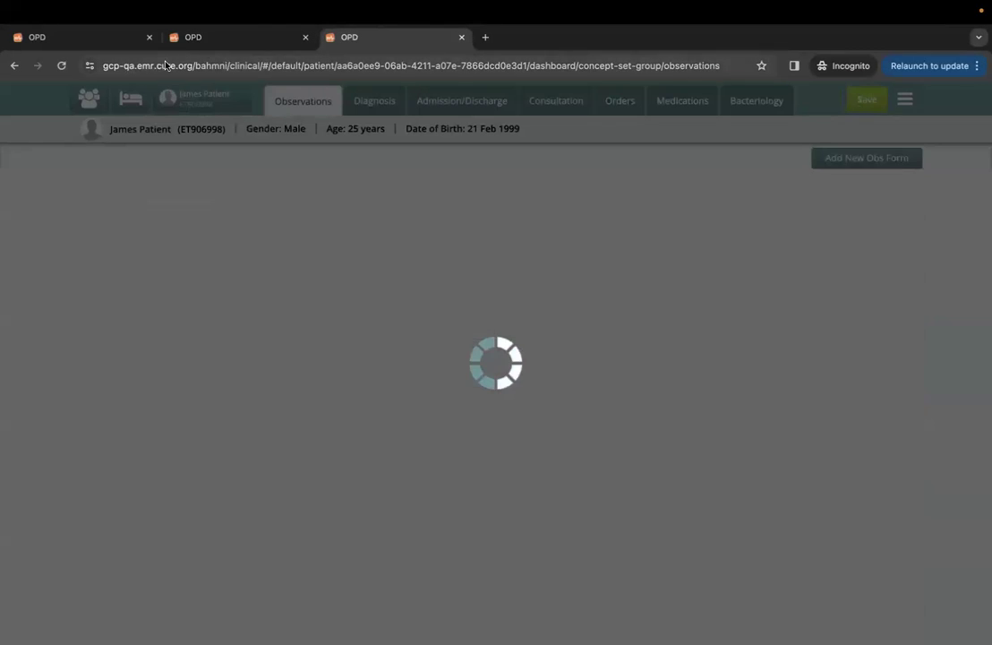
pyautogui.click(196, 37)
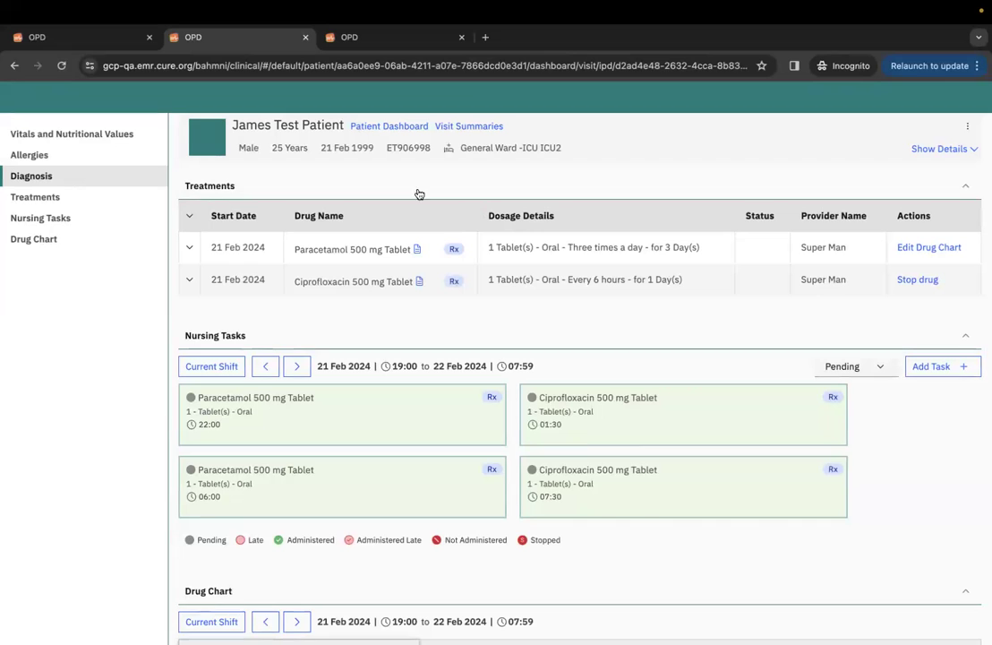
pyautogui.click(401, 42)
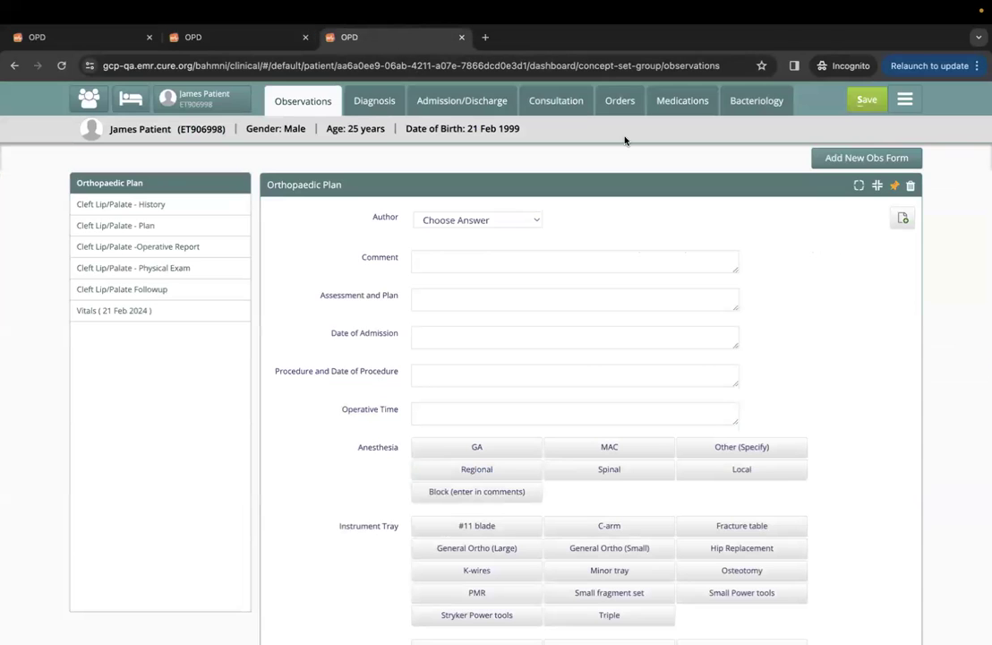
pyautogui.click(662, 101)
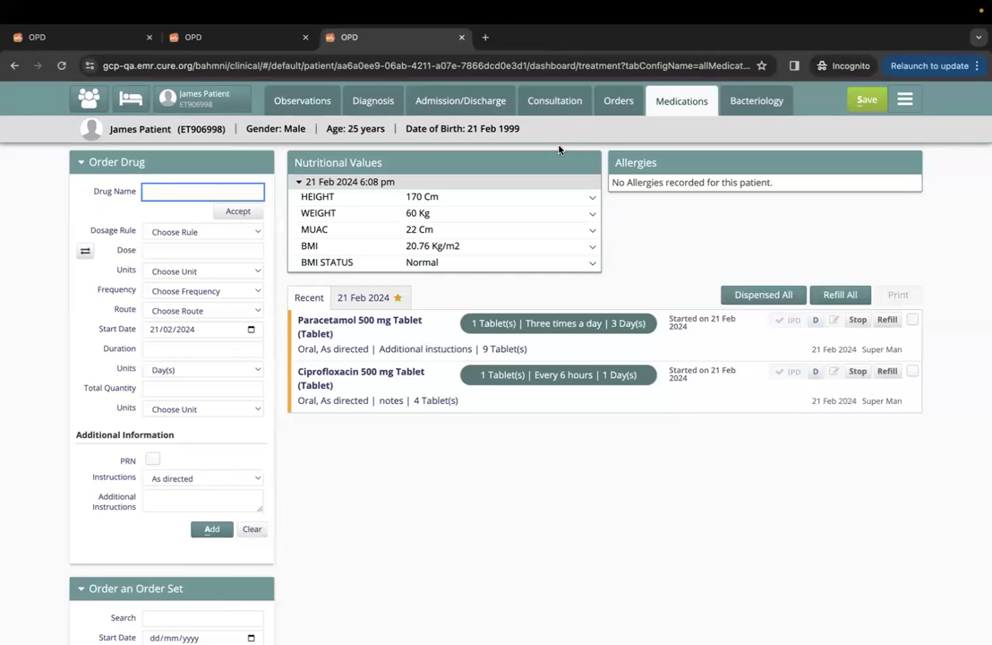
# Prescribe Ciprofloxacin 500 mg Tablet, dose 1, STAT, for IPD and try to save it.
pyautogui.write('tab')
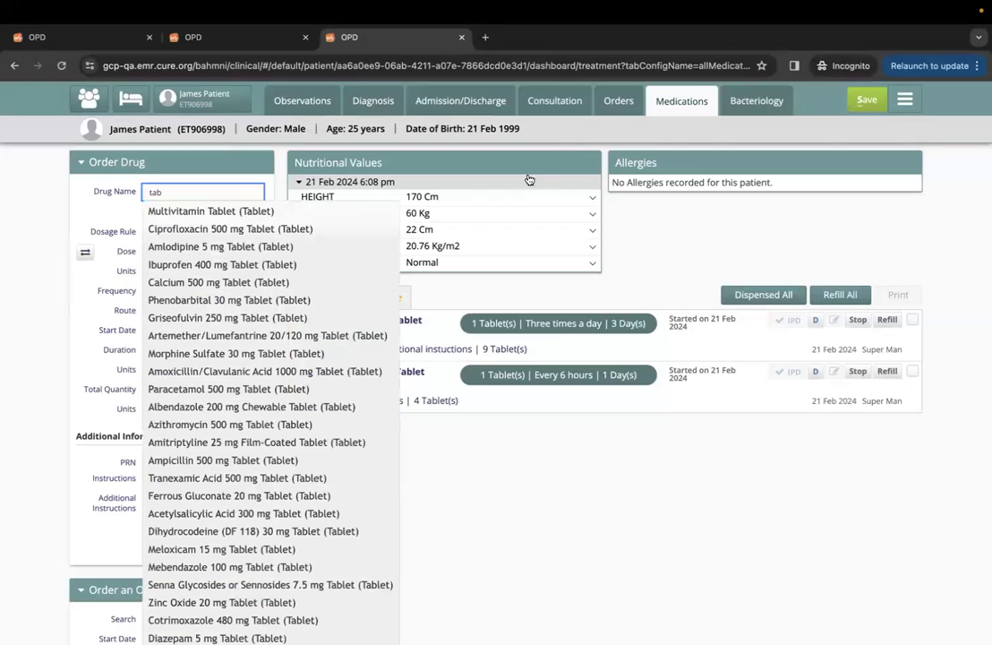
pyautogui.click(255, 229)
pyautogui.click(206, 251)
pyautogui.write('1')
pyautogui.click(211, 292)
pyautogui.click(210, 308)
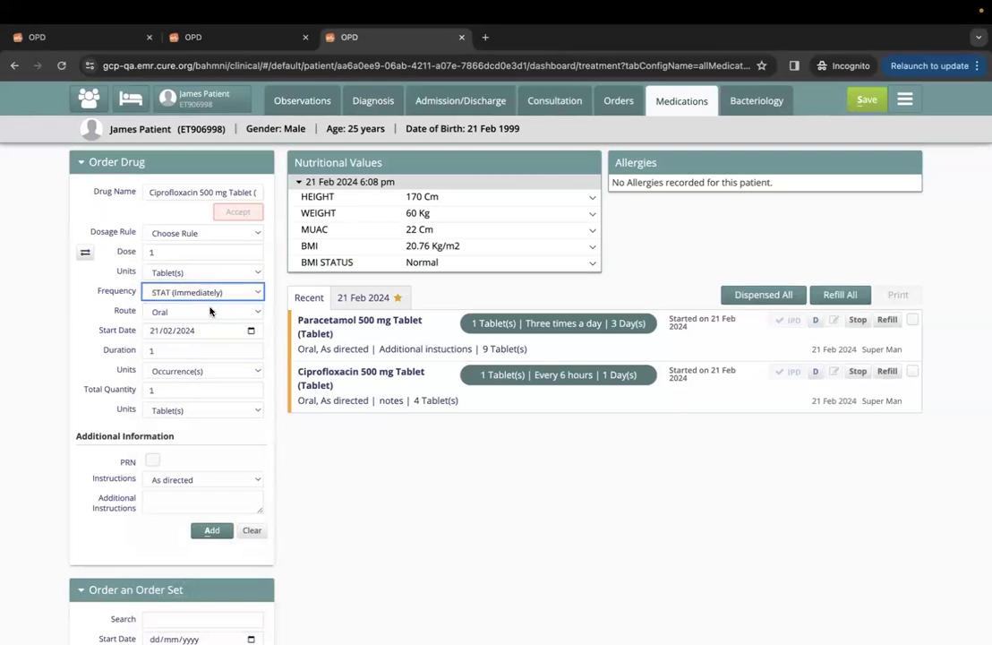
pyautogui.click(175, 351)
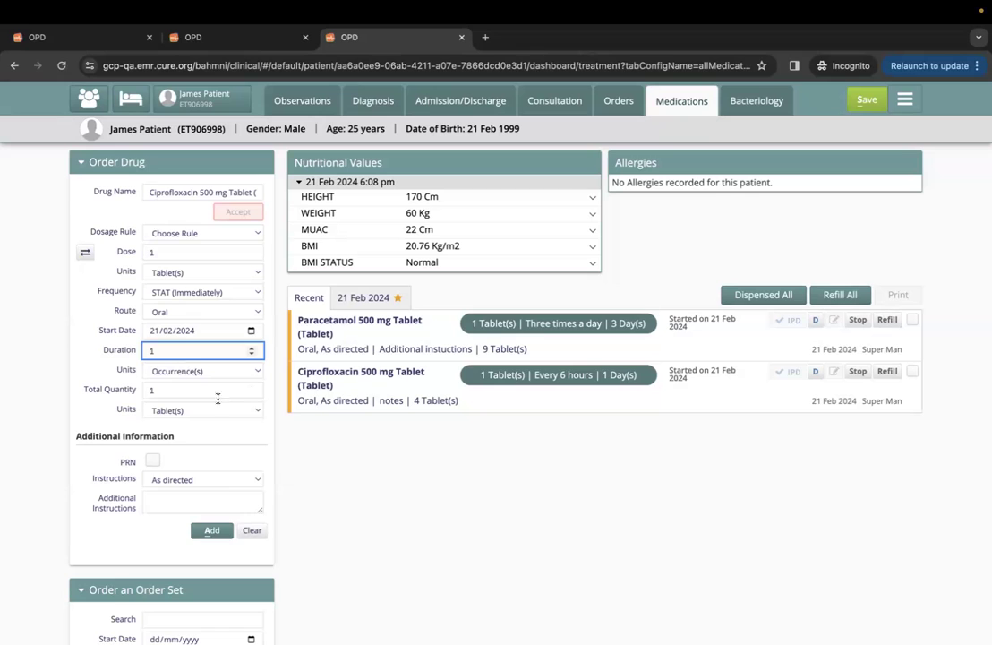
pyautogui.click(211, 530)
pyautogui.click(868, 313)
pyautogui.click(863, 102)
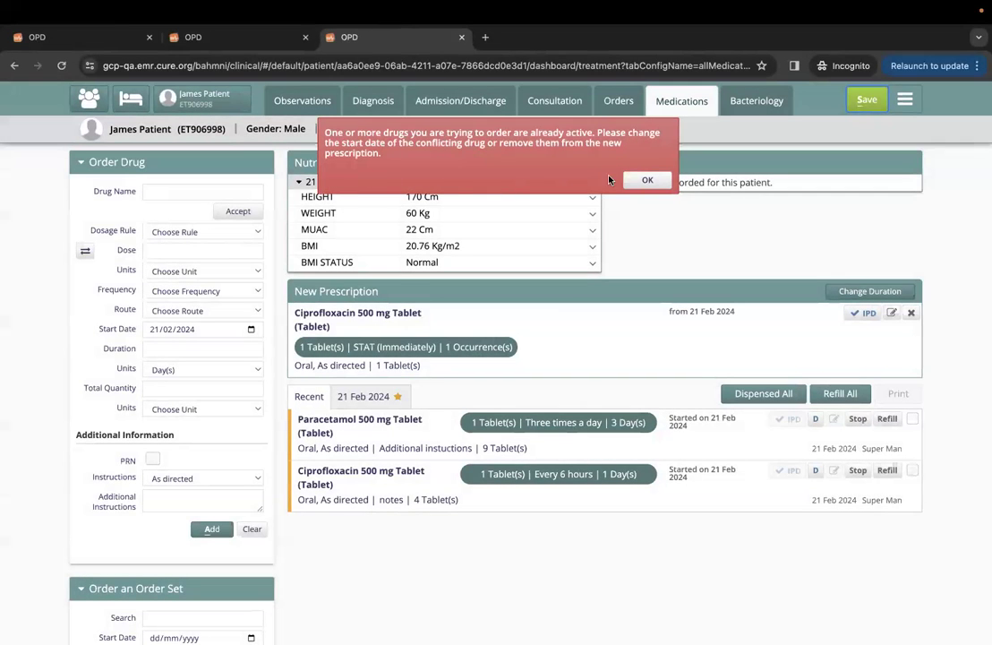
# Dismiss the already-active warning, remove the STAT Ciprofloxacin order, and search 'tab' again.
pyautogui.click(642, 179)
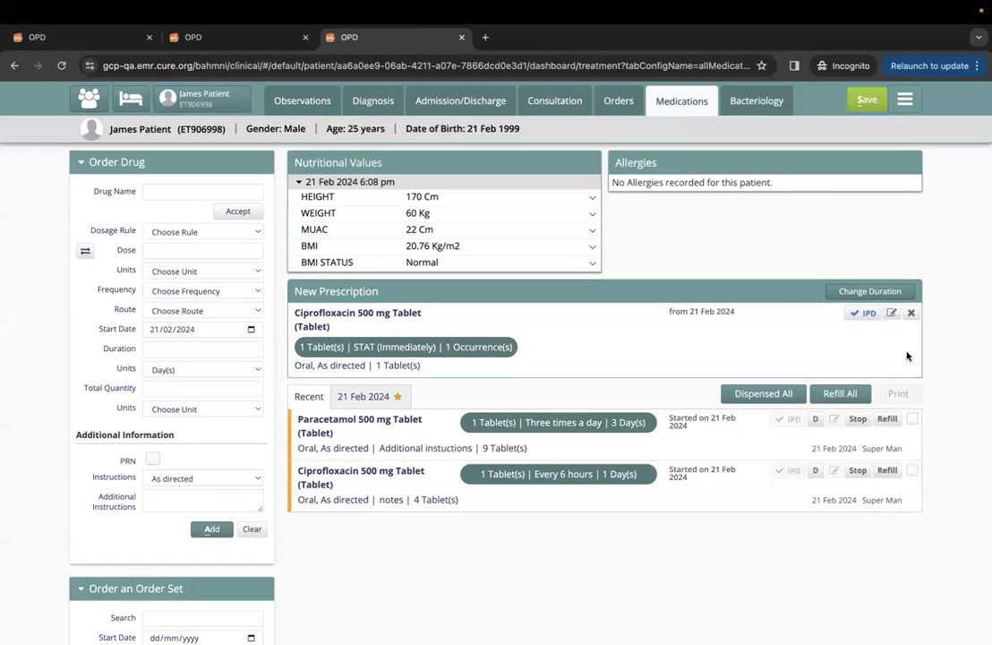
pyautogui.click(909, 314)
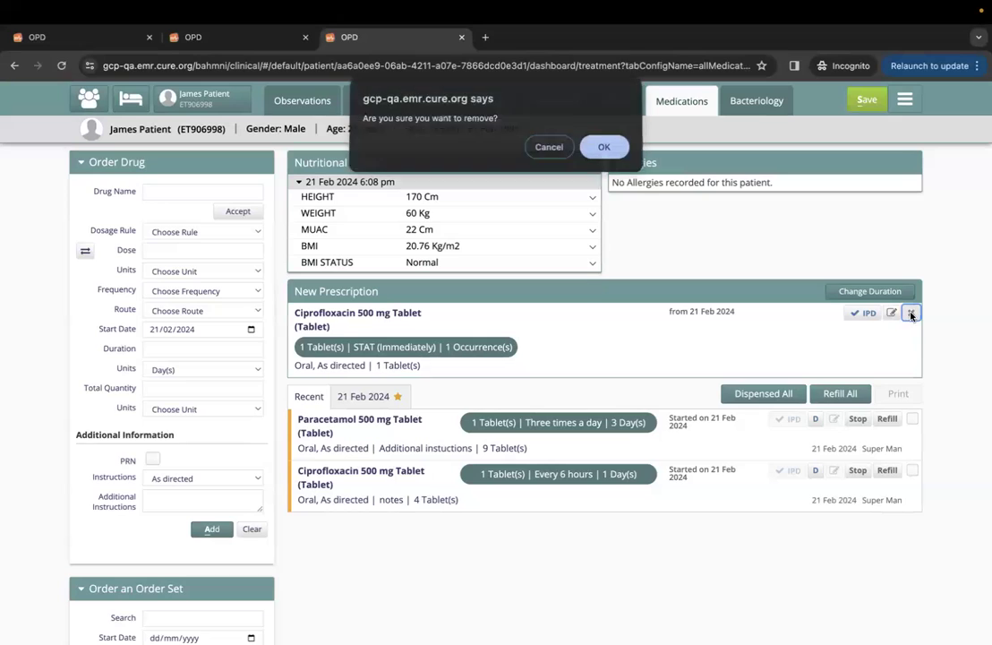
pyautogui.click(604, 149)
pyautogui.click(221, 190)
pyautogui.write('tab')
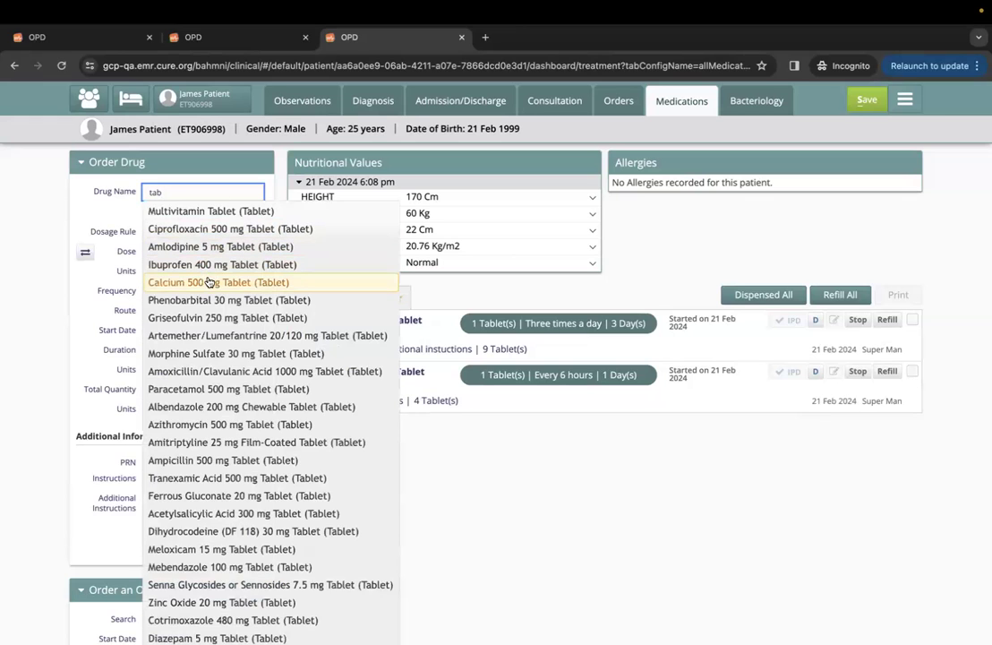
# Add a Phenobarbital 30 mg Tablet order with STAT (Immediately) frequency to the prescription.
pyautogui.click(207, 301)
pyautogui.click(173, 252)
pyautogui.write('1')
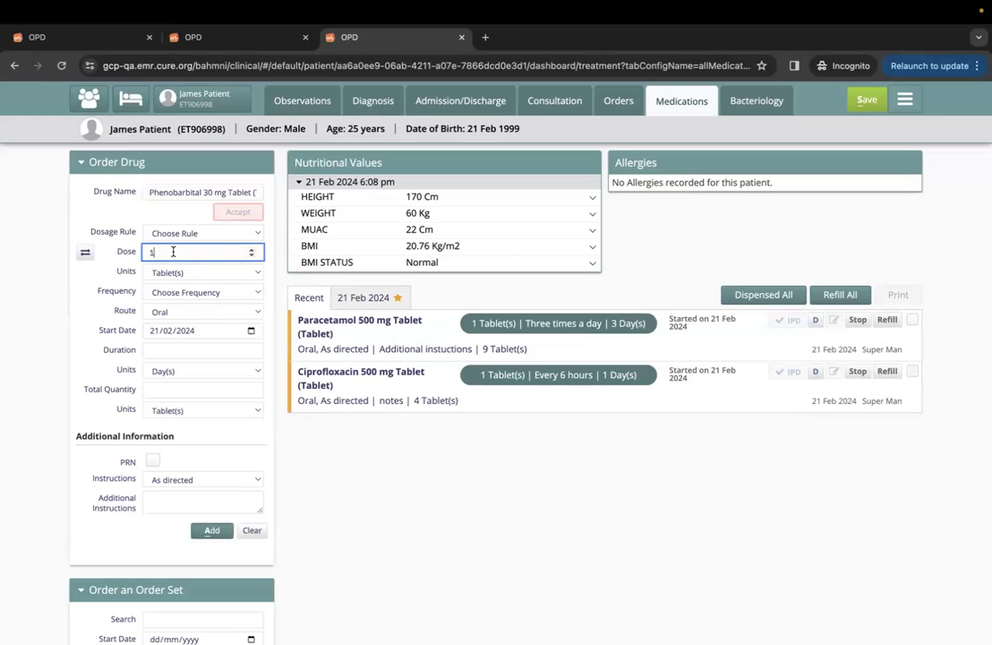
pyautogui.click(188, 297)
pyautogui.click(179, 304)
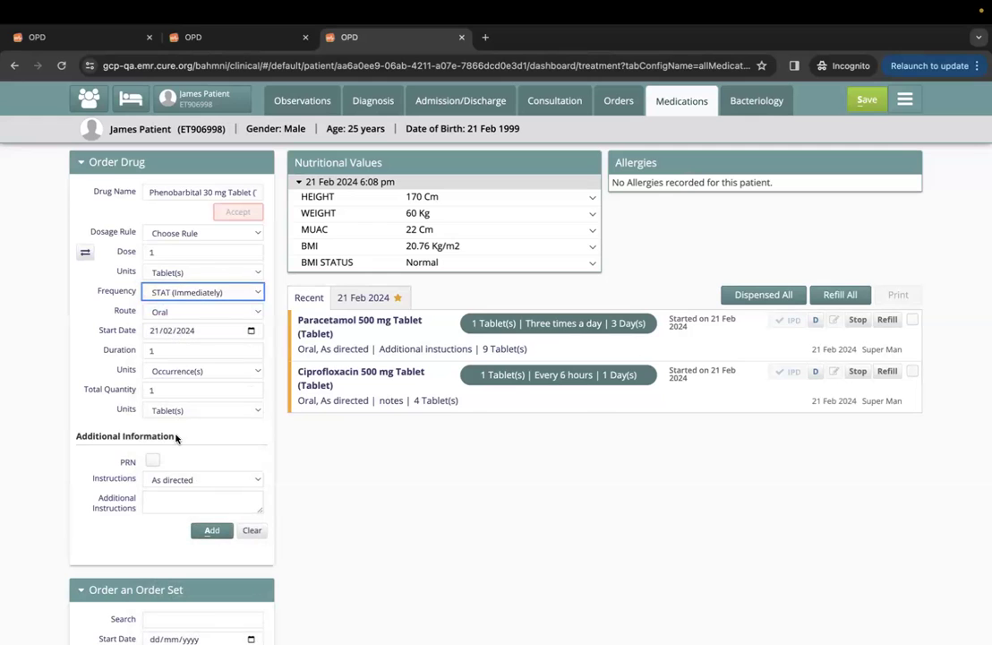
pyautogui.click(211, 529)
# Mark the Phenobarbital order for IPD, save it, and return to the IPD dashboard.
pyautogui.click(863, 312)
pyautogui.click(866, 99)
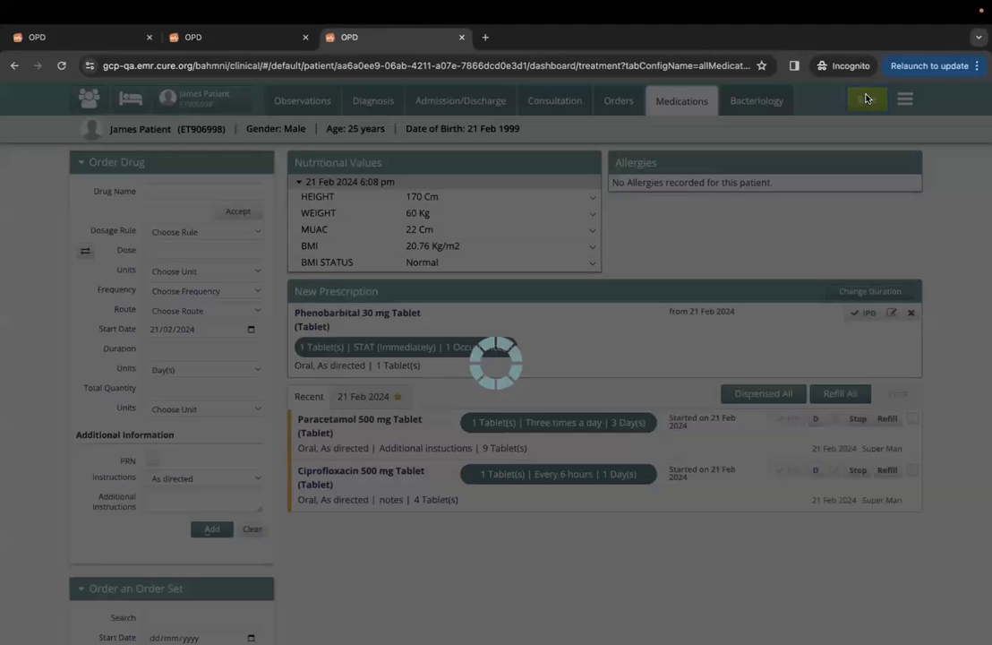
pyautogui.click(236, 40)
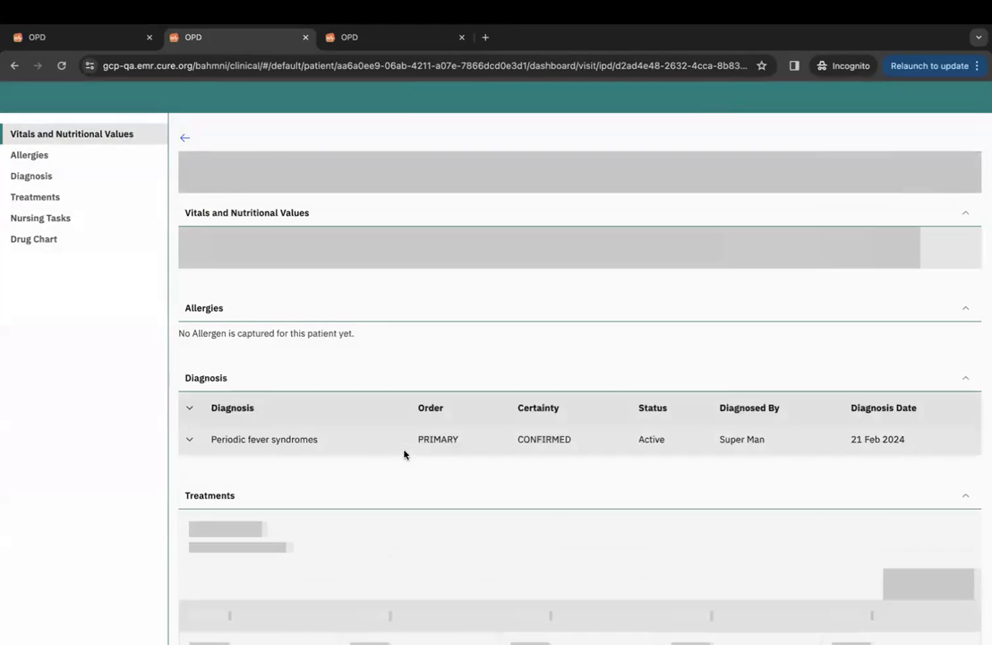
# Schedule the STAT Phenobarbital 30 mg order on the drug chart with start time 20:00.
pyautogui.scroll(-2, 480, 472)
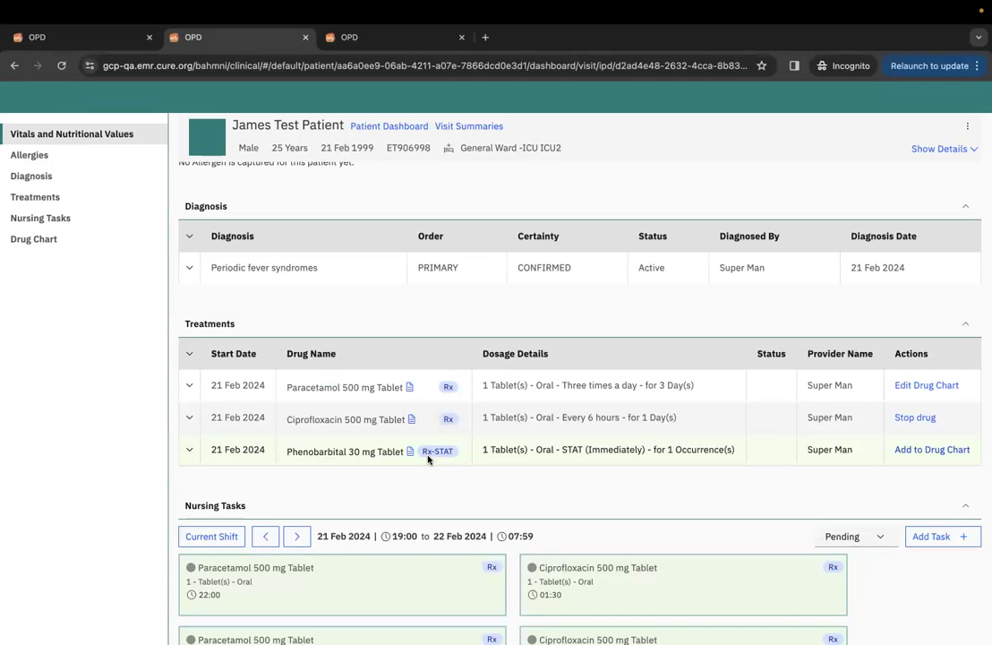
pyautogui.click(931, 450)
pyautogui.click(682, 405)
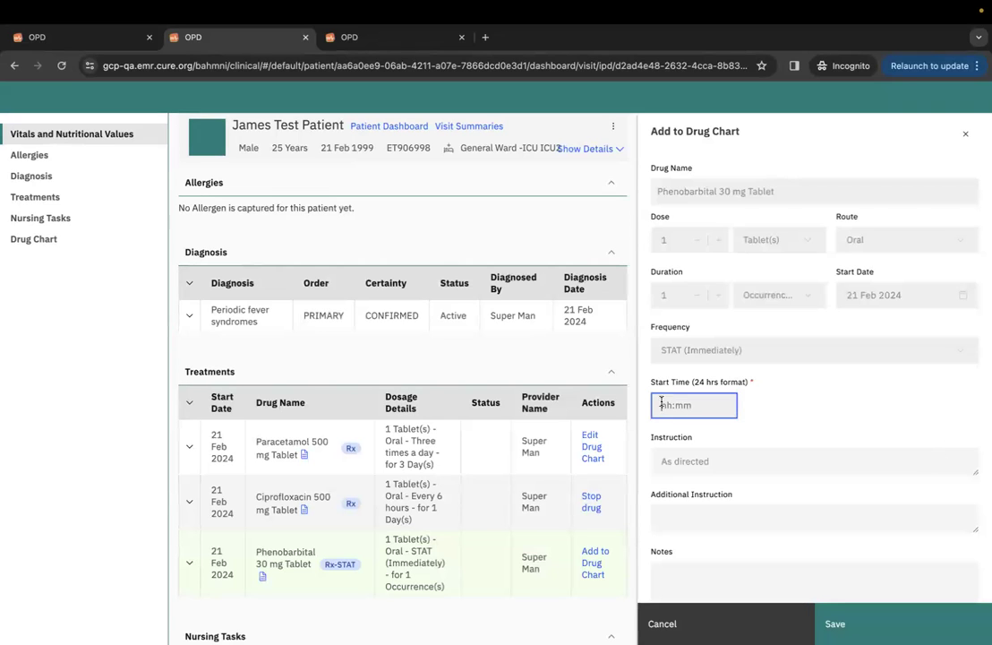
pyautogui.write('1')
pyautogui.press('BackSpace')
pyautogui.press('BackSpace')
pyautogui.write('20')
pyautogui.click(832, 623)
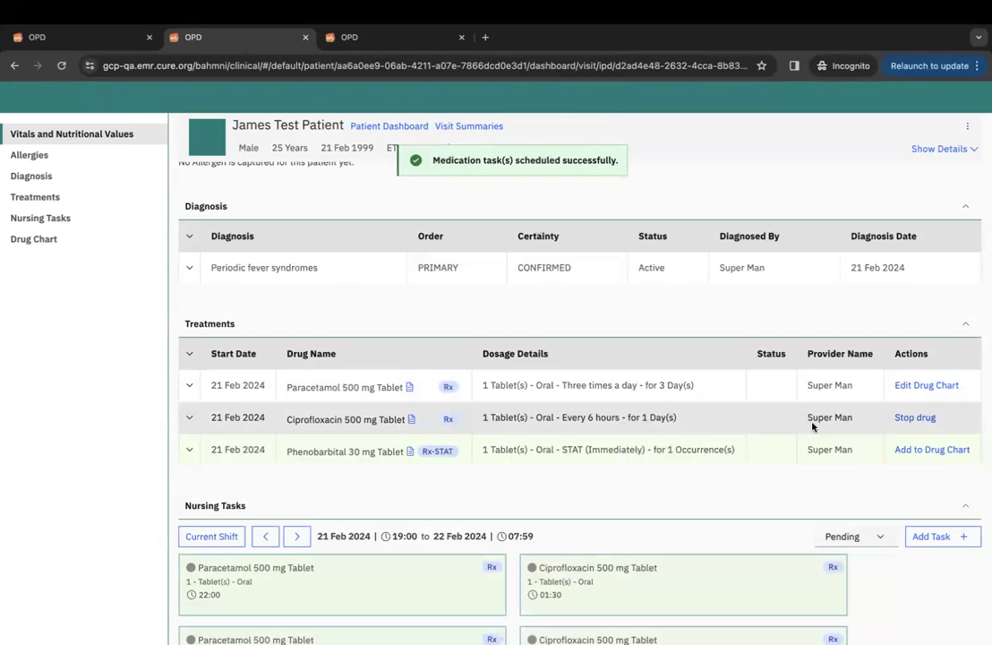
pyautogui.scroll(-1, 687, 478)
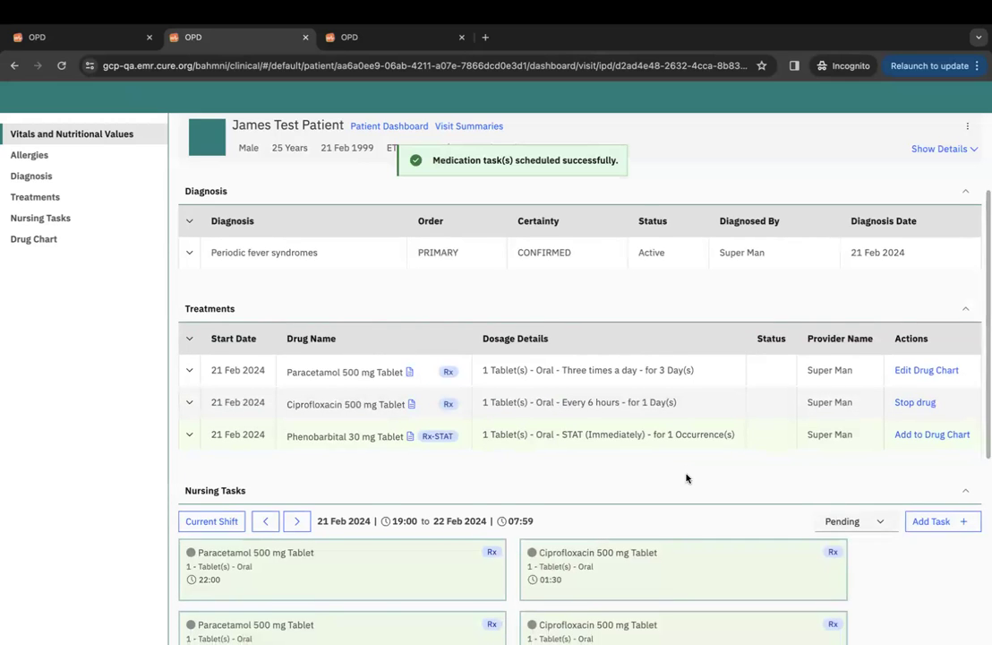
pyautogui.scroll(-3, 687, 477)
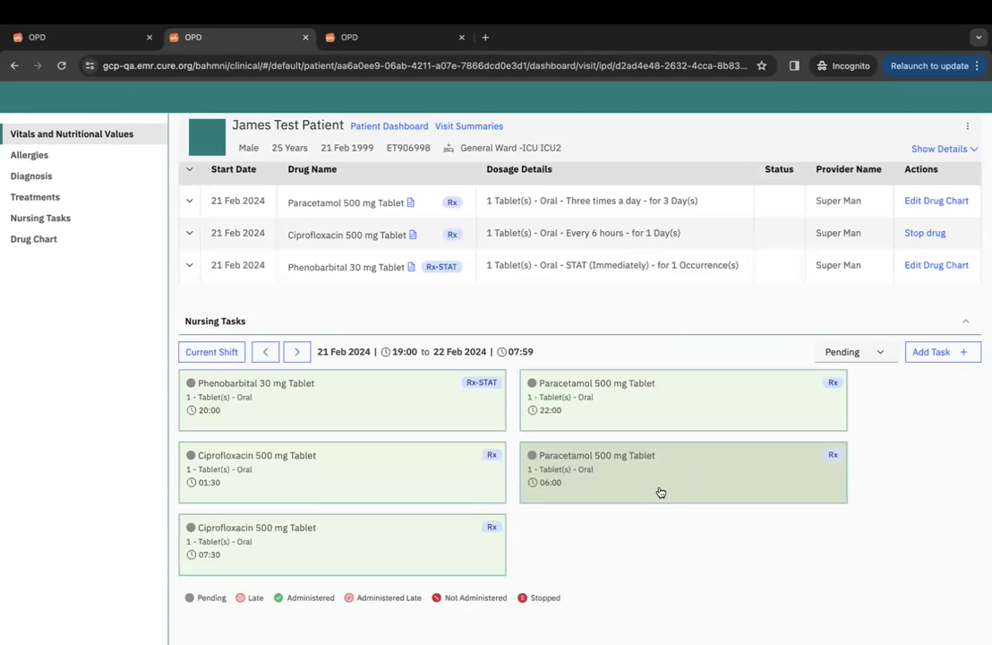
pyautogui.scroll(-1, 634, 523)
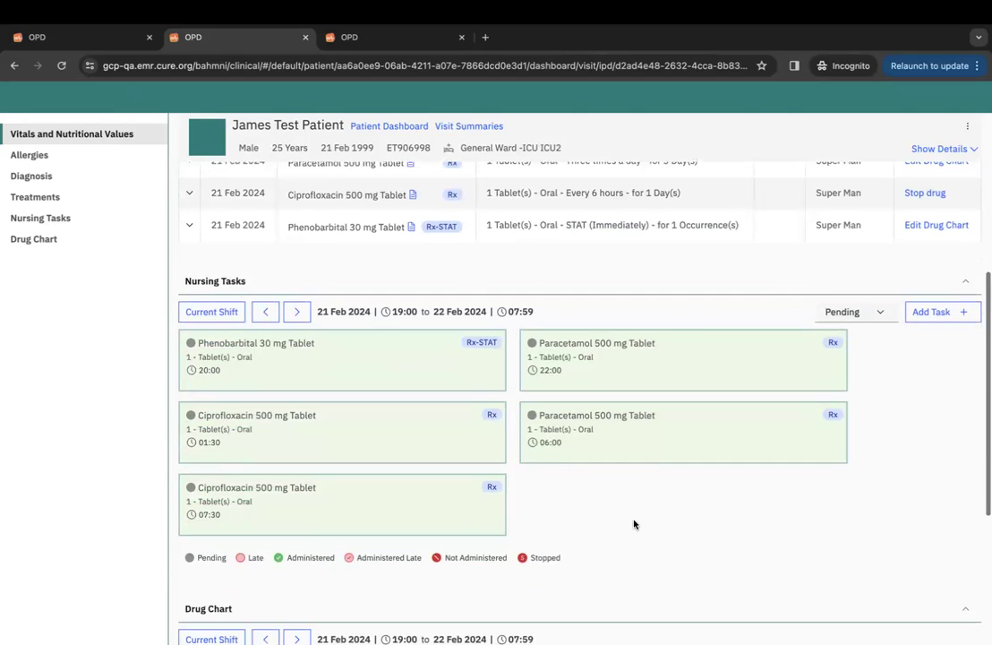
pyautogui.click(666, 366)
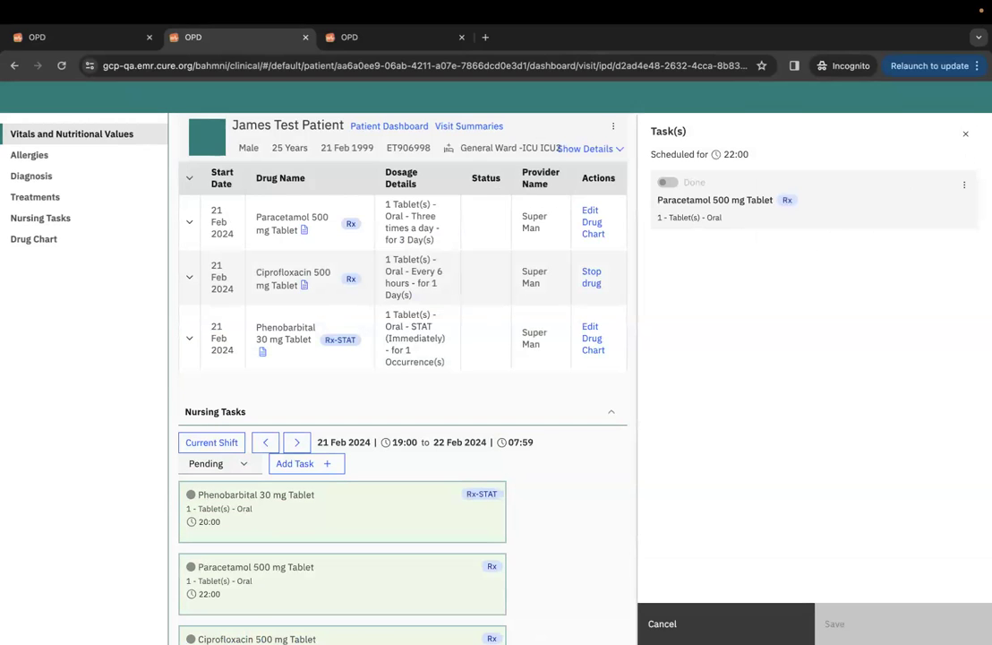
pyautogui.click(965, 133)
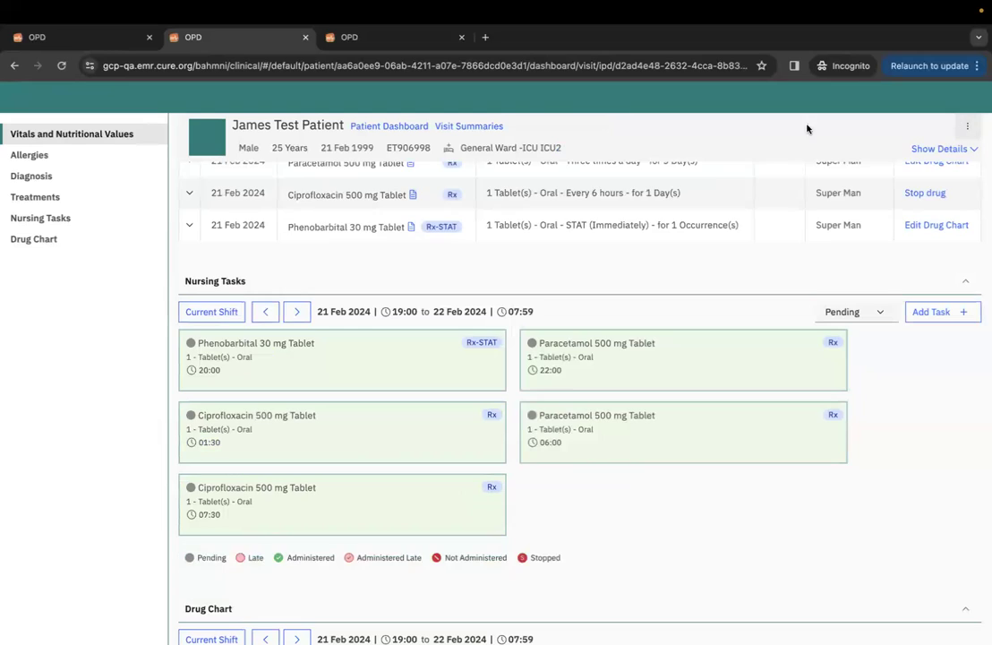
pyautogui.click(427, 388)
# Change the Phenobarbital drug-chart start time from 20:00 to 19:00 and save.
pyautogui.click(965, 134)
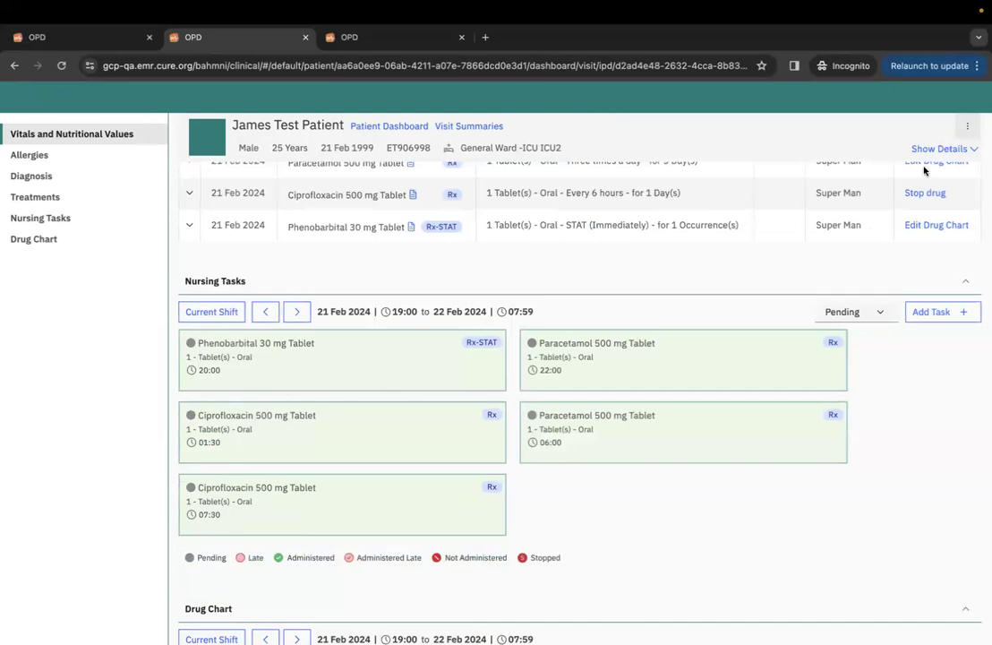
pyautogui.scroll(1, 914, 237)
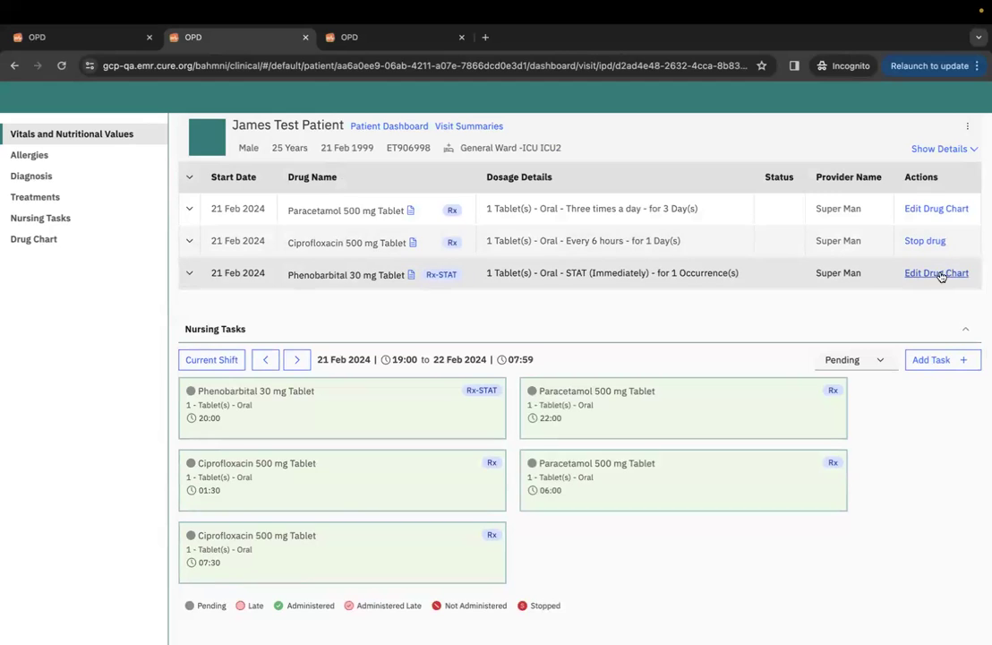
pyautogui.click(934, 274)
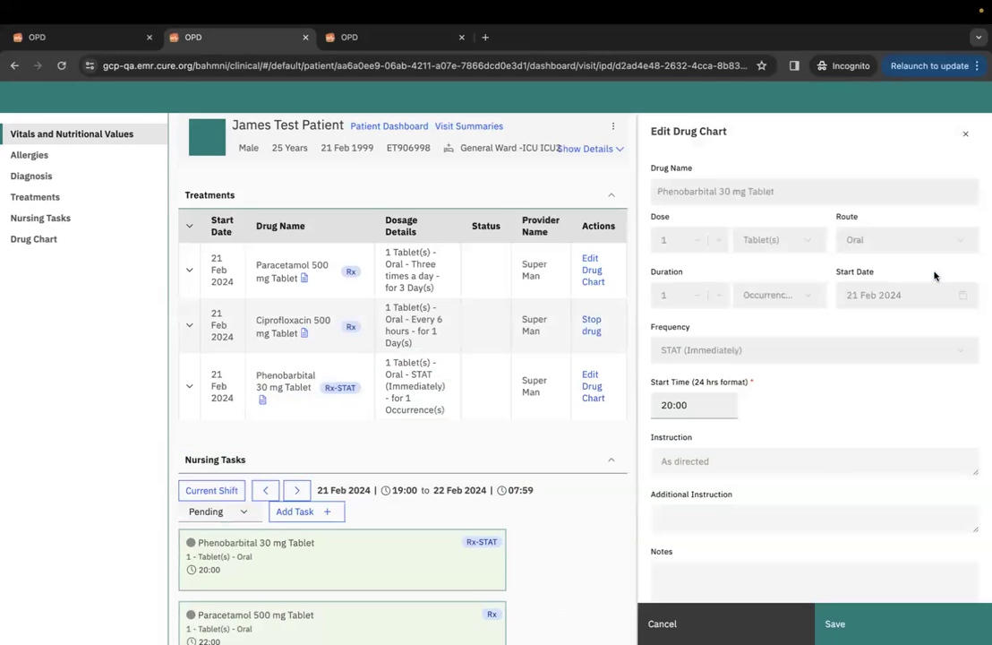
pyautogui.doubleClick(669, 404)
pyautogui.press('BackSpace')
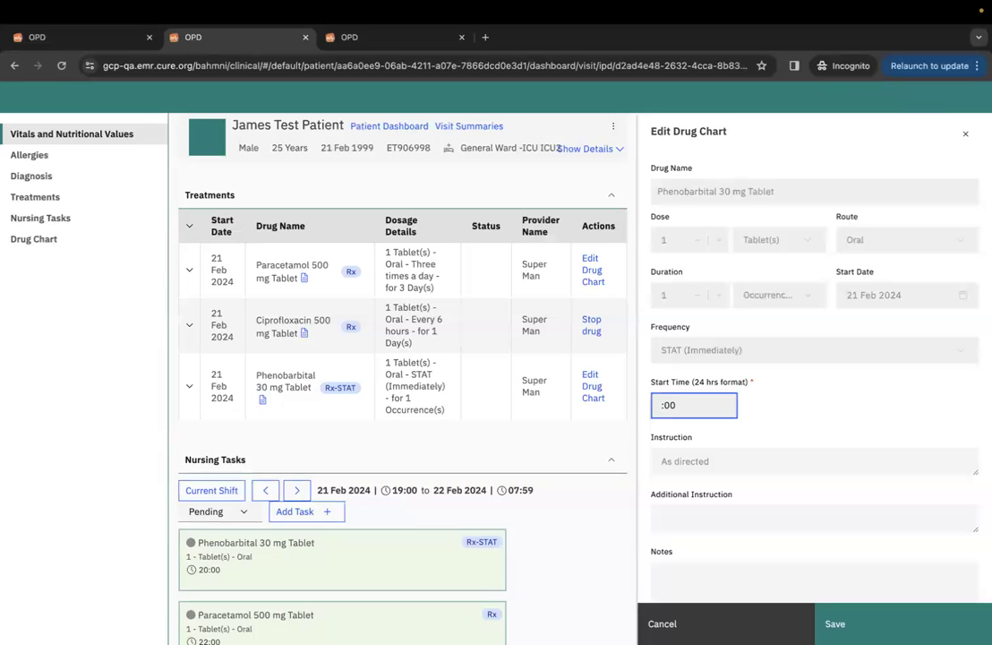
pyautogui.click(850, 627)
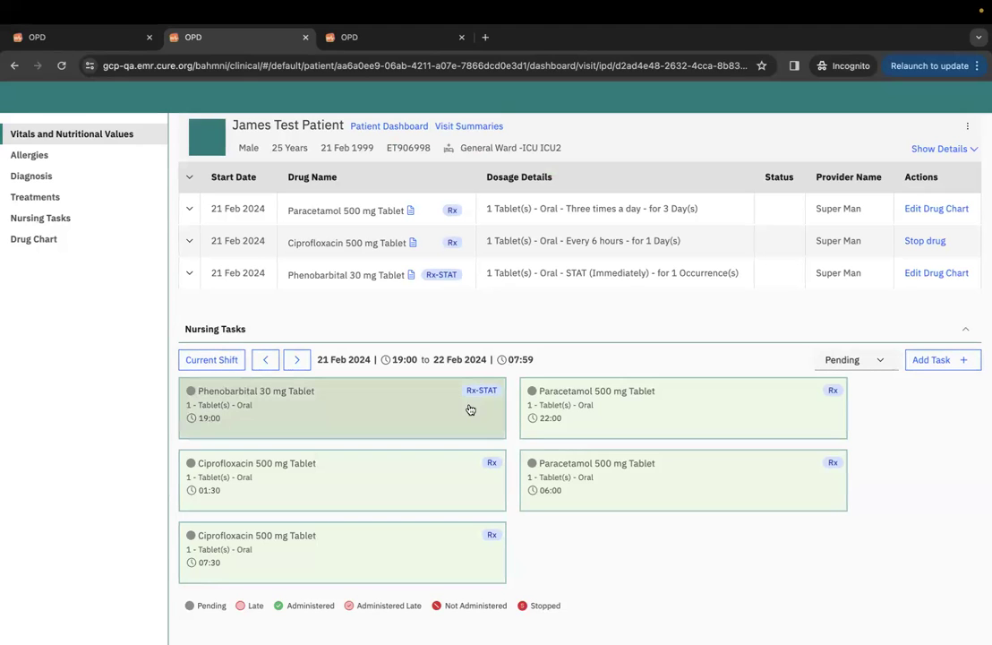
# Mark the 19:00 Phenobarbital nursing task as skipped instead of given.
pyautogui.click(414, 405)
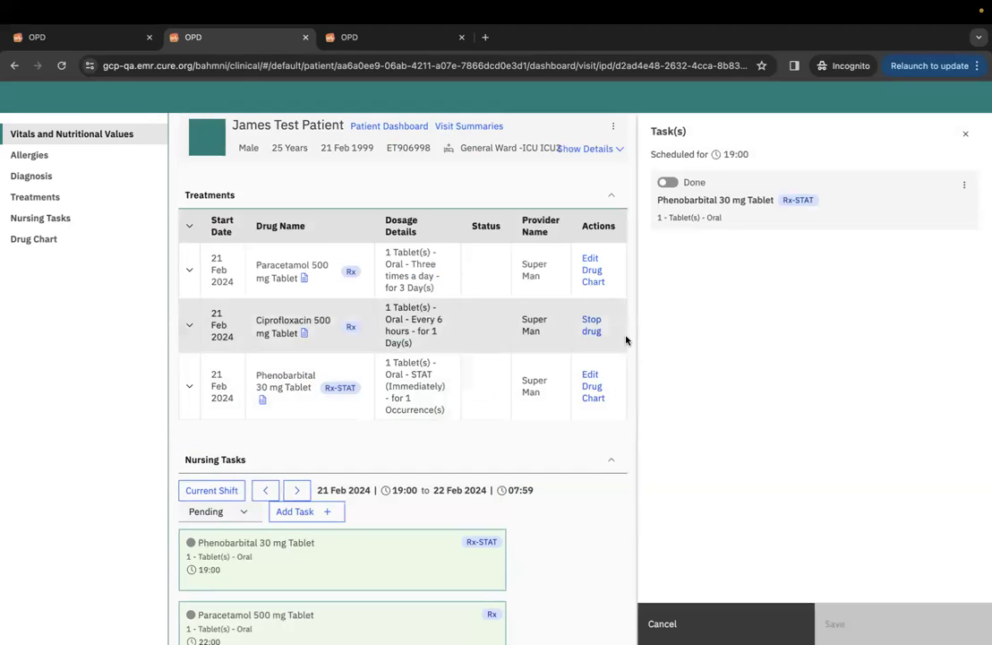
pyautogui.click(667, 183)
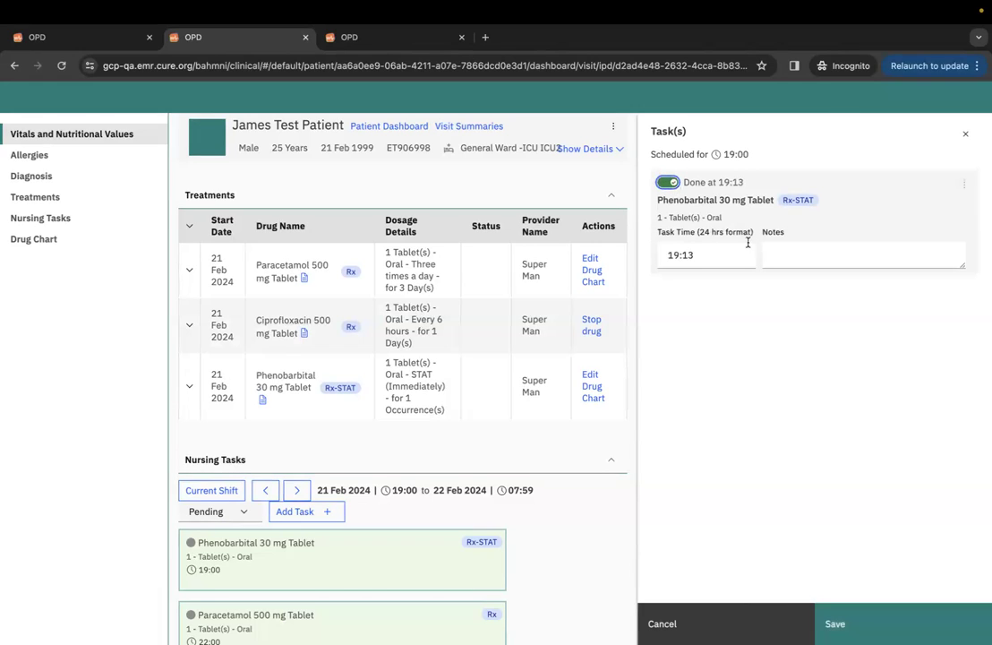
pyautogui.click(667, 183)
pyautogui.click(964, 184)
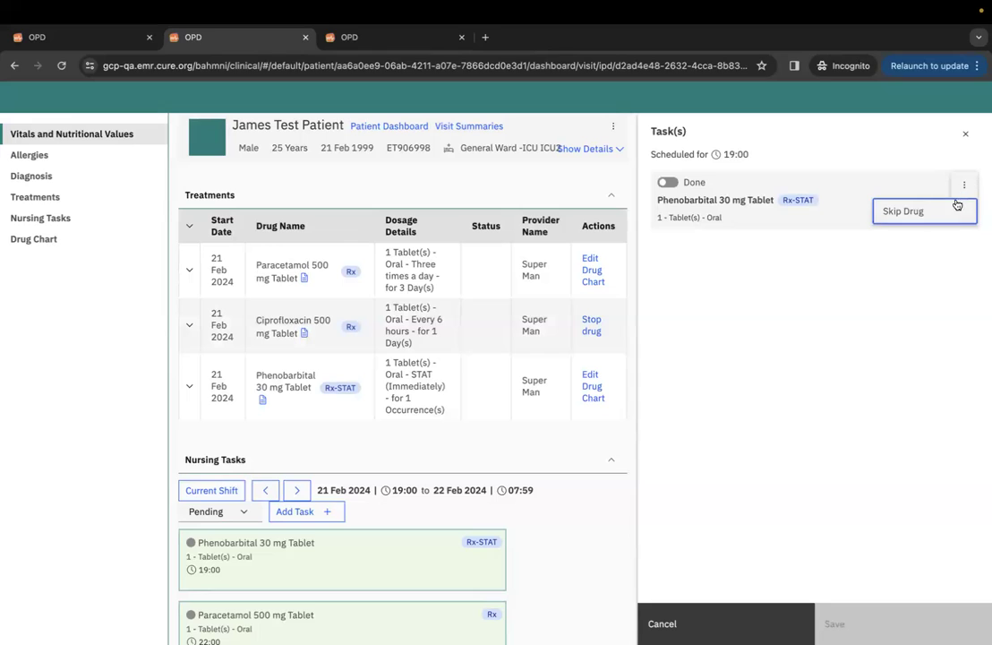
pyautogui.click(953, 209)
# Save and confirm the skip with the note 'skip notes', then close the task panel.
pyautogui.click(886, 241)
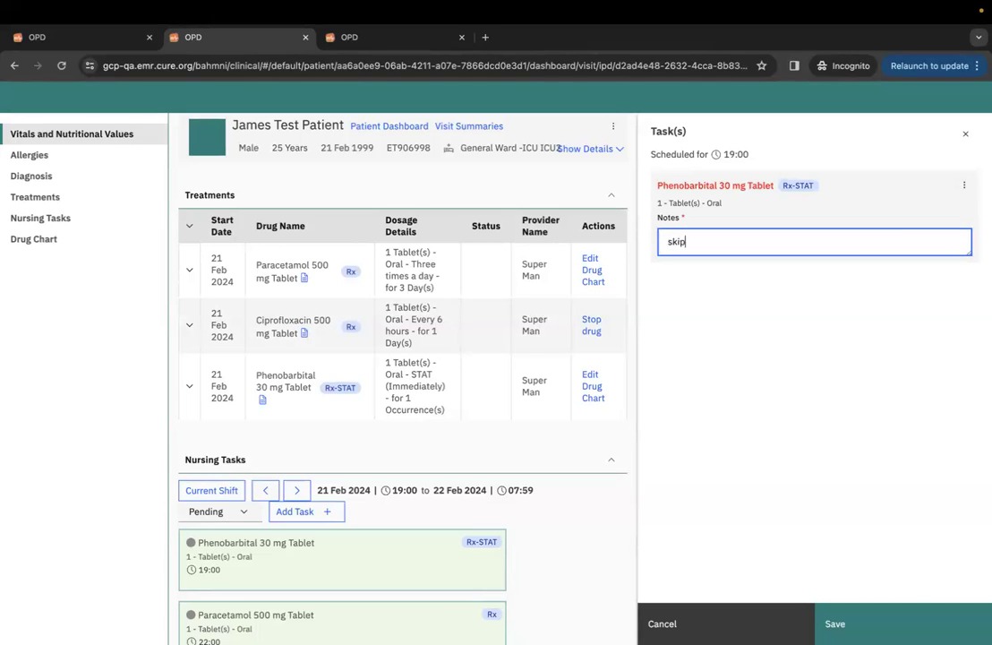
pyautogui.write('skip notes')
pyautogui.click(914, 625)
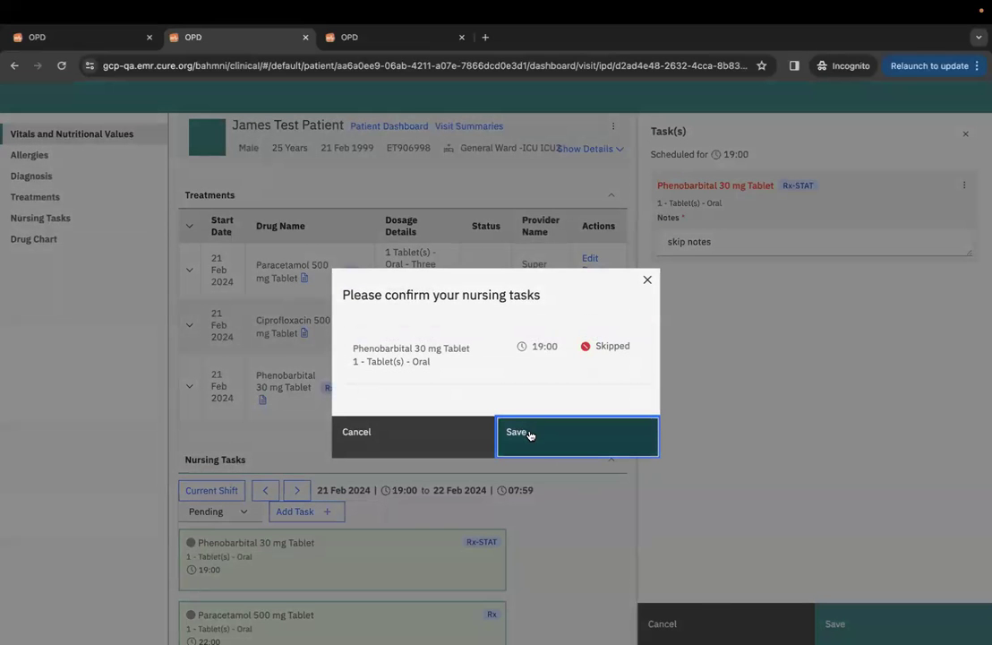
pyautogui.click(545, 438)
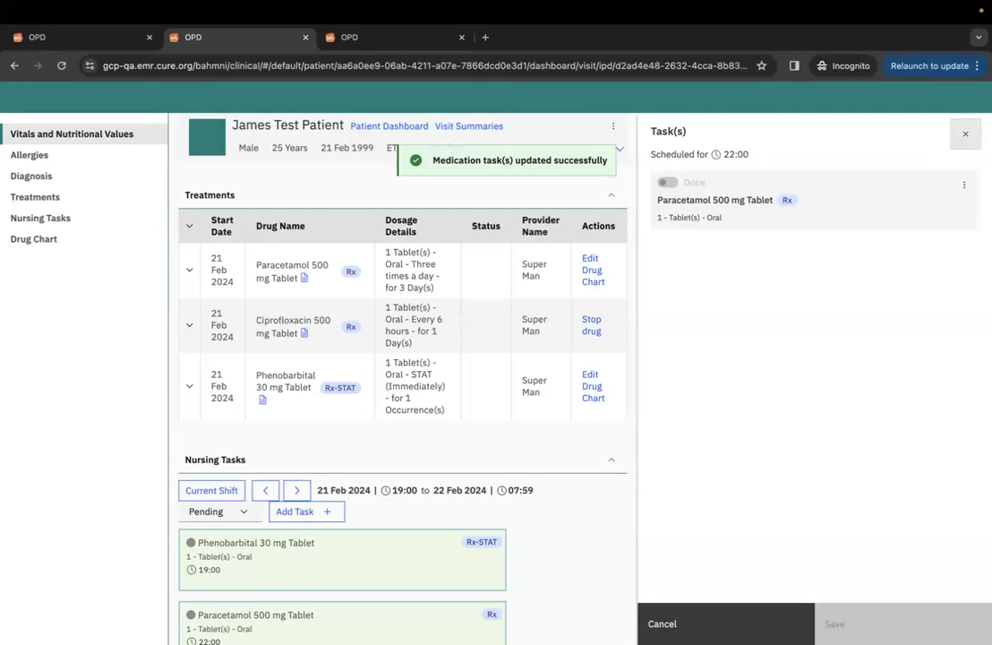
pyautogui.click(973, 140)
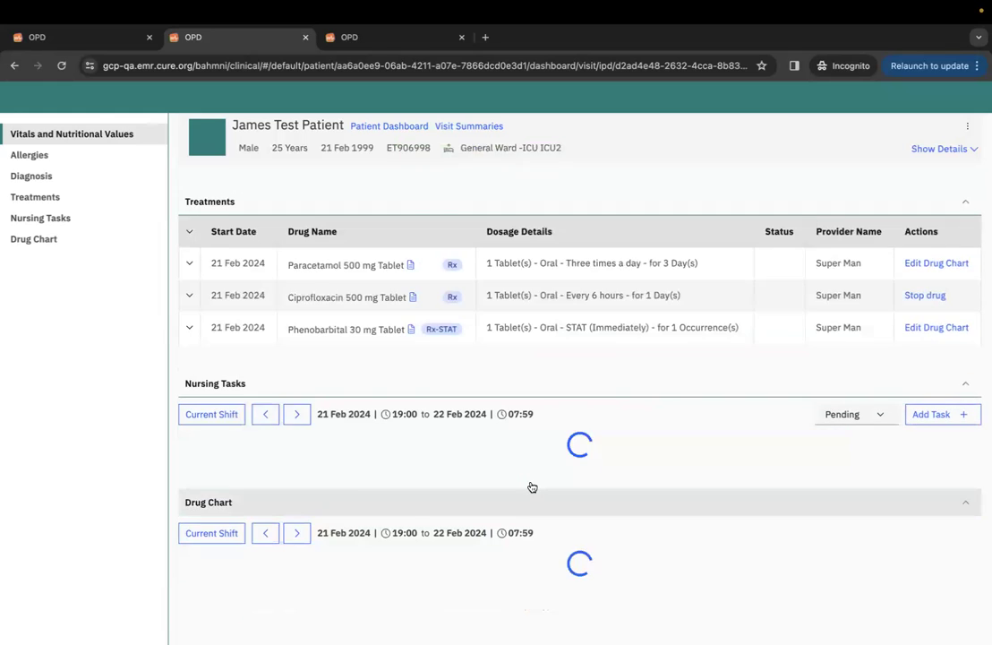
# Filter Nursing Tasks to Skipped, showing the 19:00 Phenobarbital 30 mg STAT dose.
pyautogui.scroll(-3, 506, 500)
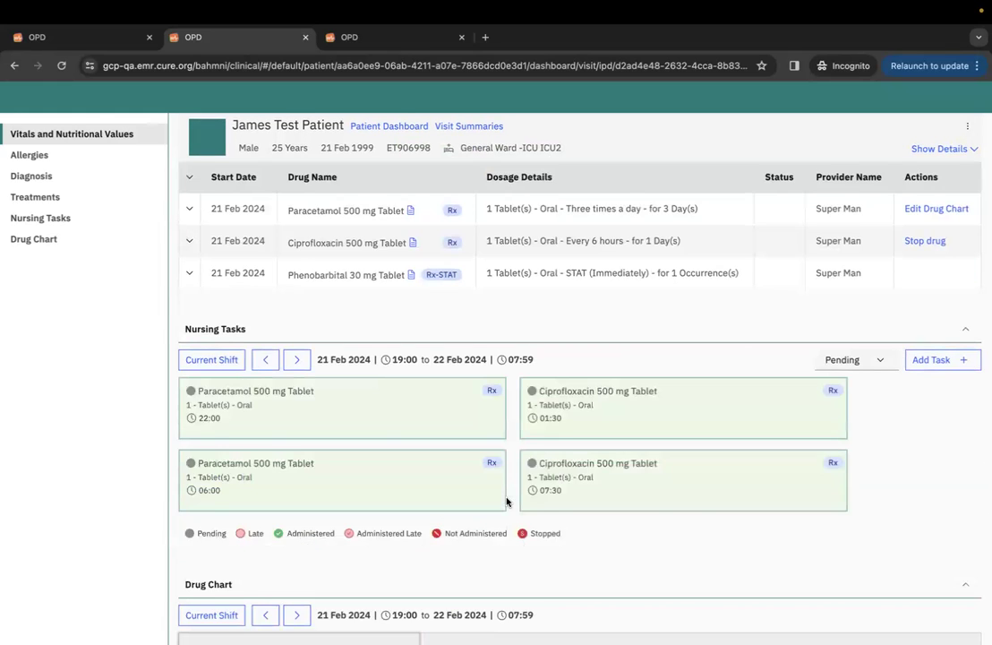
pyautogui.scroll(-1, 504, 501)
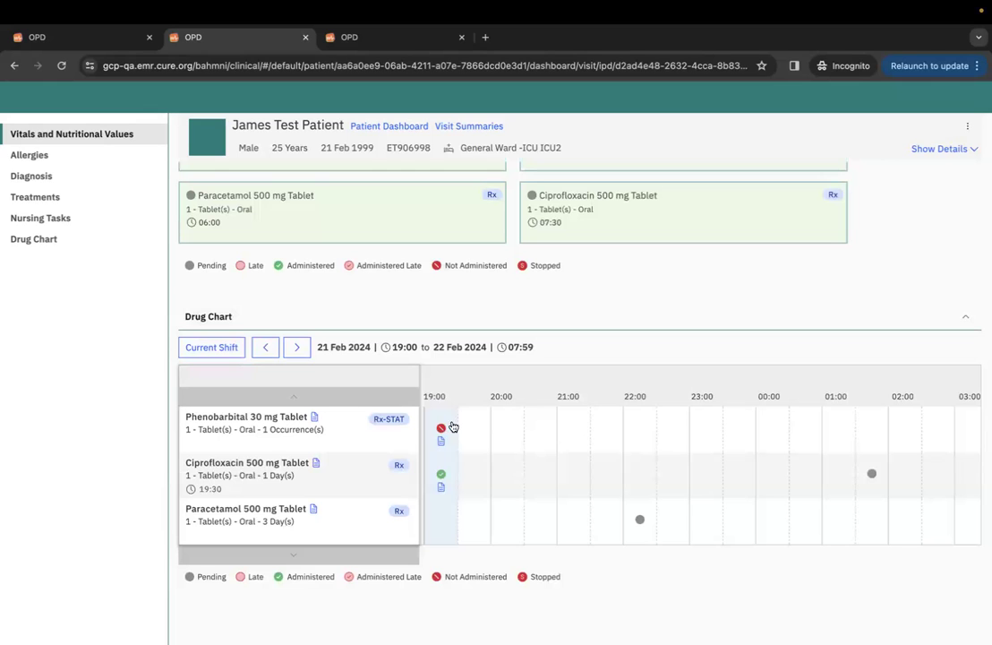
pyautogui.scroll(4, 452, 430)
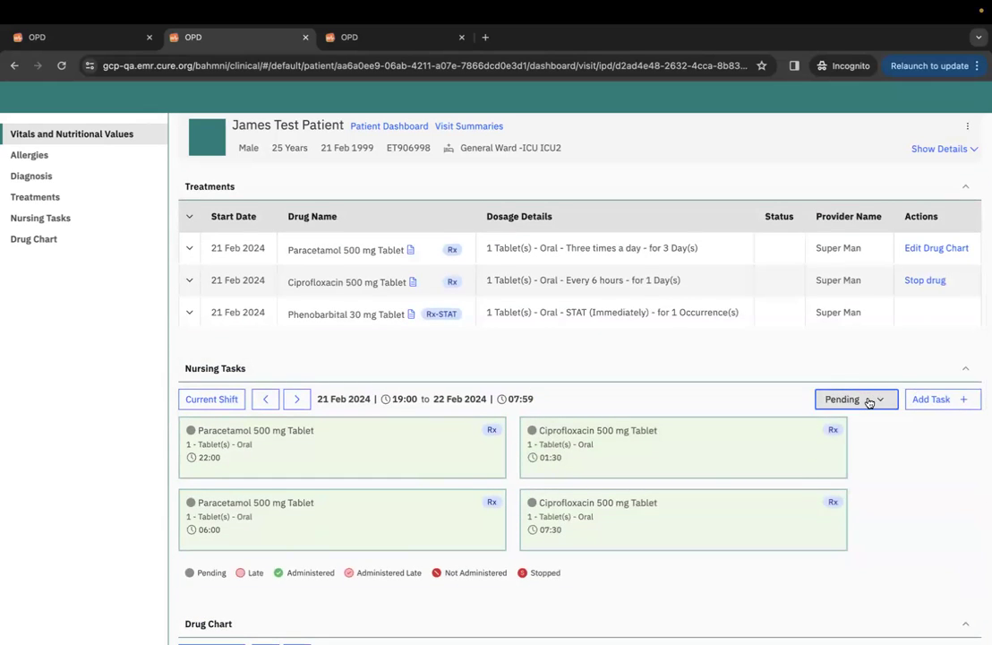
pyautogui.click(868, 400)
pyautogui.click(856, 507)
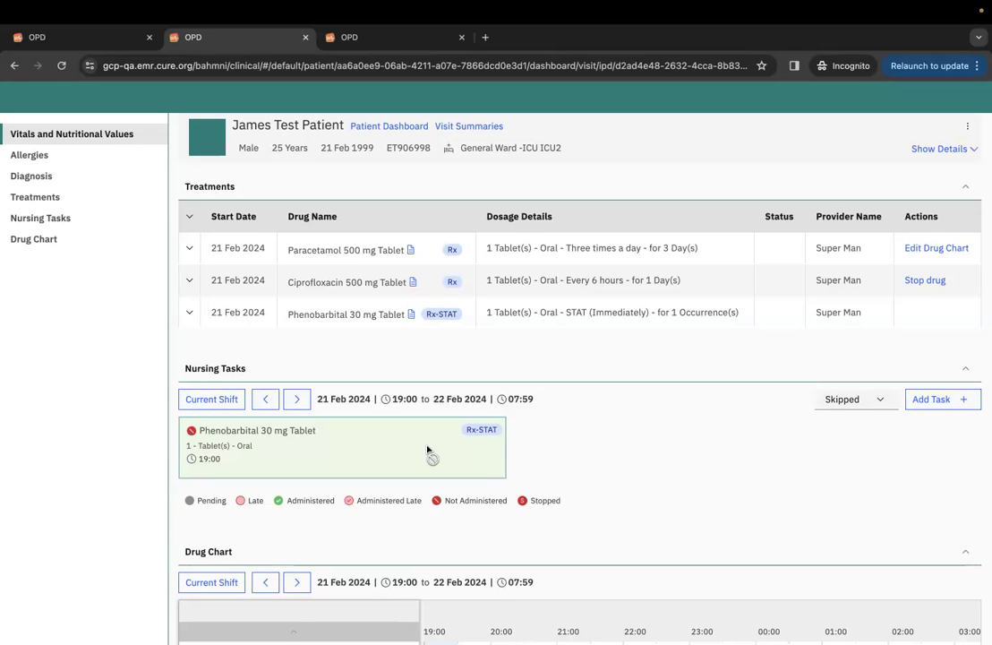
# Enter Ferrous Gluconate 20 mg Tablet: dose 1, three times a day, 2 days, PRN.
pyautogui.click(391, 38)
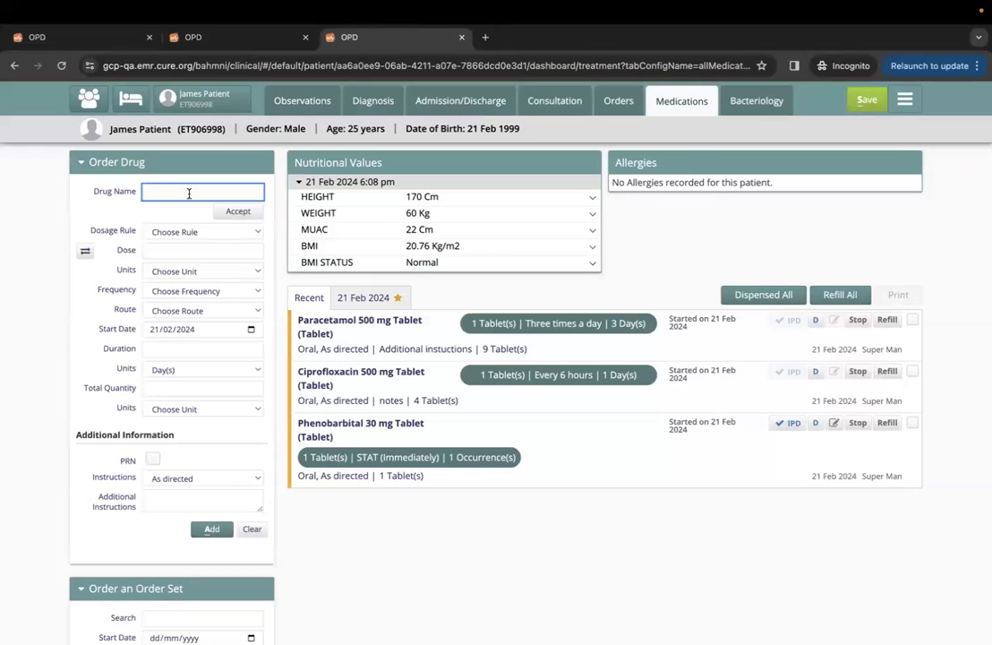
pyautogui.write('tab')
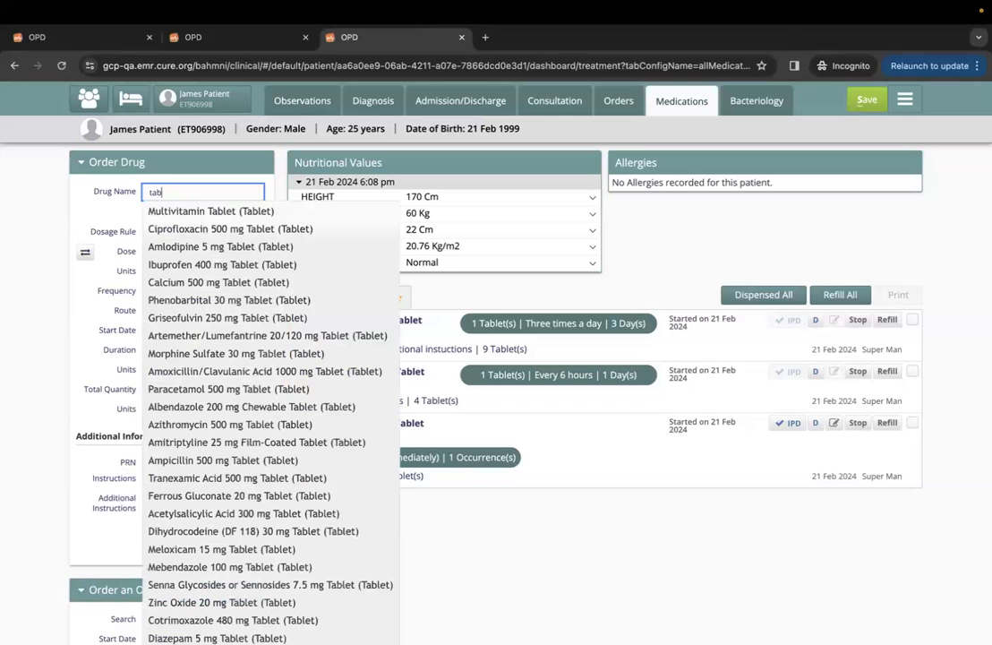
pyautogui.click(190, 498)
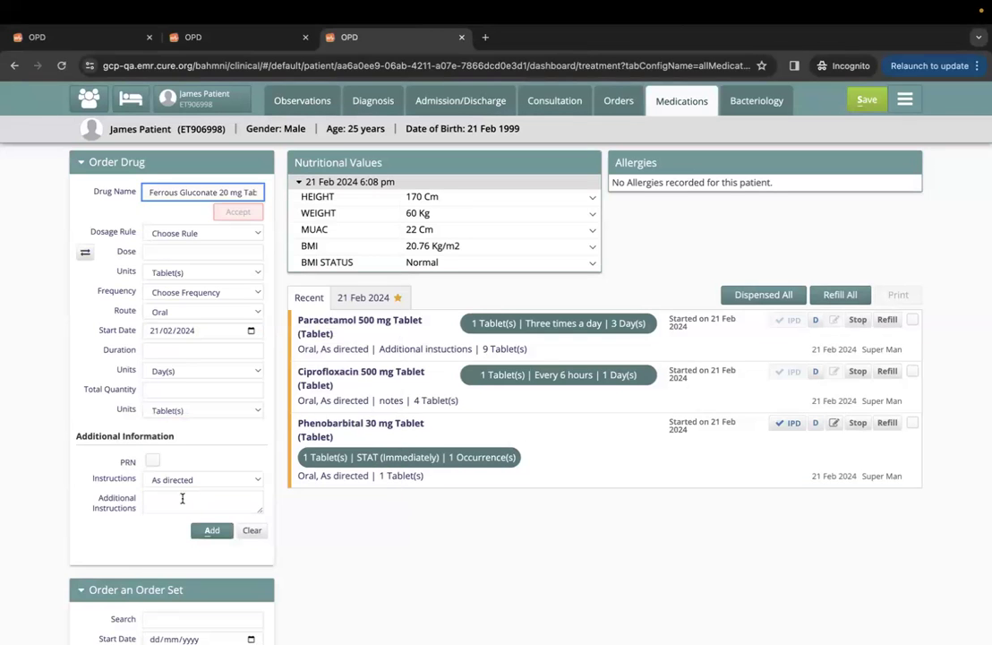
pyautogui.click(161, 254)
pyautogui.click(193, 292)
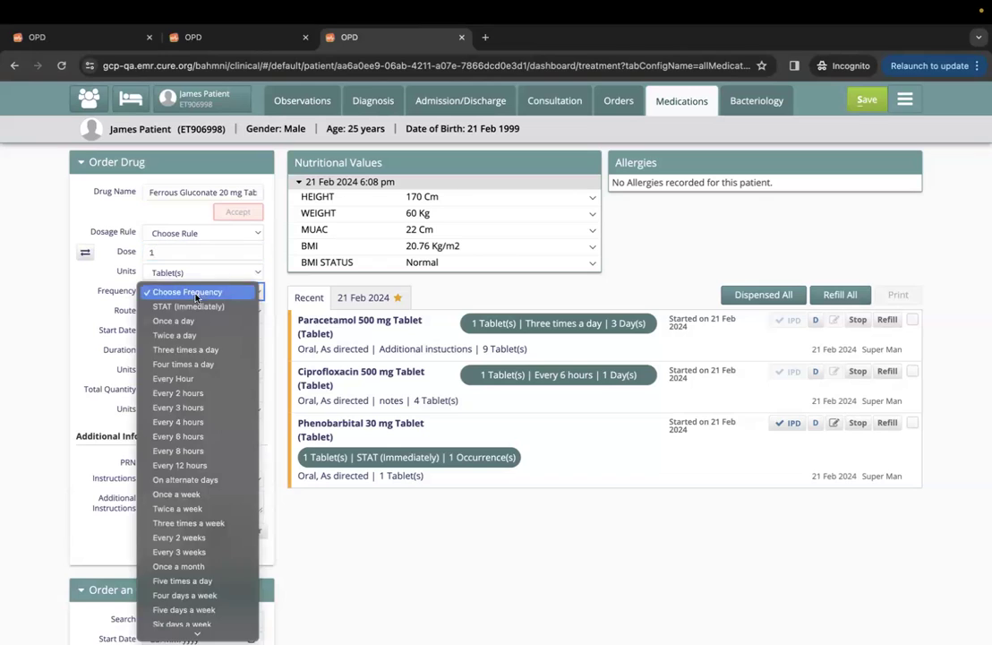
pyautogui.click(179, 348)
pyautogui.click(168, 349)
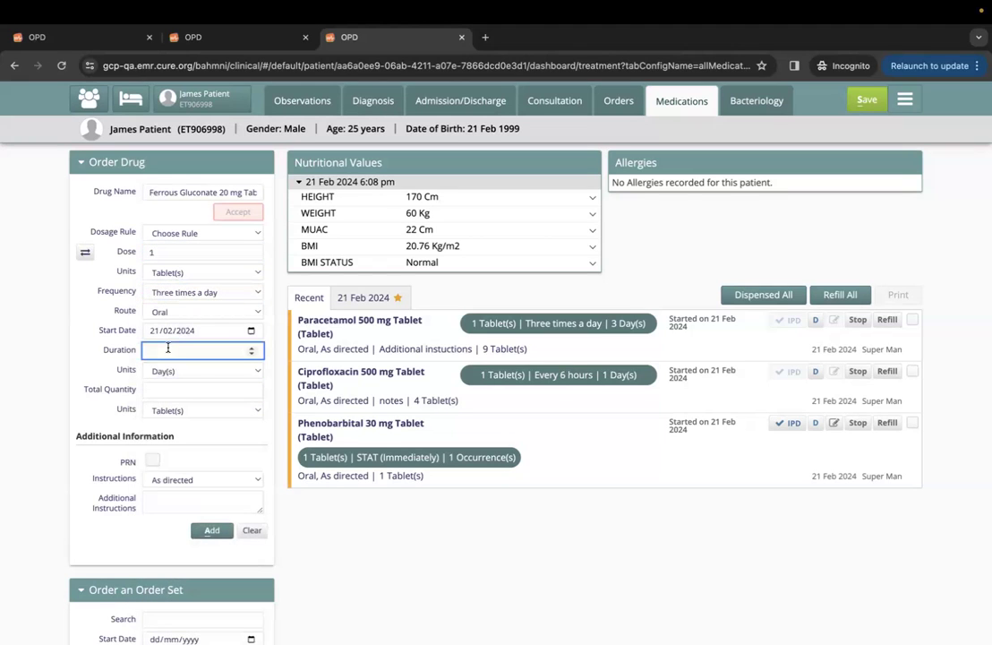
pyautogui.click(152, 460)
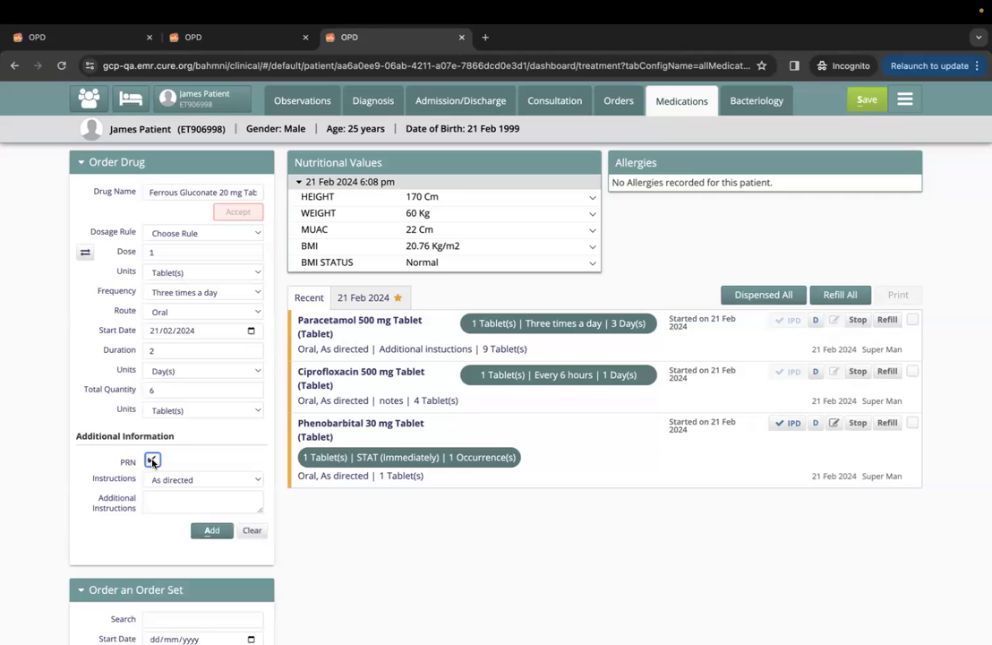
# Add the Ferrous Gluconate order, mark it for IPD, and save the prescription.
pyautogui.click(211, 529)
pyautogui.click(867, 313)
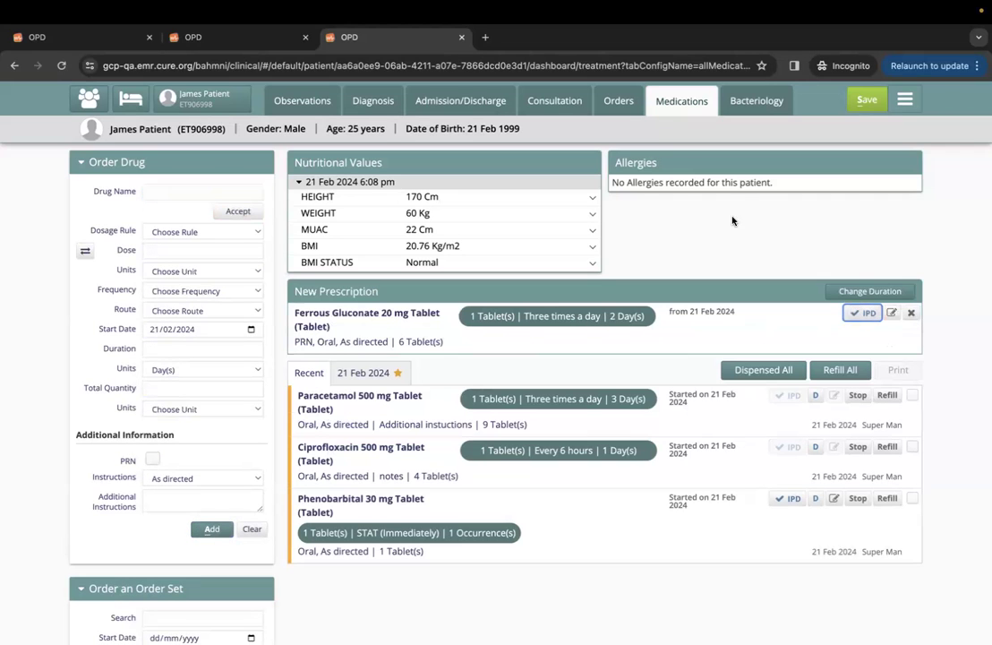
pyautogui.click(866, 100)
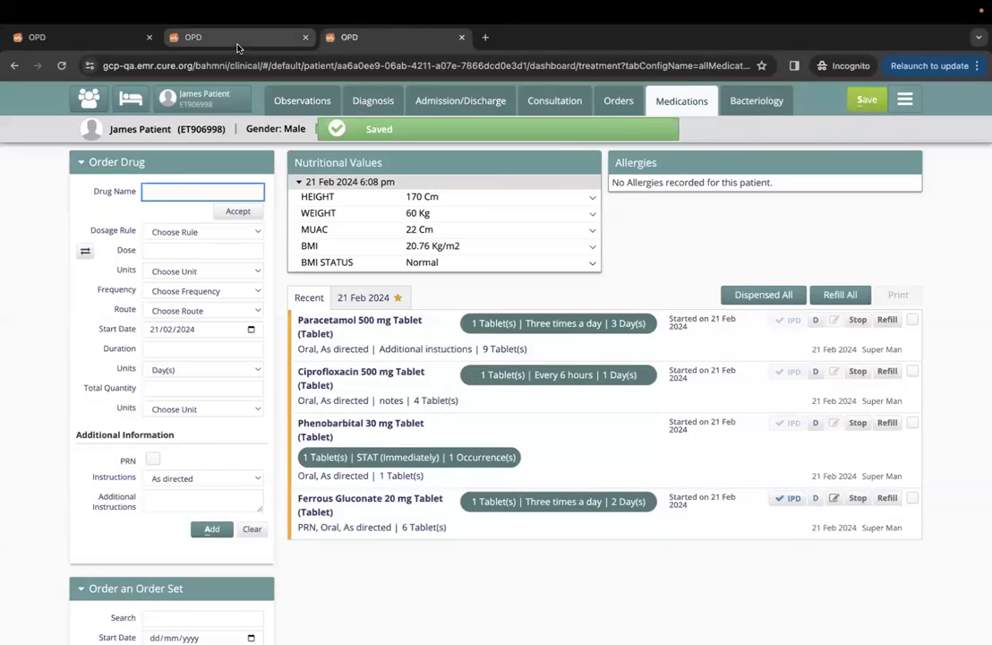
# Reload the IPD dashboard and create a PRN nursing task for Ferrous Gluconate 20 mg.
pyautogui.click(237, 45)
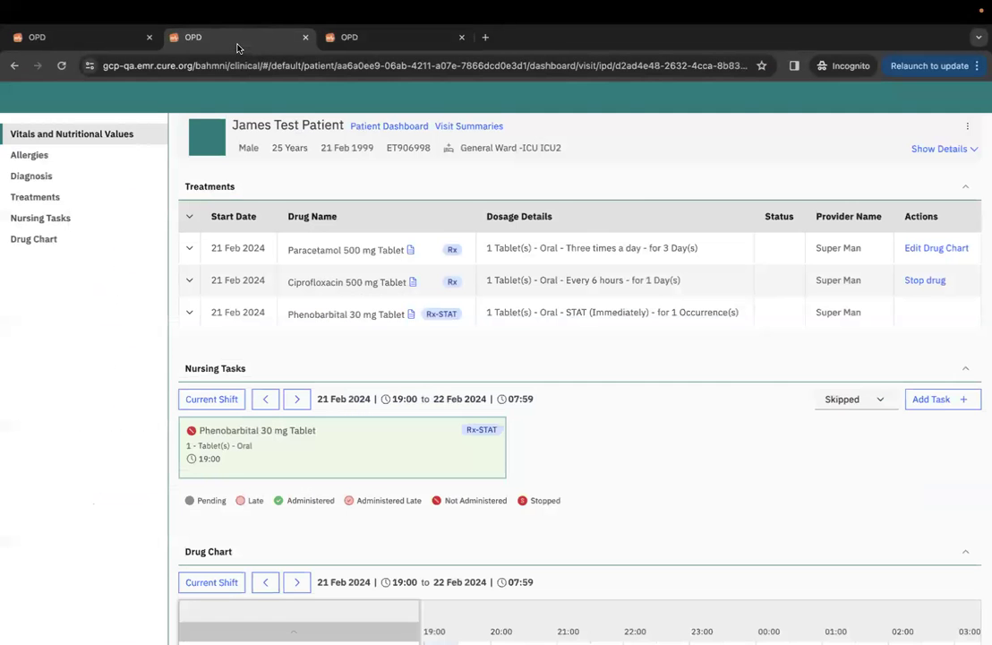
pyautogui.click(61, 65)
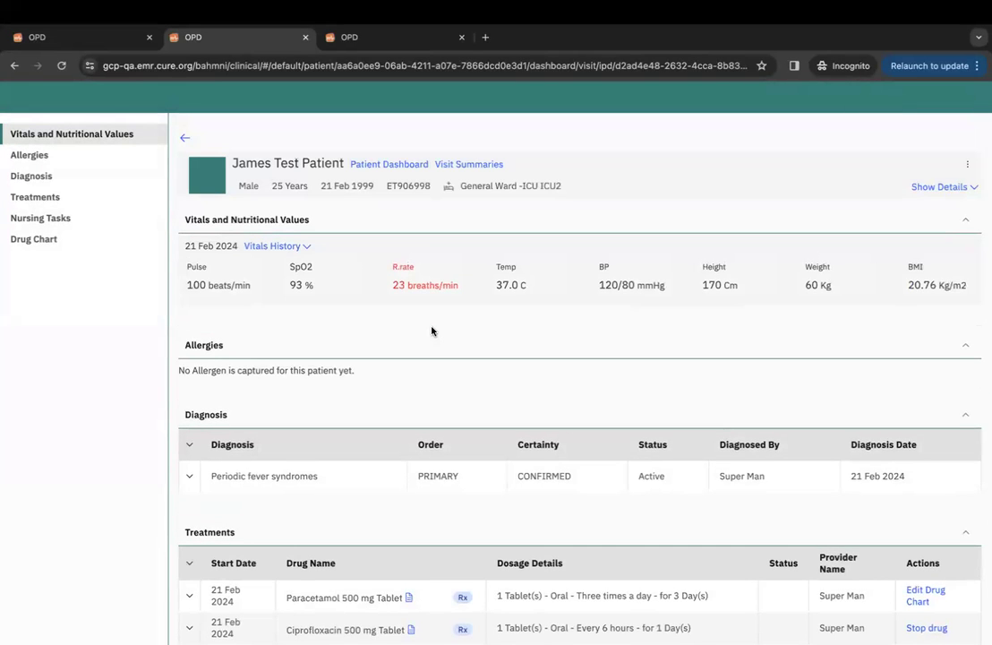
pyautogui.scroll(-5, 637, 408)
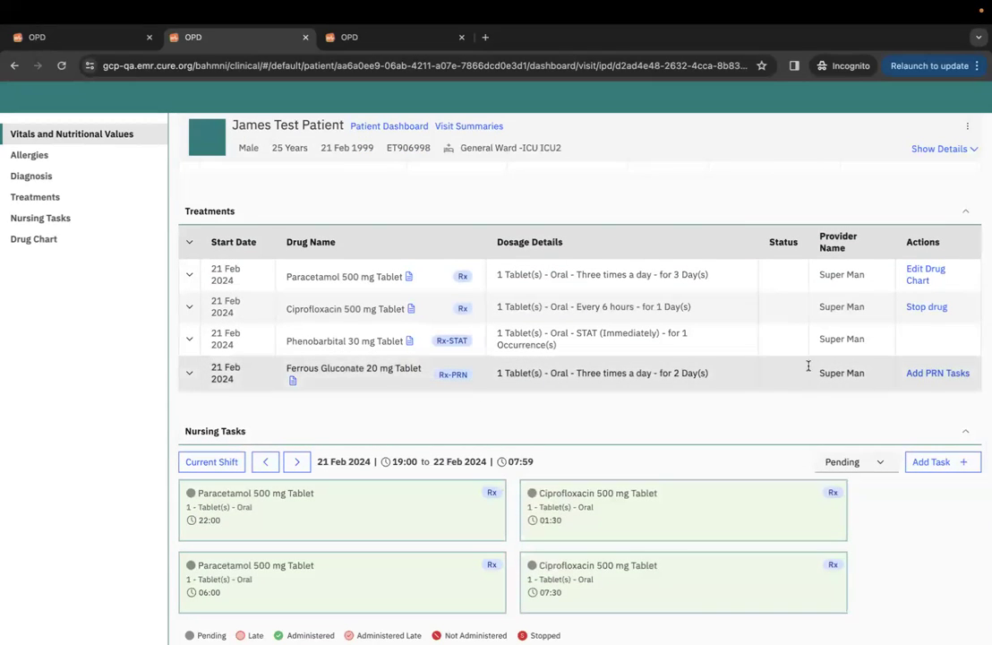
pyautogui.click(924, 376)
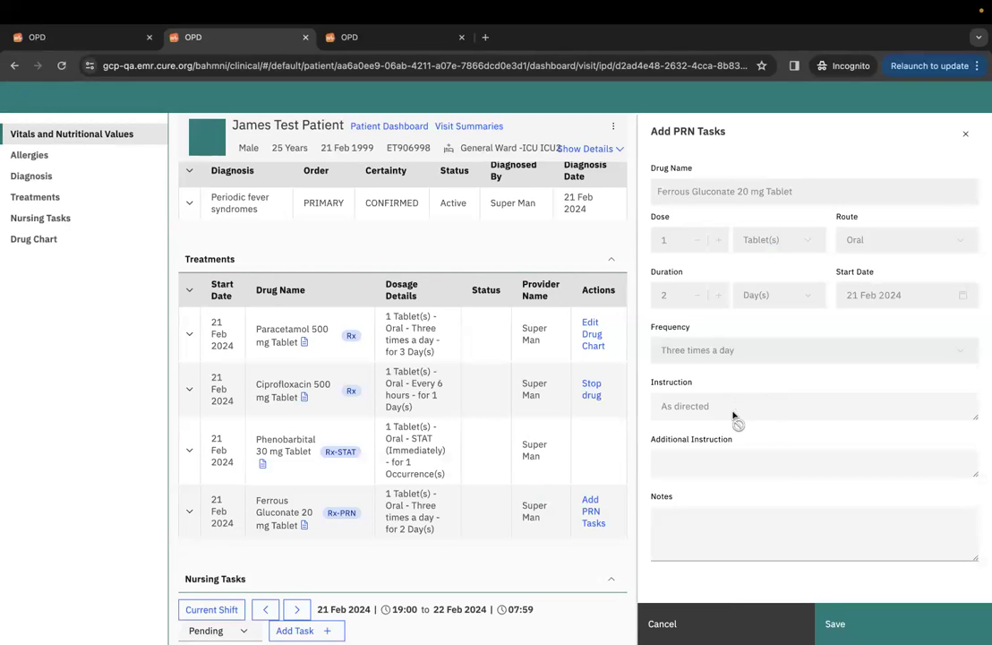
pyautogui.scroll(-1, 734, 418)
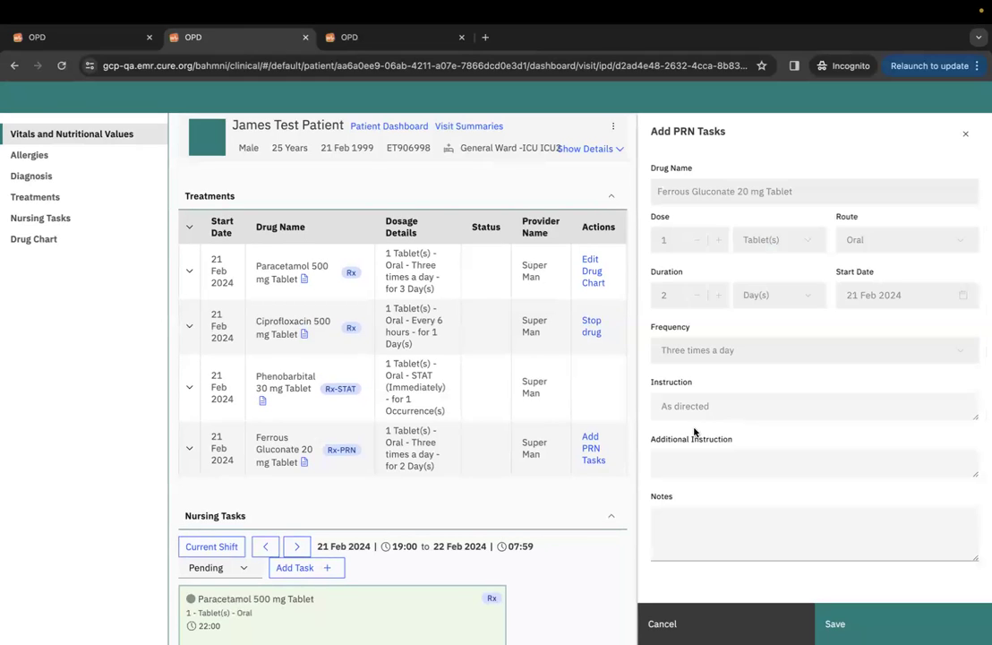
pyautogui.click(843, 623)
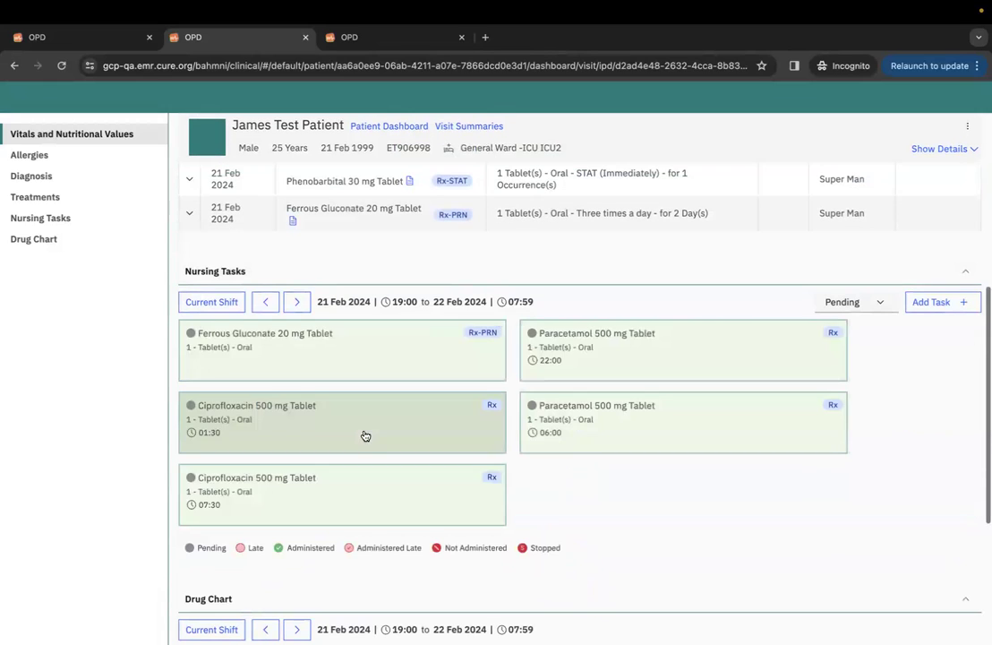
# Record the Ferrous Gluconate 20 mg PRN dose as done at 19:15 with note 'notes'.
pyautogui.click(376, 348)
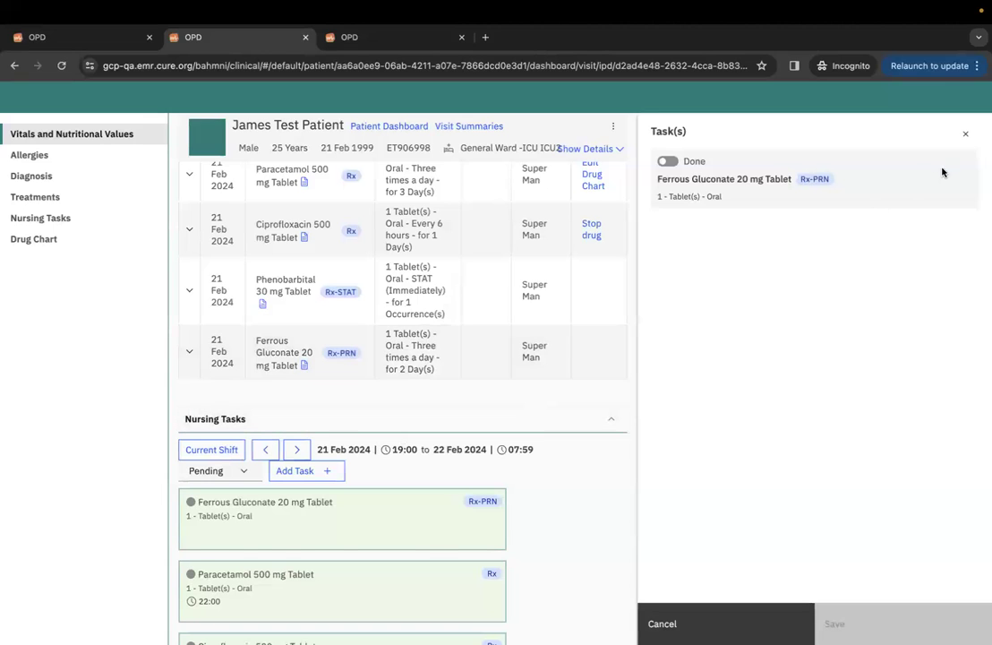
pyautogui.click(965, 133)
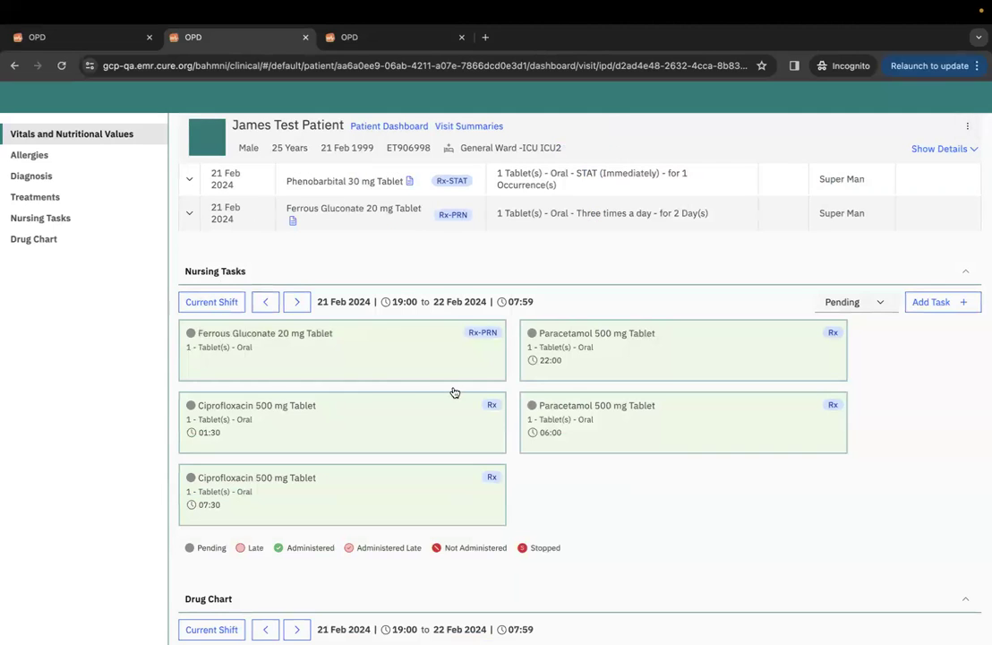
pyautogui.click(375, 363)
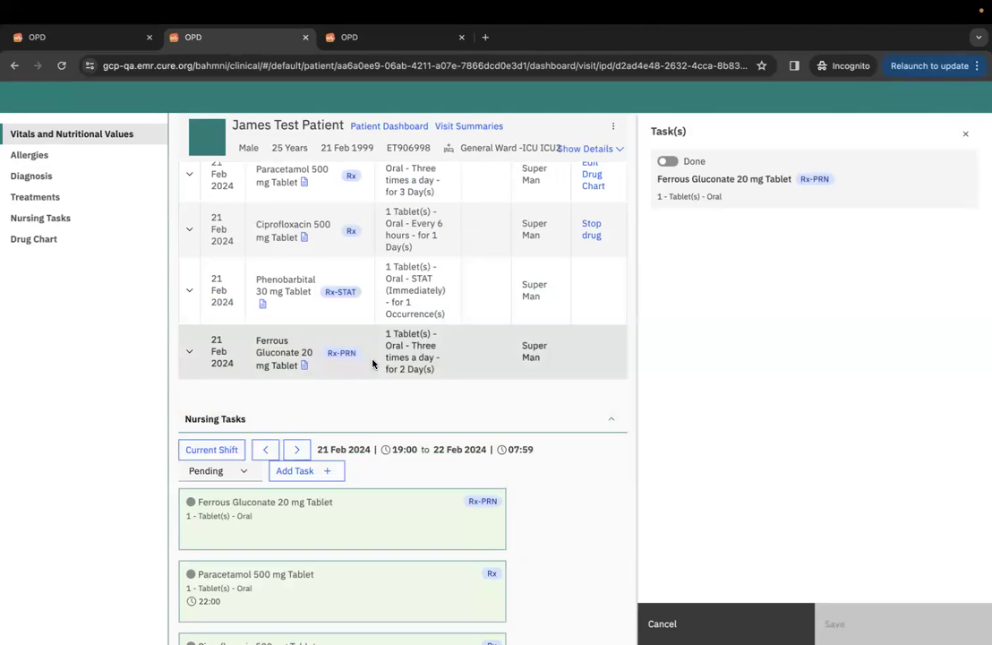
pyautogui.click(669, 163)
pyautogui.click(786, 234)
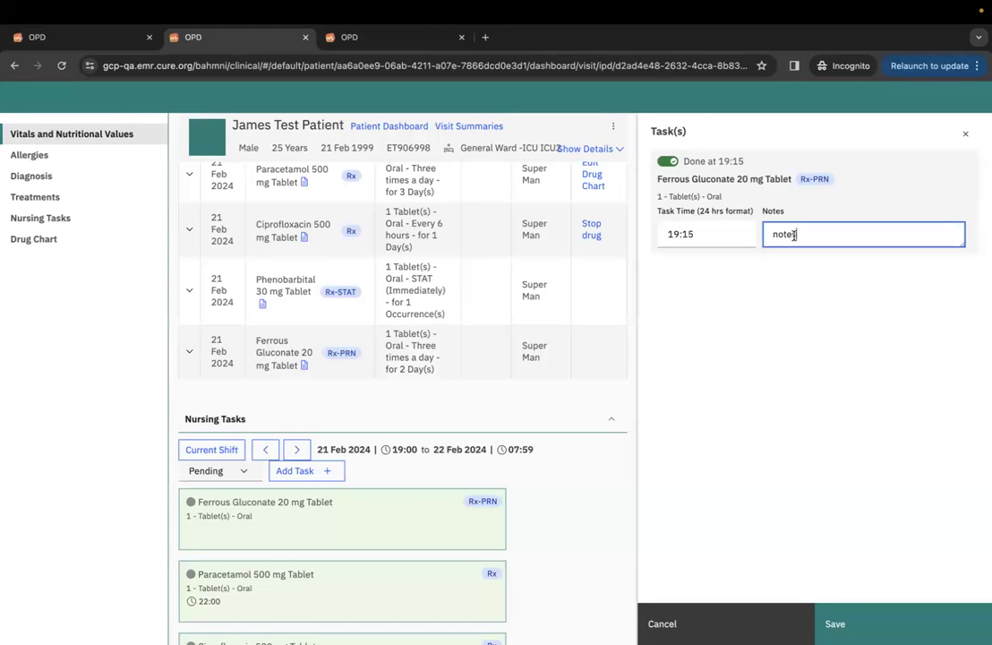
pyautogui.click(855, 623)
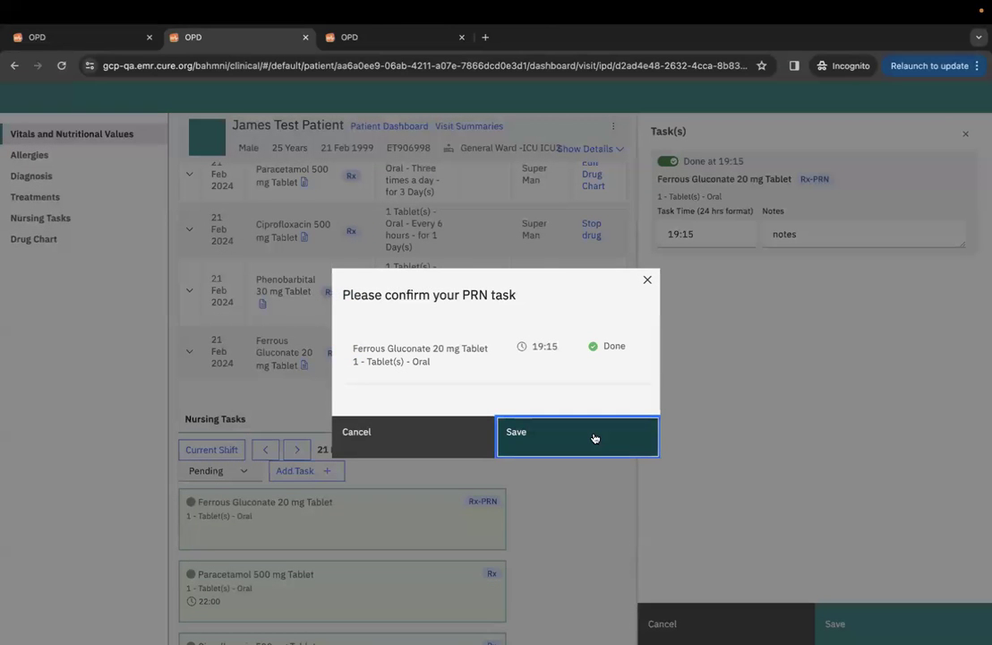
pyautogui.click(593, 438)
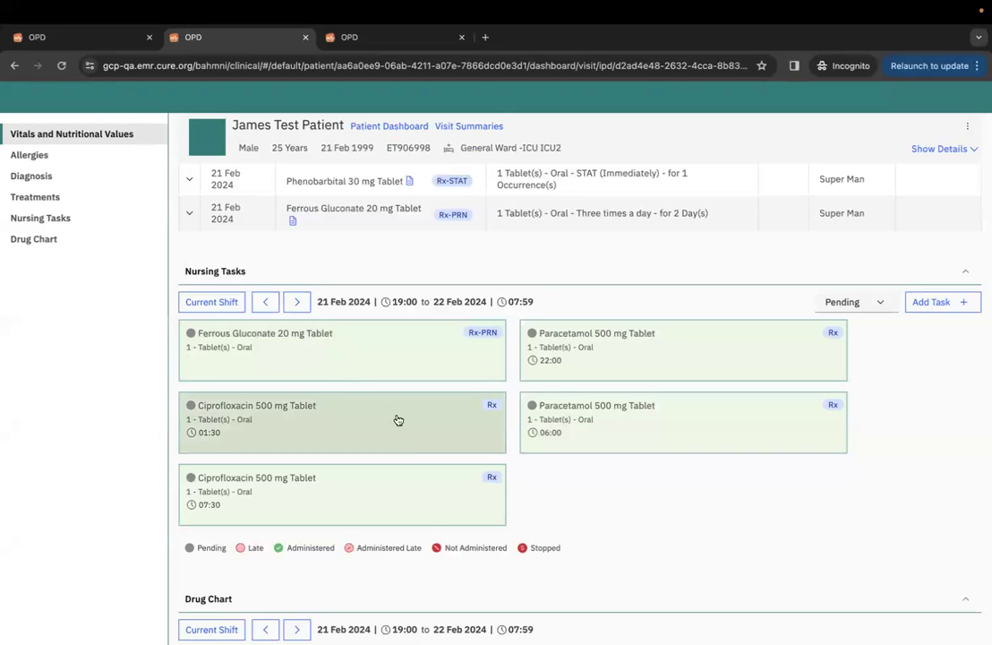
# Filter Nursing Tasks to Completed, listing the Ferrous Gluconate dose given at 19:15.
pyautogui.scroll(-1, 412, 458)
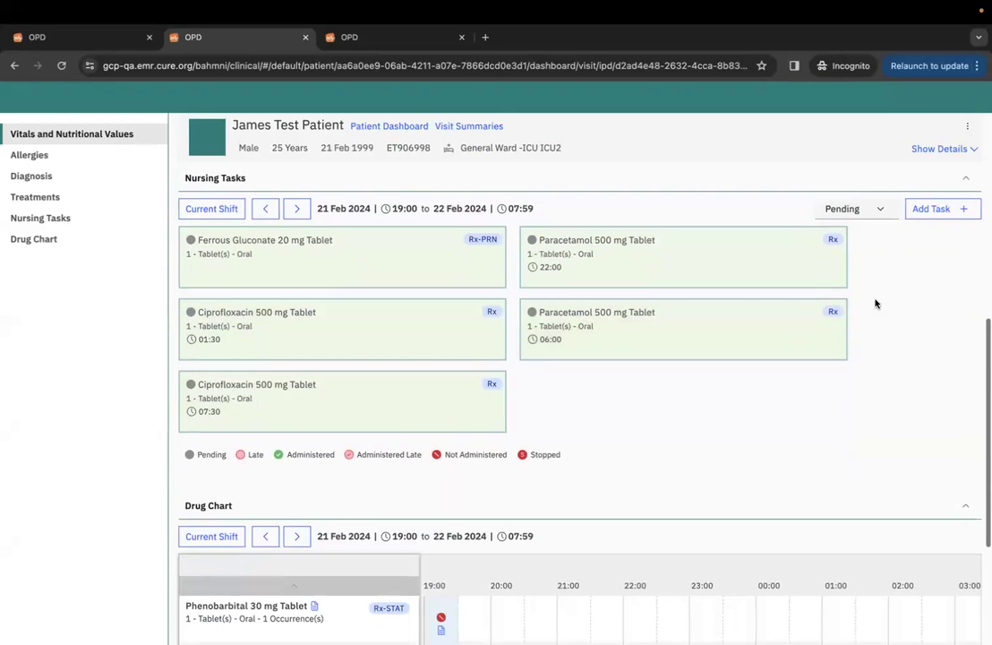
pyautogui.click(875, 210)
pyautogui.click(860, 256)
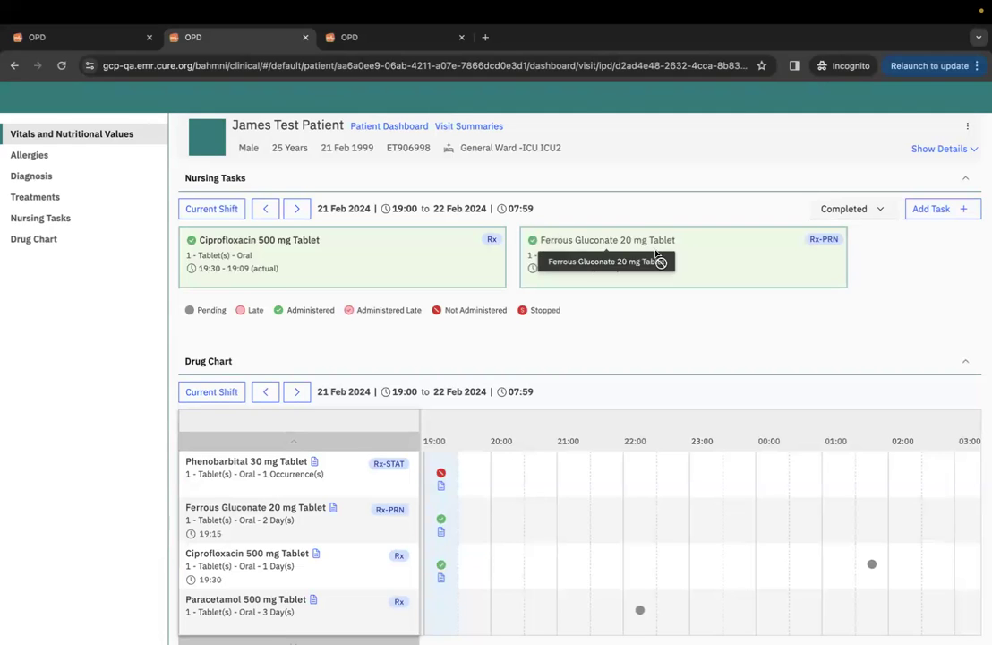
pyautogui.scroll(-1, 551, 357)
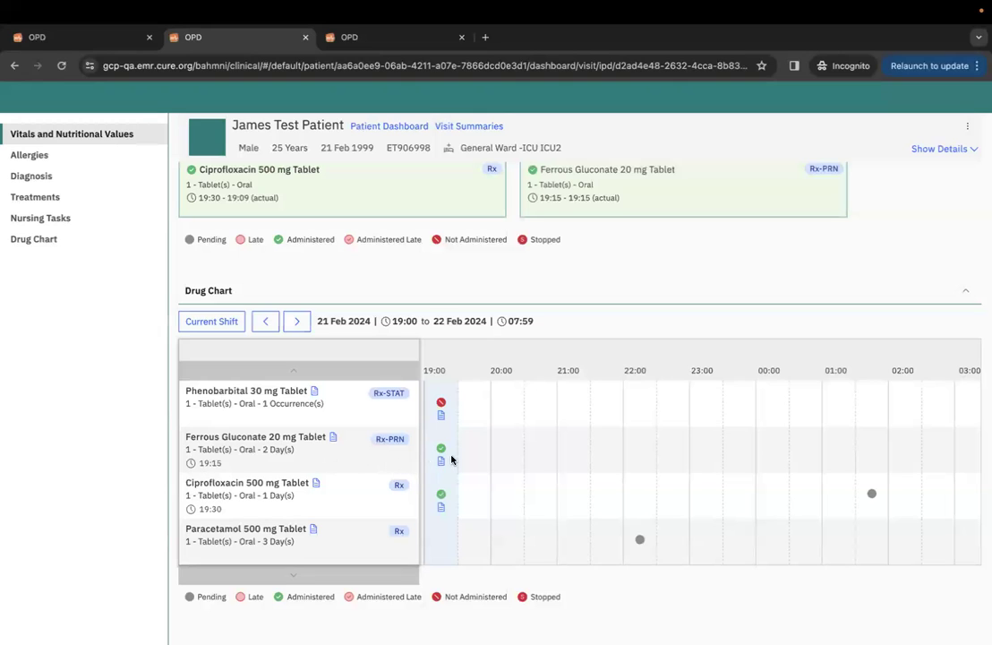
pyautogui.moveTo(441, 465)
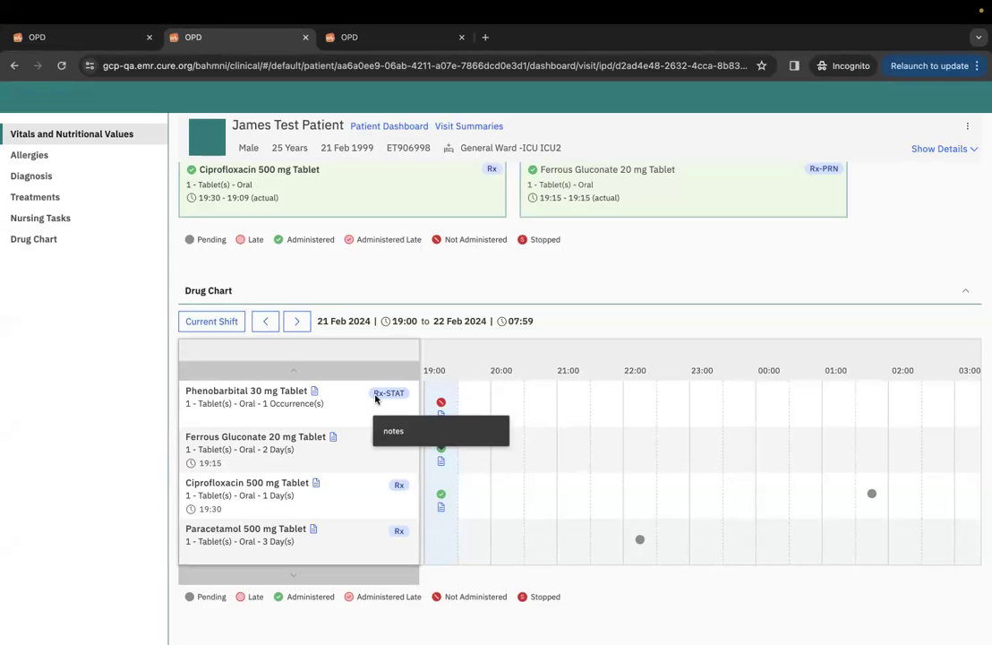
# Scroll through the dashboard to the Ciprofloxacin 500 mg row in the Treatments table.
pyautogui.scroll(1, 431, 357)
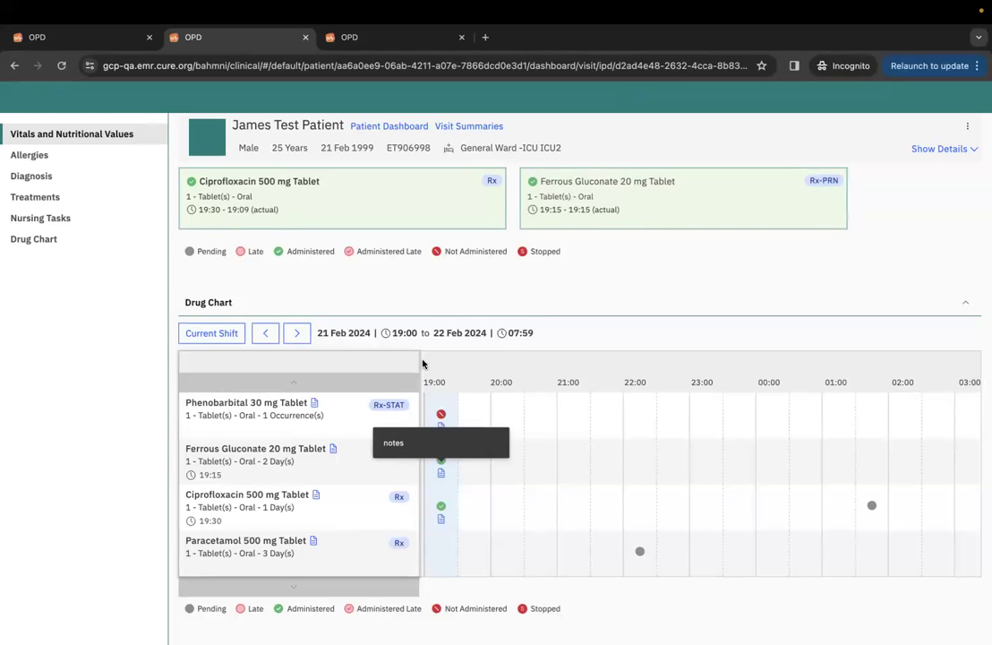
pyautogui.scroll(5, 550, 321)
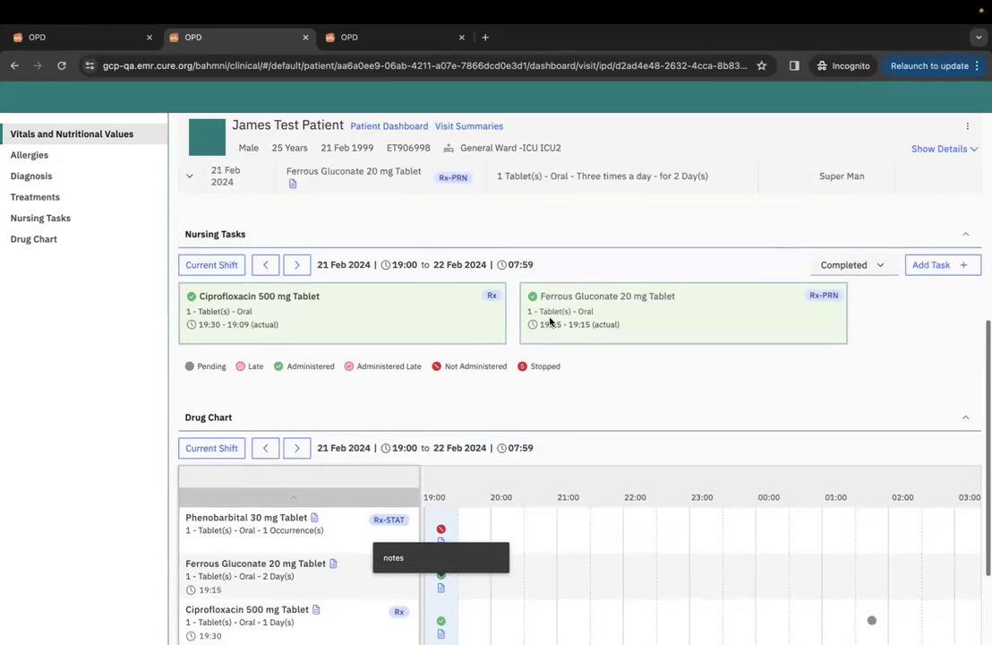
pyautogui.scroll(-1, 550, 318)
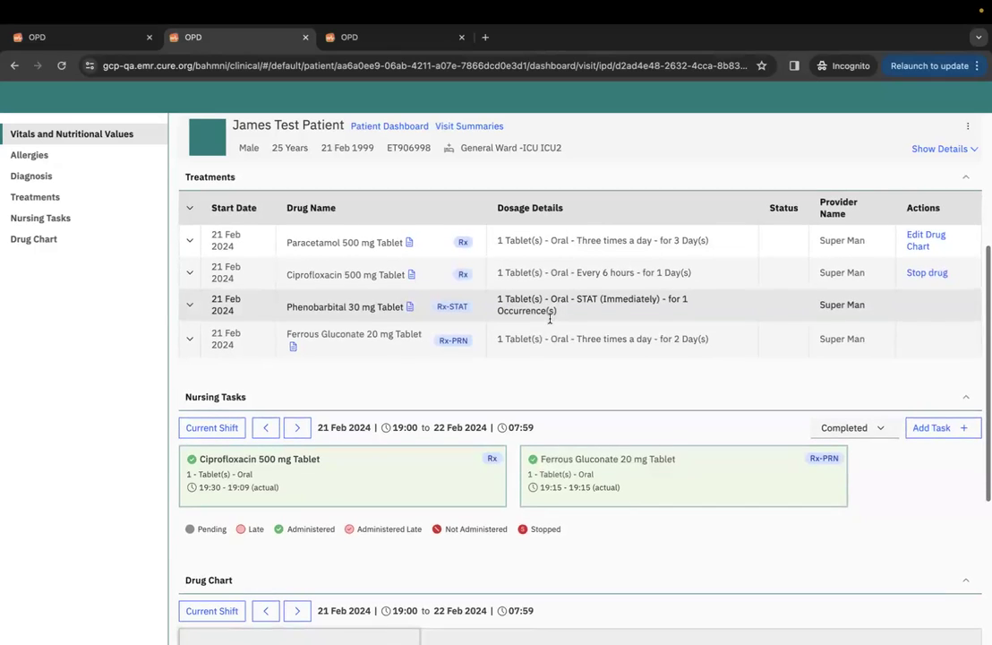
pyautogui.scroll(-1, 549, 318)
pyautogui.scroll(-3, 550, 318)
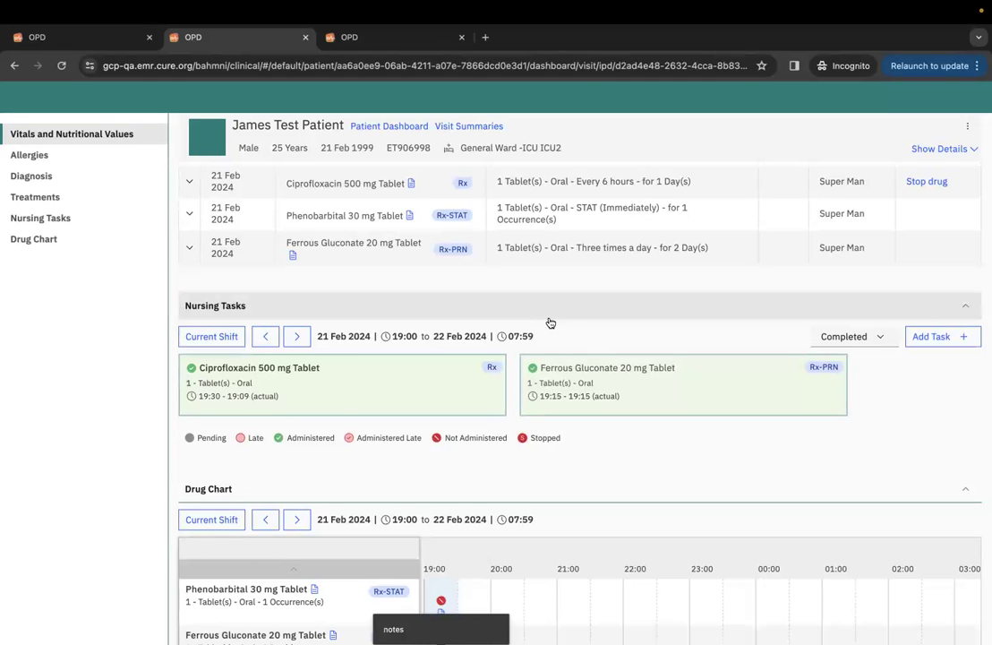
pyautogui.scroll(3, 586, 347)
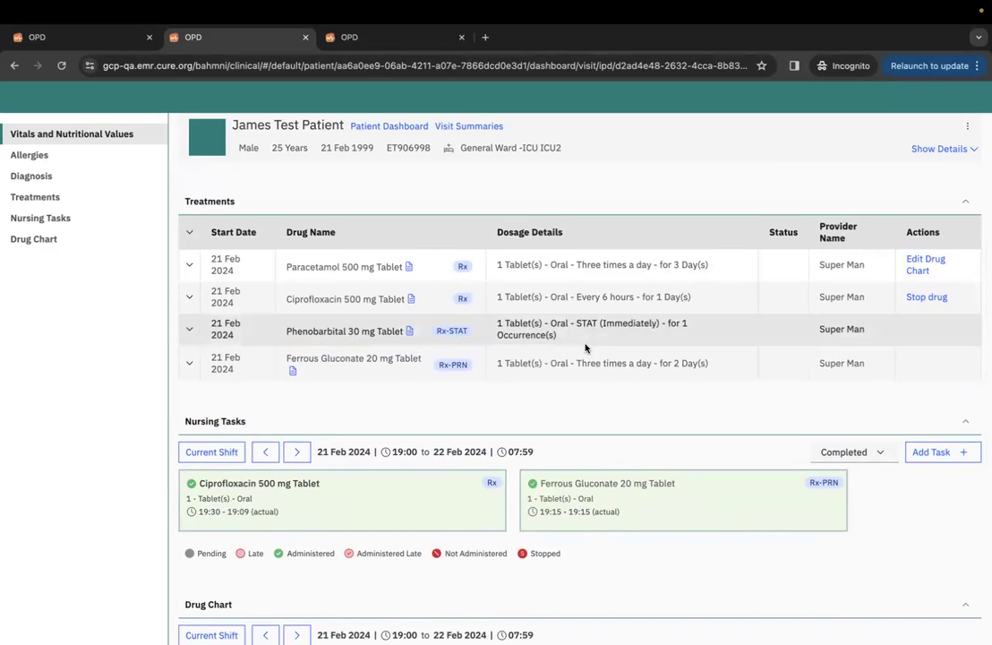
pyautogui.scroll(-2, 586, 347)
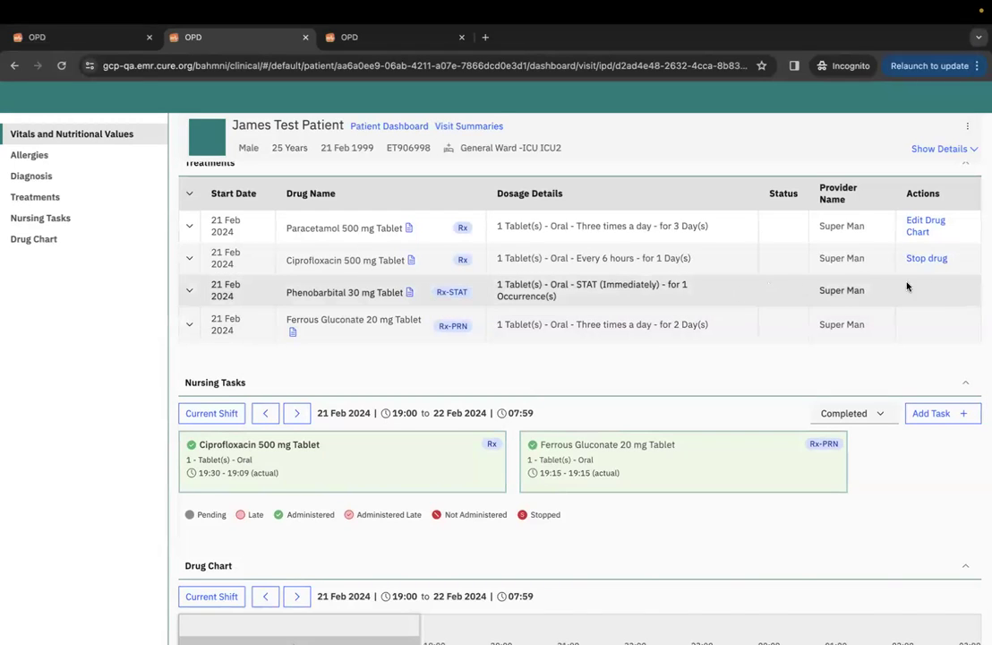
# Stop the Ciprofloxacin 500 mg Tablet order from its Treatments row with reason 'stop'.
pyautogui.click(926, 260)
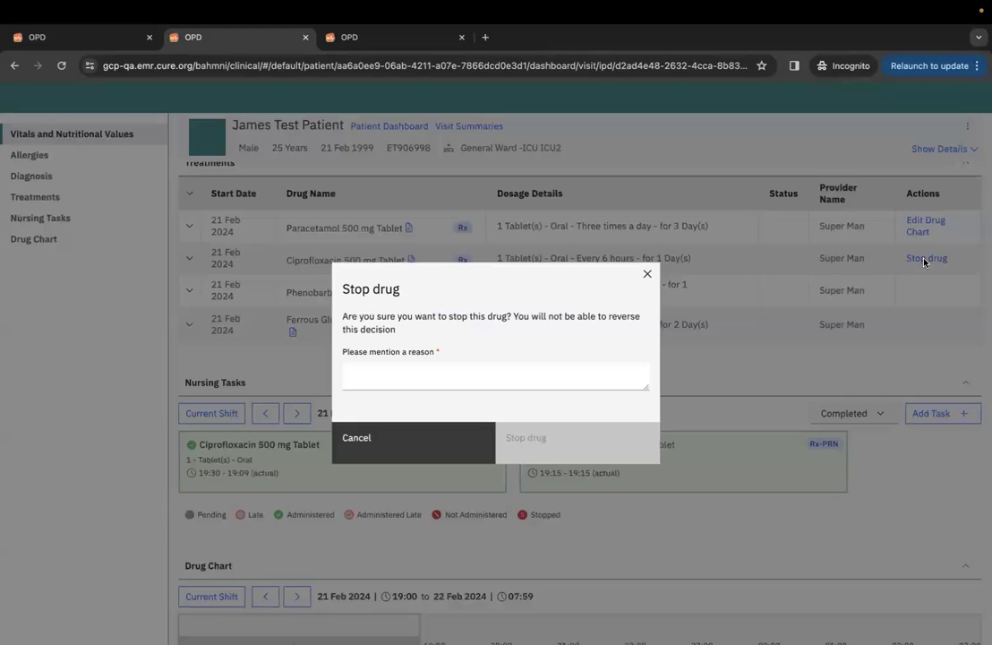
pyautogui.click(465, 367)
pyautogui.write('stop')
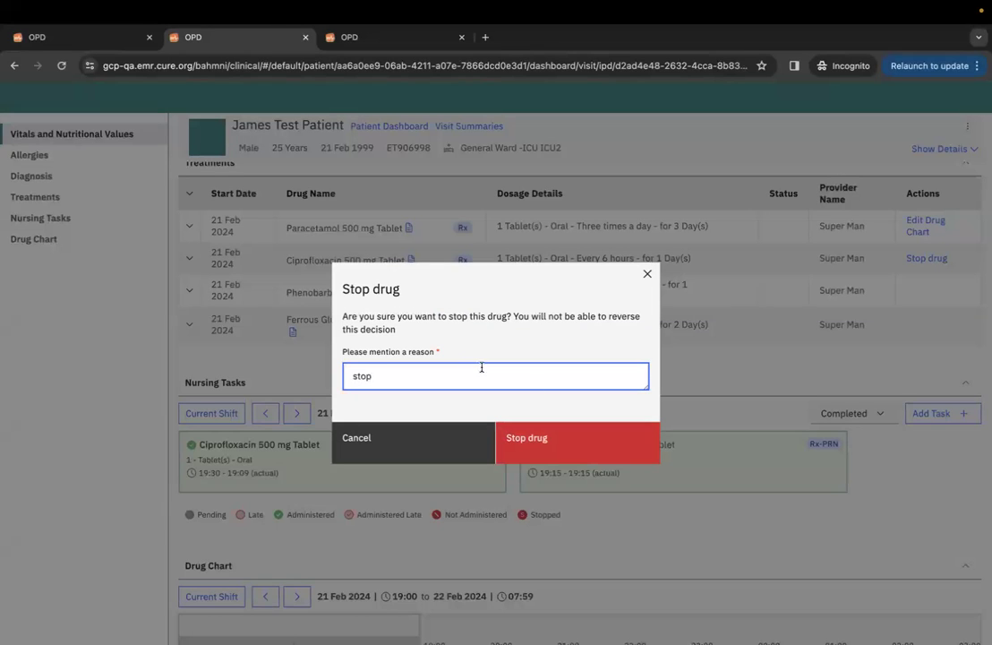
pyautogui.click(585, 445)
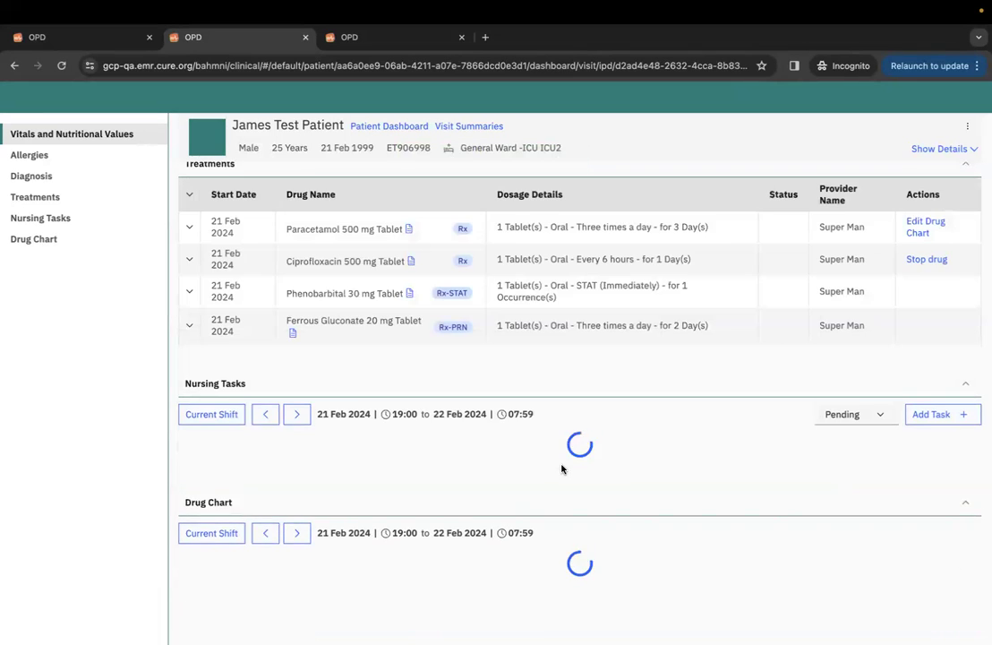
# Filter Nursing Tasks to Stopped, revealing the Ciprofloxacin 500 mg doses at 01:30 and 07:30.
pyautogui.scroll(-5, 561, 468)
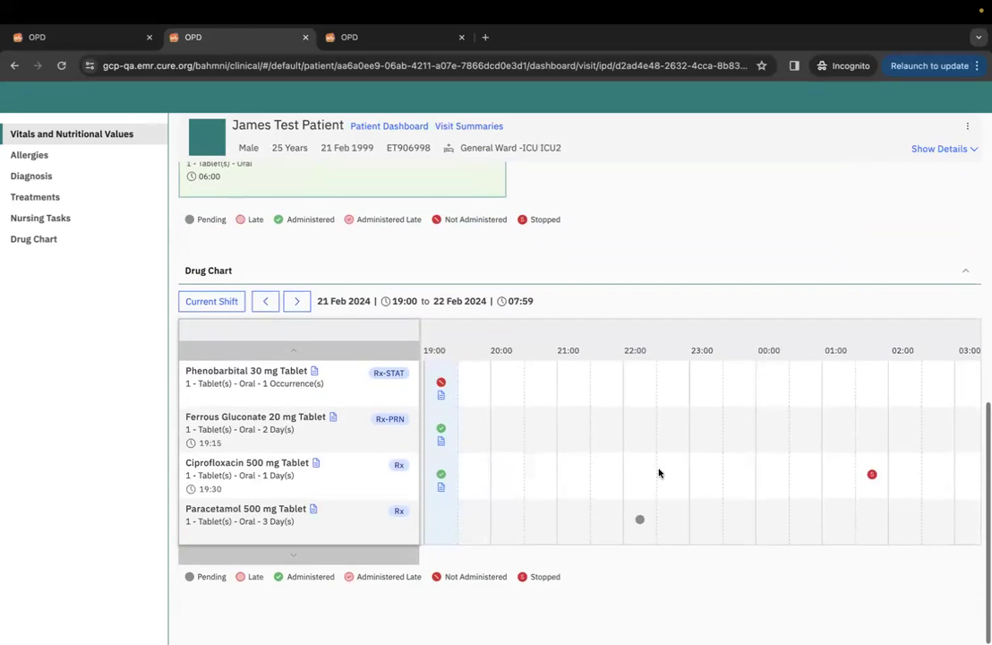
pyautogui.hscroll(5, 799, 480)
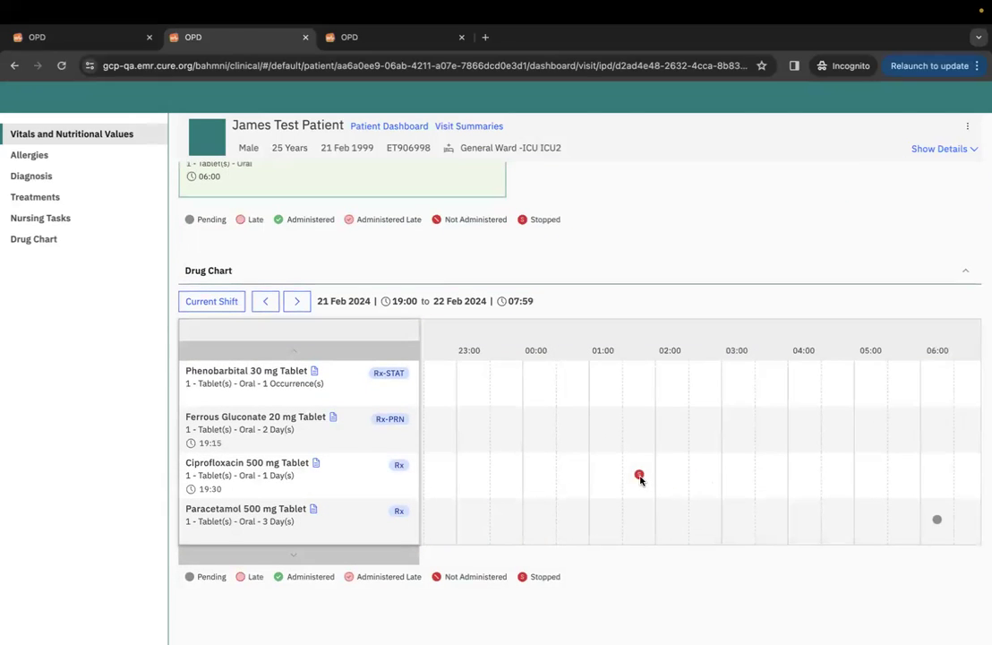
pyautogui.hscroll(2, 737, 502)
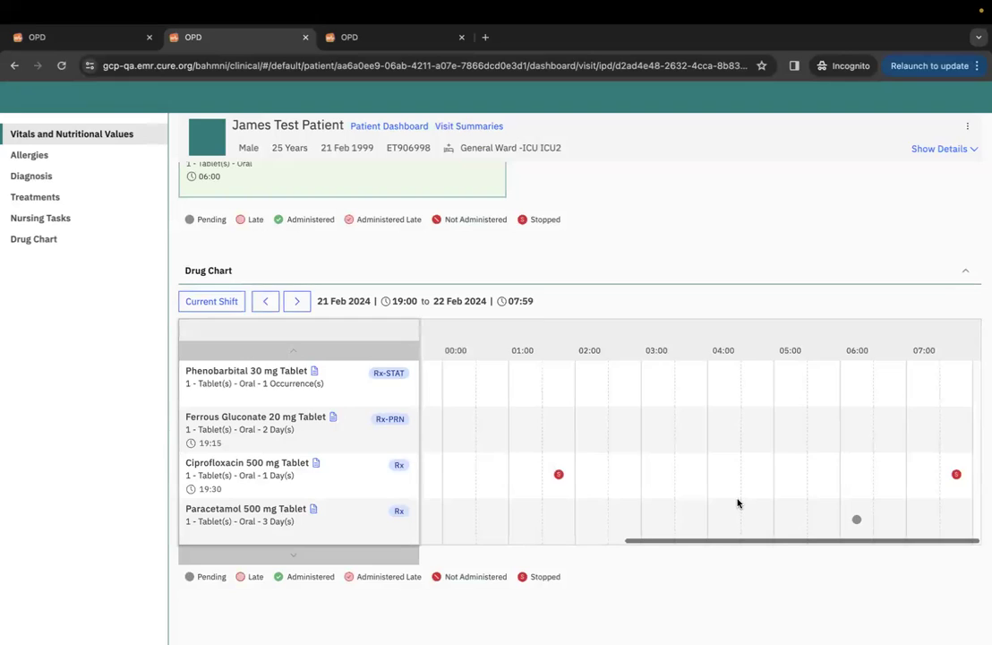
pyautogui.scroll(5, 737, 501)
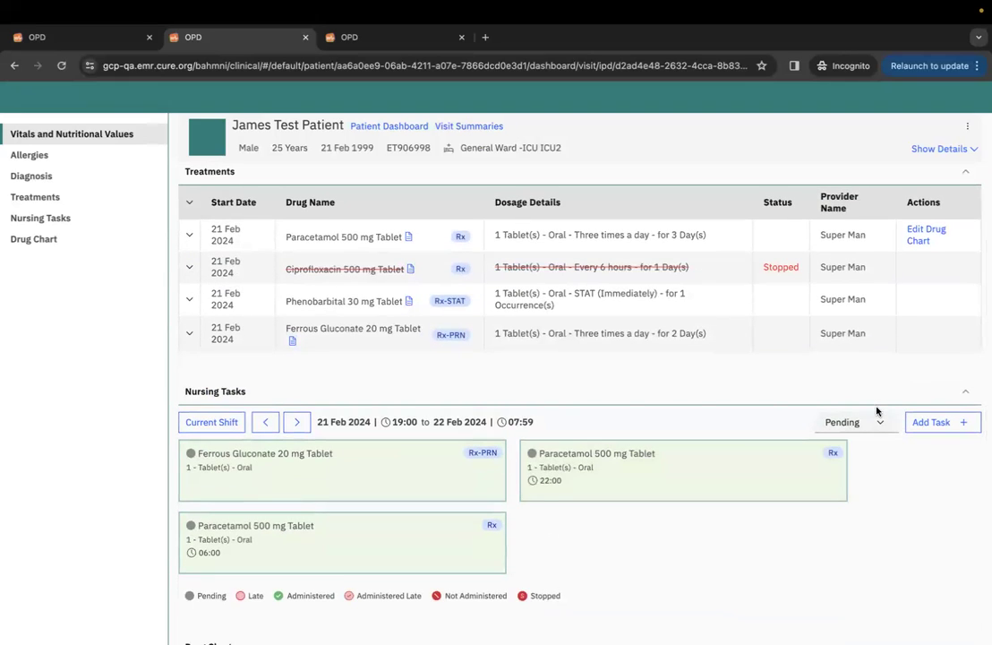
pyautogui.click(879, 421)
pyautogui.click(865, 506)
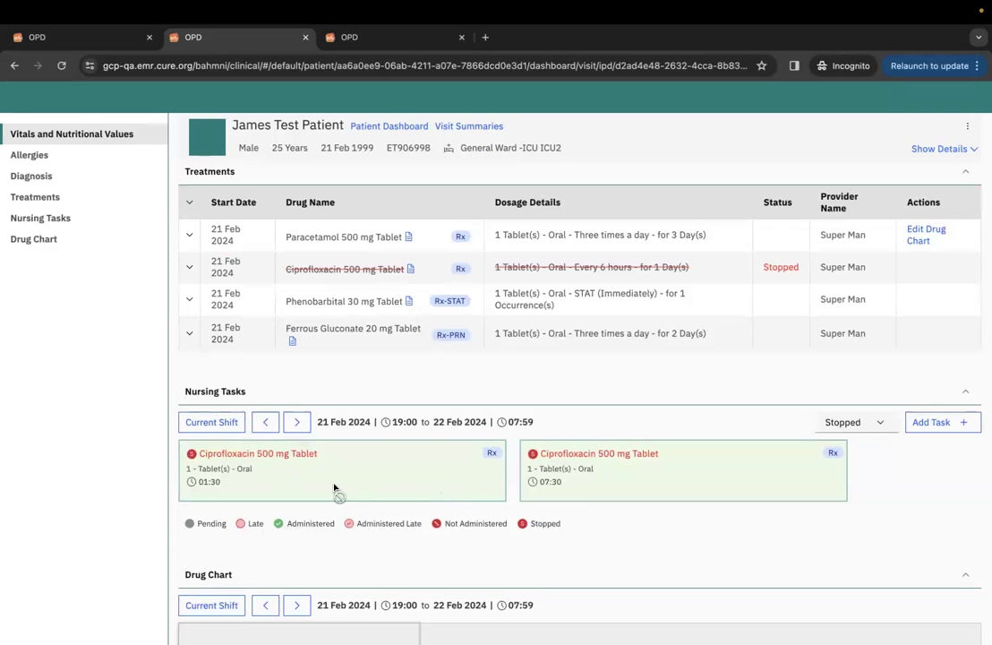
pyautogui.scroll(-1, 406, 506)
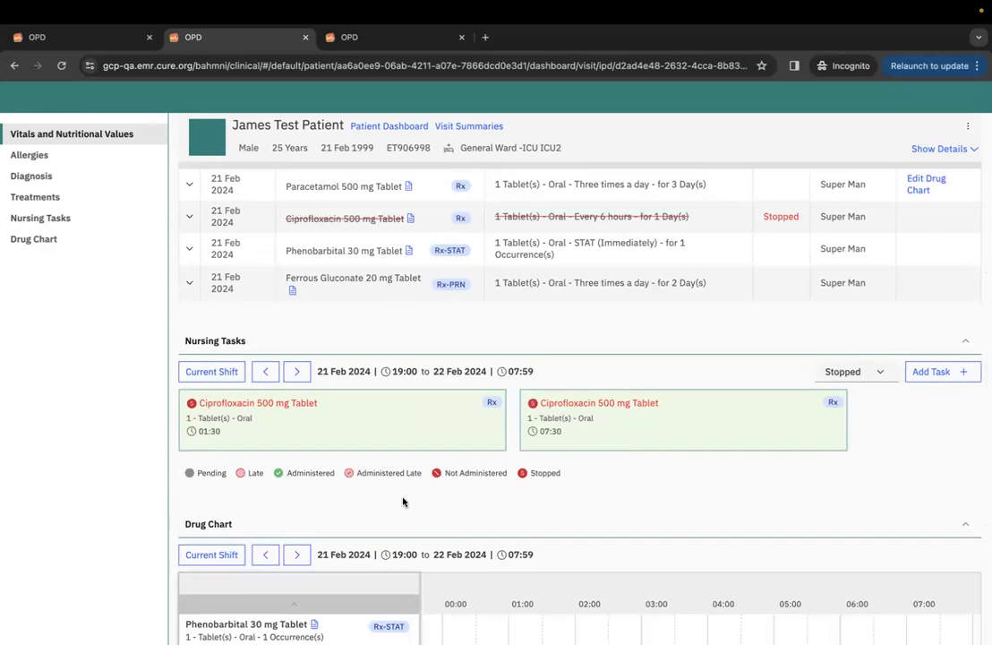
pyautogui.scroll(-1, 551, 467)
pyautogui.scroll(3, 553, 469)
pyautogui.scroll(1, 553, 469)
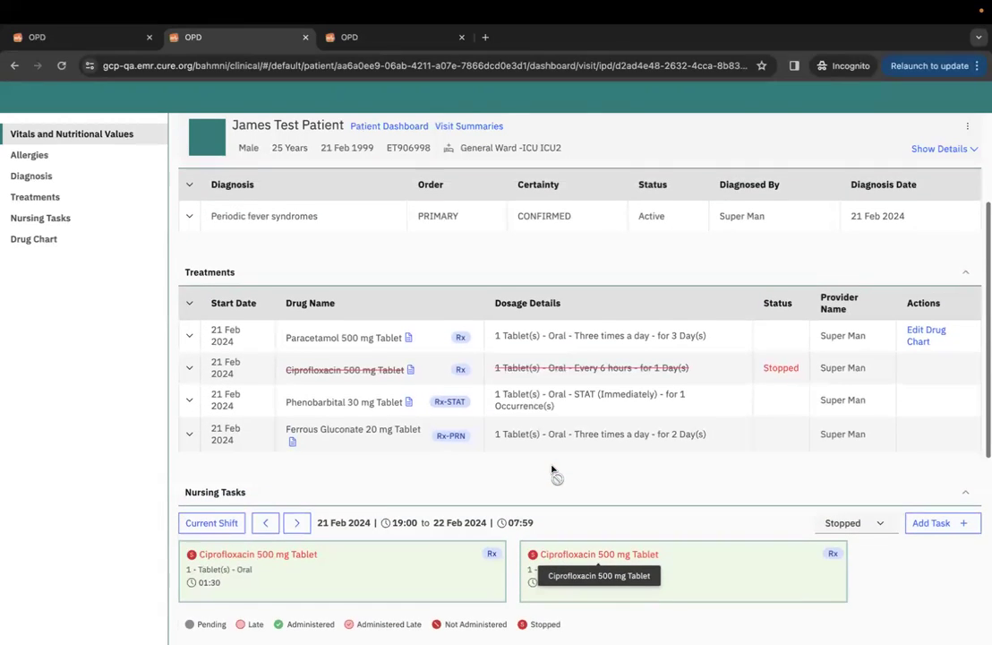
pyautogui.scroll(-1, 796, 487)
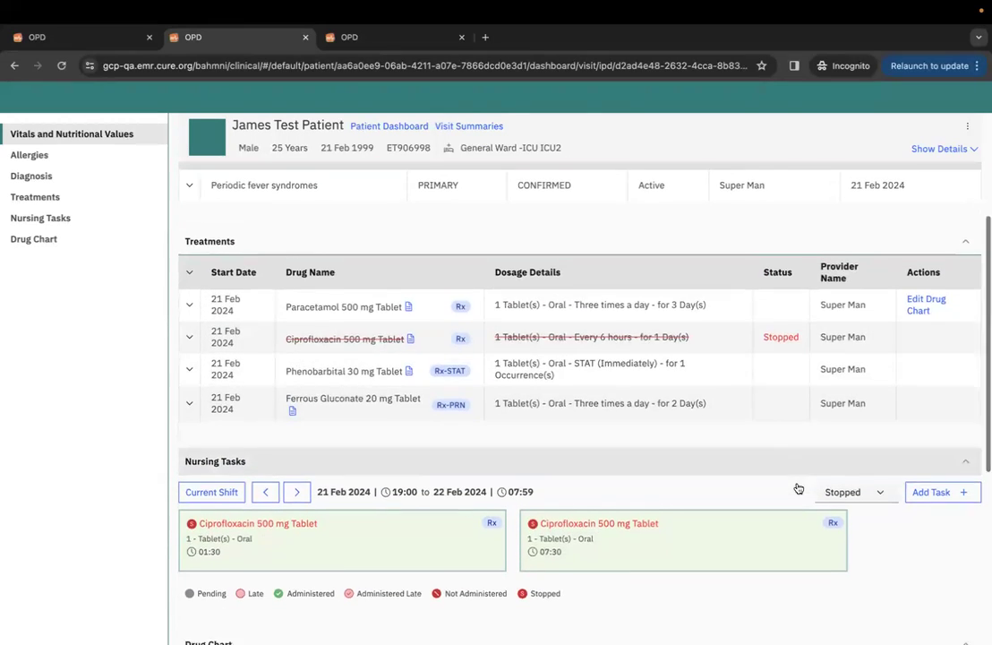
pyautogui.scroll(-3, 729, 500)
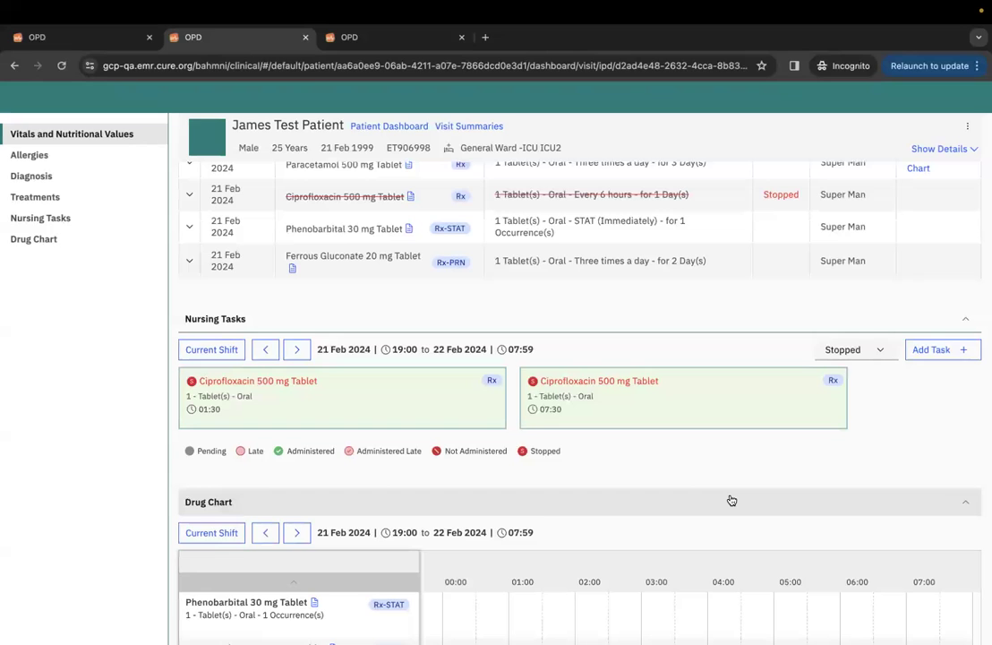
# Add an emergency Liquid Paraffin task, 1 Drop, with provider acknowledgement and note 'notes', and confirm.
pyautogui.click(933, 350)
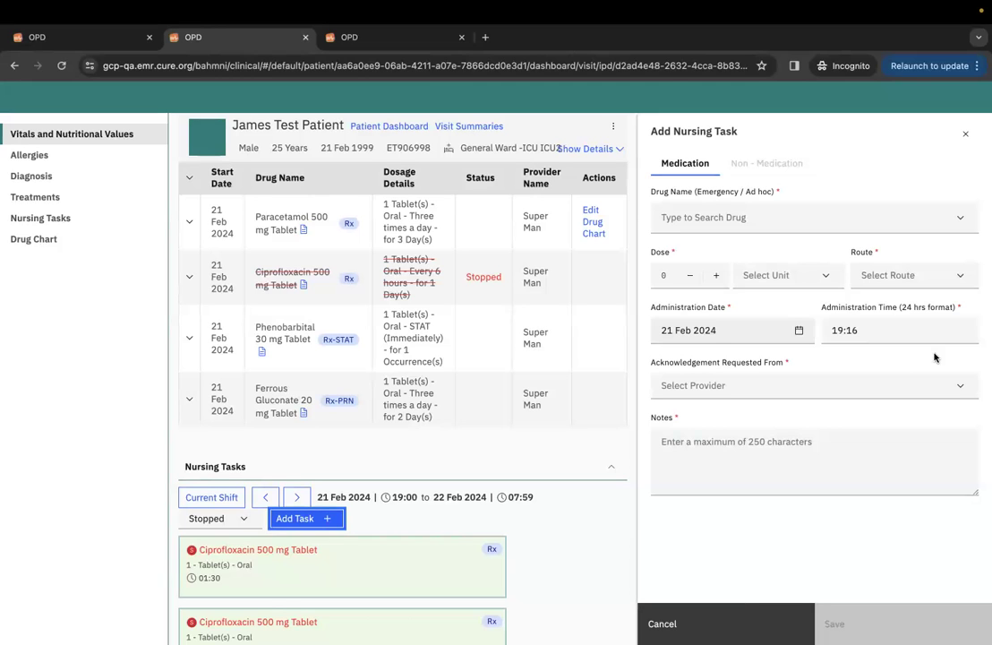
pyautogui.click(928, 220)
pyautogui.write('par')
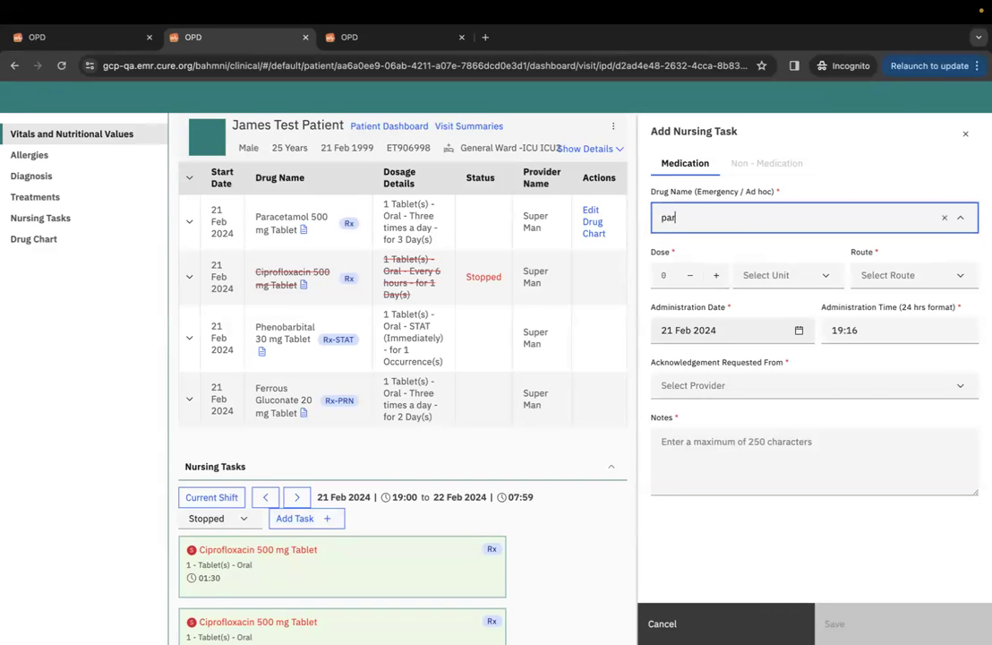
pyautogui.click(816, 281)
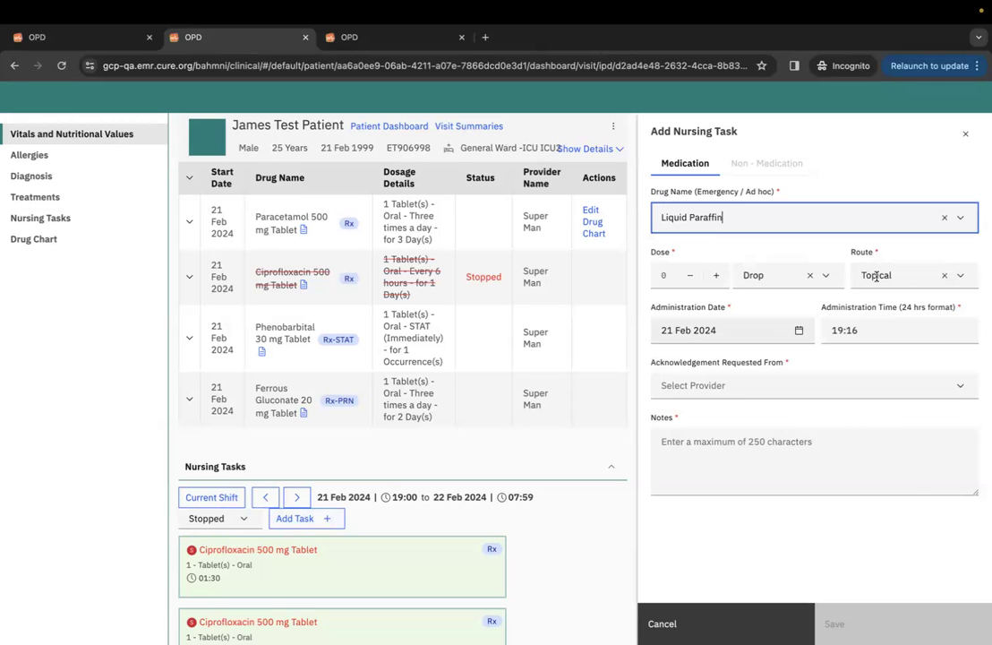
pyautogui.click(715, 277)
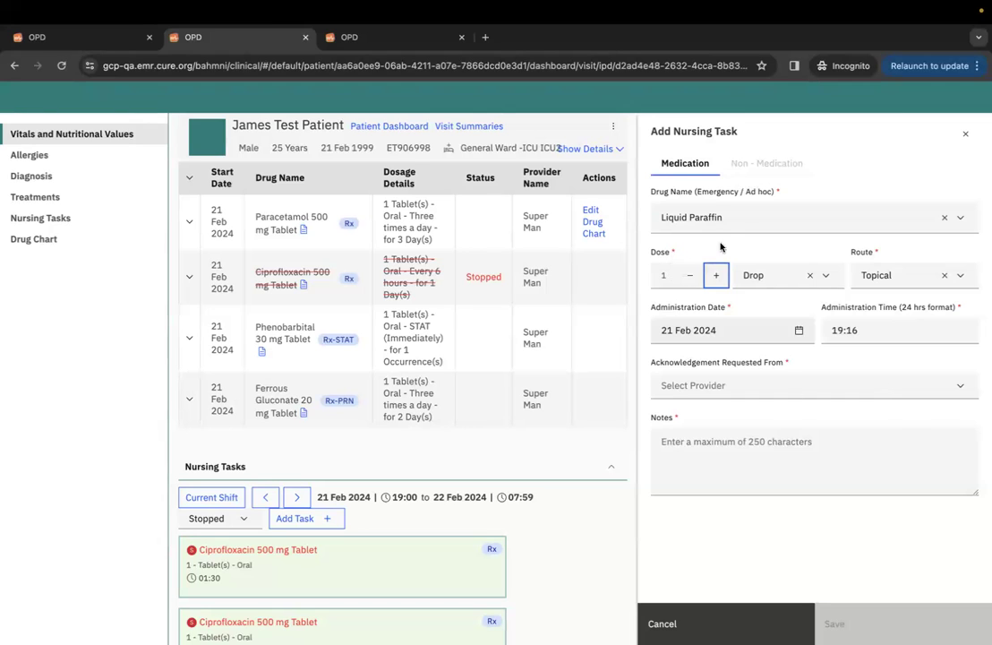
pyautogui.click(725, 385)
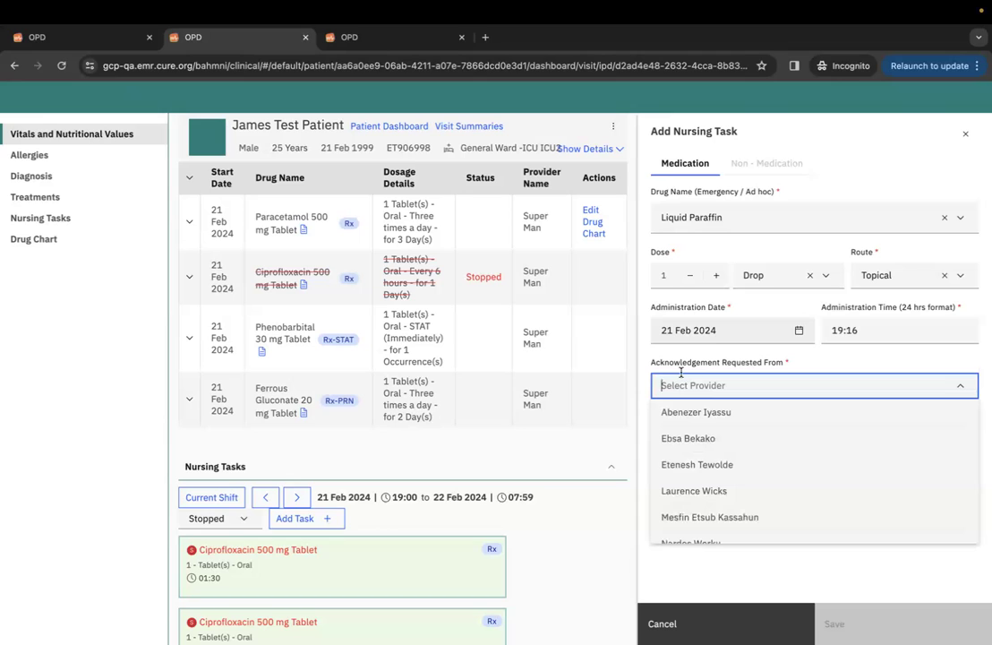
pyautogui.click(707, 413)
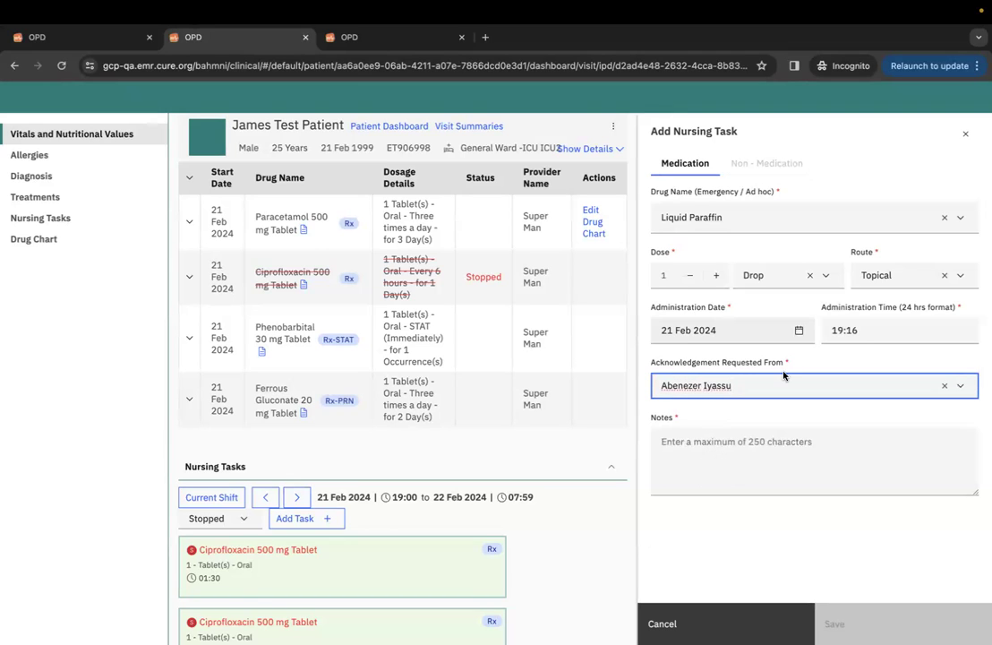
pyautogui.click(756, 452)
pyautogui.write('note')
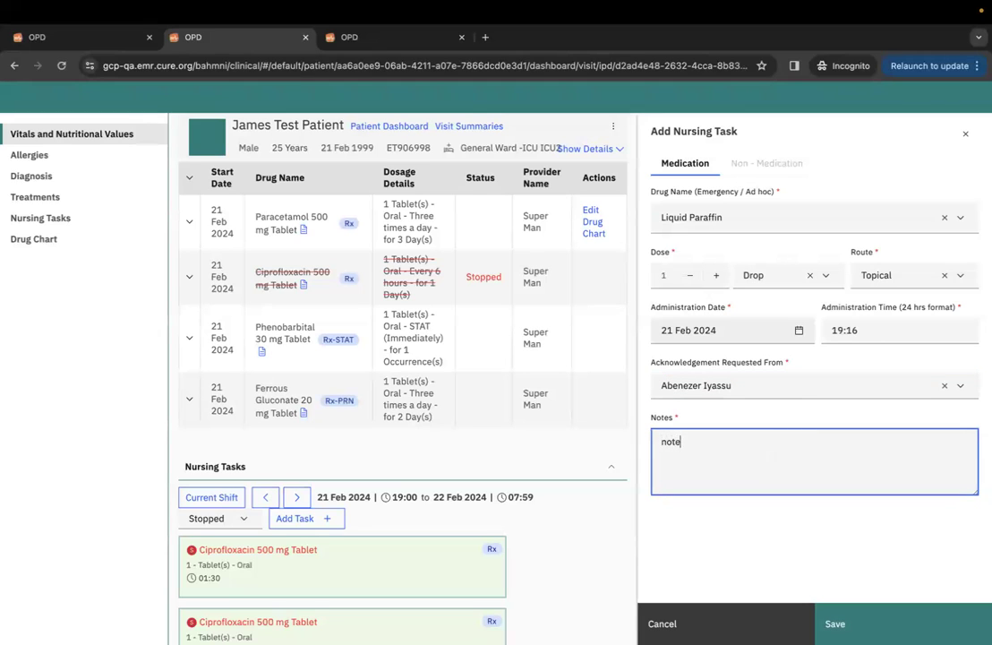
pyautogui.write('s')
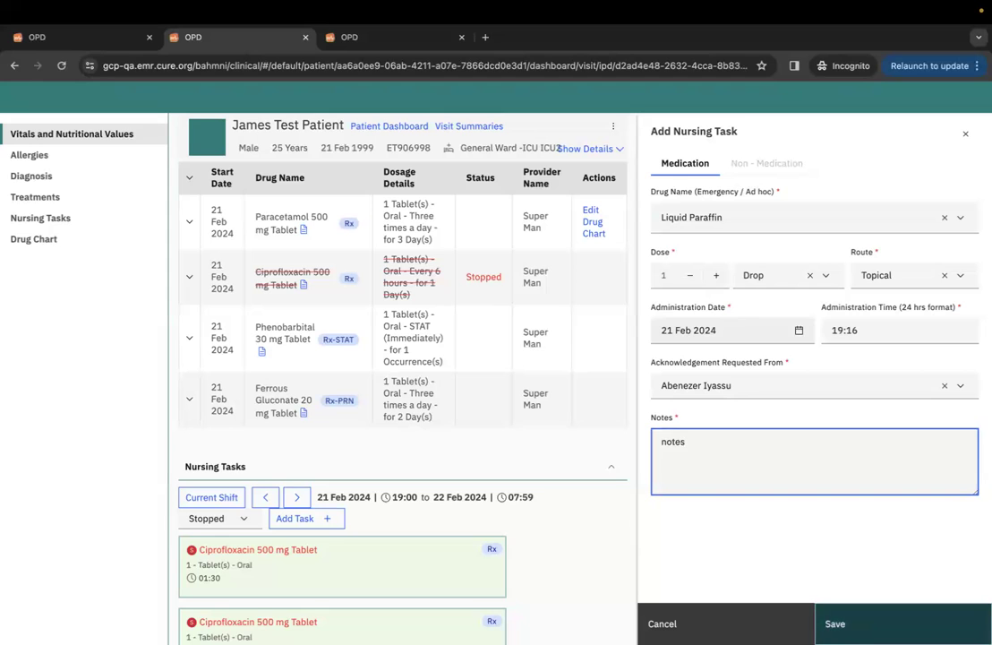
pyautogui.click(837, 623)
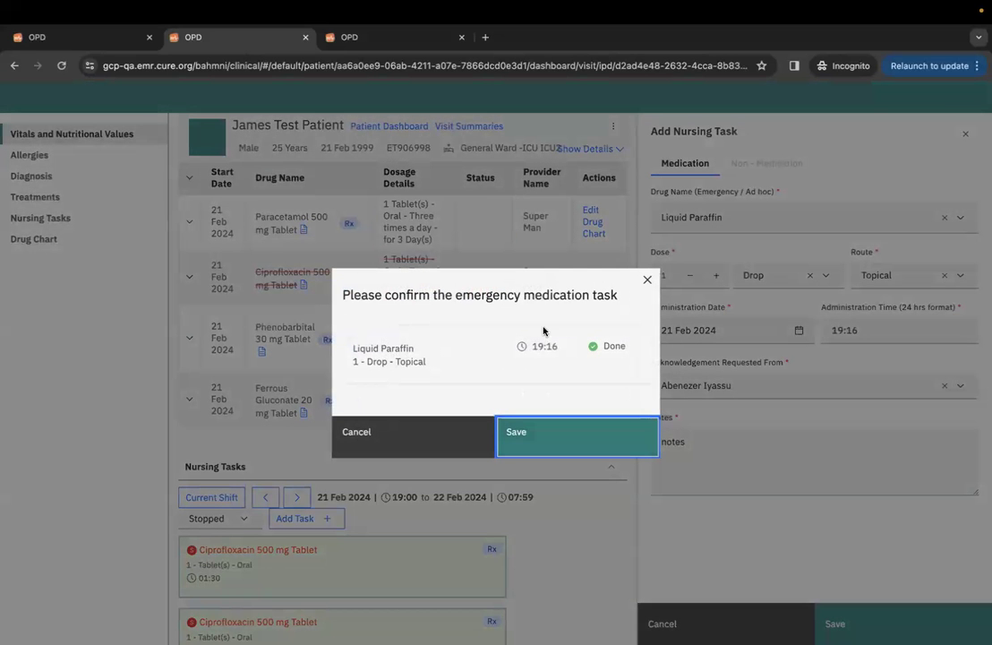
pyautogui.click(562, 438)
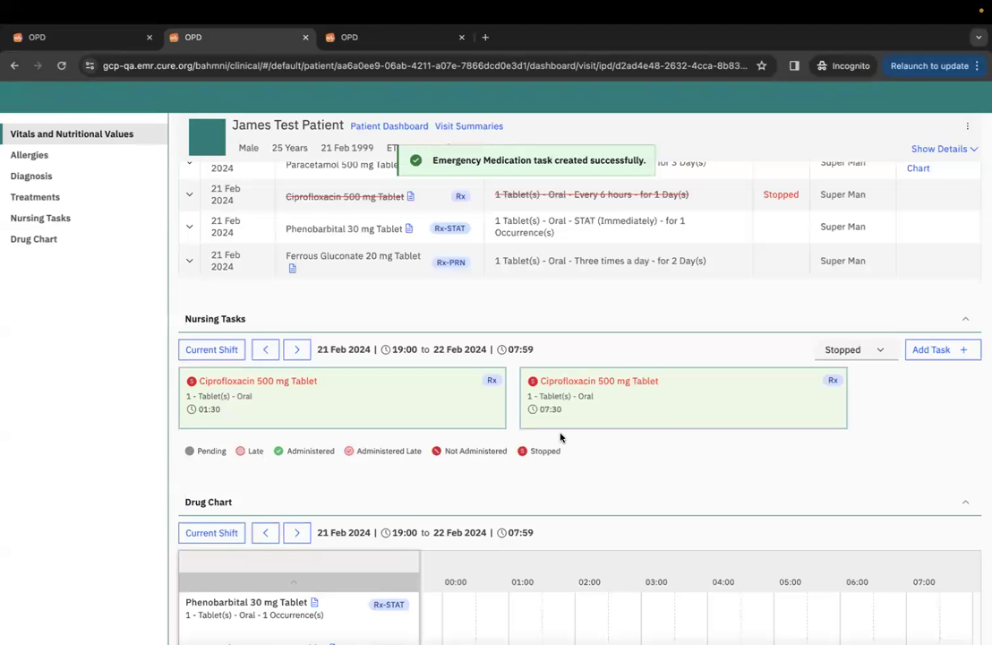
# Highlight the Not acknowledged status and provider name on the Liquid Paraffin row.
pyautogui.scroll(3, 613, 381)
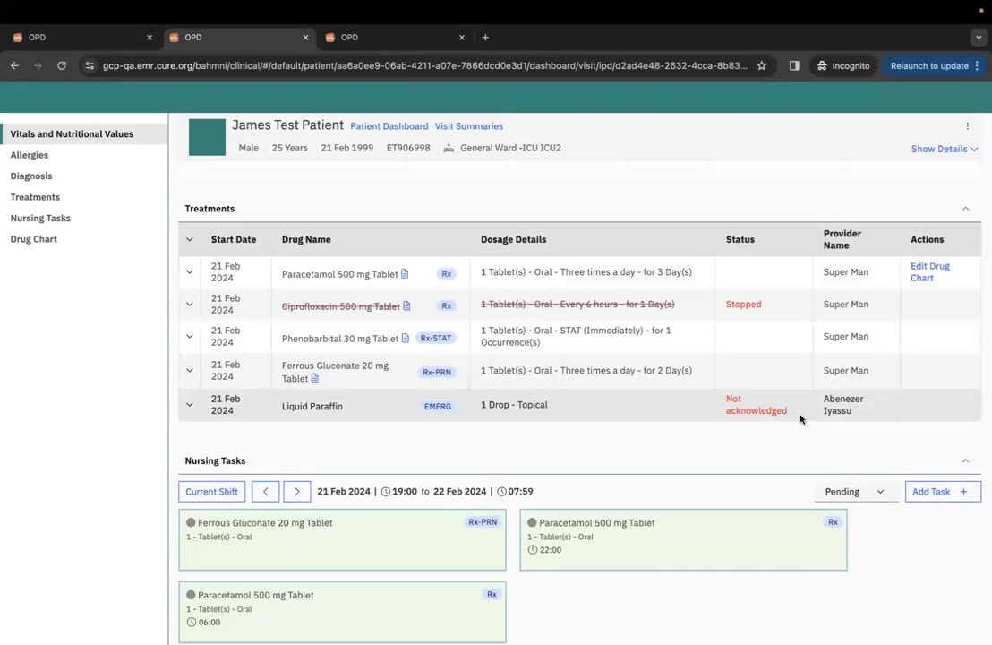
pyautogui.moveTo(783, 408); pyautogui.dragTo(726, 397)
pyautogui.moveTo(871, 408); pyautogui.dragTo(823, 404)
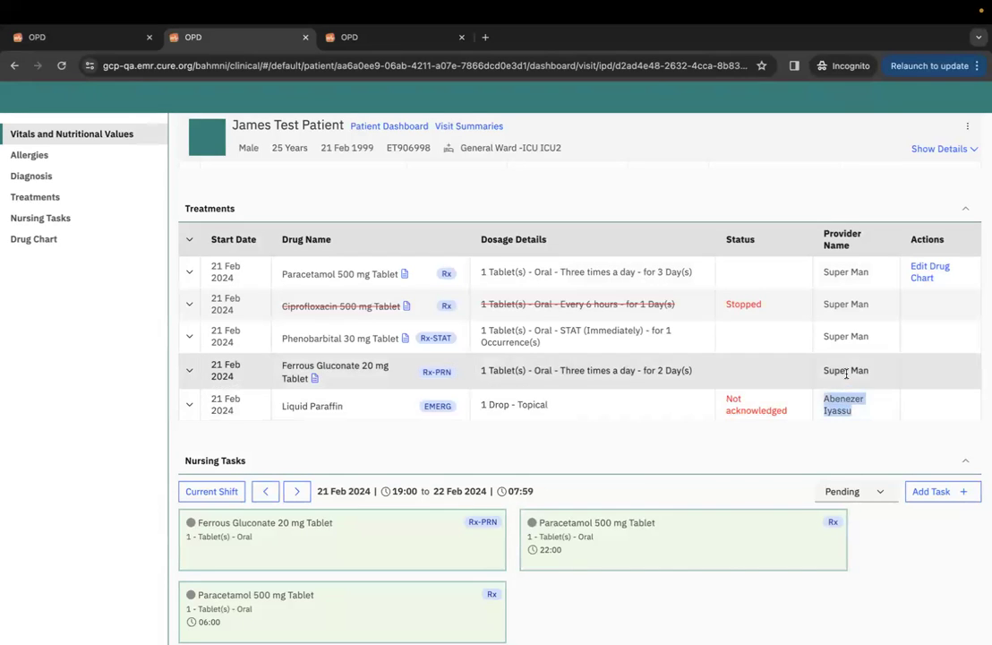
pyautogui.click(772, 417)
# Filter Nursing Tasks to Completed, listing Ciprofloxacin, Ferrous Gluconate and Liquid Paraffin.
pyautogui.scroll(-5, 741, 432)
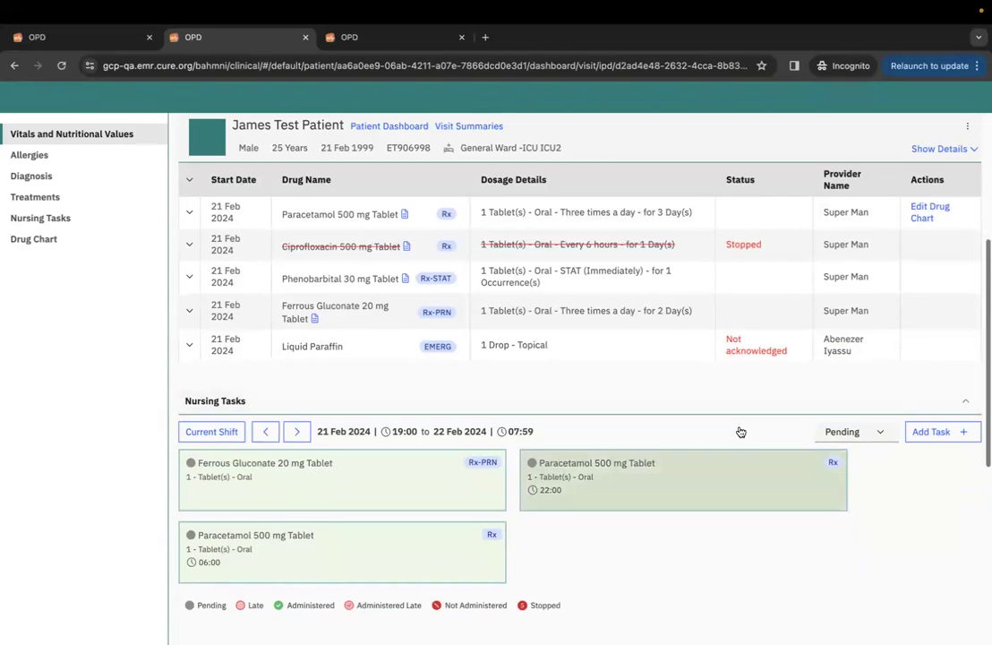
pyautogui.click(846, 304)
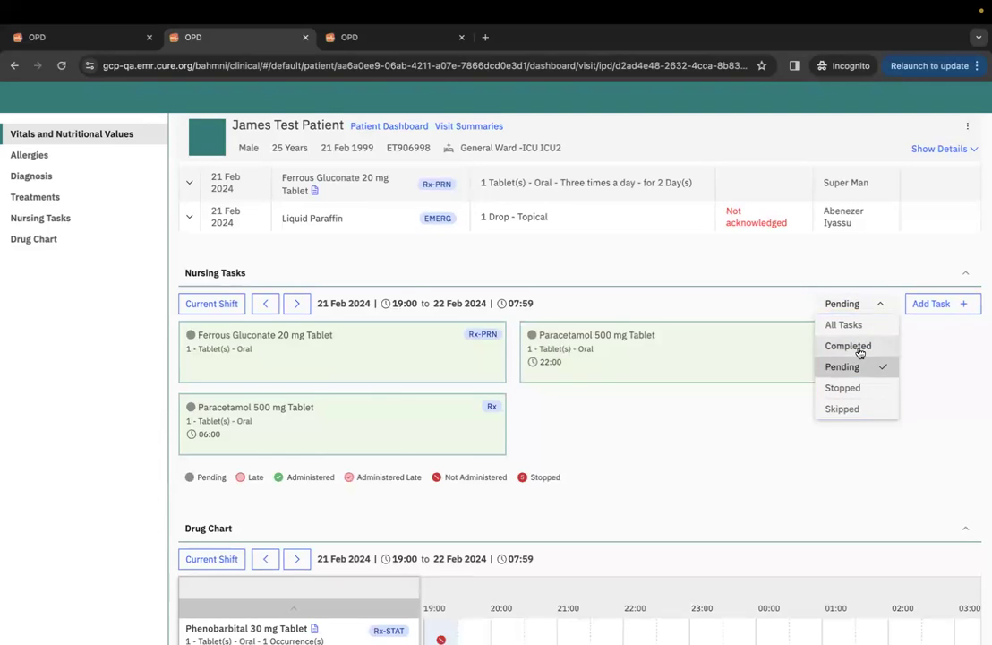
pyautogui.click(858, 346)
pyautogui.scroll(-2, 756, 462)
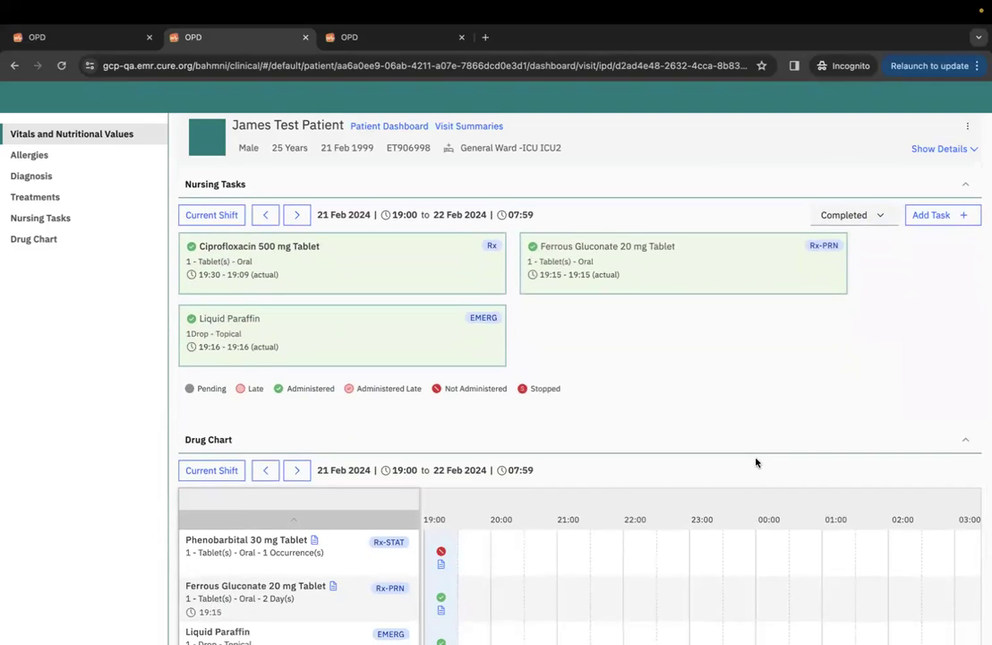
pyautogui.scroll(-2, 756, 462)
pyautogui.scroll(-2, 799, 434)
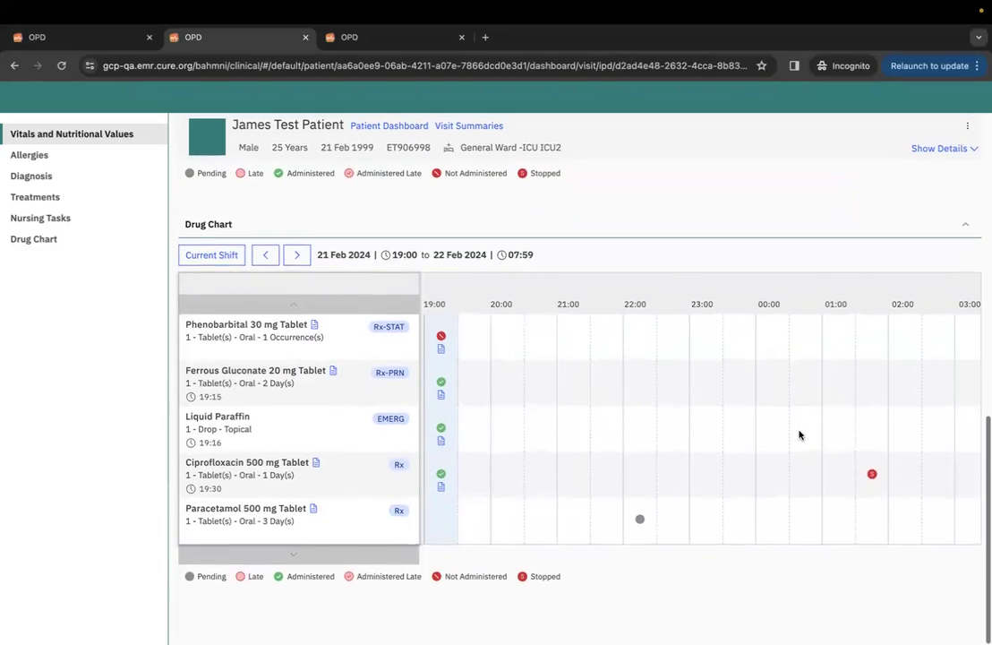
pyautogui.scroll(1, 799, 434)
pyautogui.scroll(1, 799, 434)
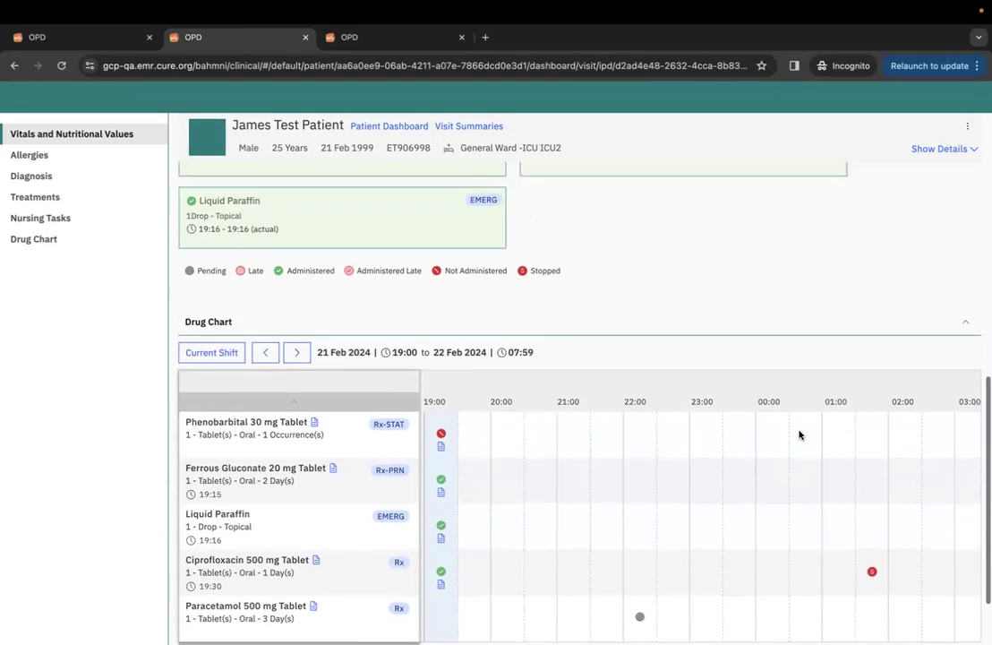
pyautogui.scroll(-1, 799, 434)
pyautogui.scroll(5, 799, 435)
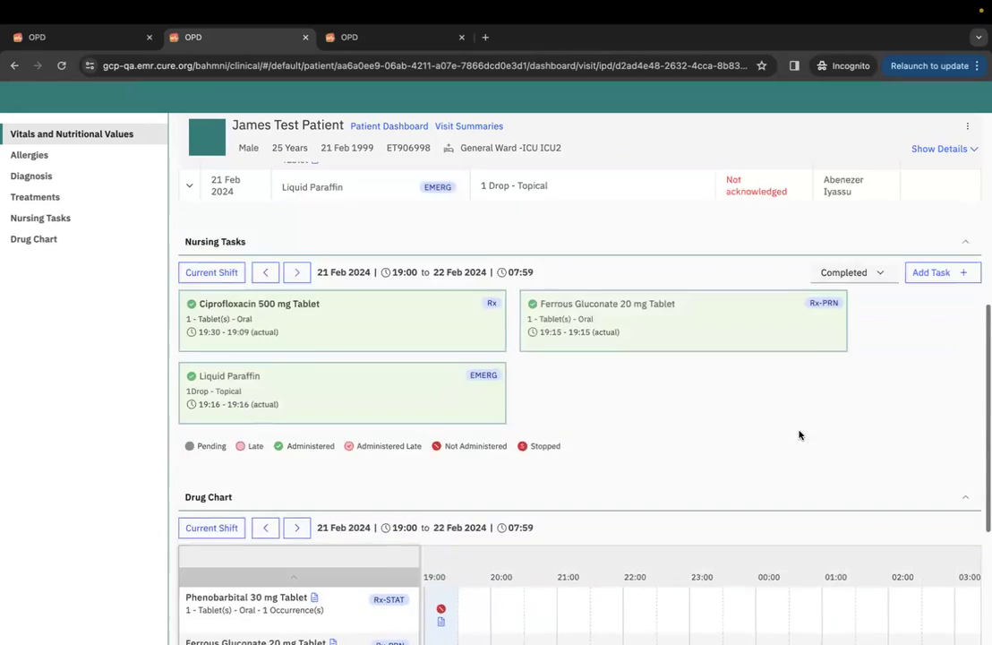
pyautogui.scroll(1, 799, 435)
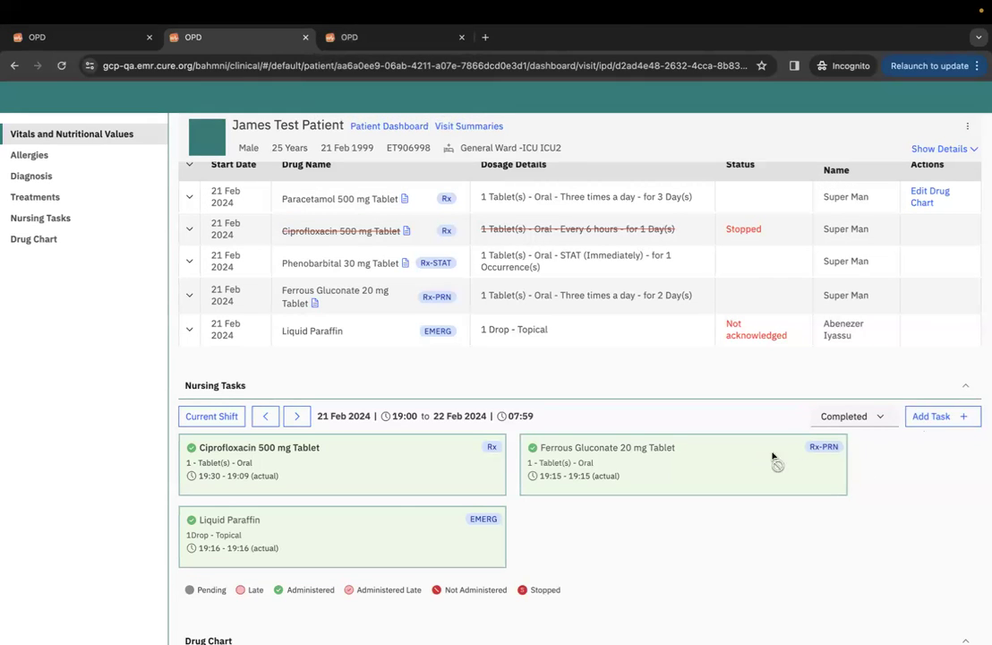
pyautogui.scroll(-1, 756, 468)
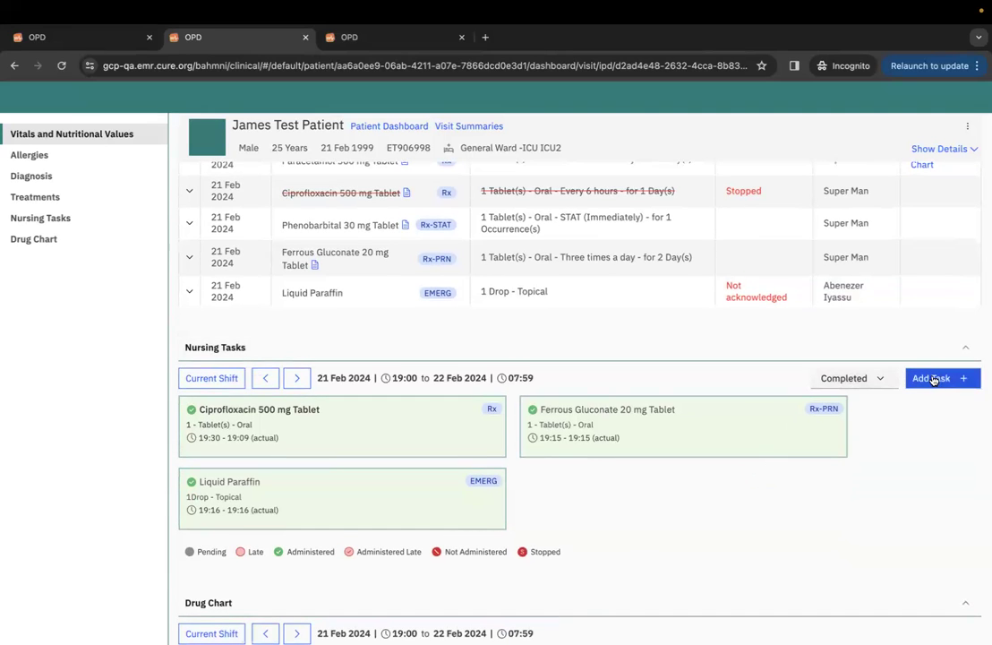
# Add an emergency Calcium 500 mg Tablet task, dose 1, with an acknowledging provider and note, and confirm.
pyautogui.click(931, 380)
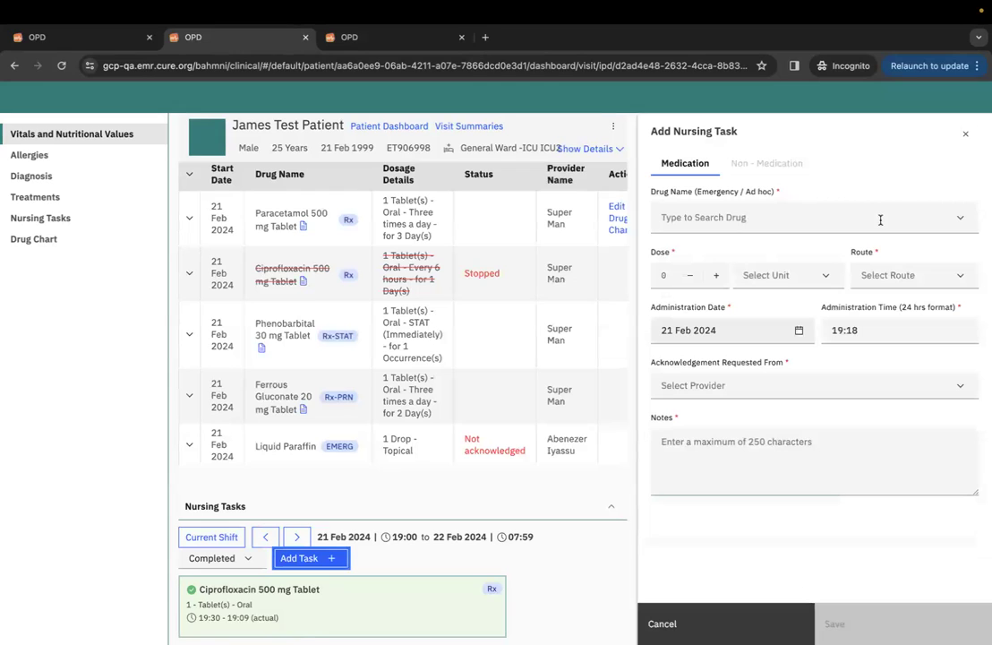
pyautogui.click(880, 217)
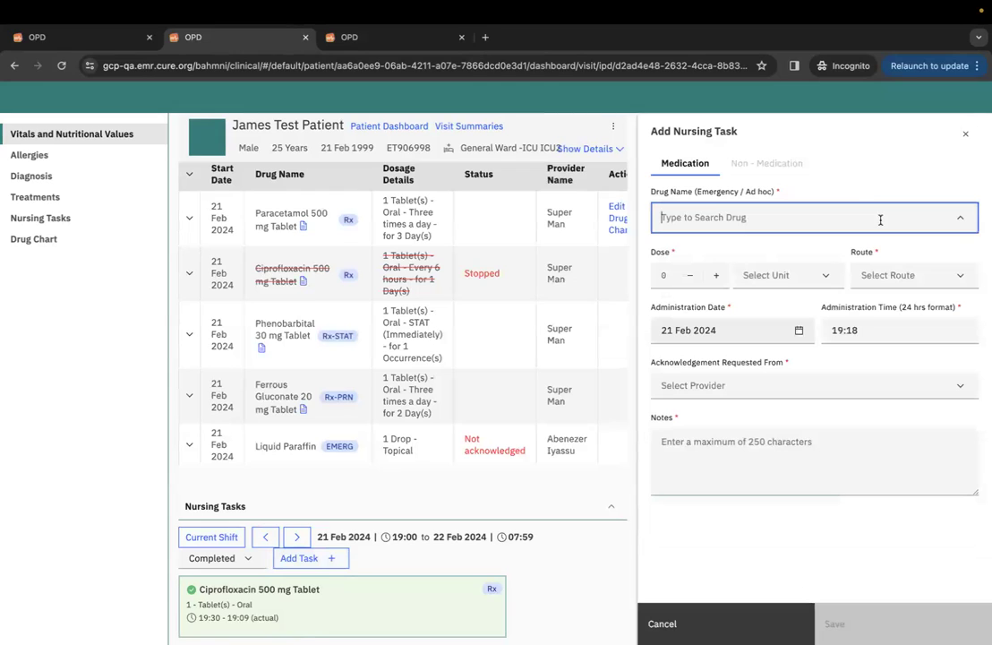
pyautogui.write('tab')
pyautogui.click(819, 377)
pyautogui.click(715, 275)
pyautogui.click(776, 388)
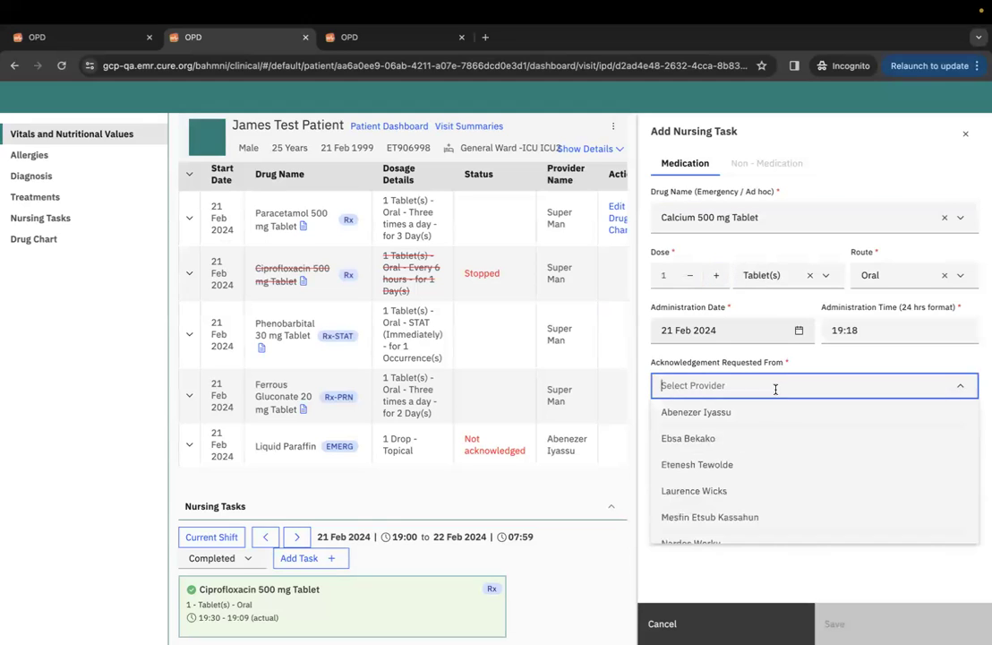
pyautogui.click(768, 416)
pyautogui.click(736, 444)
pyautogui.write('no')
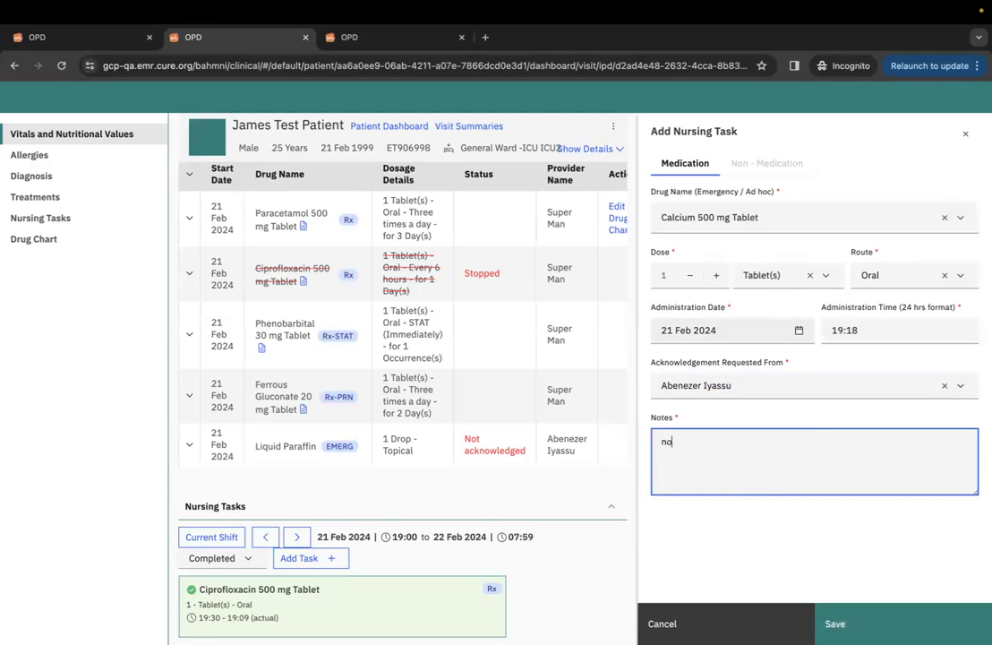
pyautogui.click(864, 620)
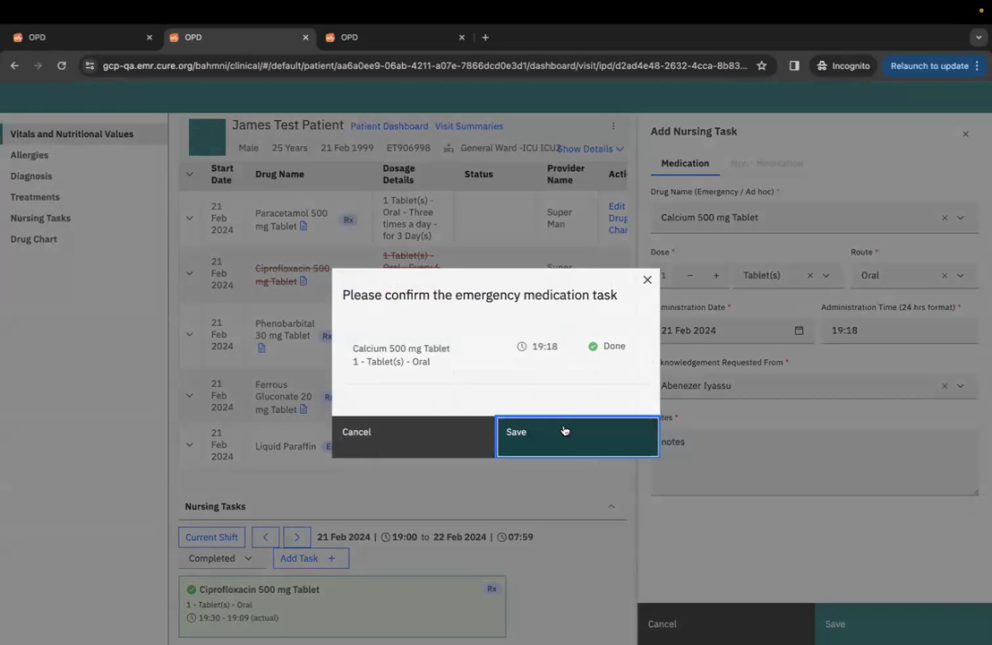
pyautogui.click(565, 431)
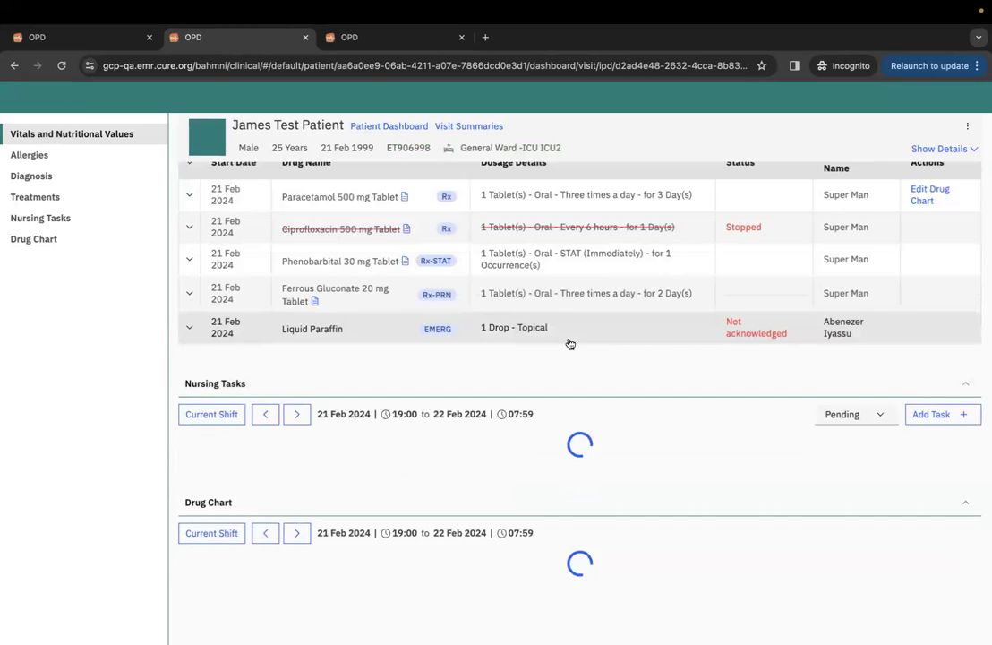
pyautogui.scroll(5, 604, 321)
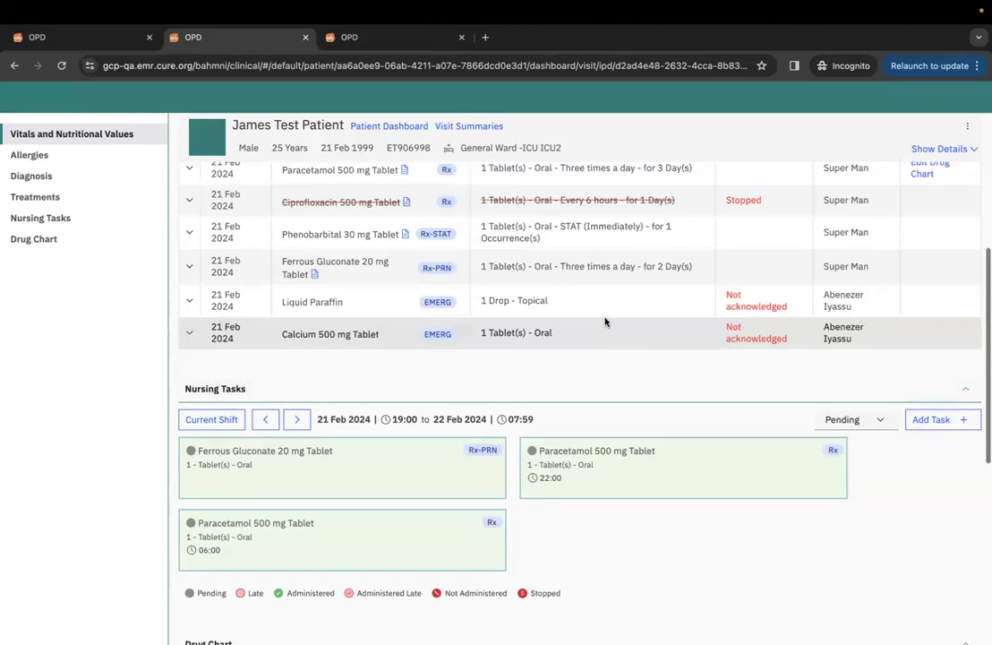
pyautogui.scroll(-5, 604, 321)
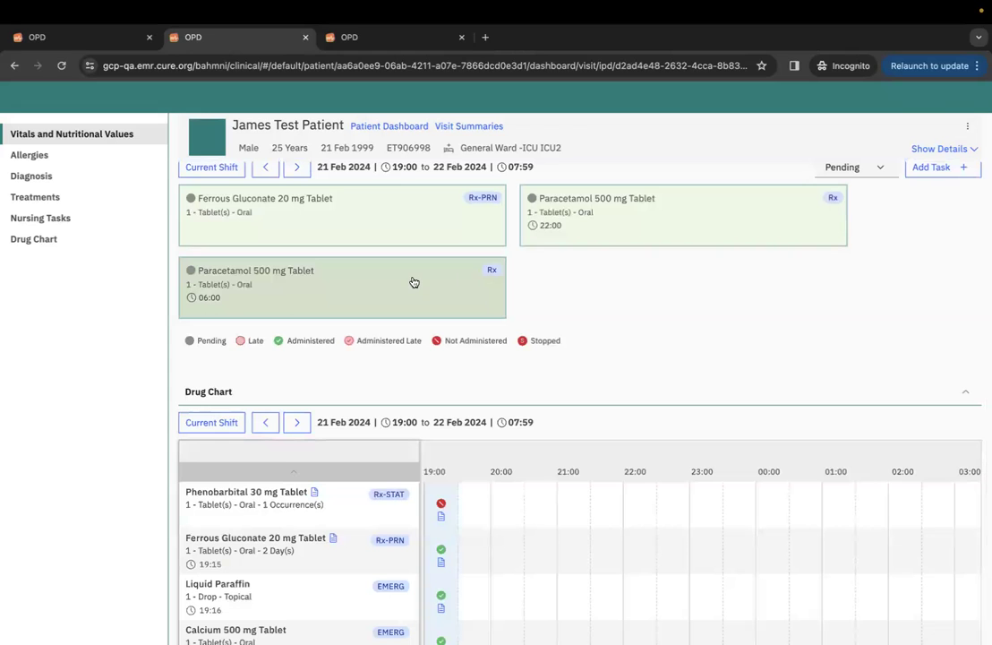
pyautogui.scroll(10, 714, 251)
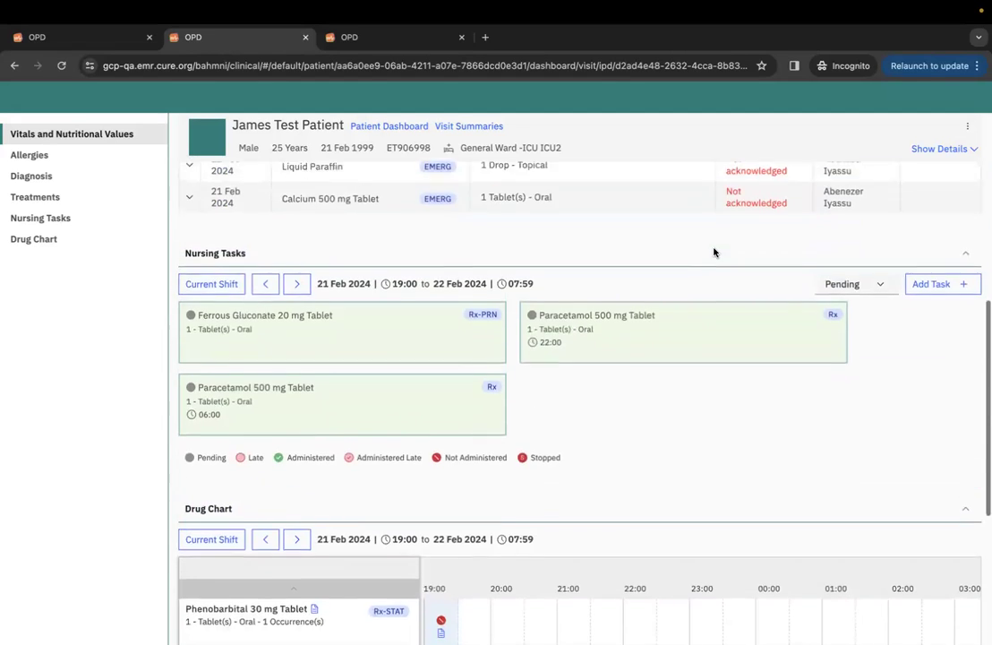
pyautogui.scroll(1, 713, 252)
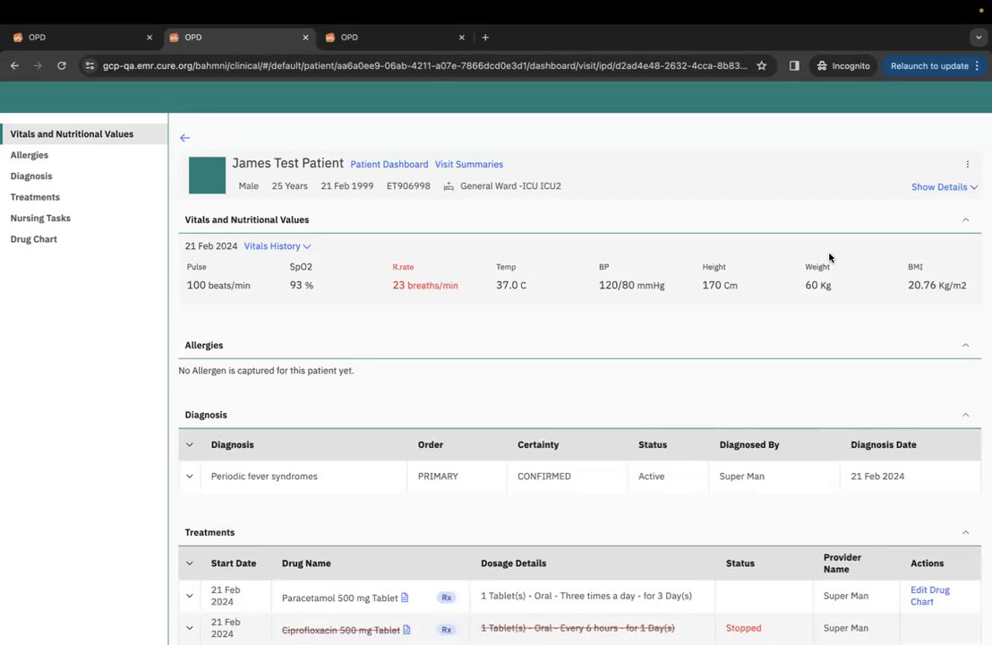
# Save a Transfer Patient movement from the patient actions menu to bring up the bed map.
pyautogui.click(968, 165)
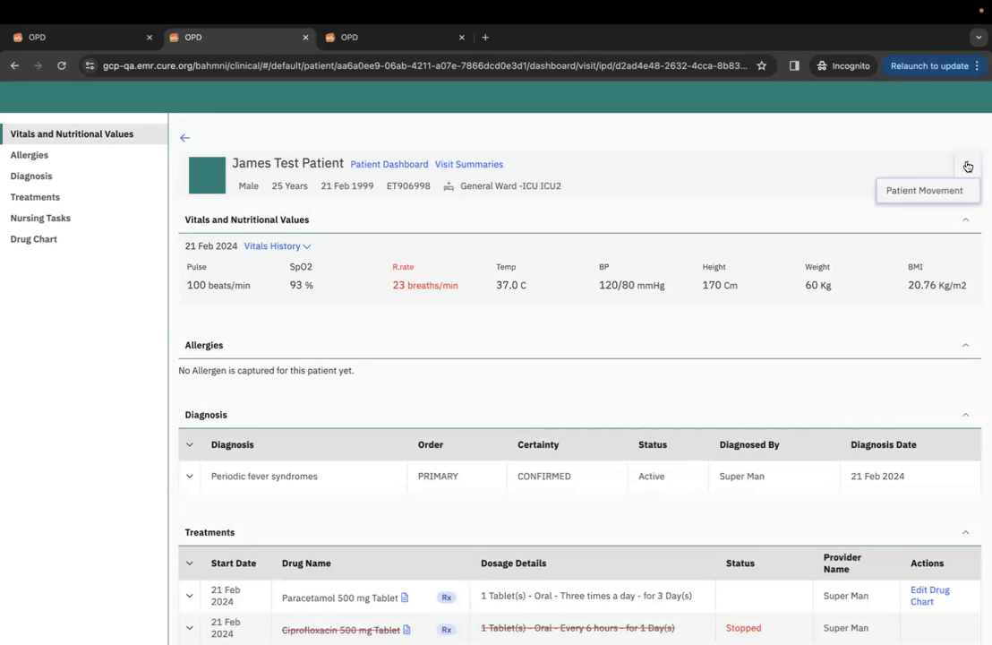
pyautogui.click(945, 190)
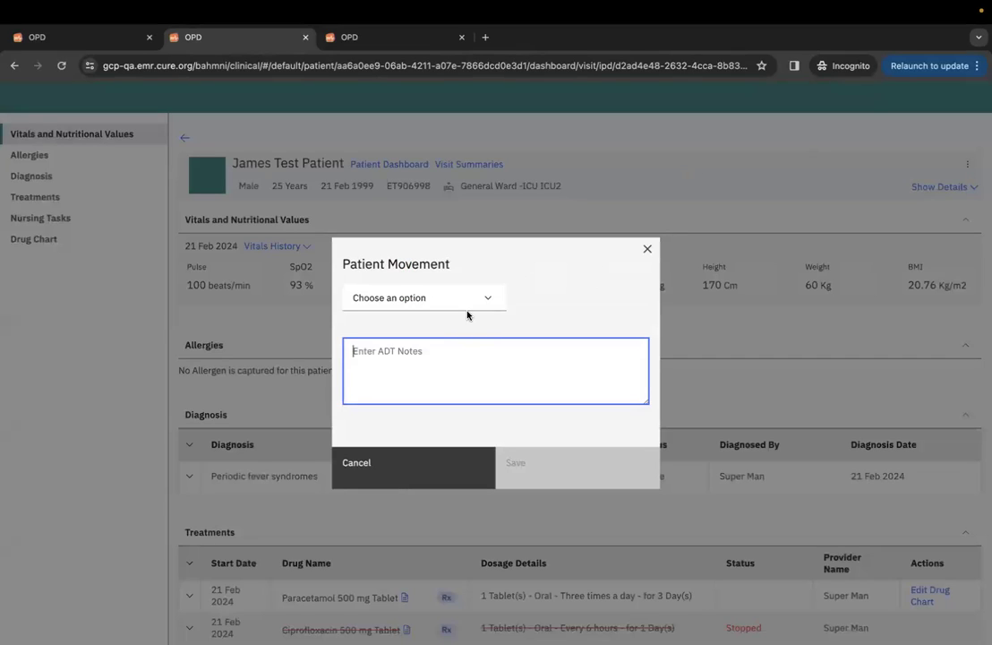
pyautogui.click(467, 298)
pyautogui.click(453, 349)
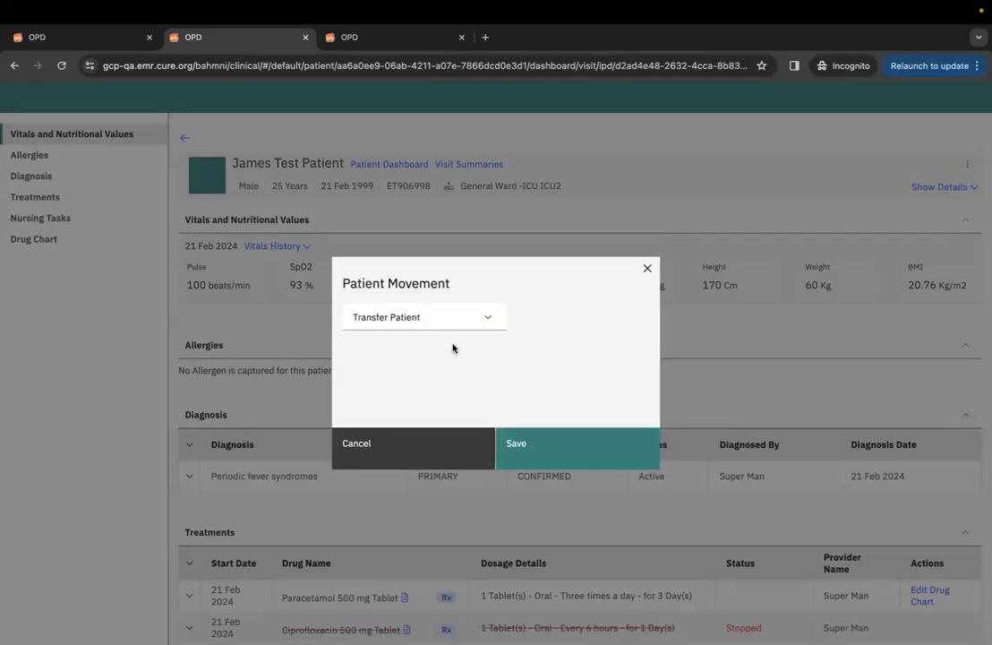
pyautogui.click(549, 454)
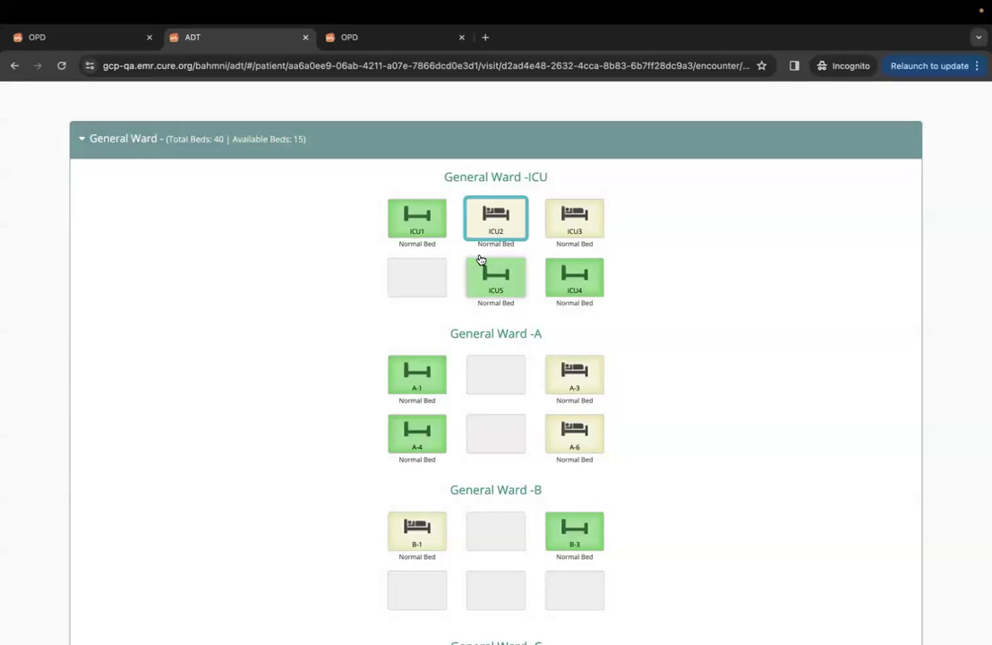
# Transfer the patient into bed ICU5 of General Ward -ICU and glance at the Medications tab.
pyautogui.click(506, 280)
pyautogui.click(412, 288)
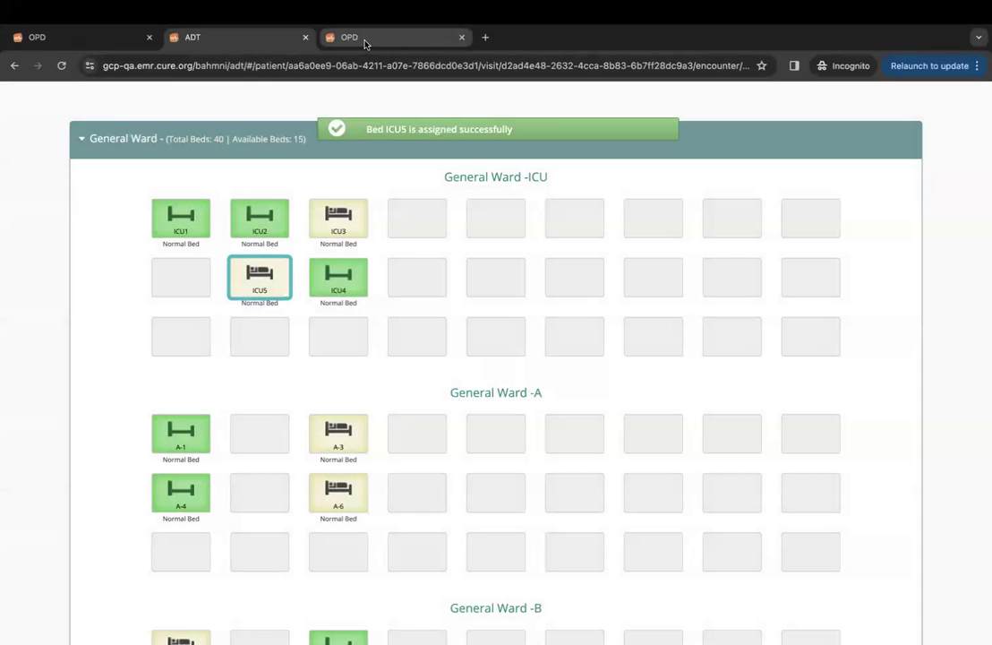
pyautogui.click(366, 42)
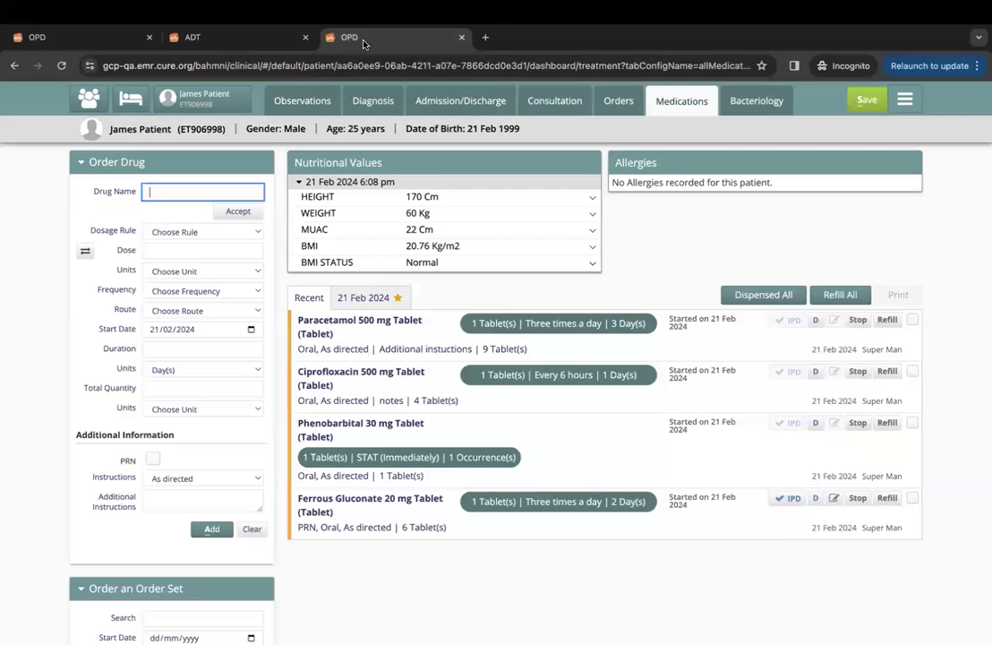
pyautogui.click(261, 35)
# Back on the IPD dashboard, check the General Ward -ICU ICU5 label and review Drug Chart and Nursing Tasks.
pyautogui.click(13, 65)
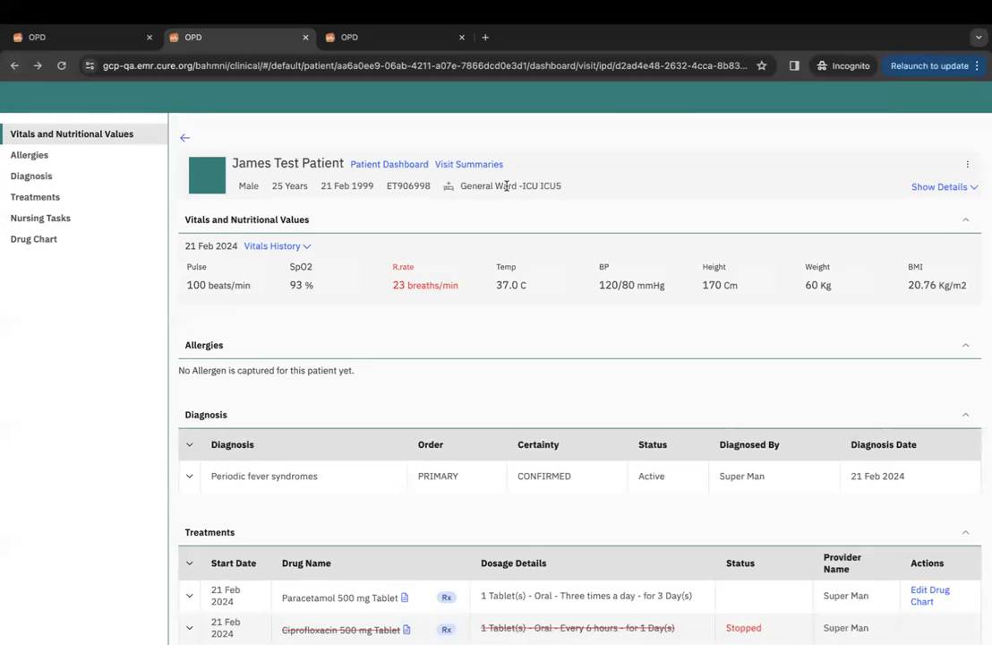
pyautogui.moveTo(564, 190); pyautogui.dragTo(463, 188)
pyautogui.click(537, 221)
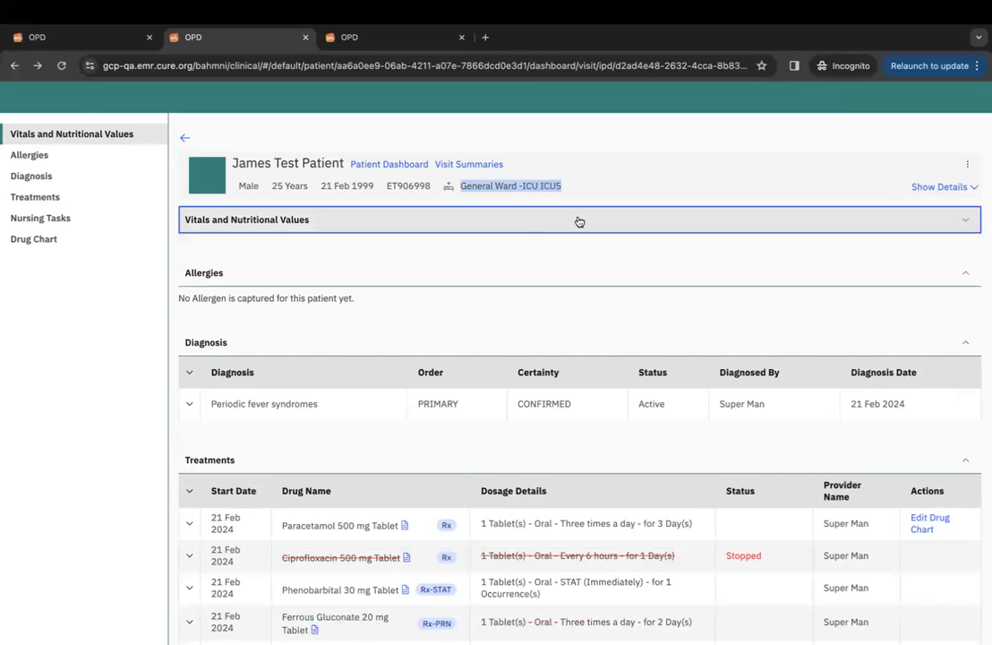
pyautogui.click(577, 221)
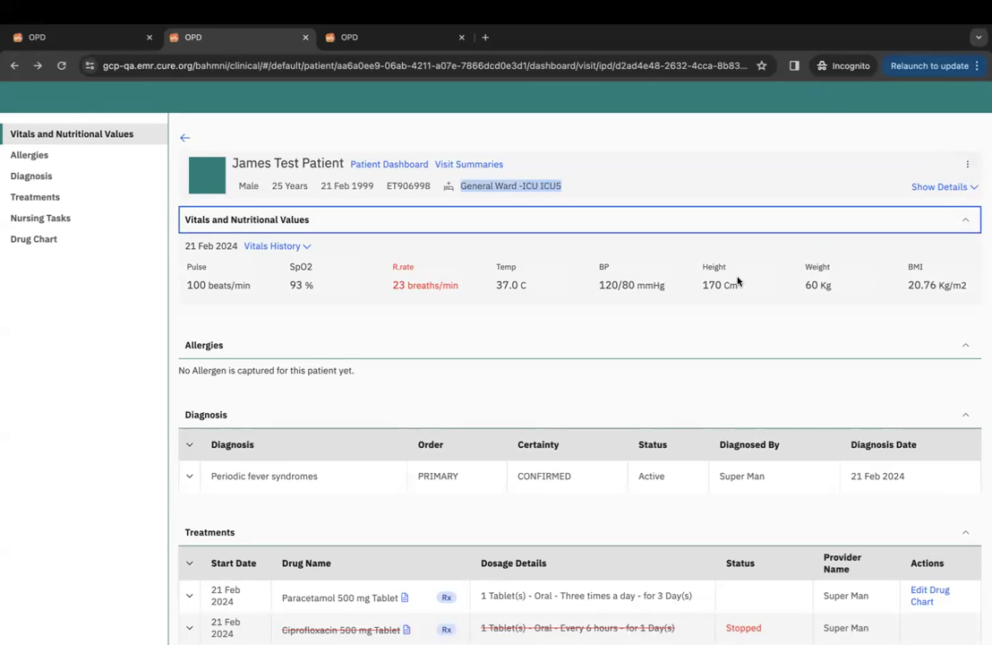
pyautogui.scroll(-3, 706, 290)
pyautogui.scroll(-6, 675, 330)
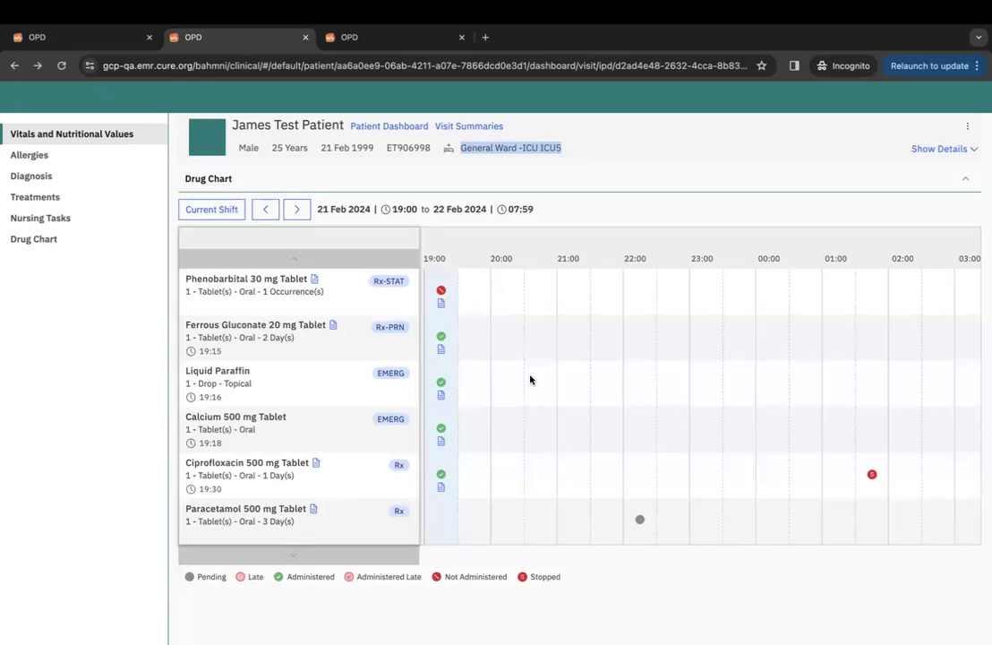
pyautogui.hscroll(1, 569, 434)
pyautogui.hscroll(-1, 569, 434)
pyautogui.scroll(1, 465, 470)
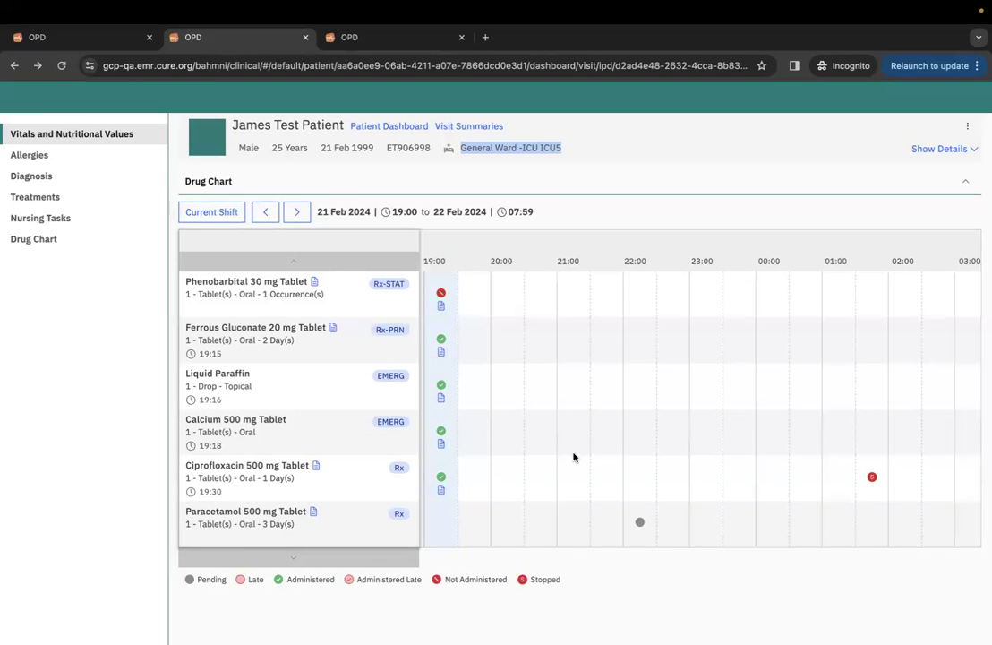
pyautogui.hscroll(2, 573, 454)
pyautogui.hscroll(-2, 573, 454)
pyautogui.scroll(5, 604, 415)
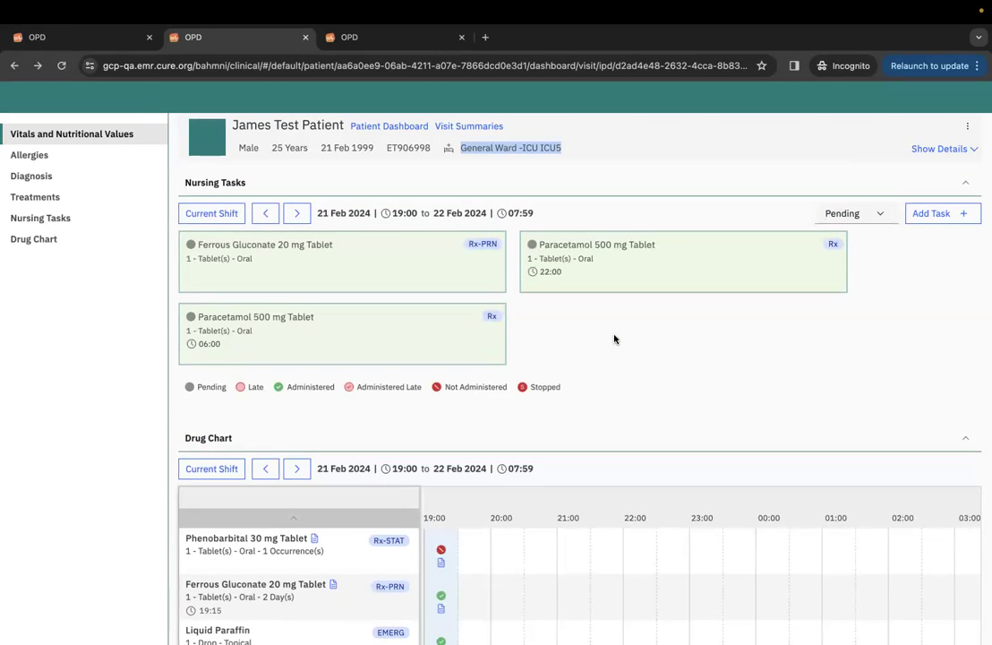
pyautogui.scroll(5, 603, 332)
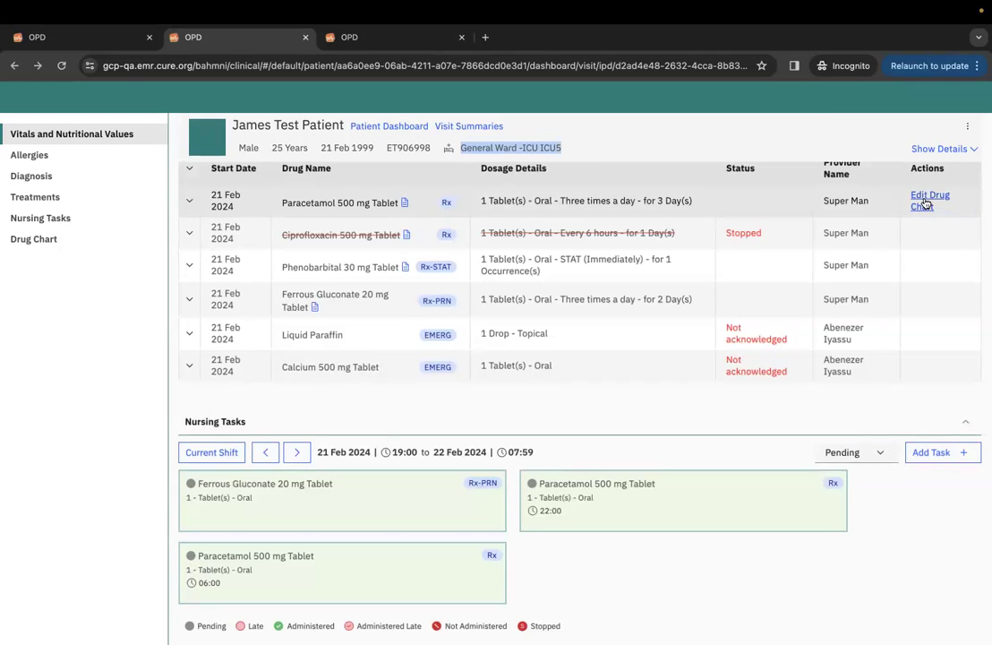
# Change Paracetamol's first-day drug chart time from 22:00 to 19:50.
pyautogui.click(924, 202)
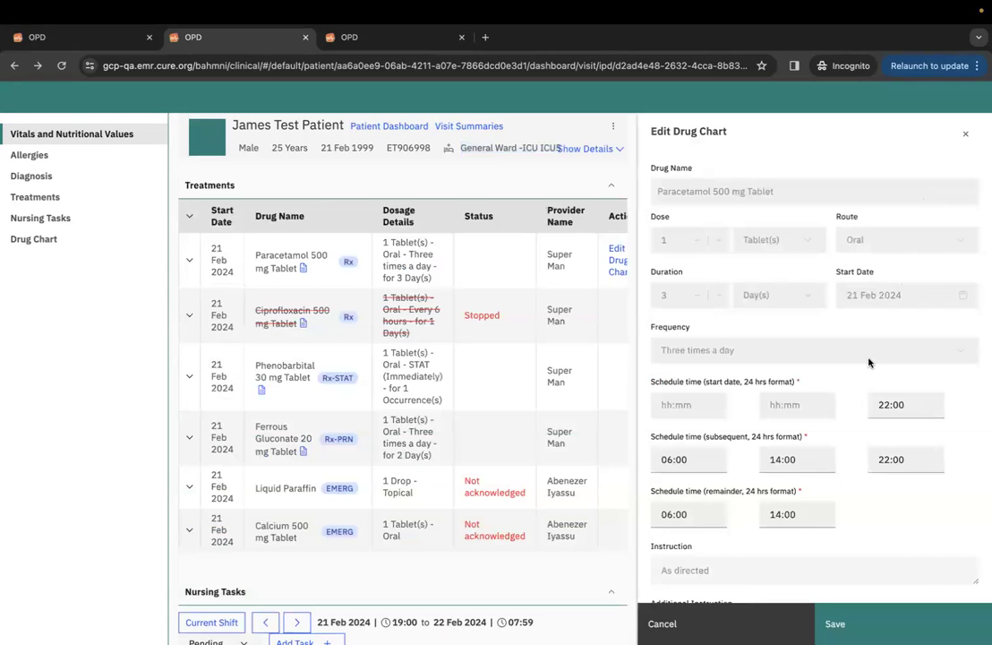
pyautogui.click(889, 406)
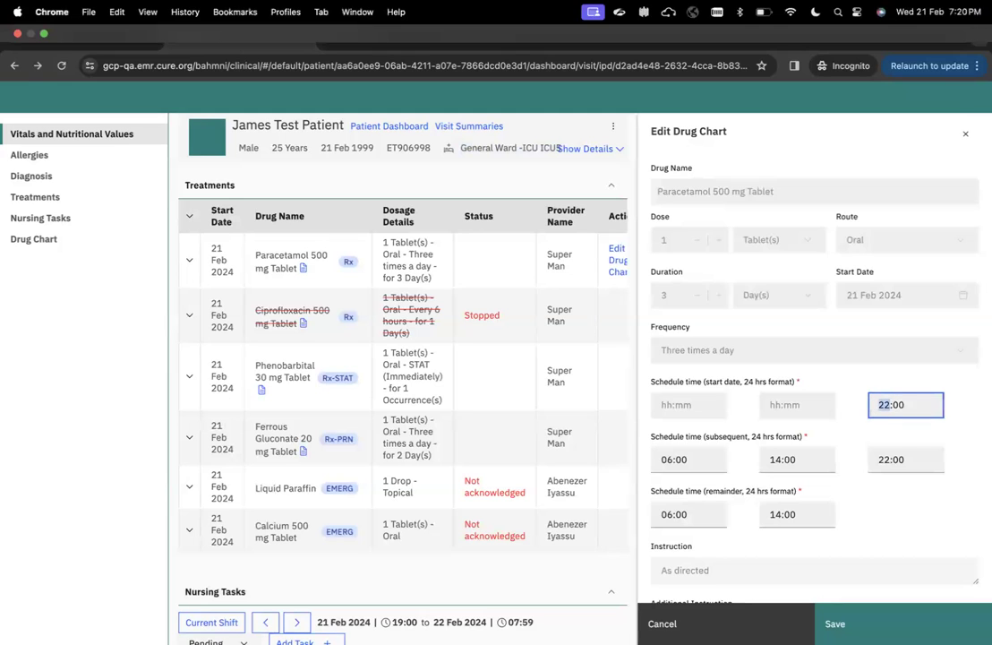
pyautogui.write('19:')
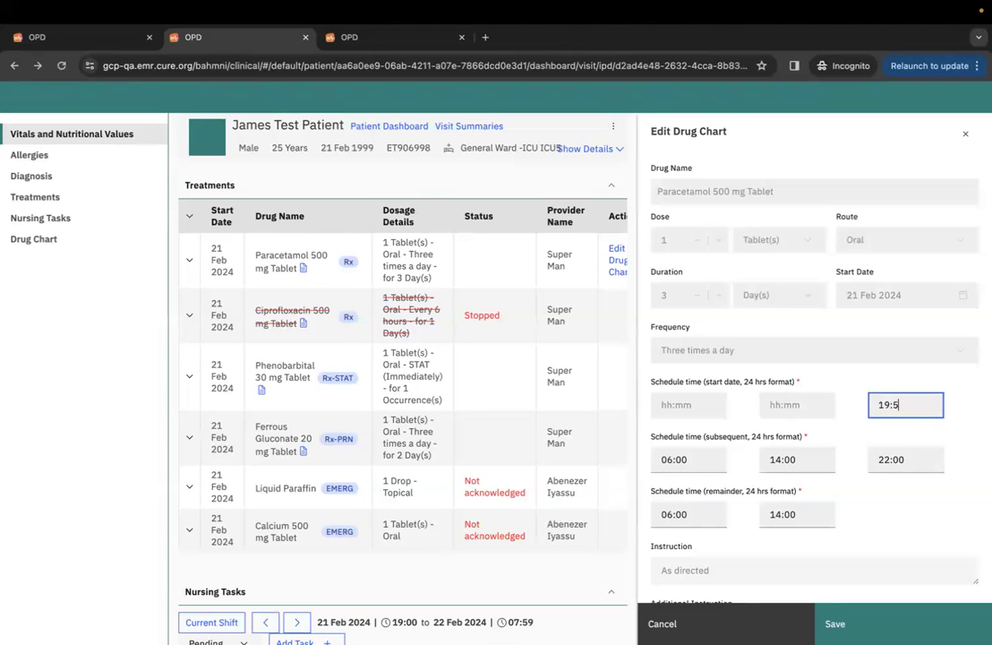
pyautogui.write('50')
pyautogui.press('Return')
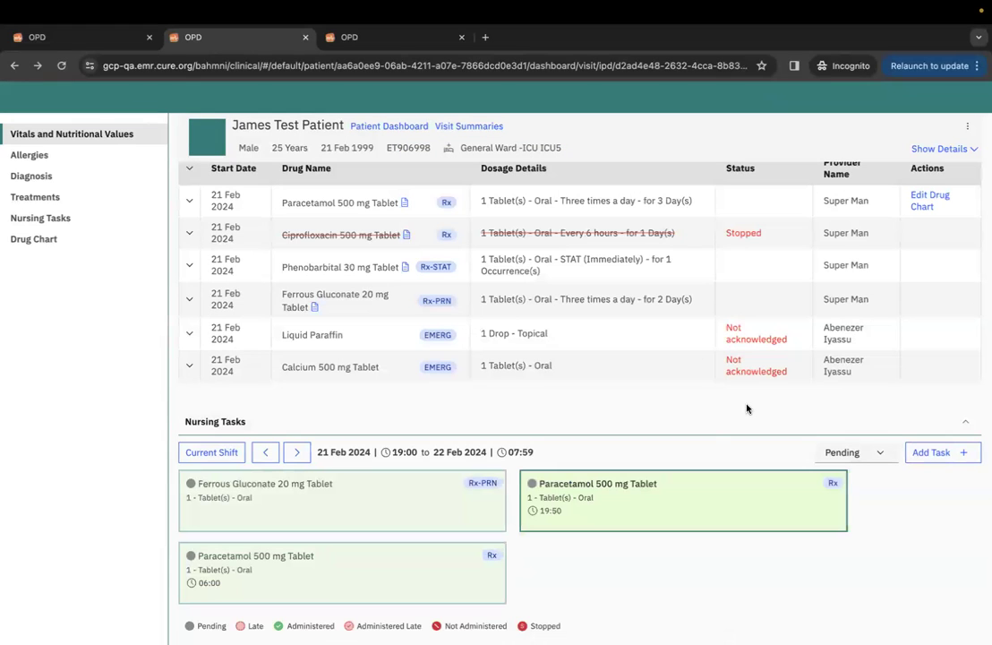
# Check the 19:50 Paracetamol nursing task details among the pending tasks.
pyautogui.click(678, 498)
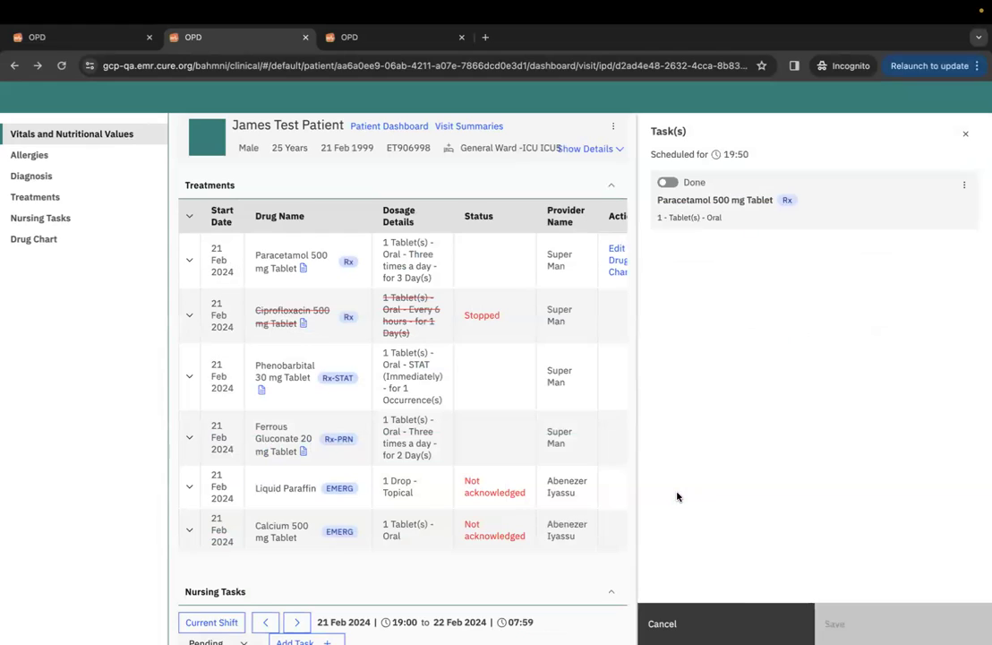
pyautogui.click(965, 133)
pyautogui.scroll(-6, 735, 529)
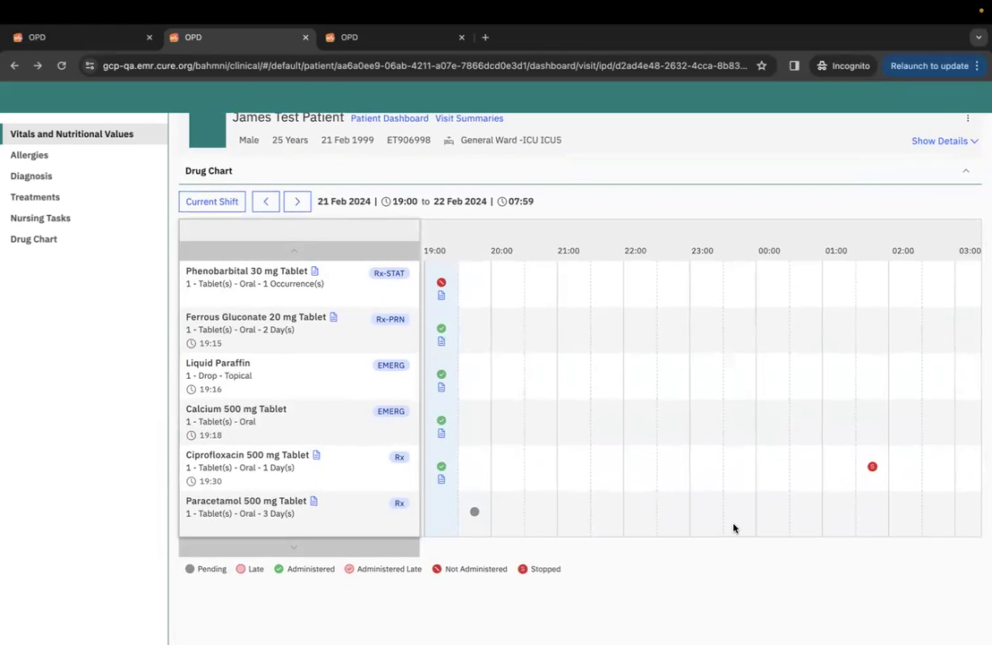
pyautogui.scroll(5, 733, 528)
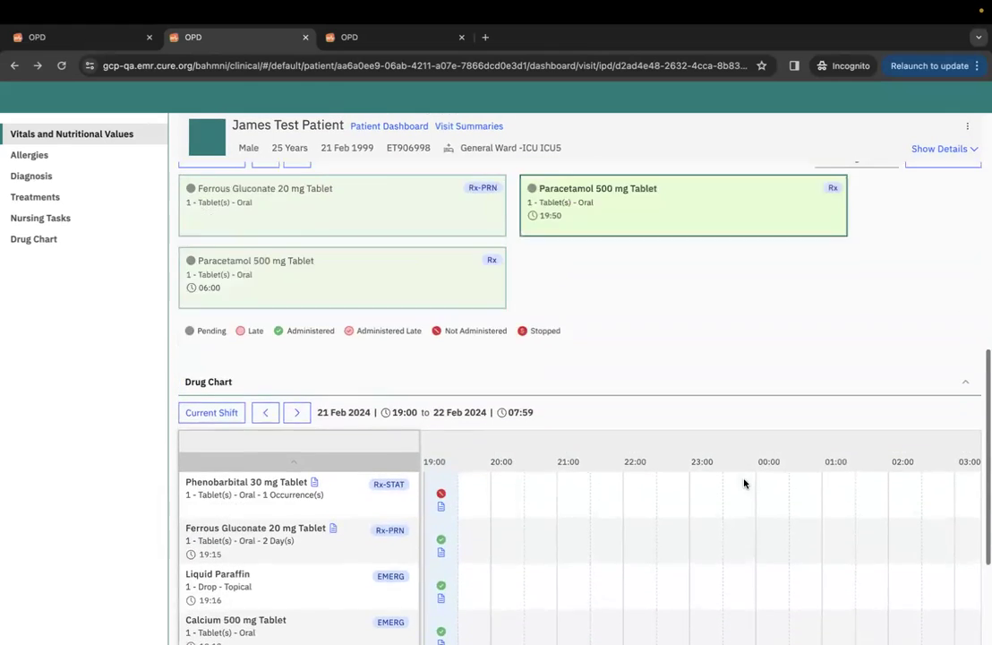
pyautogui.scroll(3, 743, 483)
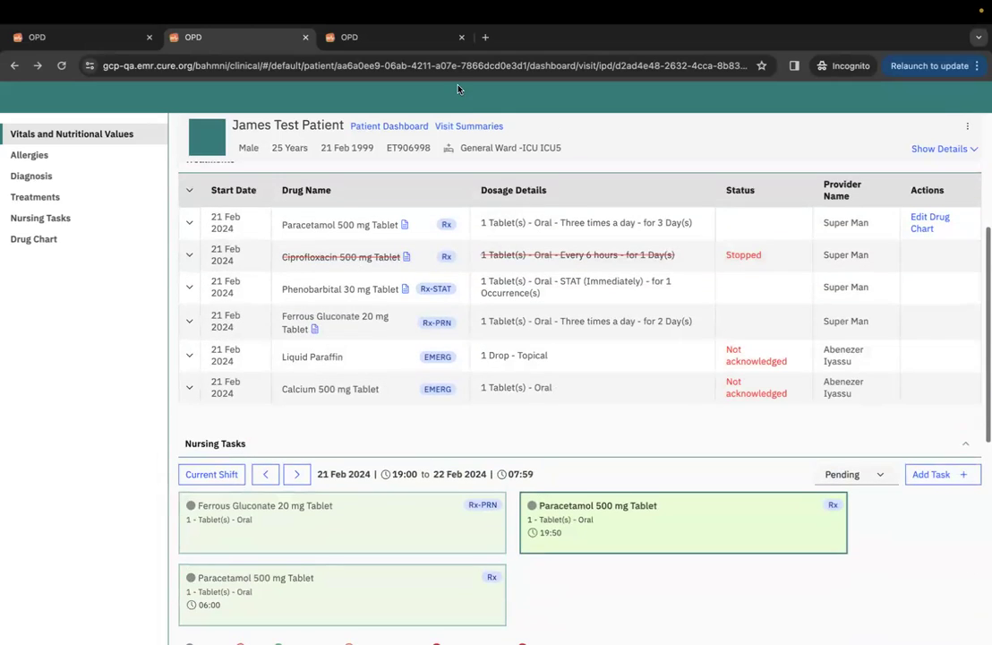
# Search for and select Tranexamic Acid 500 mg Tablet on the medication ordering page.
pyautogui.click(391, 38)
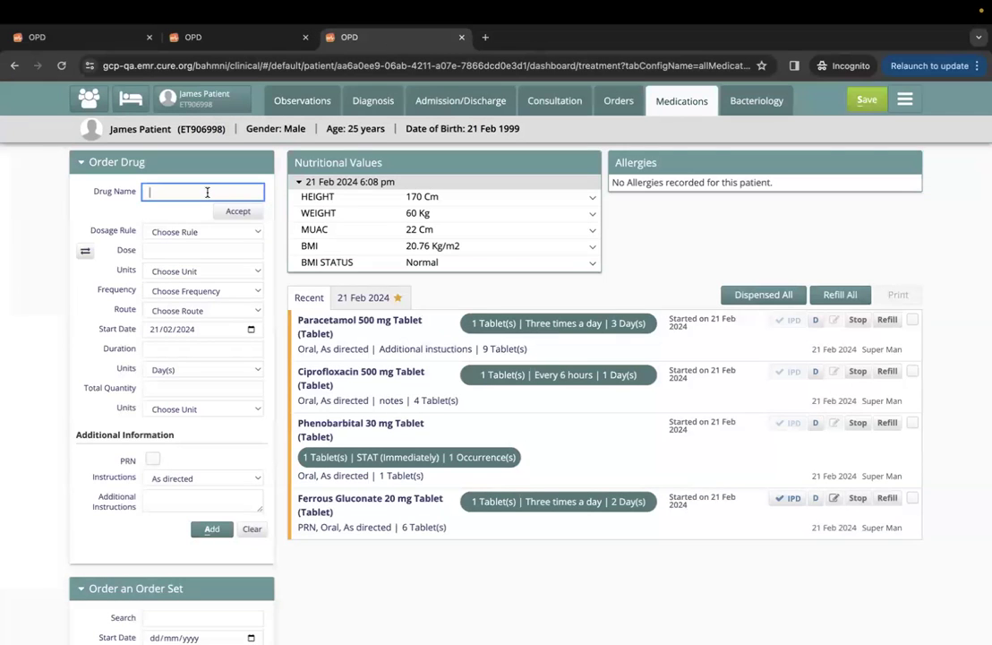
pyautogui.write('med')
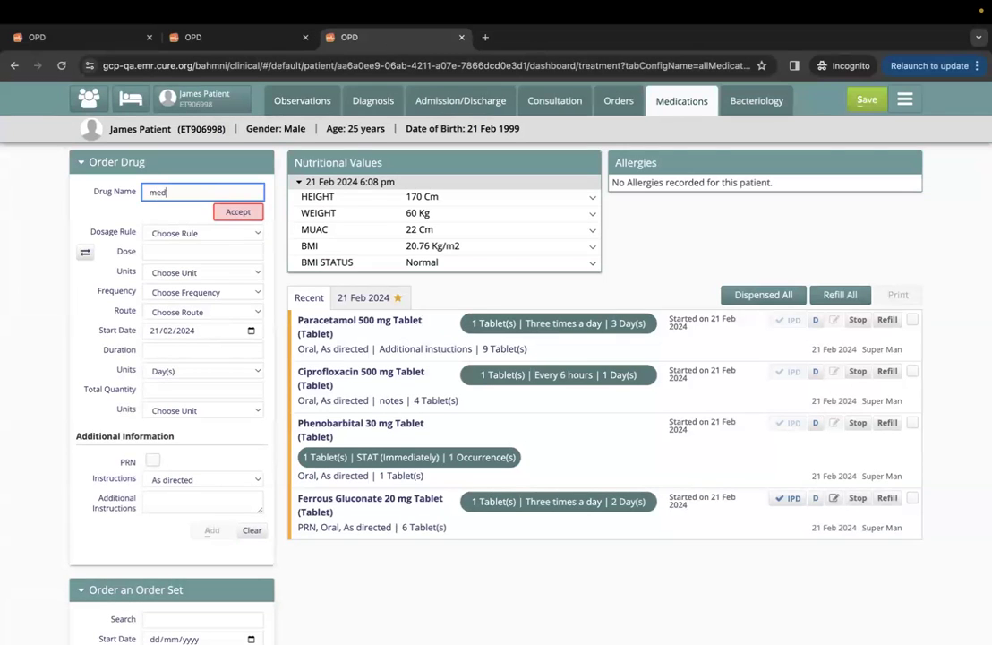
pyautogui.press('BackSpace')
pyautogui.press('BackSpace')
pyautogui.press('BackSpace')
pyautogui.write('tab')
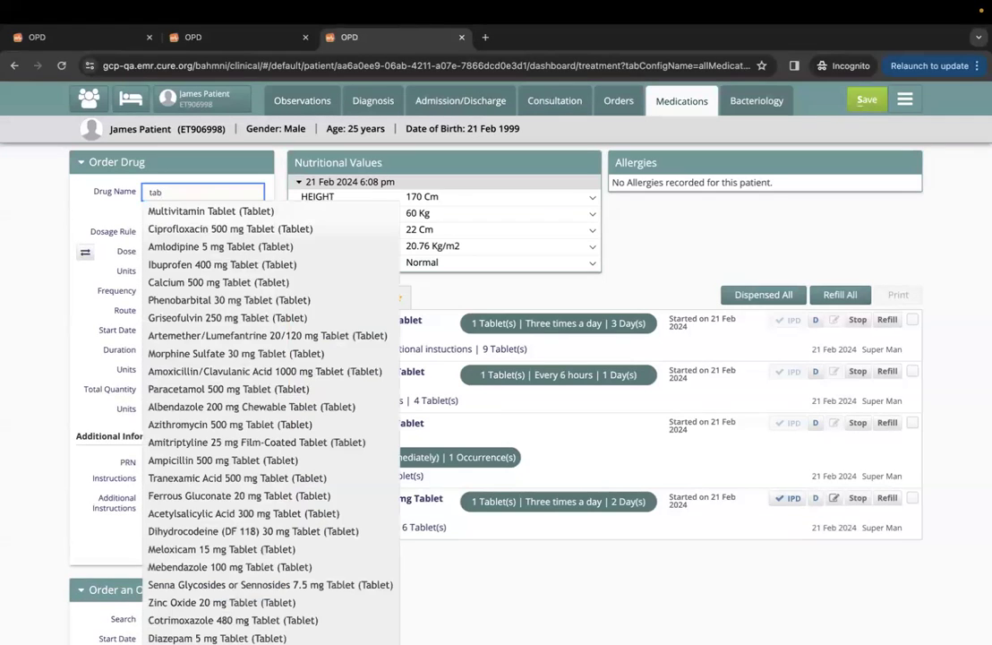
pyautogui.click(210, 479)
# Order 1 tablet every 3 hours for 1 day, save it, and reload the IPD dashboard.
pyautogui.click(170, 252)
pyautogui.click(200, 292)
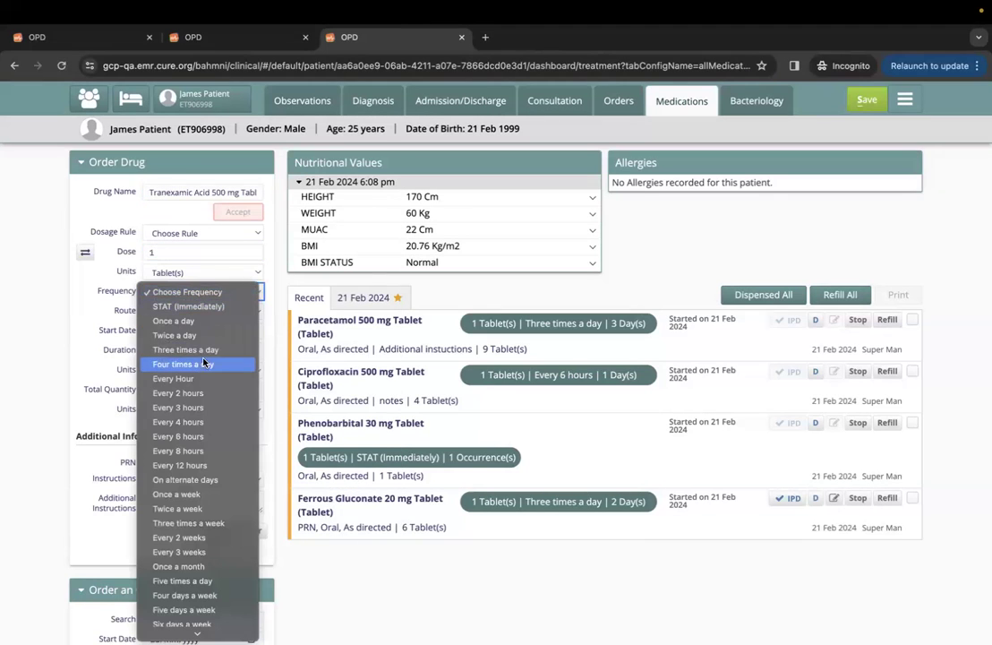
pyautogui.click(189, 407)
pyautogui.click(170, 350)
pyautogui.write('1')
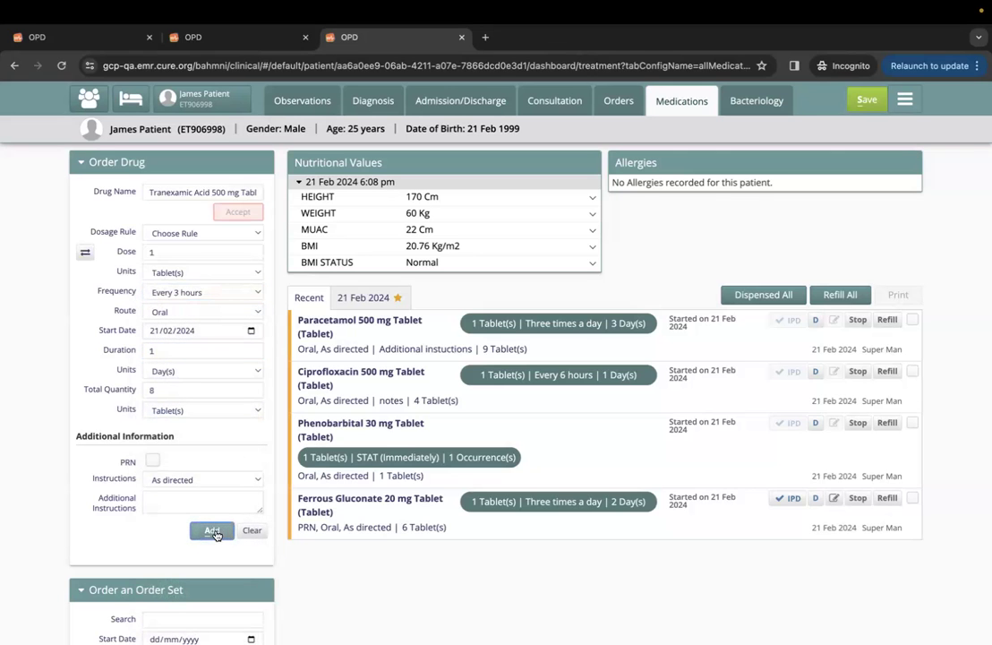
pyautogui.click(212, 530)
pyautogui.click(867, 99)
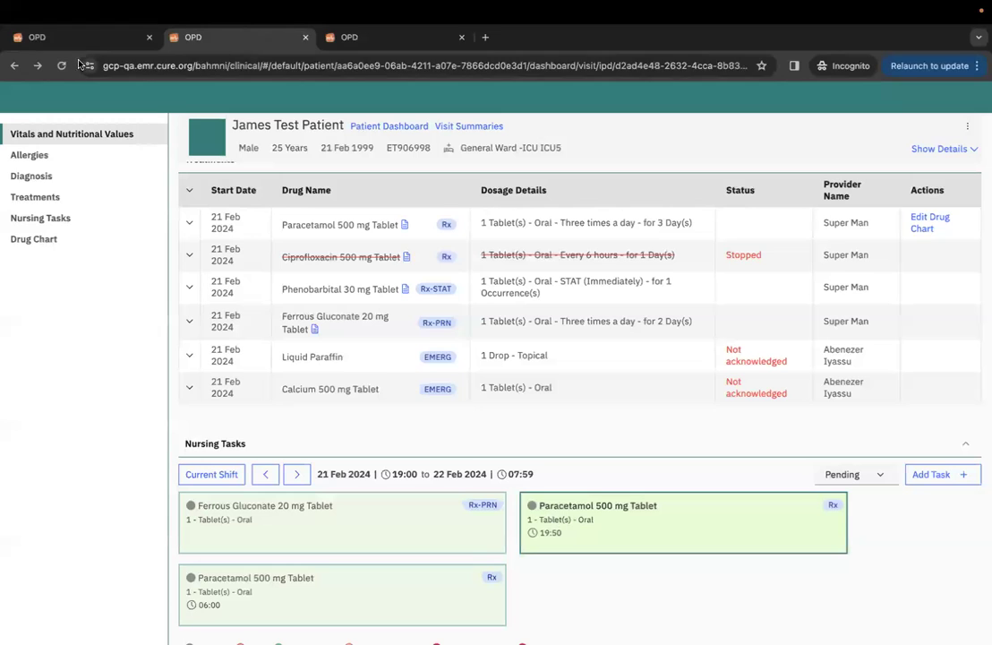
pyautogui.click(61, 66)
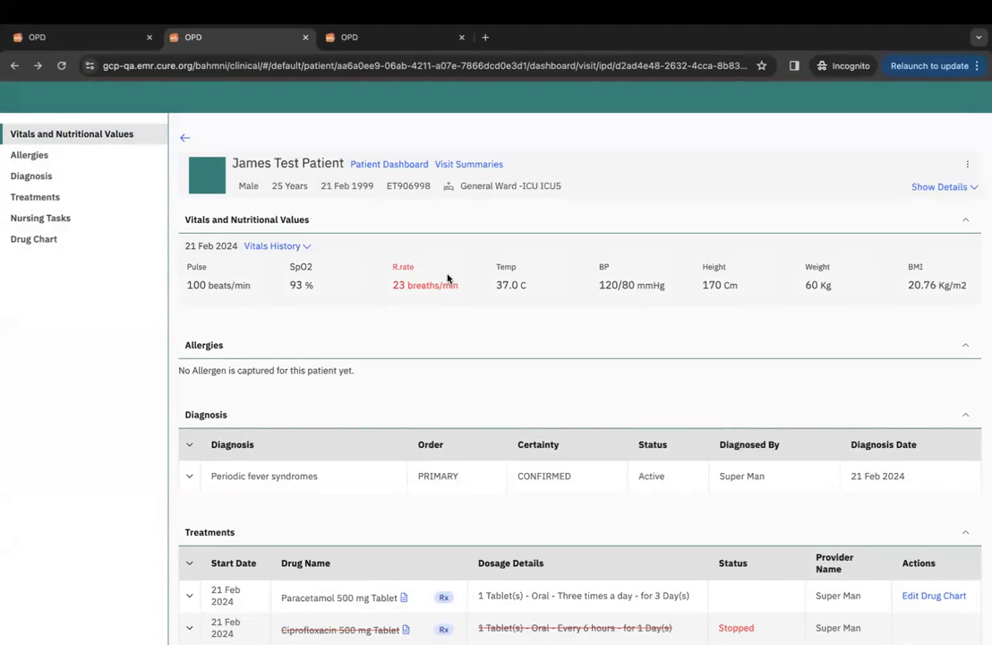
# Add Tranexamic Acid to the drug chart starting 19:00, creating tasks at 19:00 and 22:00.
pyautogui.scroll(-5, 463, 399)
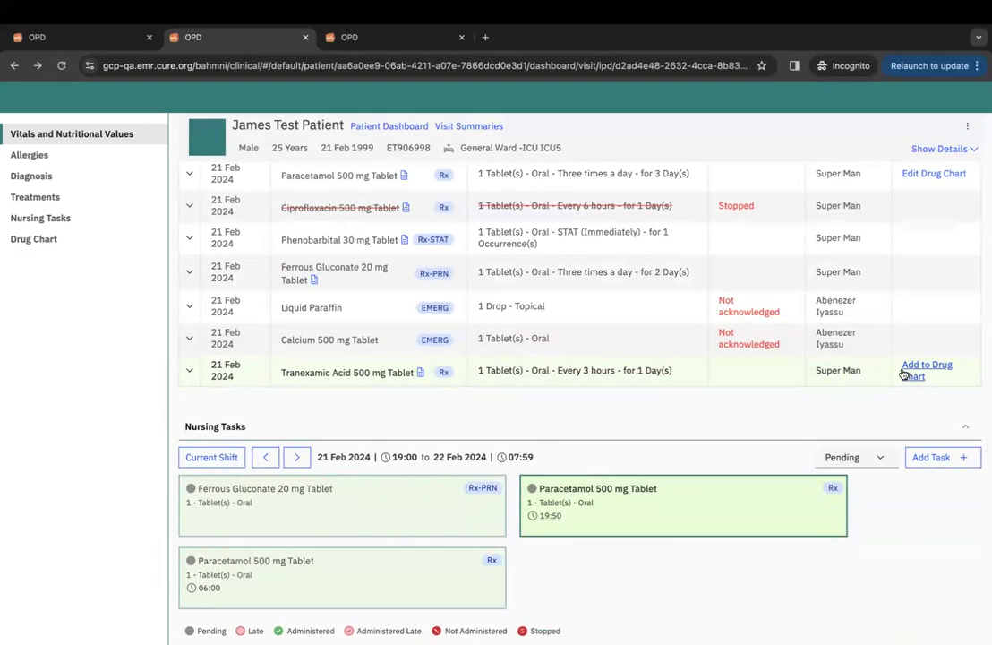
pyautogui.click(913, 370)
pyautogui.click(659, 403)
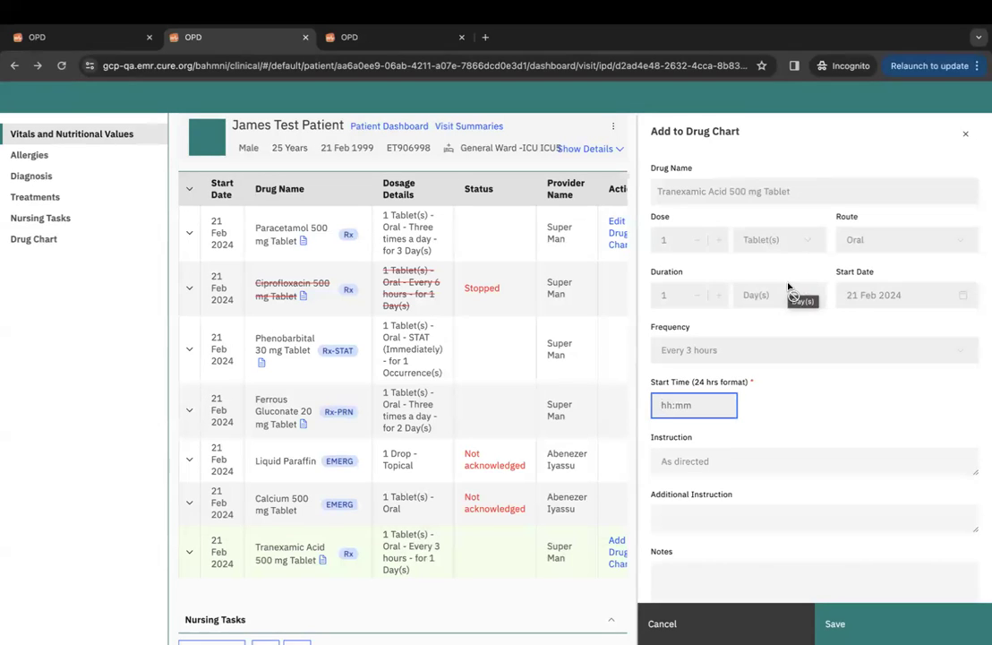
pyautogui.write('19:00')
pyautogui.click(864, 624)
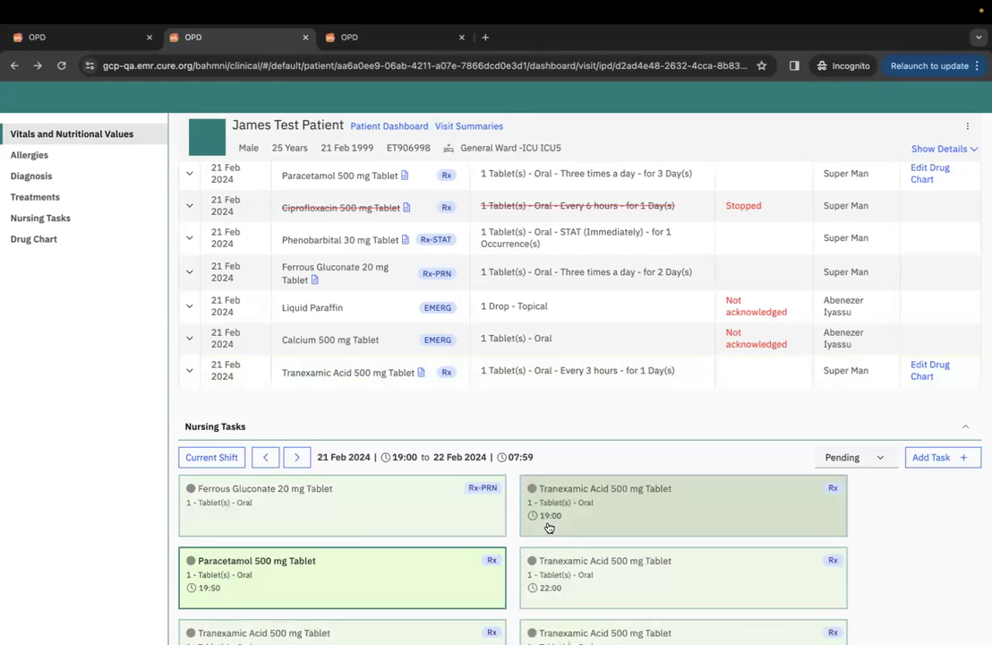
pyautogui.scroll(-3, 640, 498)
pyautogui.scroll(-1, 640, 498)
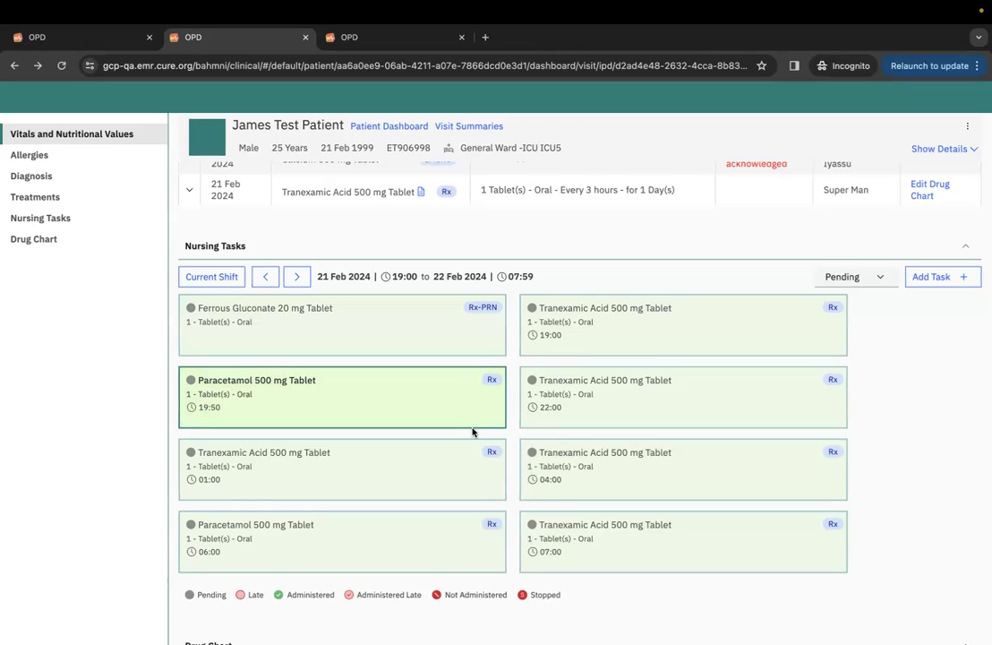
pyautogui.scroll(-3, 473, 427)
pyautogui.scroll(-6, 472, 432)
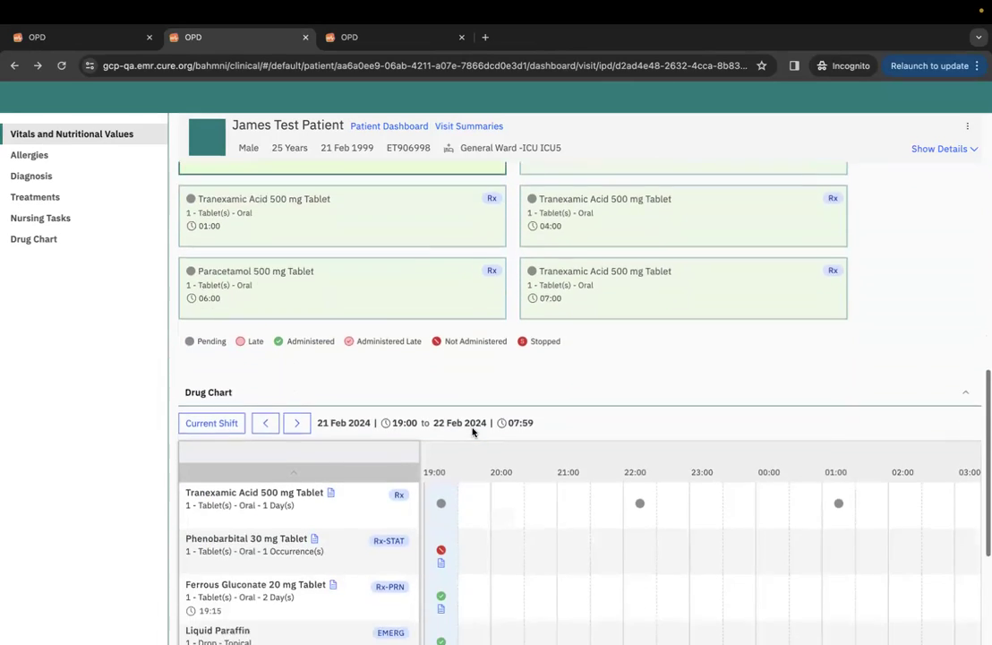
pyautogui.scroll(9, 472, 433)
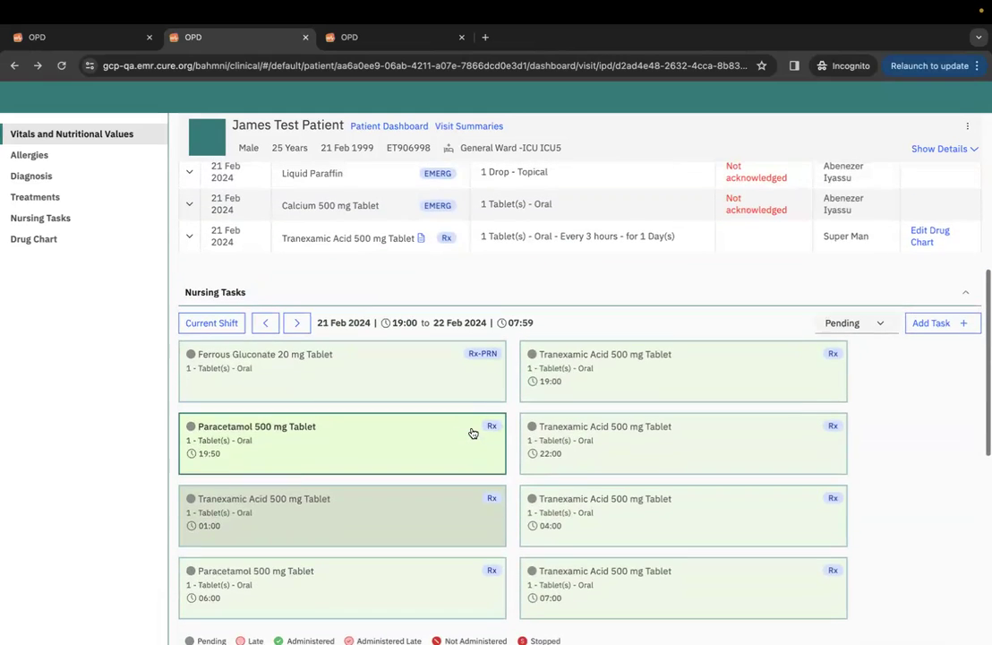
# Record the 19:00 Tranexamic Acid 500 mg dose as done at 19:21 with the note 'notes'.
pyautogui.click(631, 374)
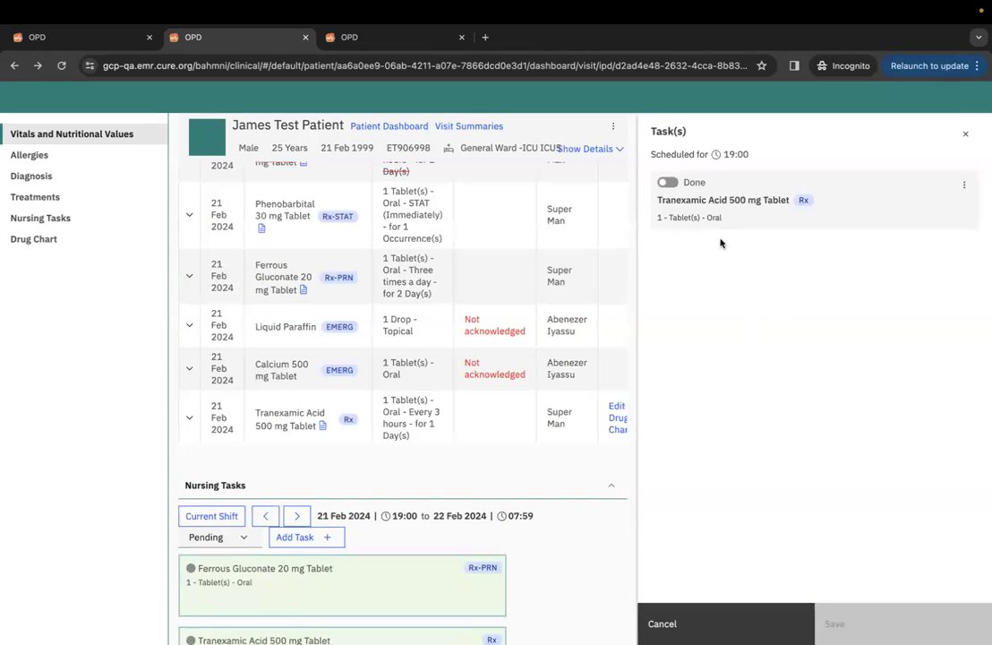
pyautogui.click(667, 181)
pyautogui.click(774, 257)
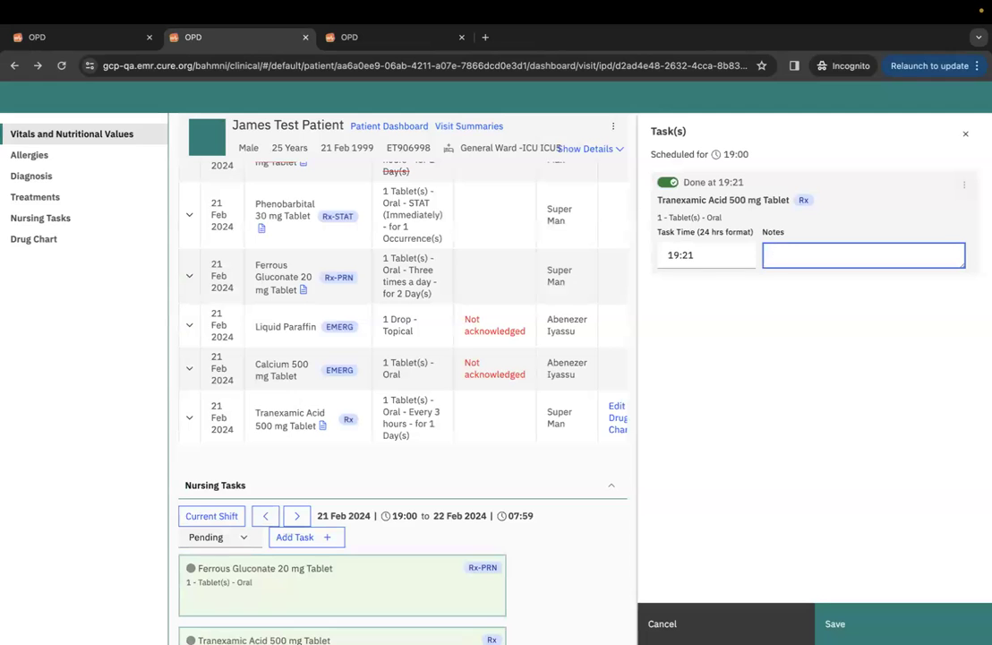
pyautogui.click(857, 617)
pyautogui.click(563, 435)
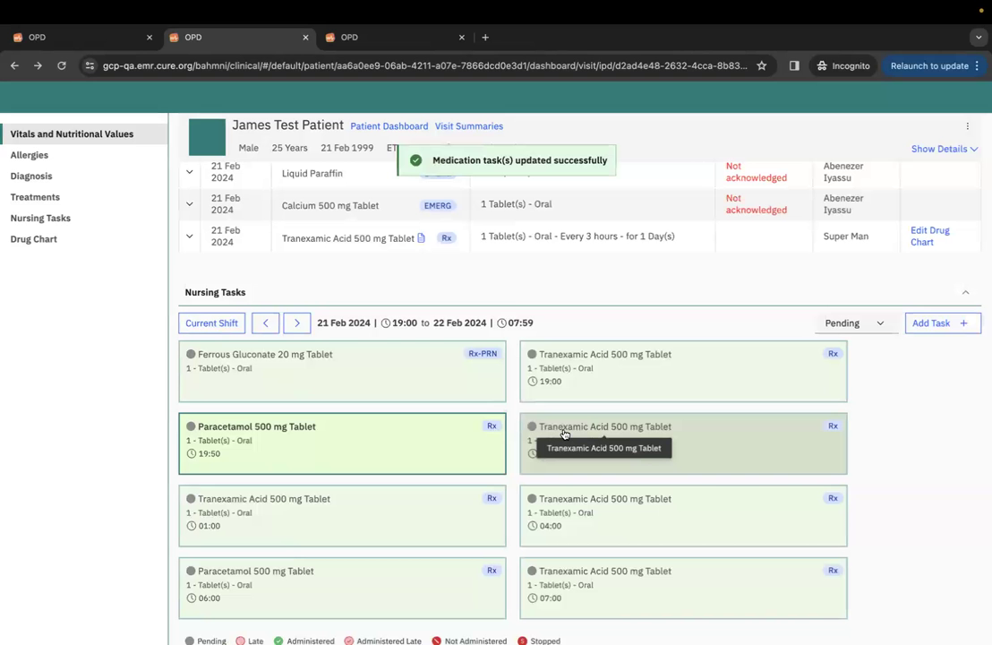
# Scroll through the dashboard back up to the Ferrous Gluconate 20 mg Tablet nursing task.
pyautogui.scroll(-2, 788, 484)
pyautogui.scroll(-1, 789, 487)
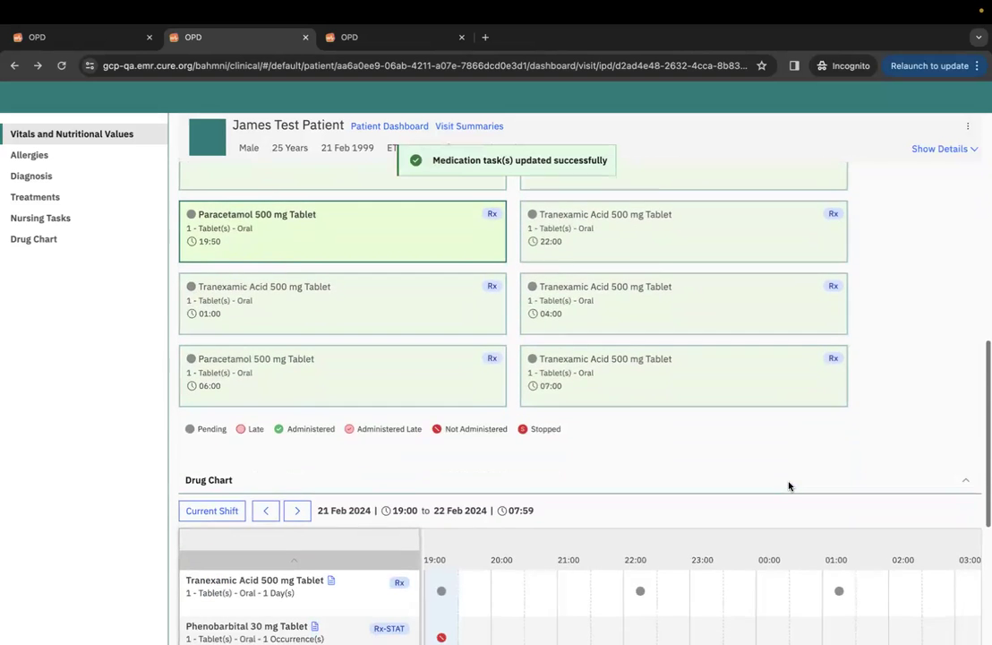
pyautogui.scroll(-1, 791, 487)
pyautogui.scroll(1, 790, 487)
pyautogui.scroll(-5, 790, 486)
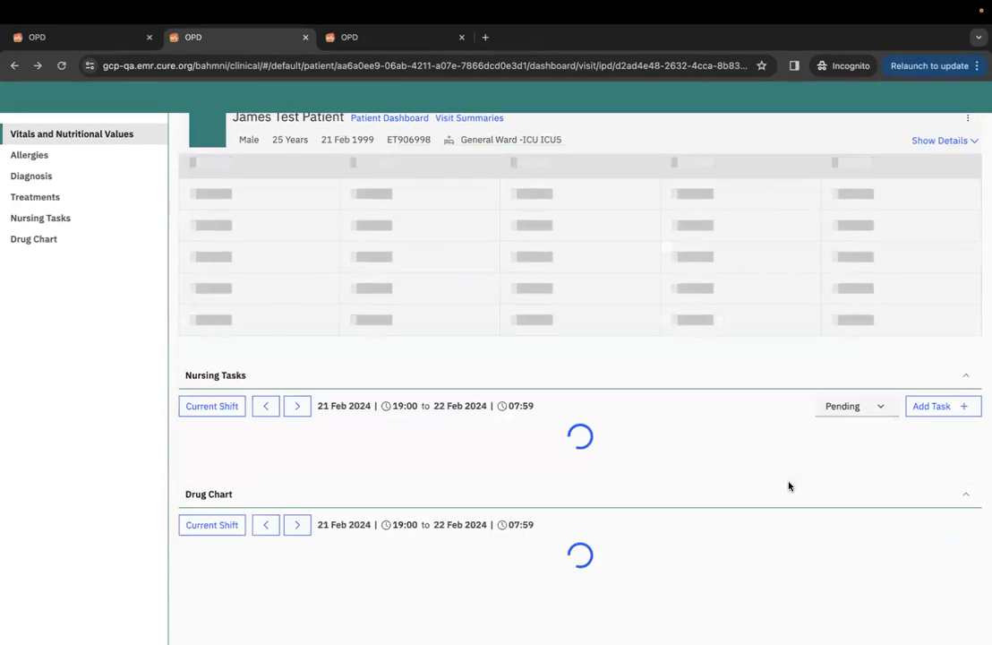
pyautogui.scroll(-4, 792, 481)
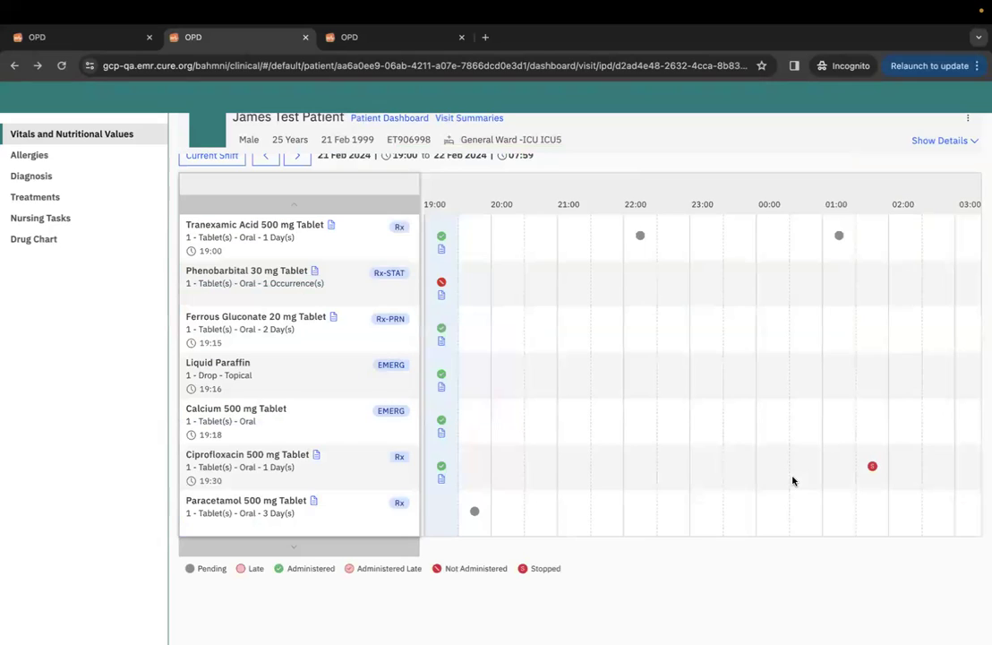
pyautogui.scroll(4, 792, 480)
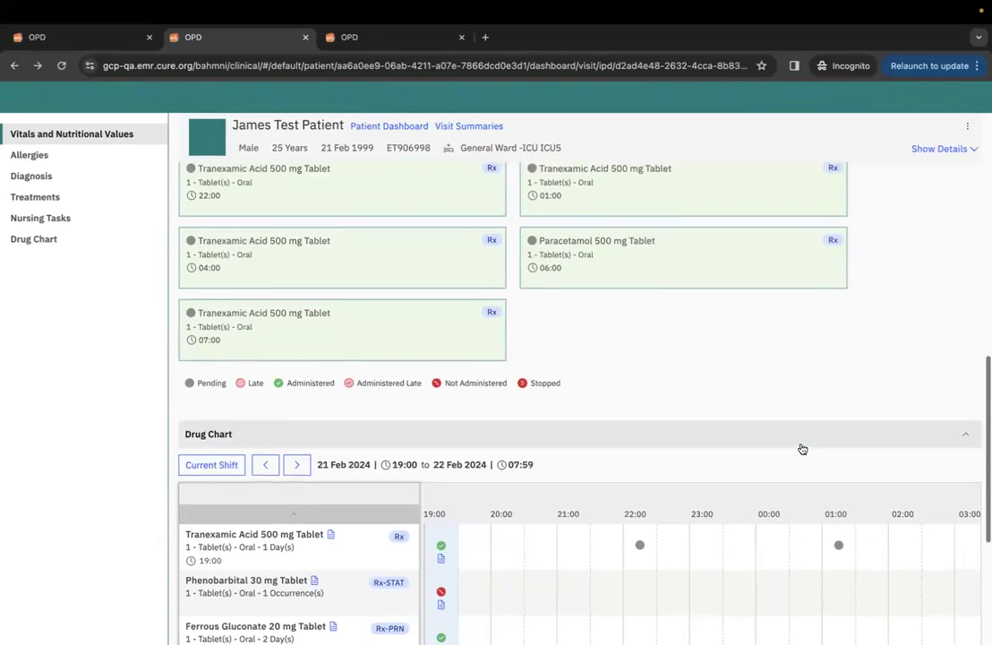
pyautogui.scroll(3, 802, 448)
pyautogui.scroll(-5, 802, 448)
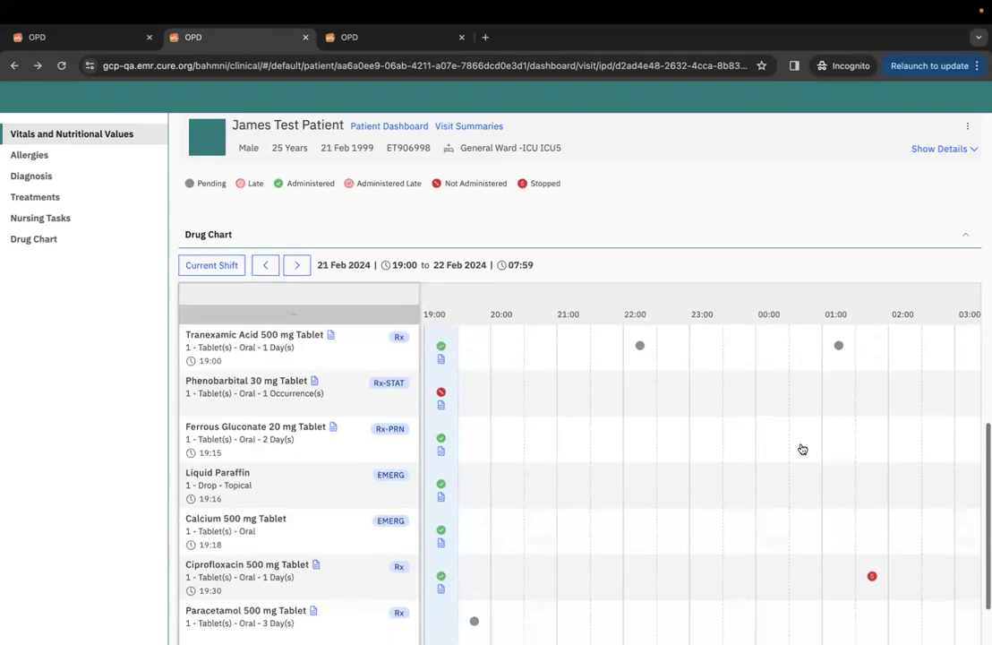
pyautogui.scroll(-2, 802, 448)
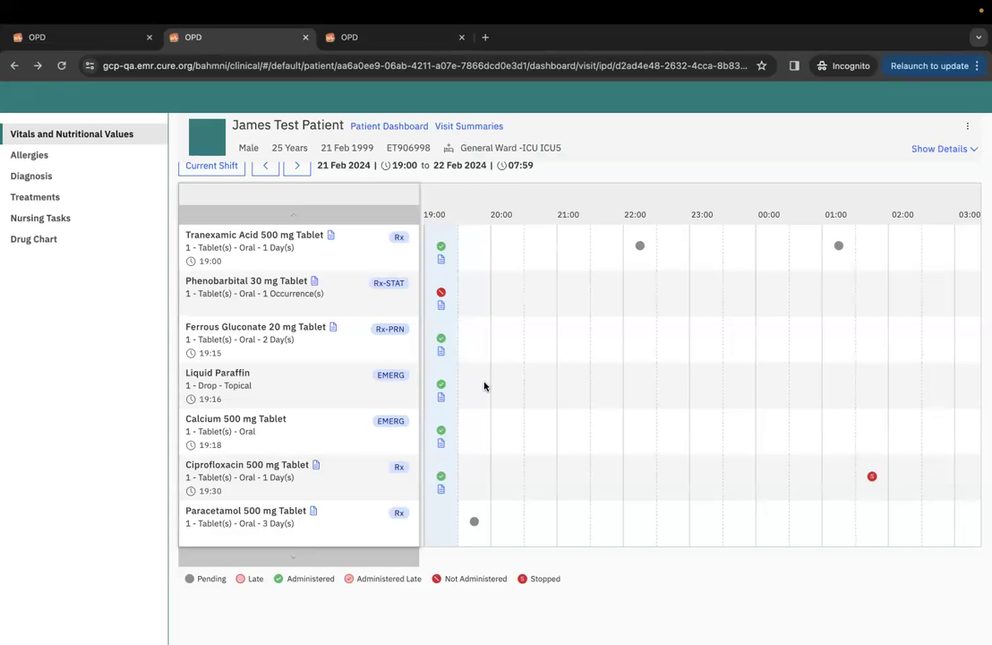
pyautogui.scroll(5, 484, 386)
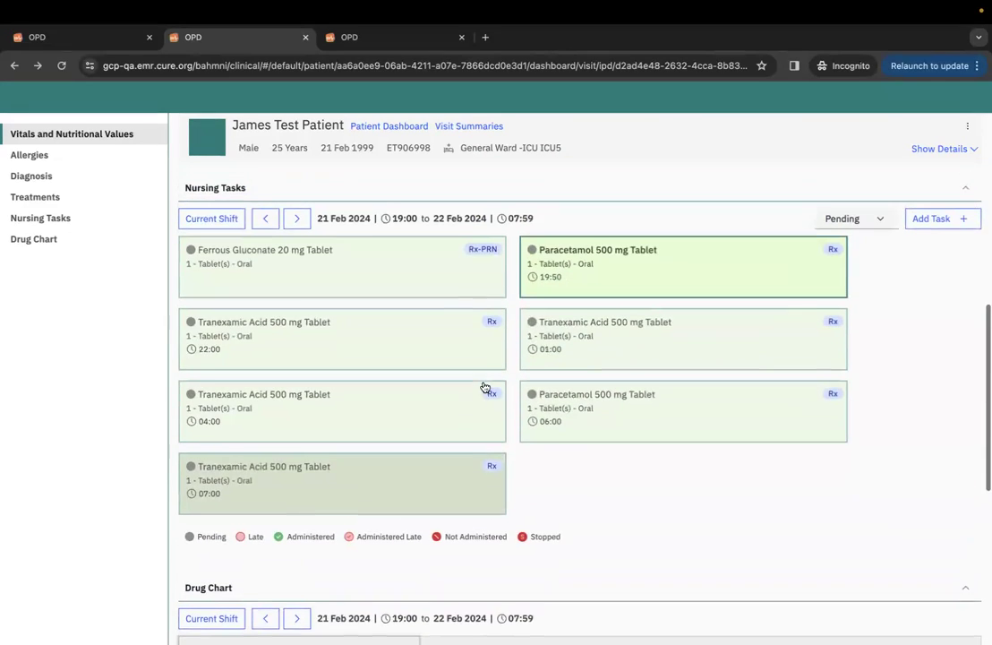
pyautogui.scroll(1, 485, 386)
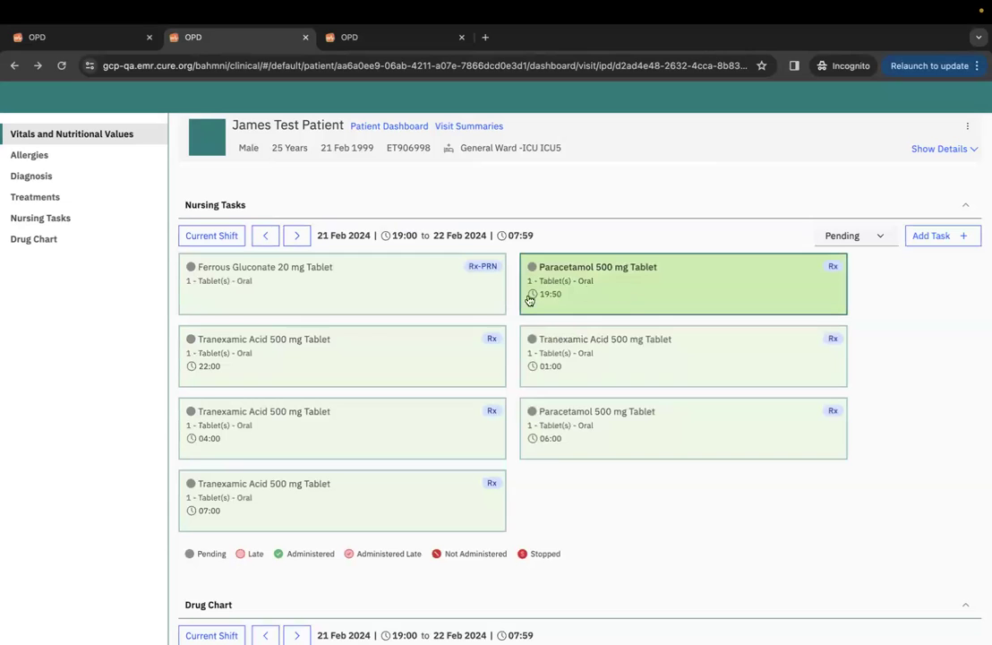
# Open the Ferrous Gluconate 20 mg task, switch Done on, then close and discard without saving.
pyautogui.click(439, 291)
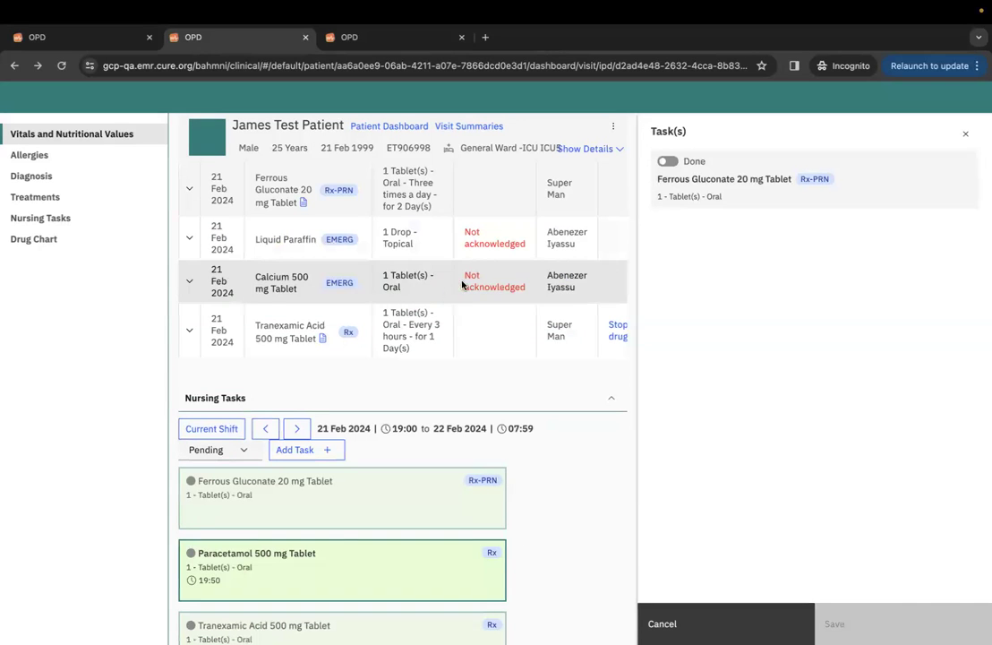
pyautogui.scroll(-1, 434, 553)
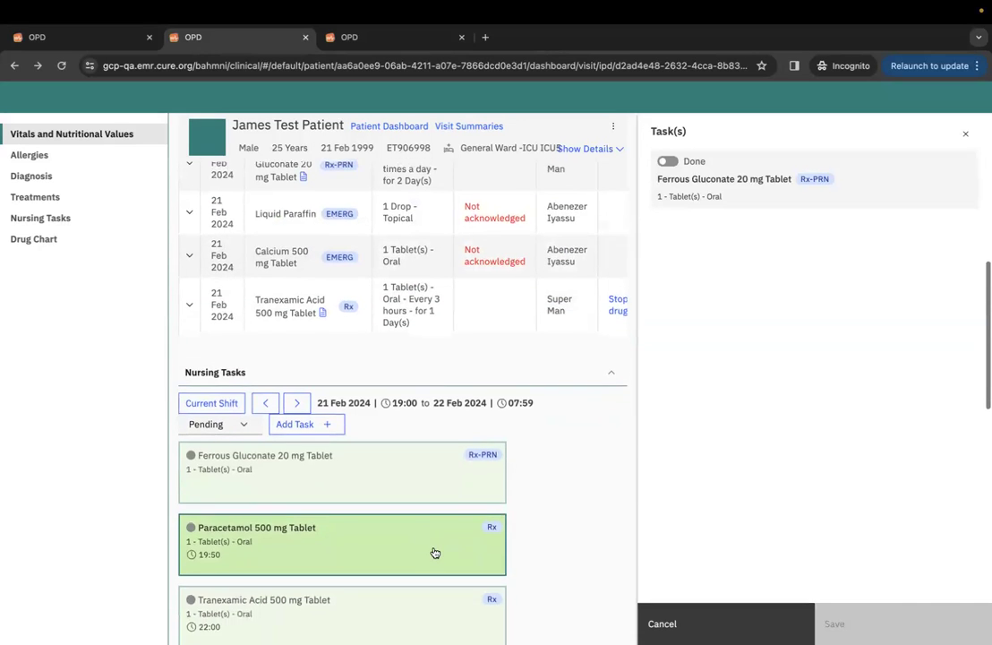
pyautogui.click(668, 162)
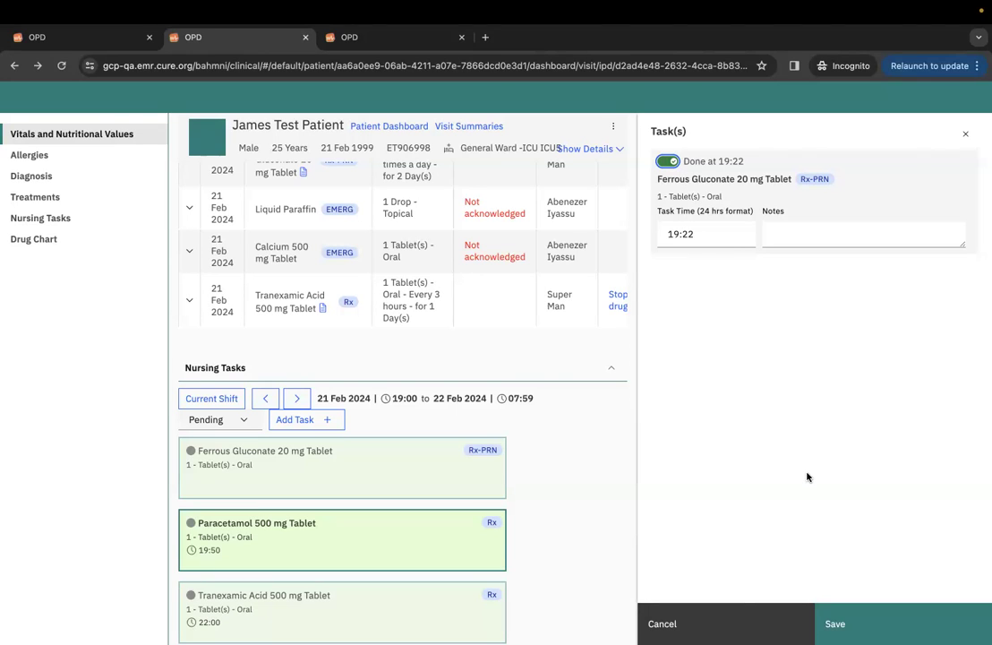
pyautogui.click(965, 134)
pyautogui.click(409, 409)
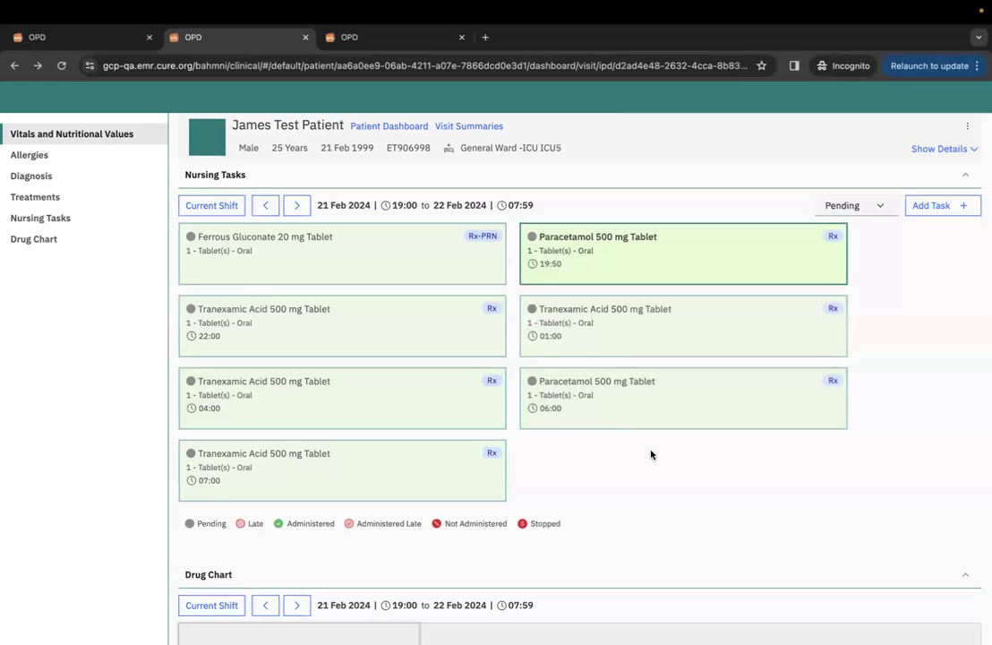
pyautogui.scroll(3, 650, 453)
pyautogui.scroll(1, 649, 453)
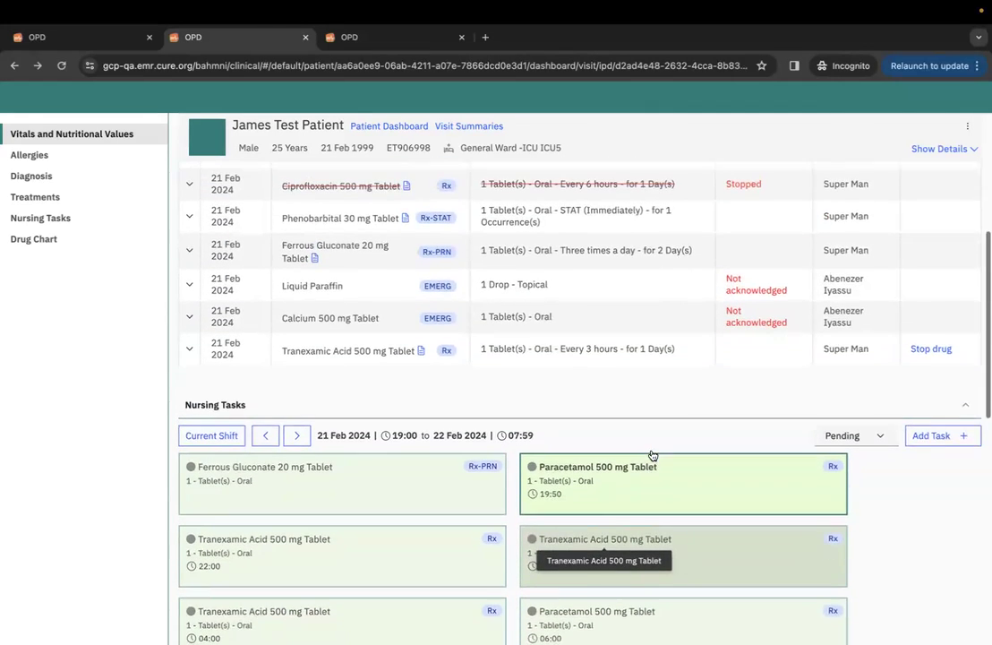
pyautogui.scroll(-1, 649, 454)
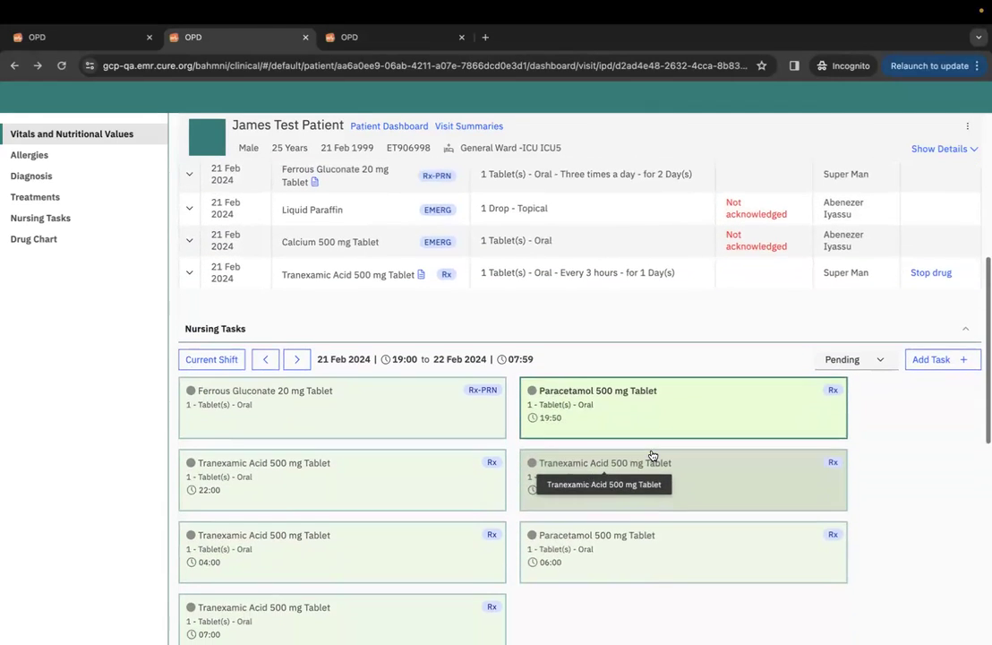
# Enter a Mebendazole 100 mg Tablet order: dose 1, every 2 hours, for 1 day.
pyautogui.click(362, 38)
pyautogui.write('tab')
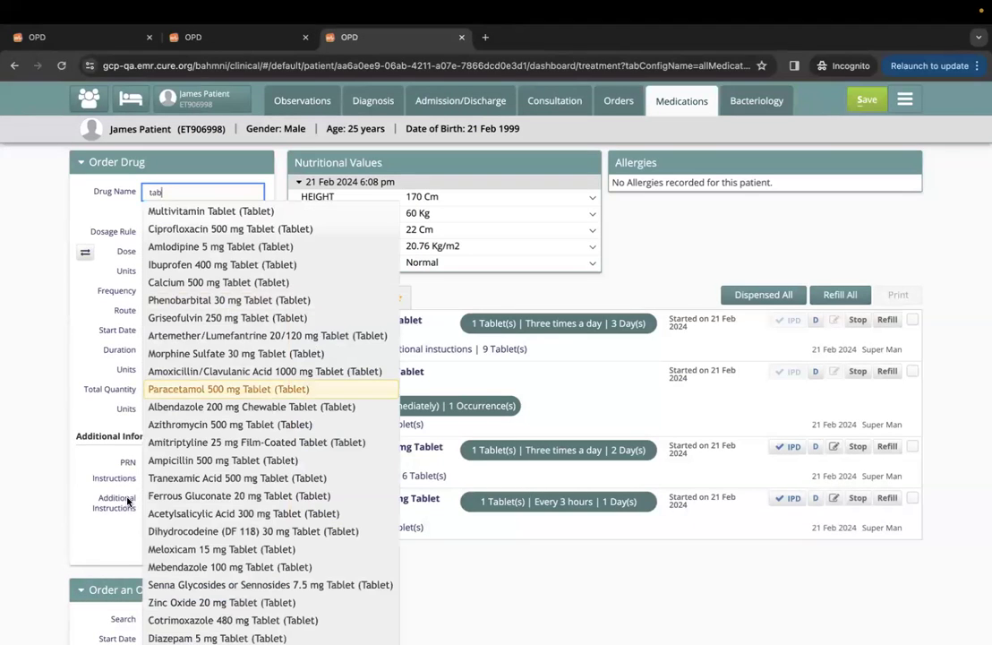
pyautogui.click(179, 565)
pyautogui.click(165, 254)
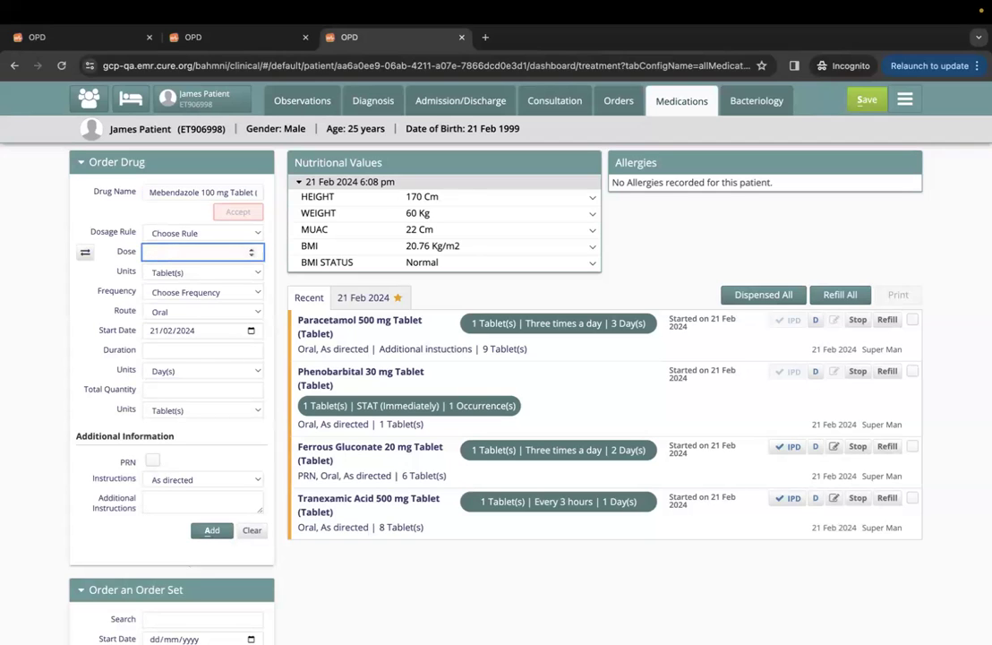
pyautogui.click(190, 290)
pyautogui.click(191, 386)
pyautogui.click(172, 350)
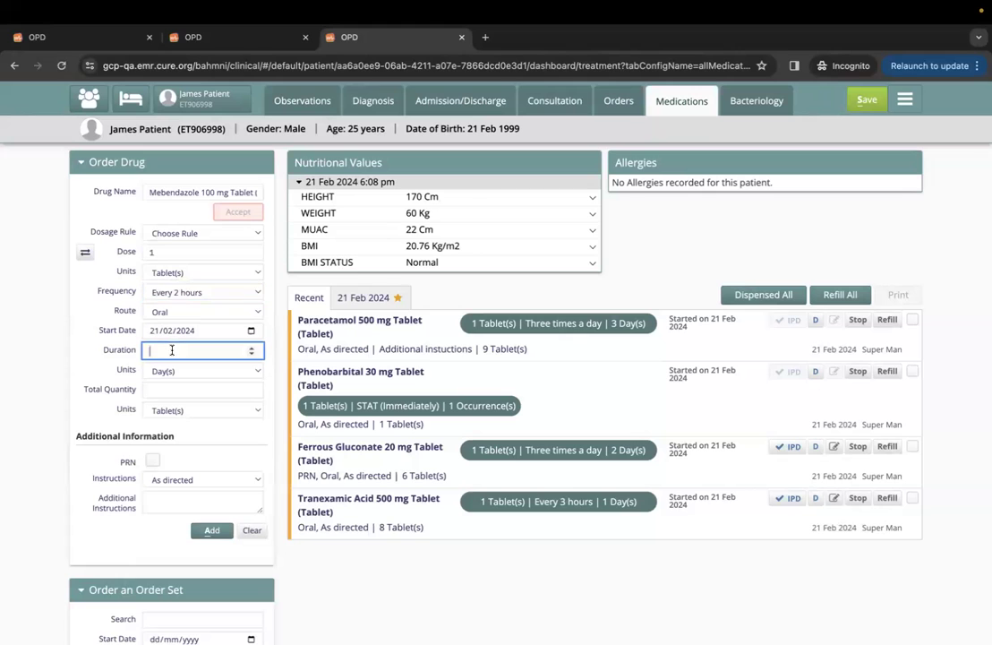
pyautogui.write('1')
# Add the Mebendazole order, mark it for IPD, and save the prescription.
pyautogui.click(212, 530)
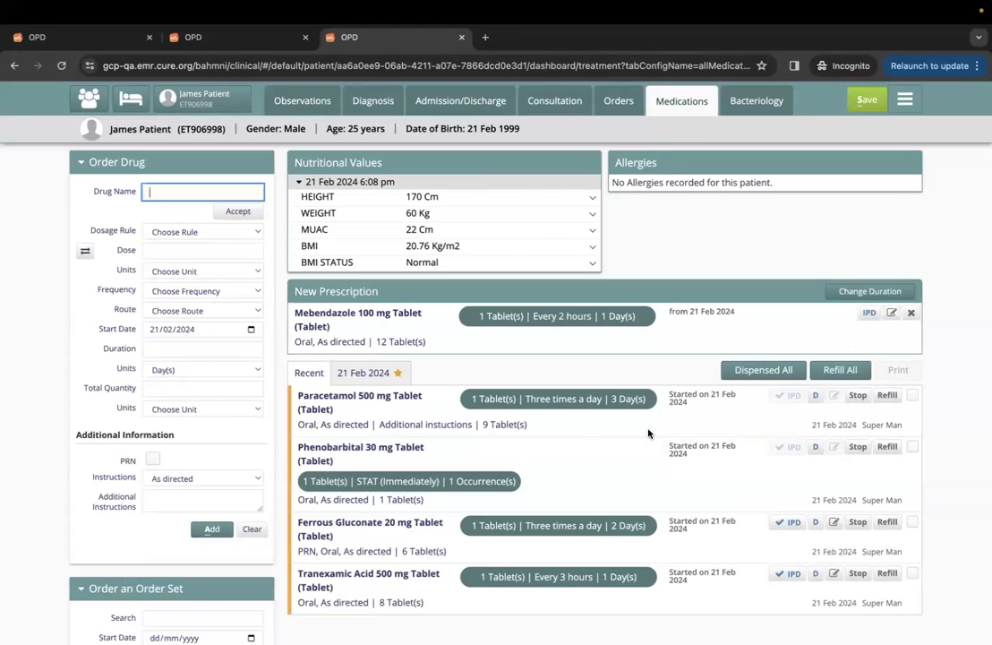
pyautogui.click(863, 313)
pyautogui.click(867, 100)
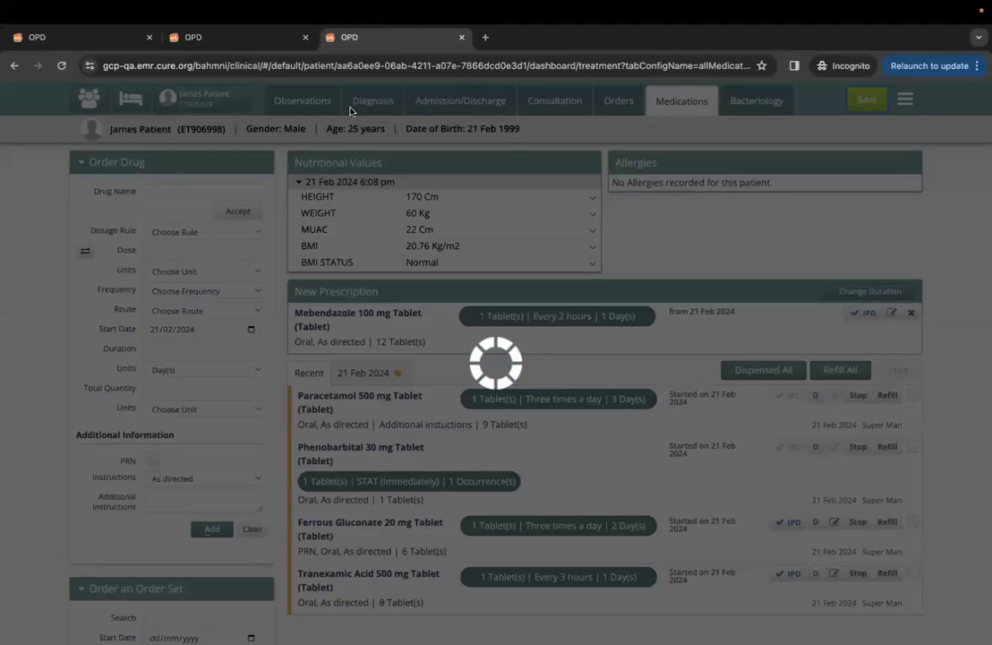
pyautogui.click(243, 40)
# Add Mebendazole 100 mg to the drug chart with a 19:50 start time.
pyautogui.click(62, 66)
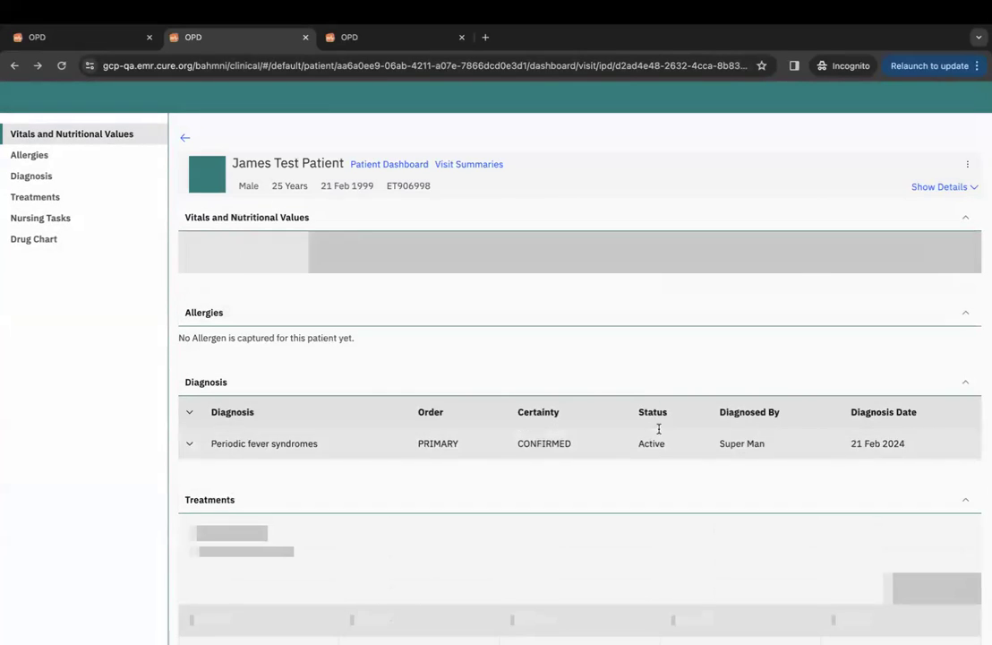
pyautogui.scroll(-6, 707, 483)
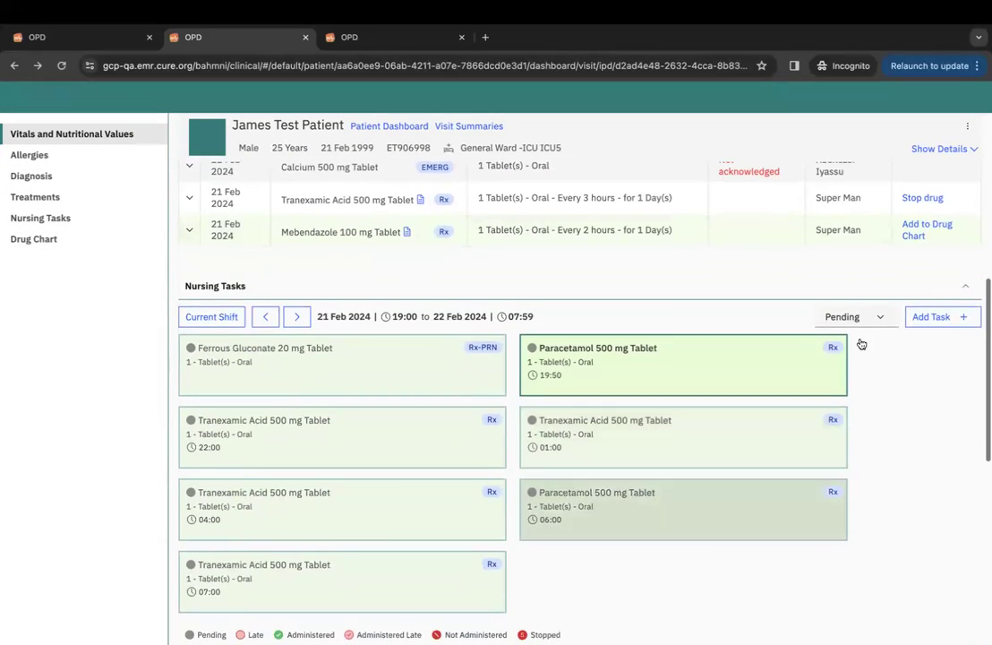
pyautogui.click(919, 234)
pyautogui.click(671, 403)
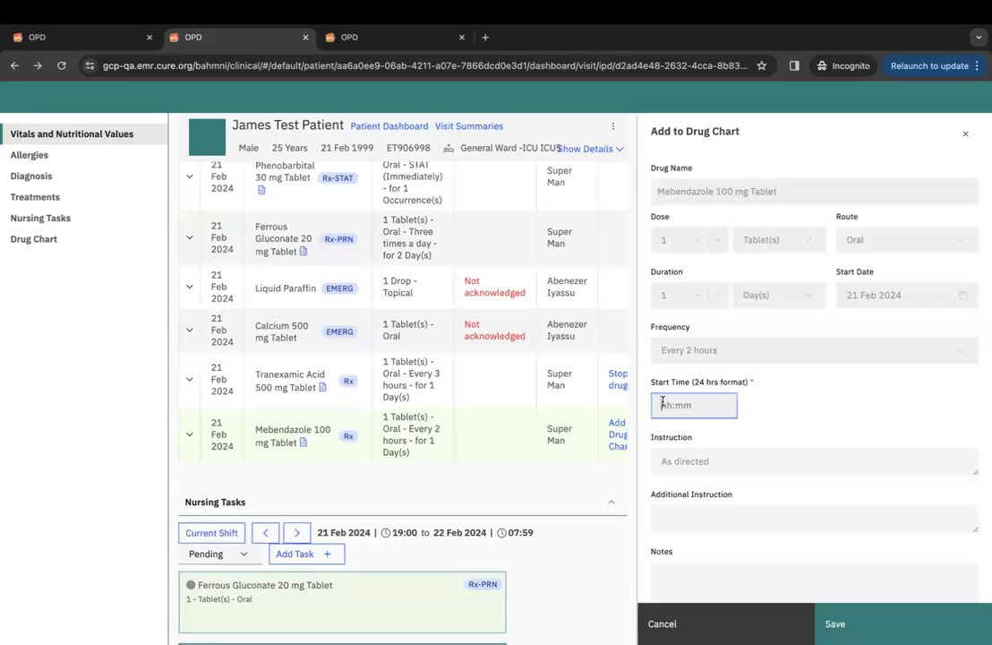
pyautogui.write('19:50')
pyautogui.click(860, 615)
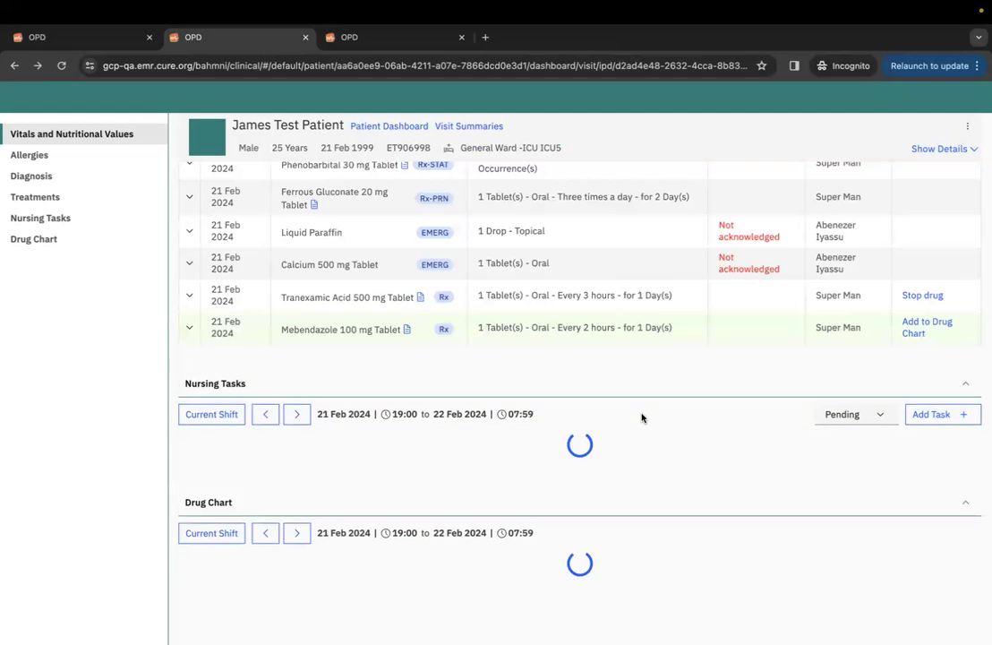
pyautogui.click(580, 366)
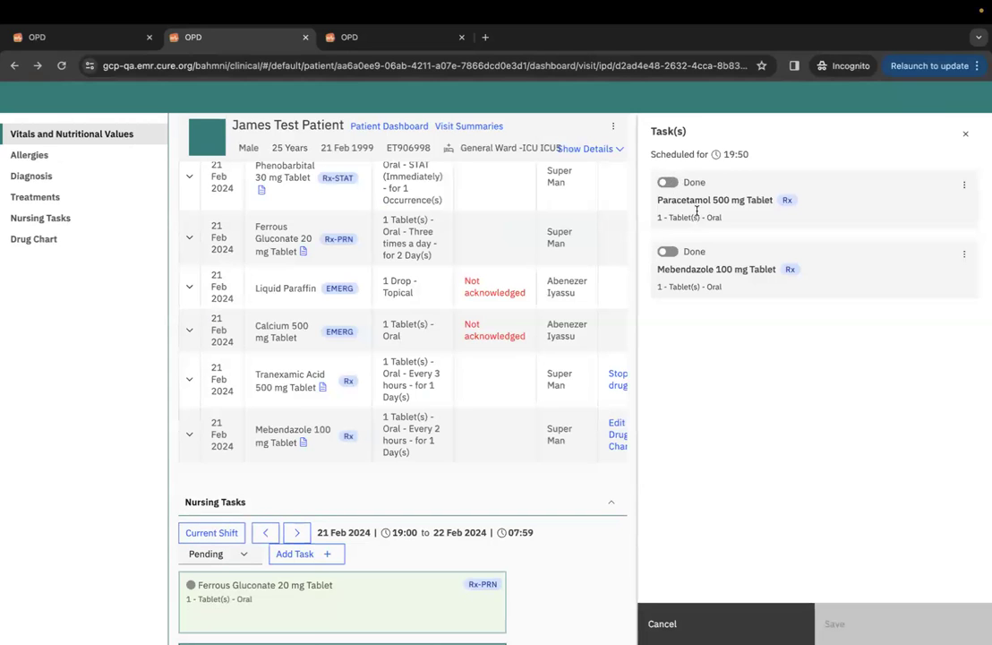
# Mark both 19:50 doses, Paracetamol 500 mg and Mebendazole 100 mg, as done and save.
pyautogui.click(667, 182)
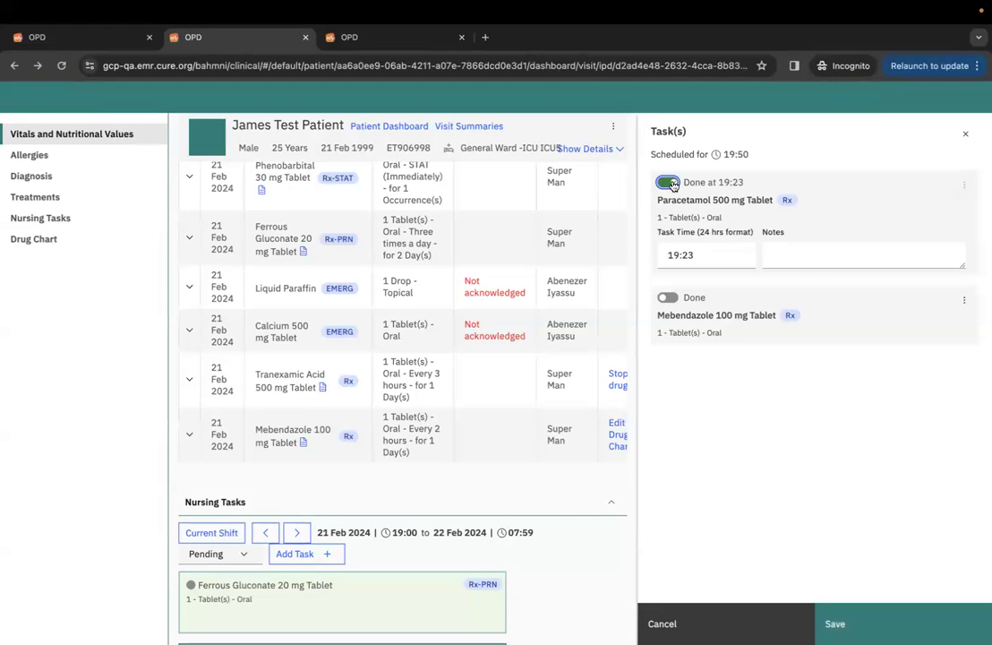
pyautogui.click(668, 299)
pyautogui.click(871, 626)
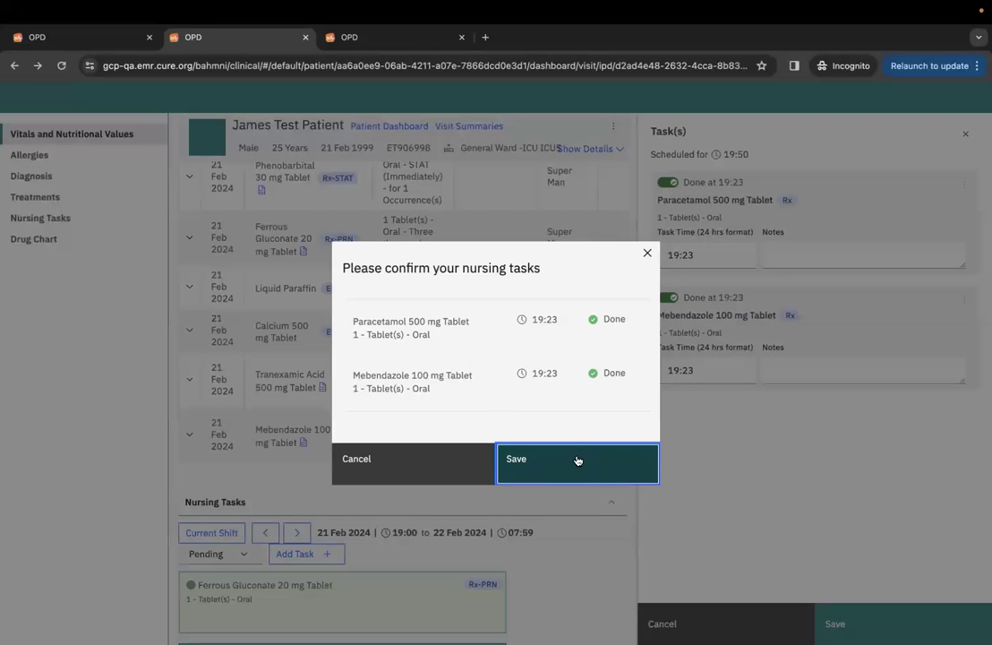
pyautogui.click(575, 460)
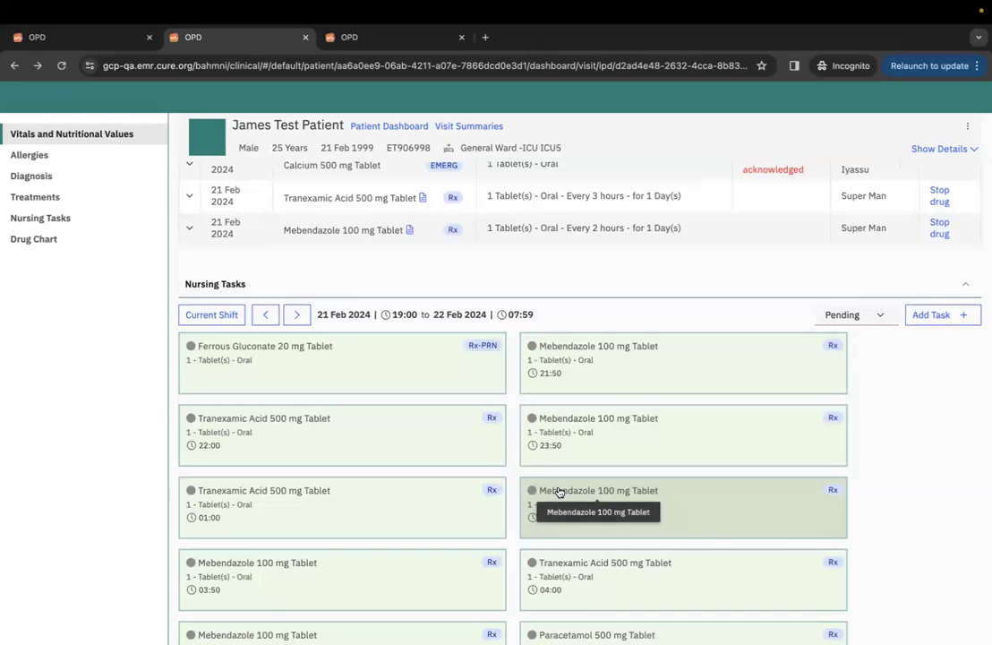
pyautogui.scroll(-2, 692, 523)
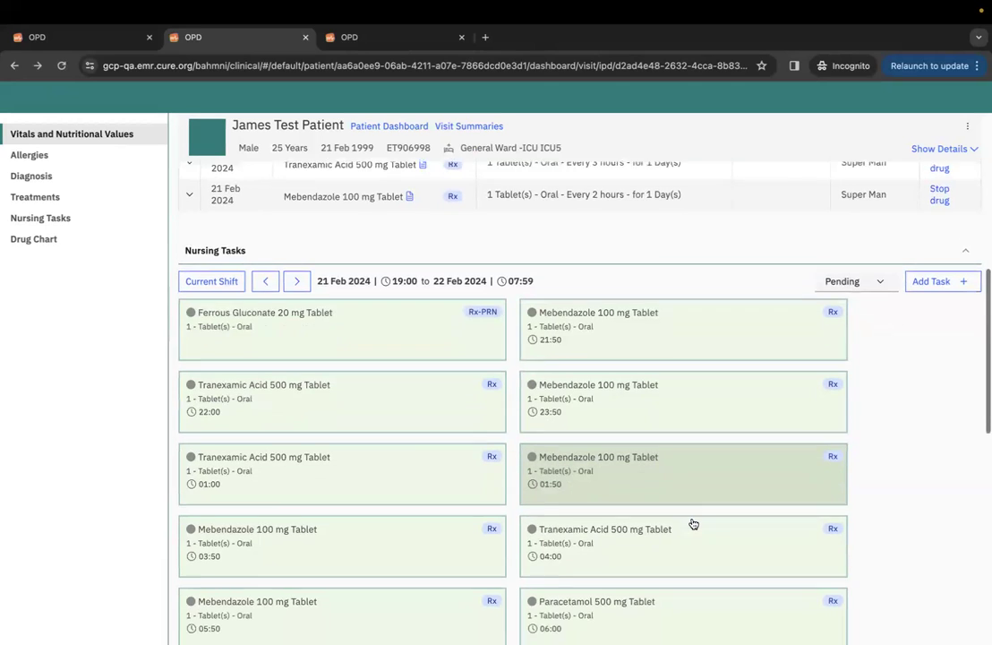
pyautogui.scroll(-4, 692, 523)
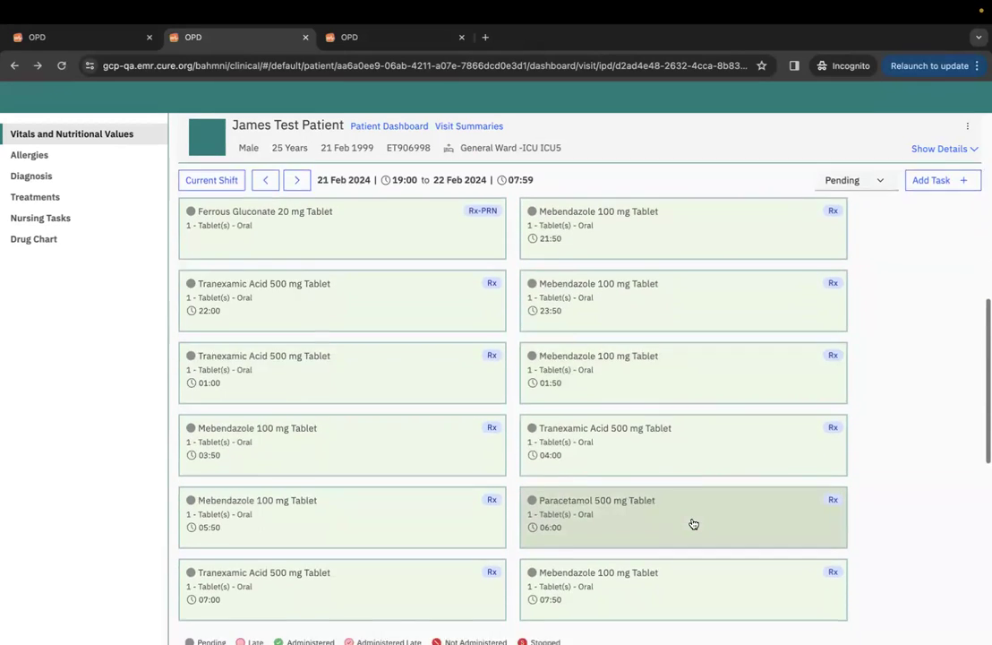
pyautogui.scroll(-3, 693, 524)
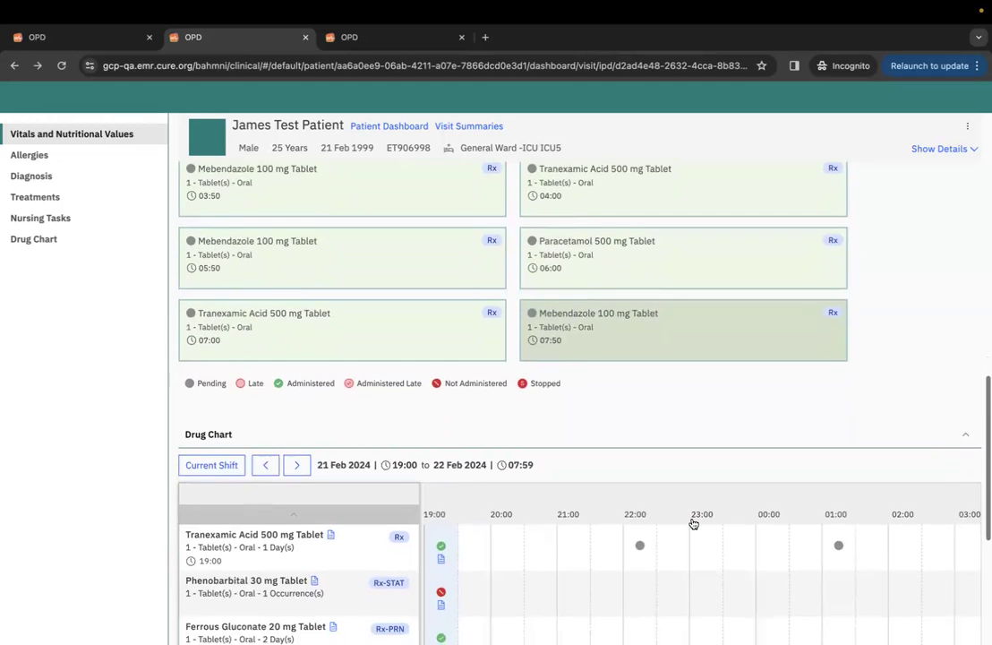
pyautogui.scroll(10, 693, 524)
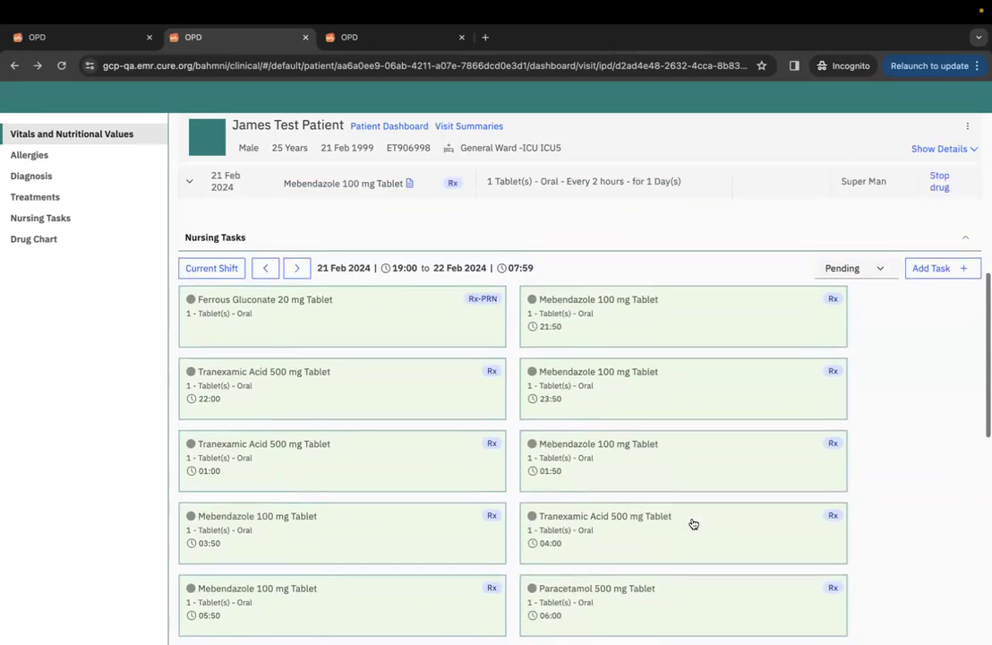
pyautogui.scroll(1, 693, 524)
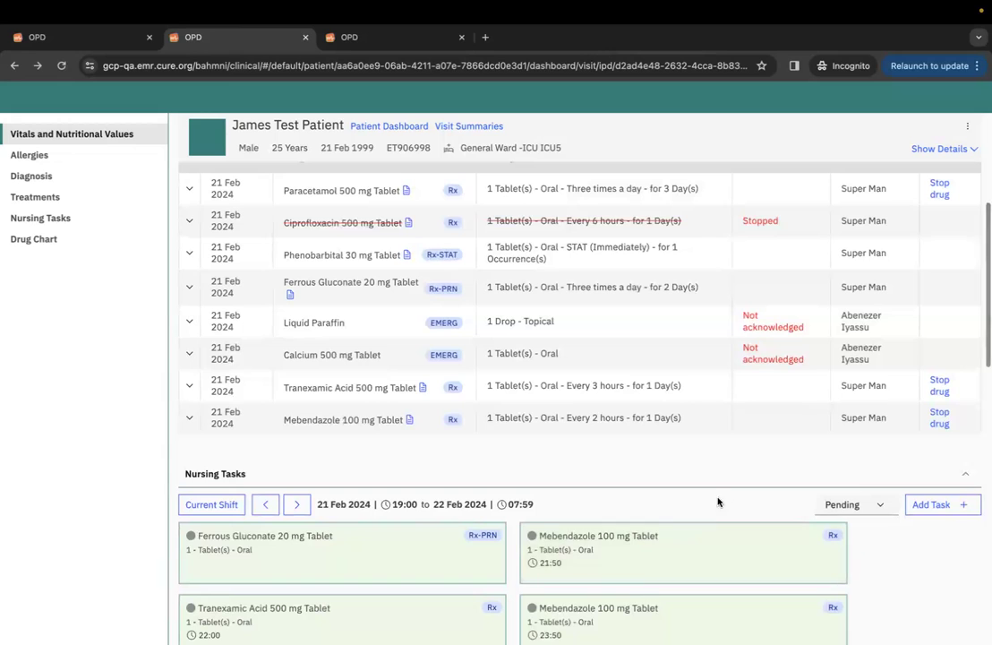
pyautogui.scroll(-1, 724, 501)
pyautogui.scroll(-1, 726, 500)
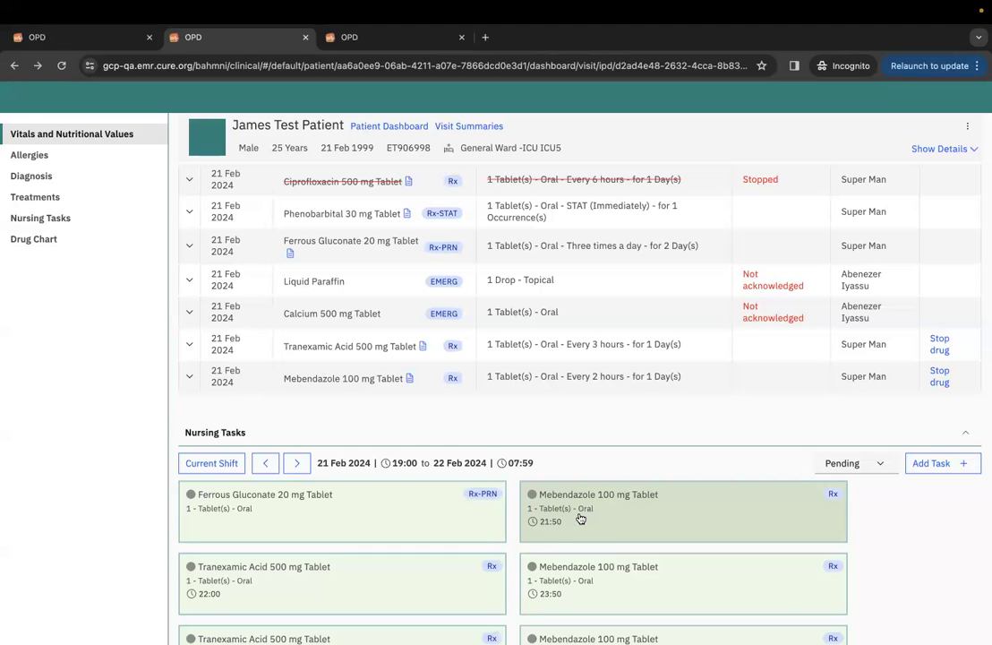
pyautogui.scroll(-1, 580, 519)
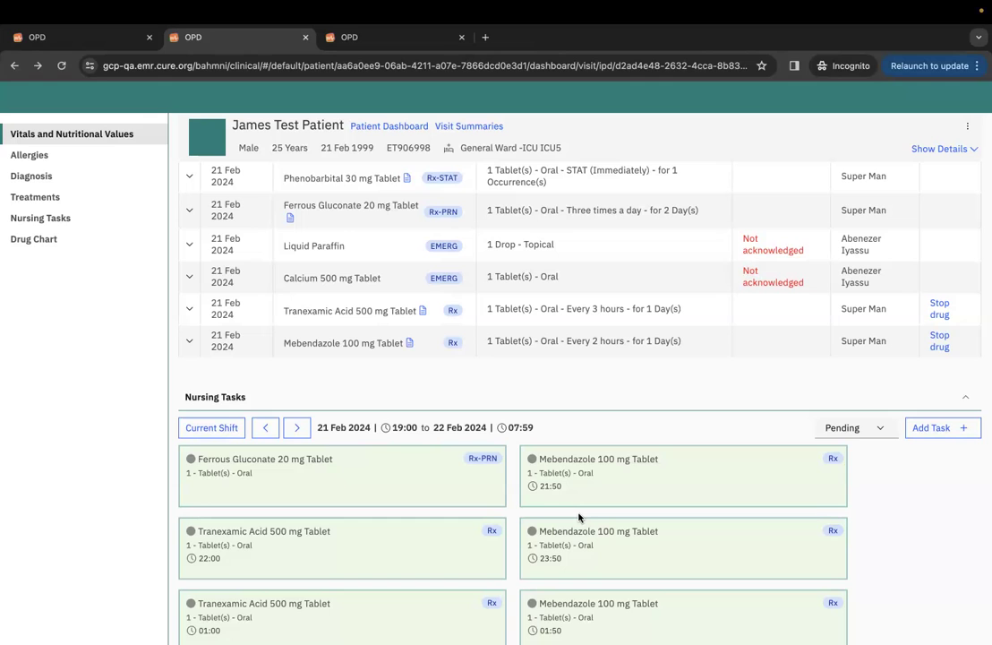
pyautogui.scroll(-1, 578, 516)
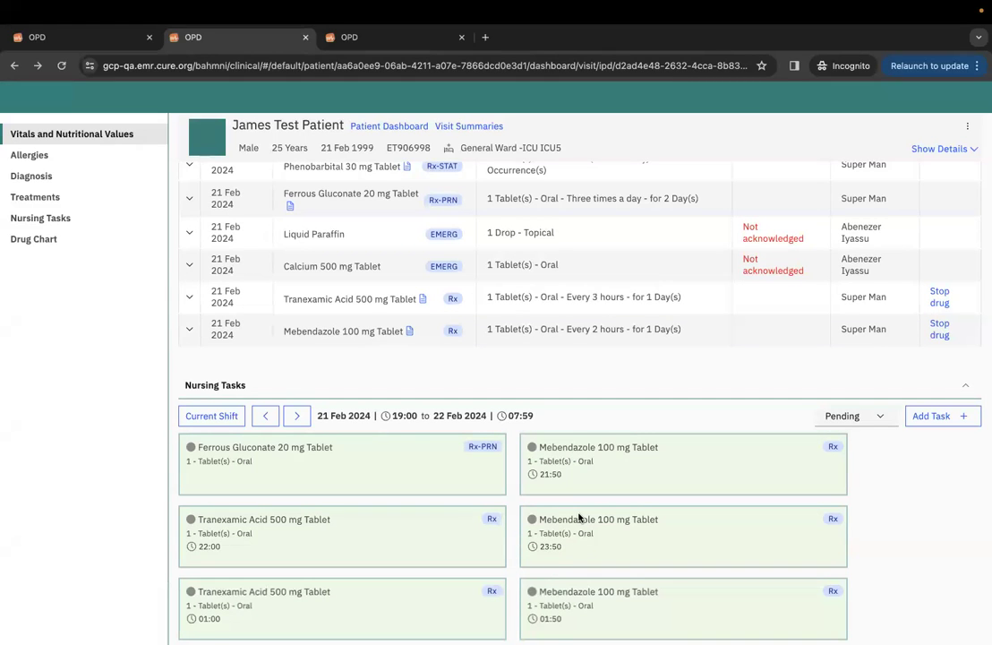
pyautogui.scroll(-1, 578, 516)
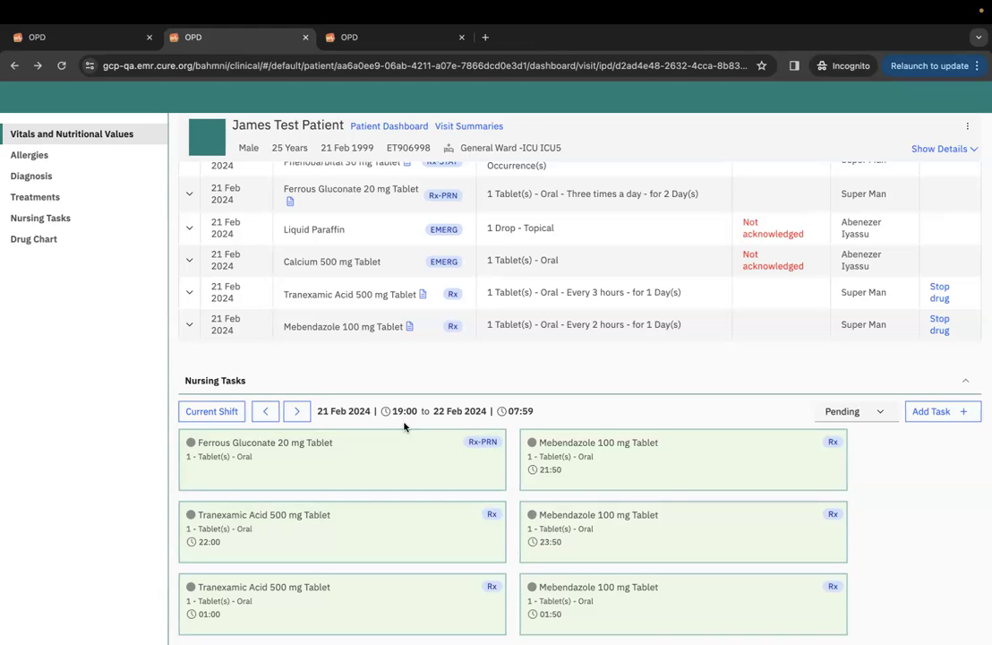
# Open the PRN Ferrous Gluconate task and mark its dose as done.
pyautogui.scroll(-2, 466, 412)
pyautogui.scroll(-8, 465, 432)
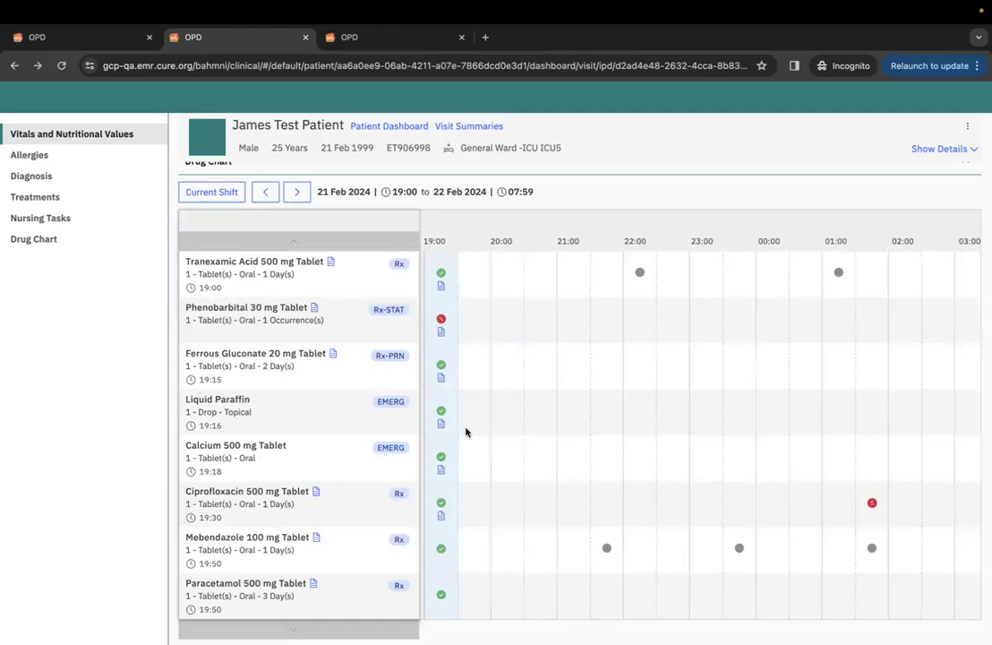
pyautogui.scroll(10, 505, 409)
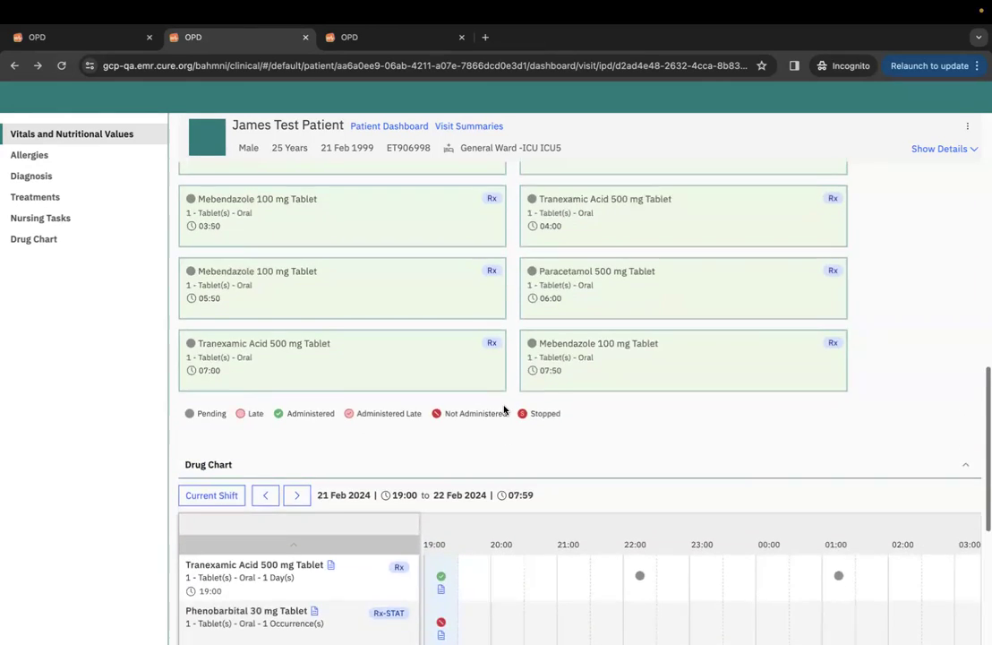
pyautogui.scroll(5, 504, 409)
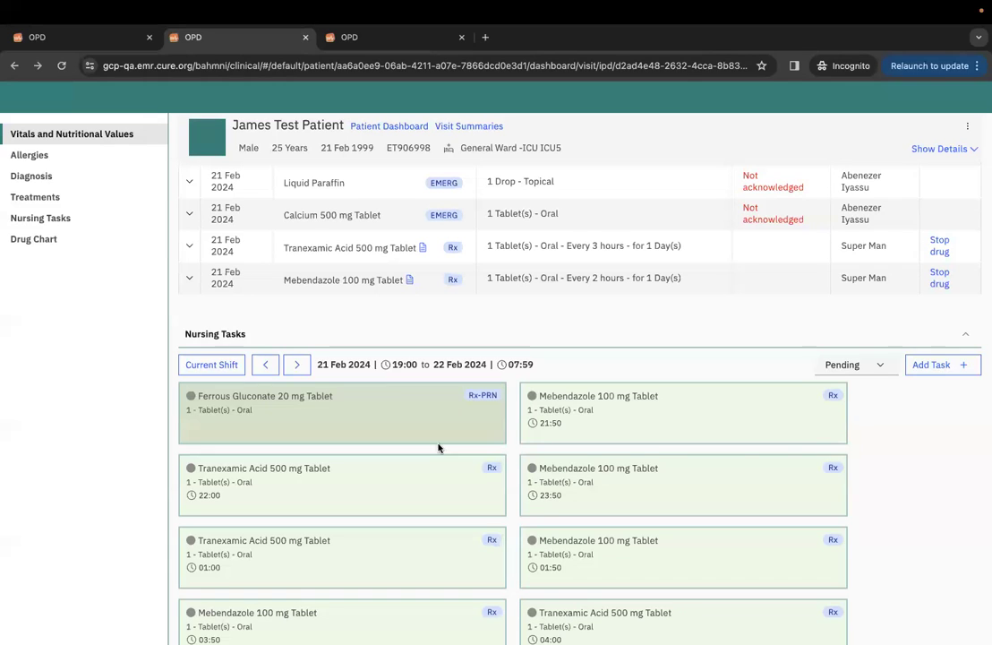
pyautogui.click(427, 432)
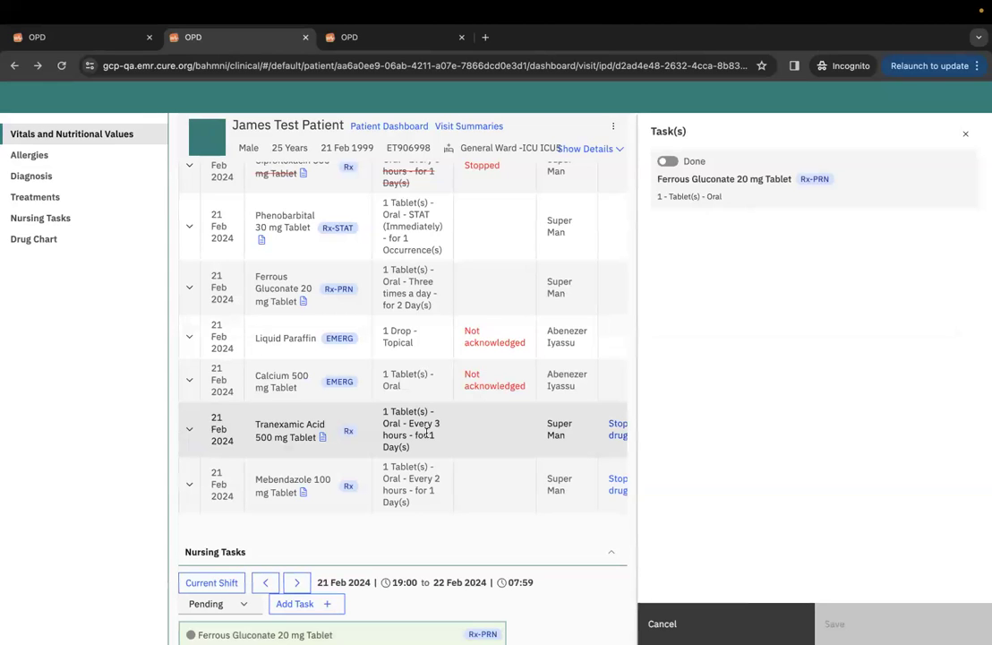
pyautogui.click(667, 161)
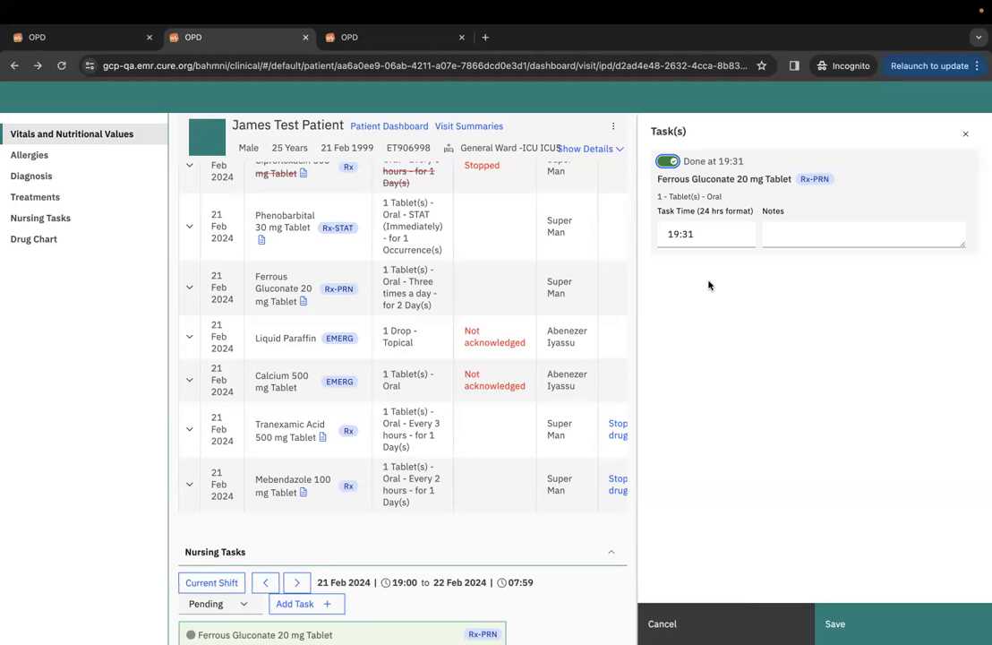
# Change the Ferrous Gluconate task time to 15:31, then discard the task details without saving.
pyautogui.click(678, 235)
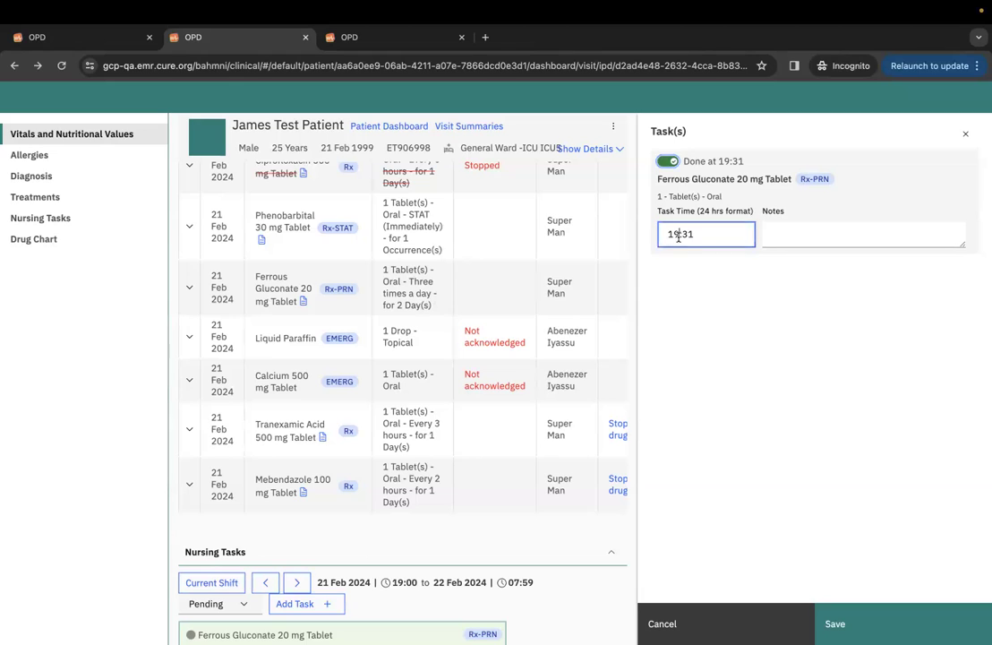
pyautogui.press('BackSpace')
pyautogui.write('5')
pyautogui.click(741, 301)
pyautogui.click(772, 234)
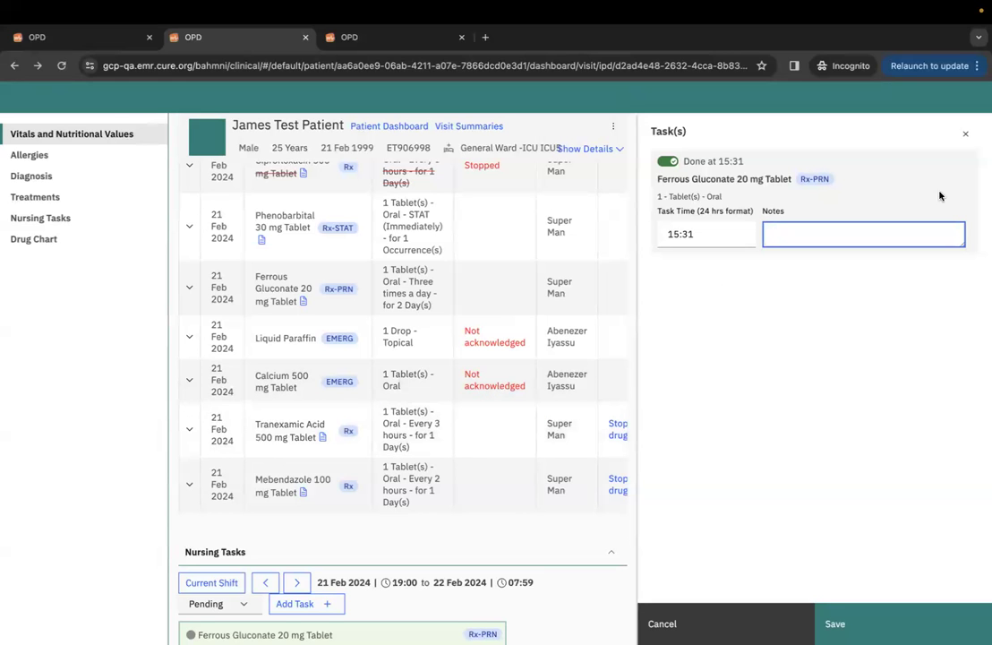
pyautogui.click(965, 133)
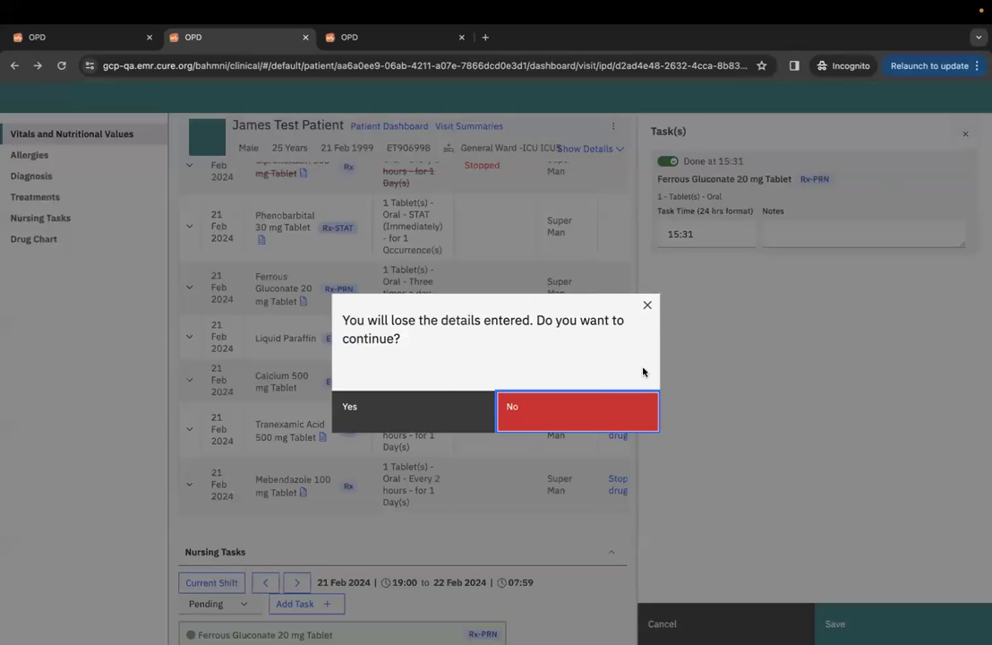
pyautogui.click(469, 410)
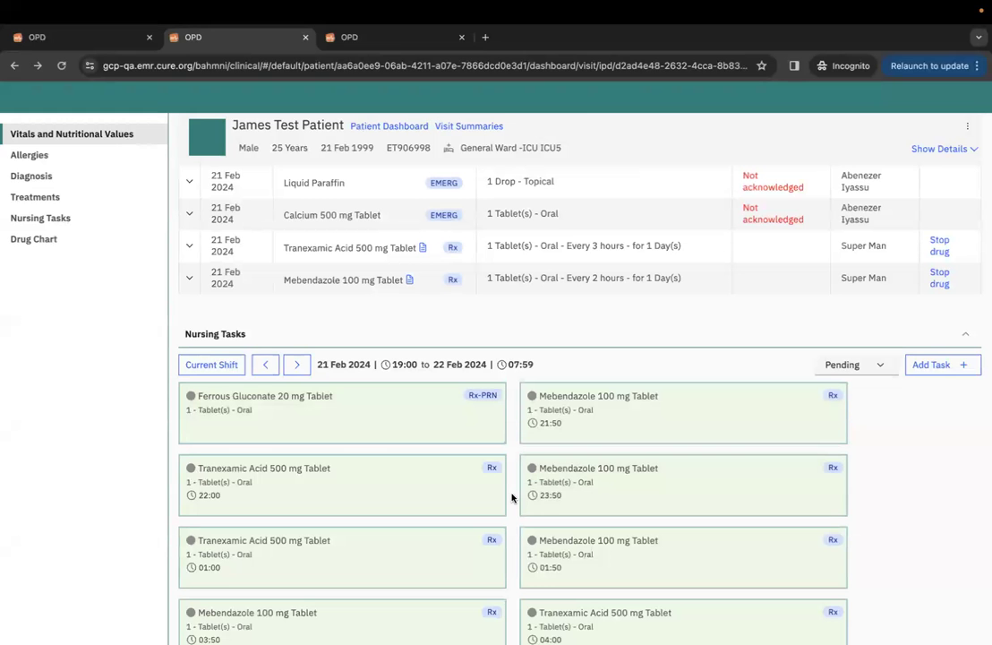
# View the Mebendazole 21:50 task details and close them.
pyautogui.scroll(-1, 516, 496)
pyautogui.scroll(-1, 513, 497)
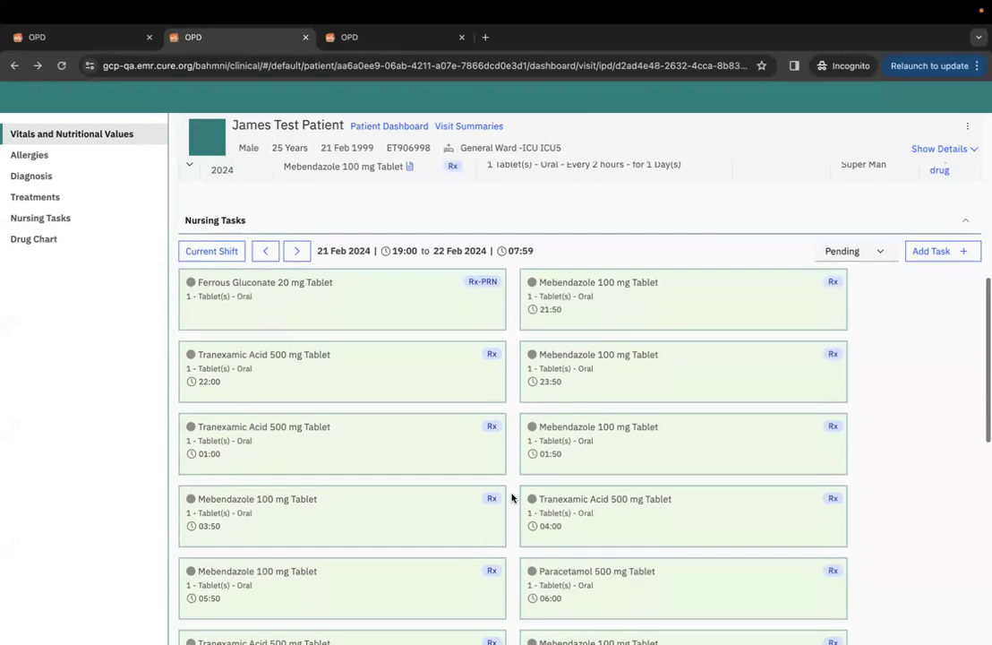
pyautogui.click(608, 323)
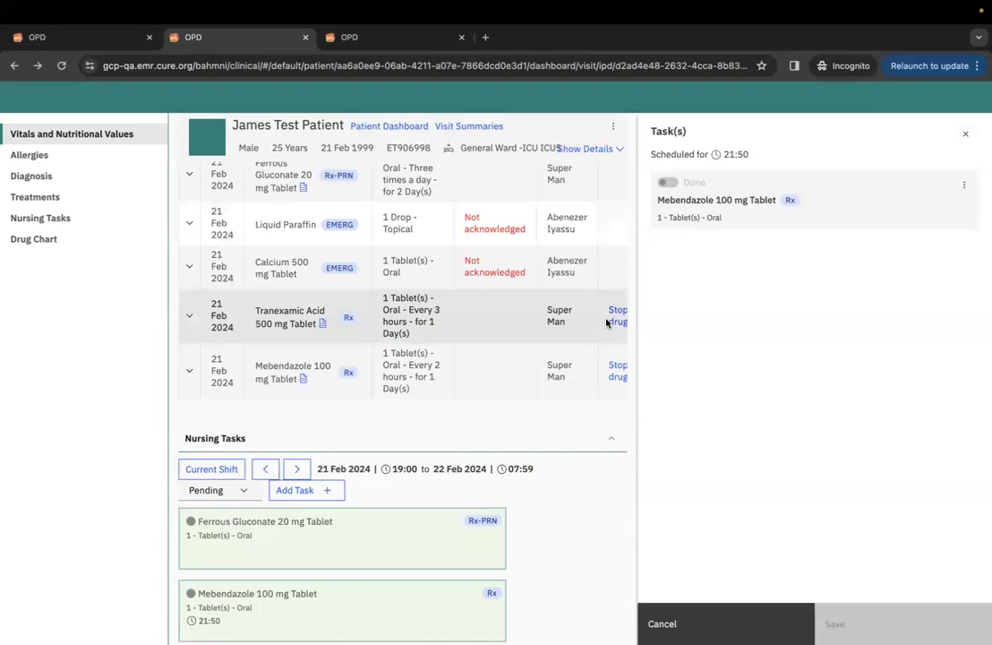
pyautogui.click(964, 136)
pyautogui.scroll(3, 765, 354)
pyautogui.scroll(2, 768, 355)
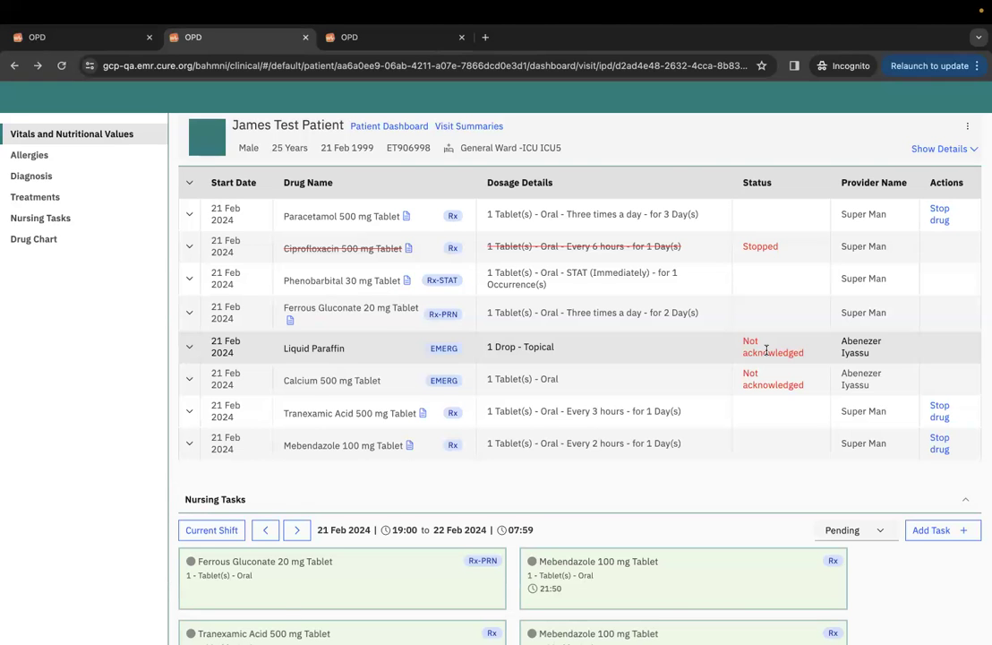
# Leave the IPD dashboard via the medication orders tab and patient search, returning to Bahmni Home.
pyautogui.scroll(-2, 729, 454)
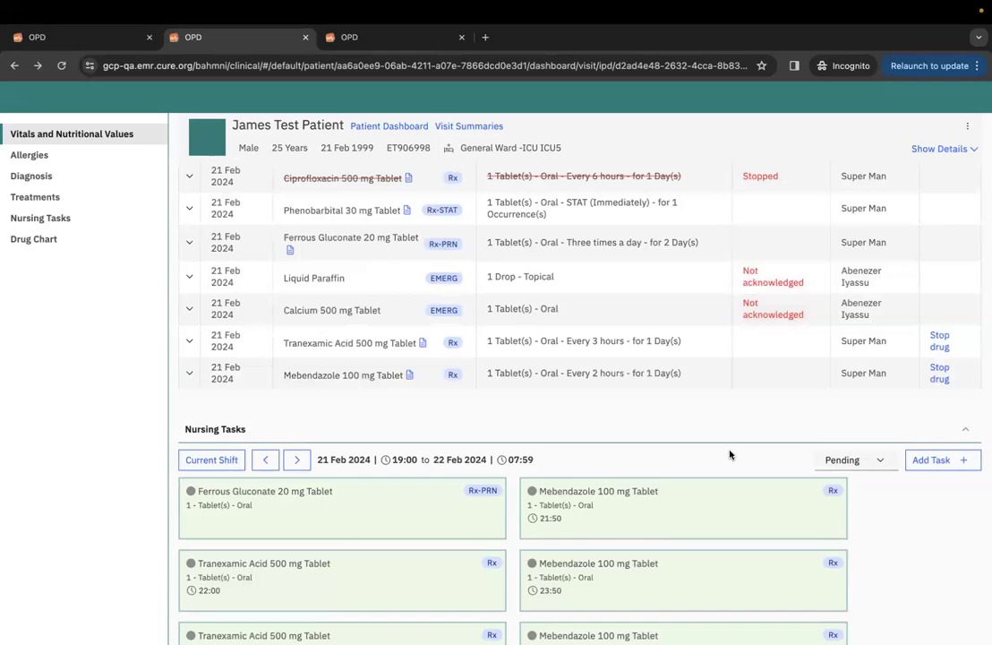
pyautogui.scroll(-2, 707, 459)
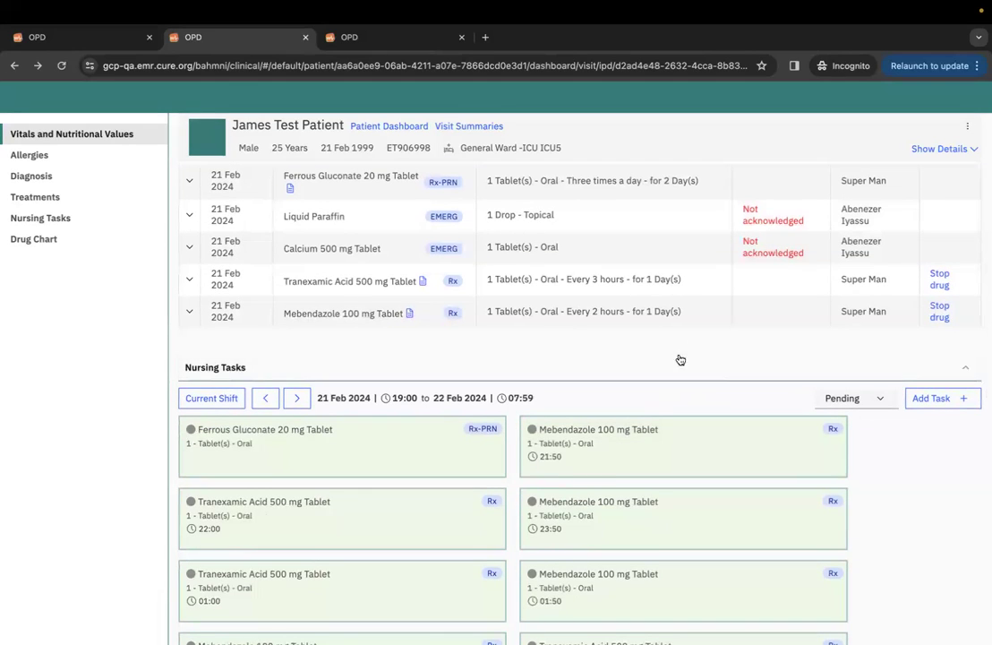
pyautogui.scroll(-5, 704, 384)
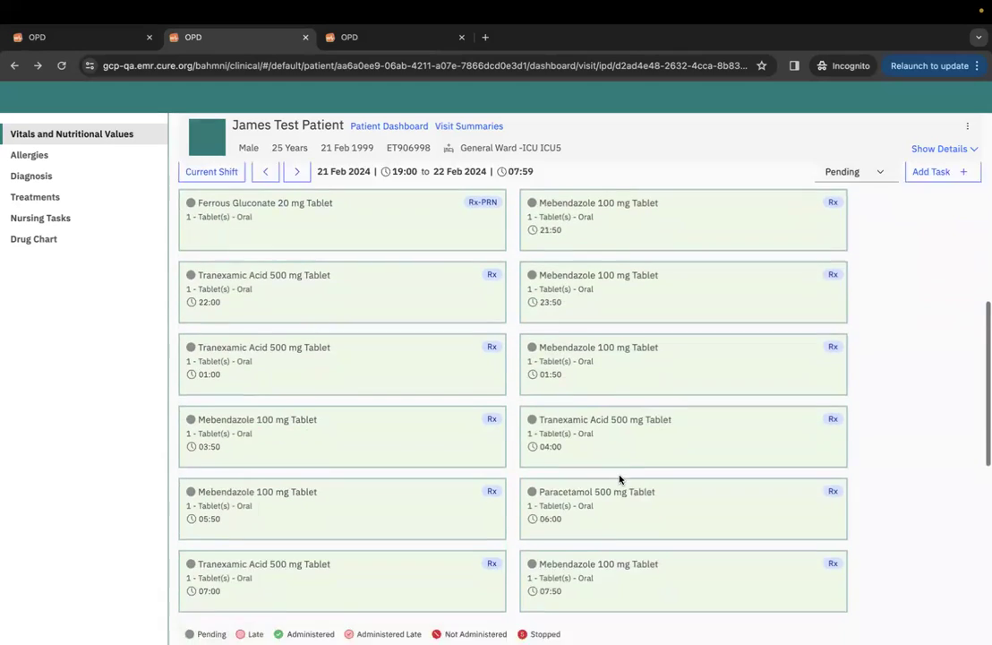
pyautogui.scroll(-2, 619, 479)
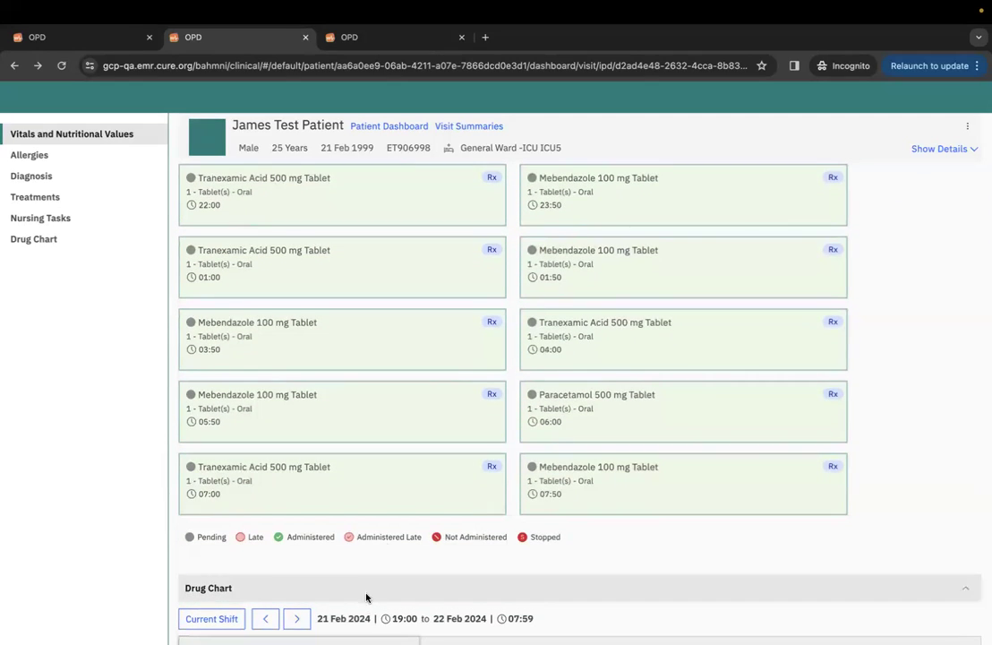
pyautogui.scroll(-1, 401, 517)
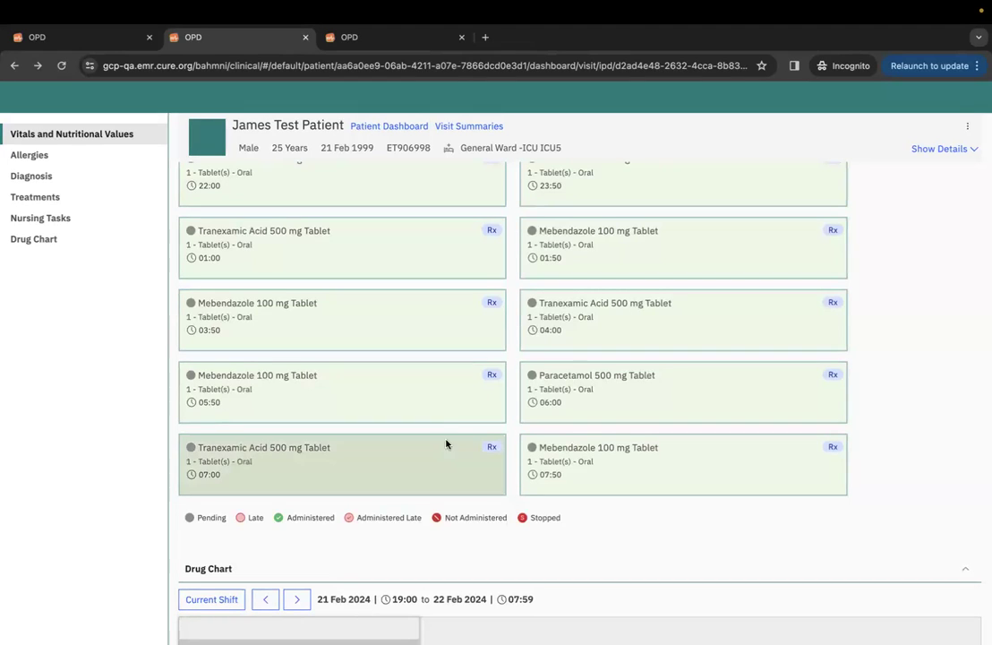
pyautogui.scroll(1, 408, 269)
pyautogui.scroll(10, 388, 299)
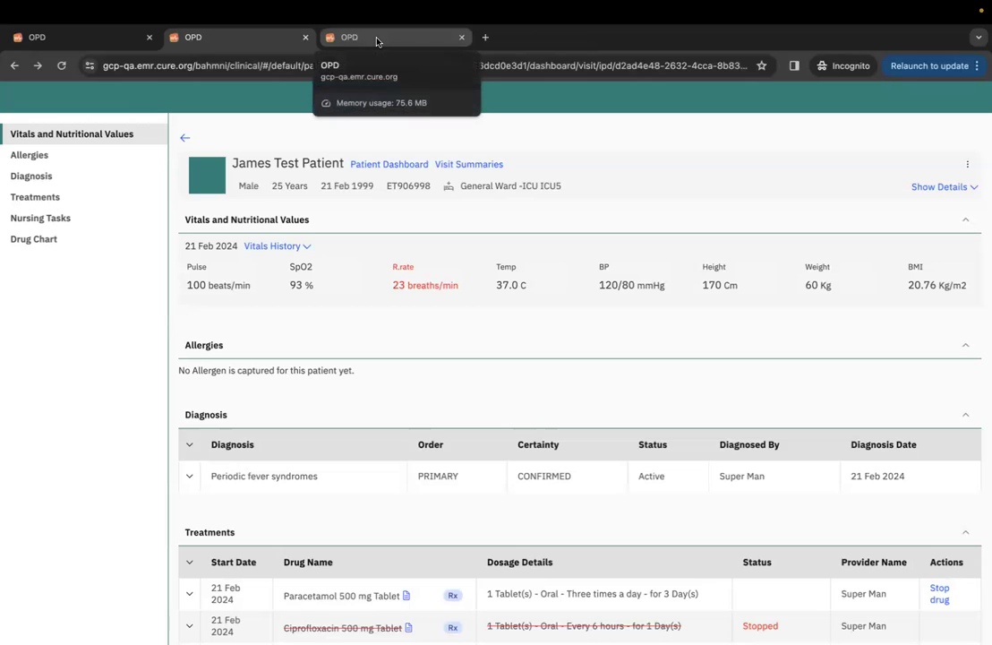
pyautogui.click(376, 40)
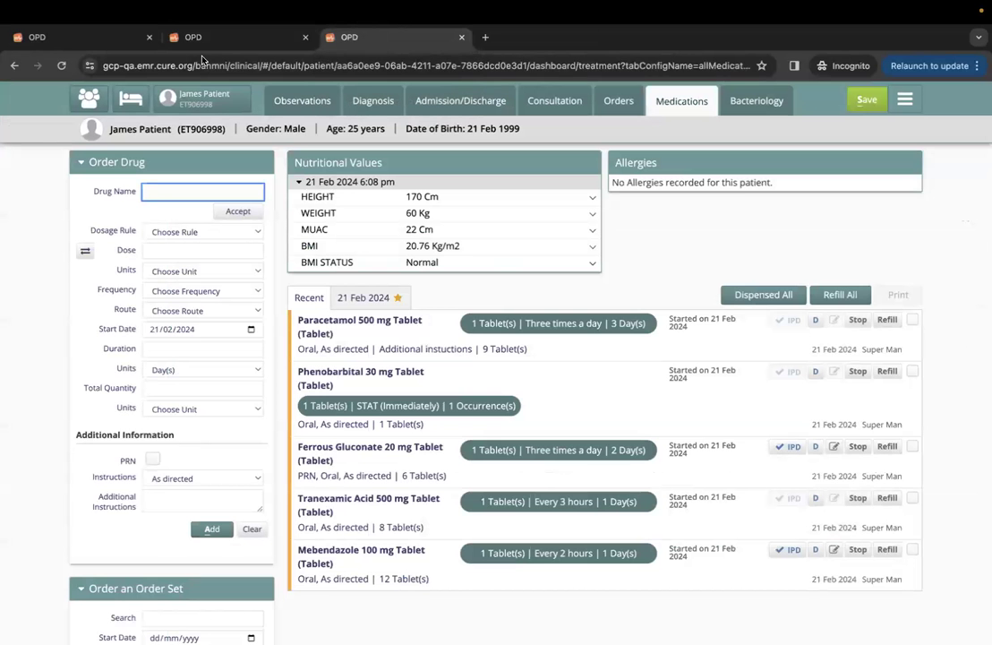
pyautogui.click(88, 96)
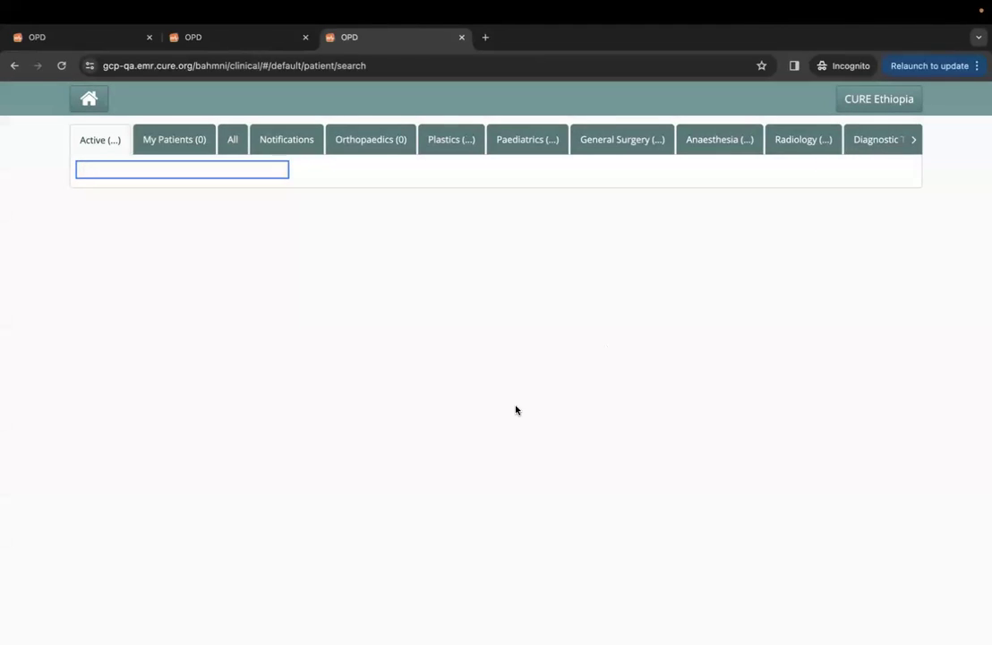
pyautogui.click(91, 100)
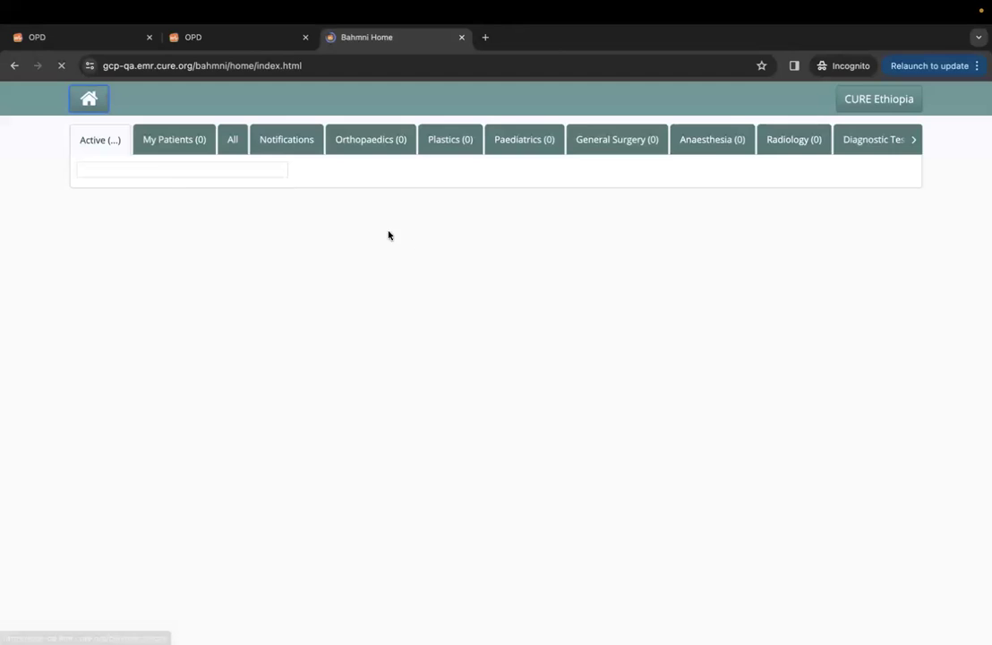
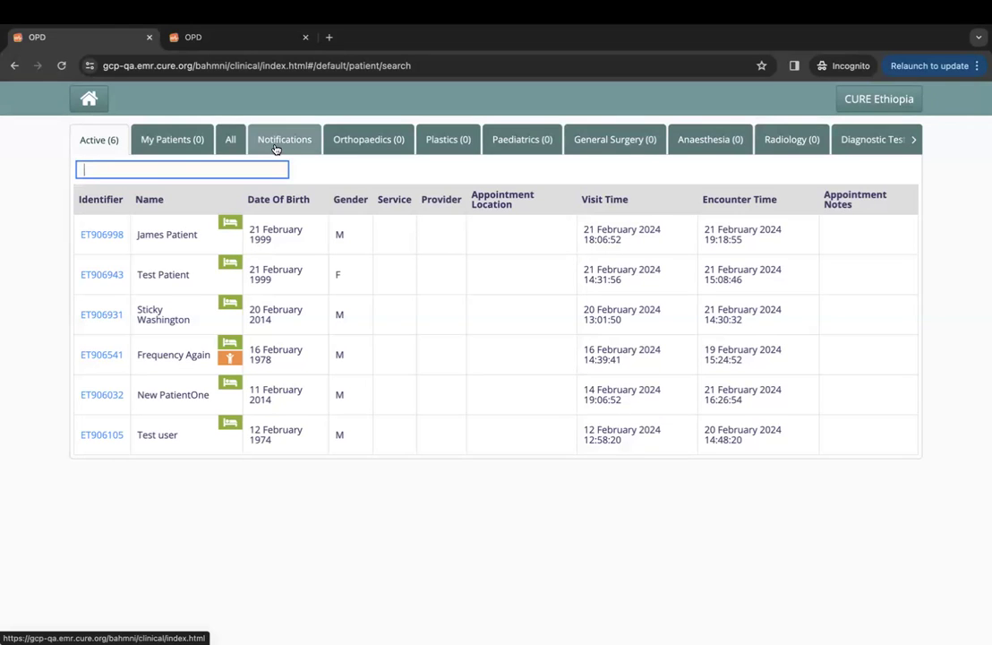
# Acknowledge the 50-year-old patient's emergency Multivitamin Tablet order in Notifications with the note 'notes'.
pyautogui.click(279, 145)
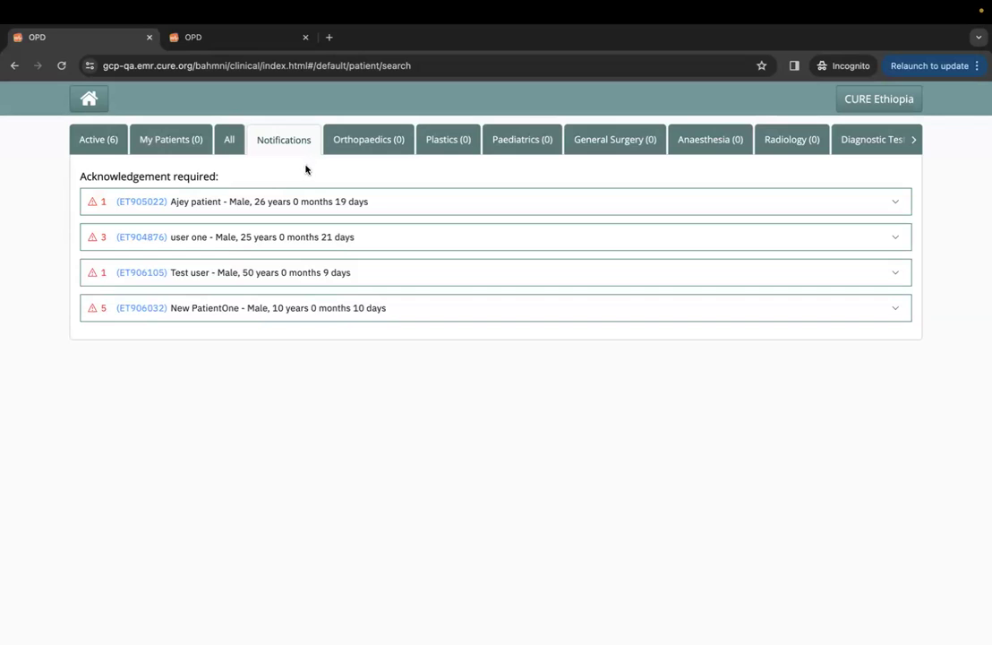
pyautogui.click(217, 274)
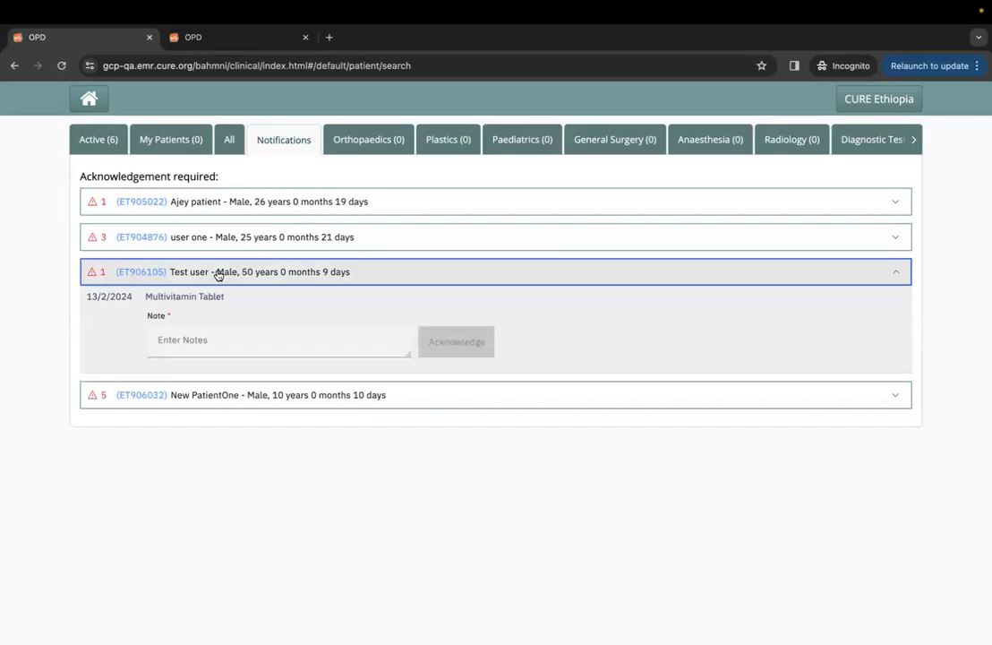
pyautogui.click(192, 342)
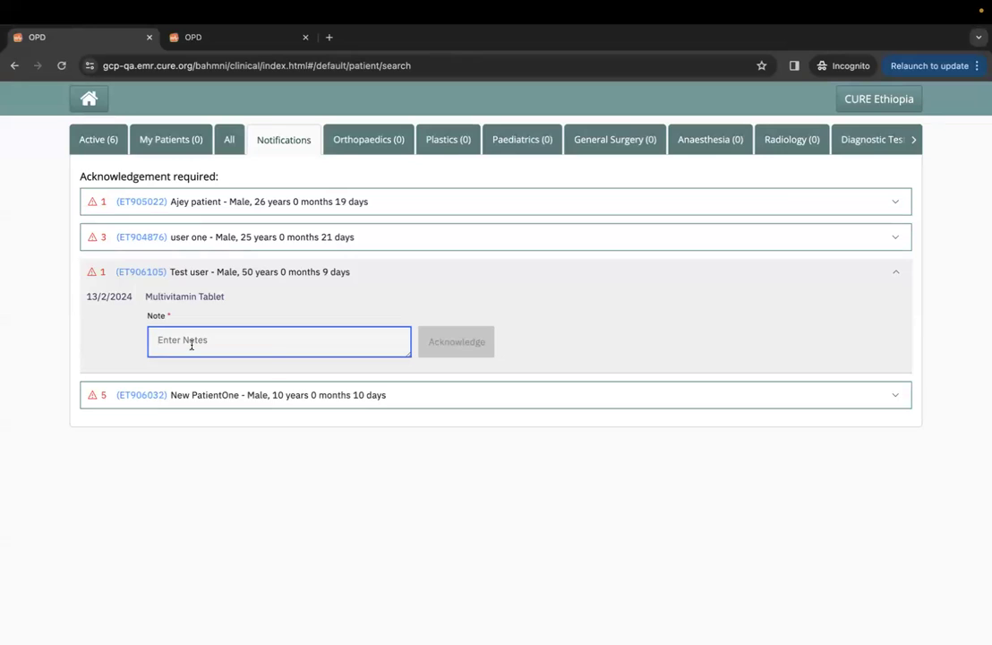
pyautogui.write('notes')
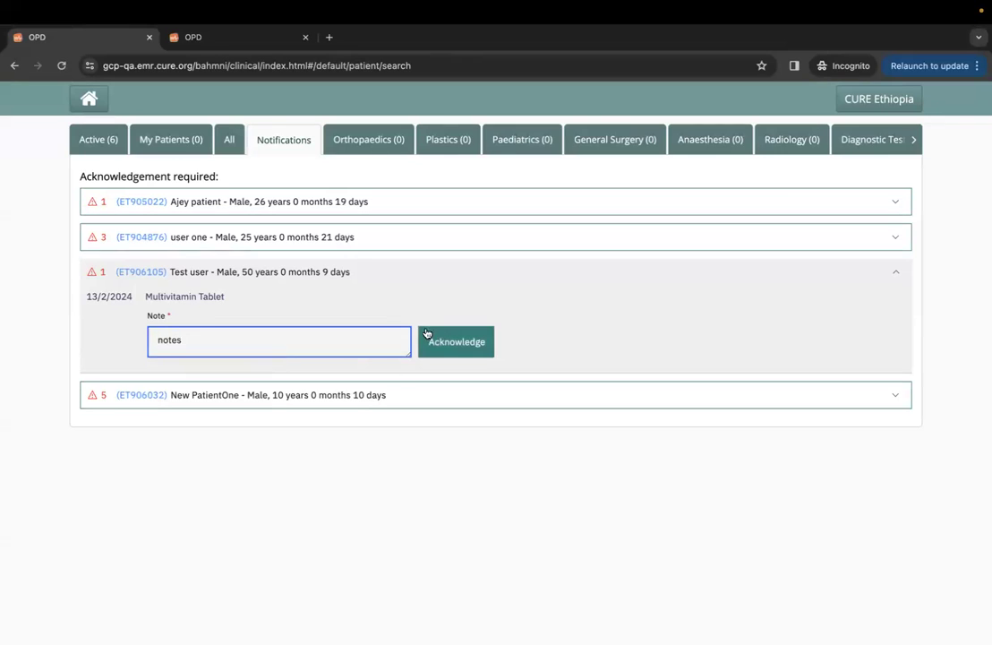
pyautogui.click(448, 348)
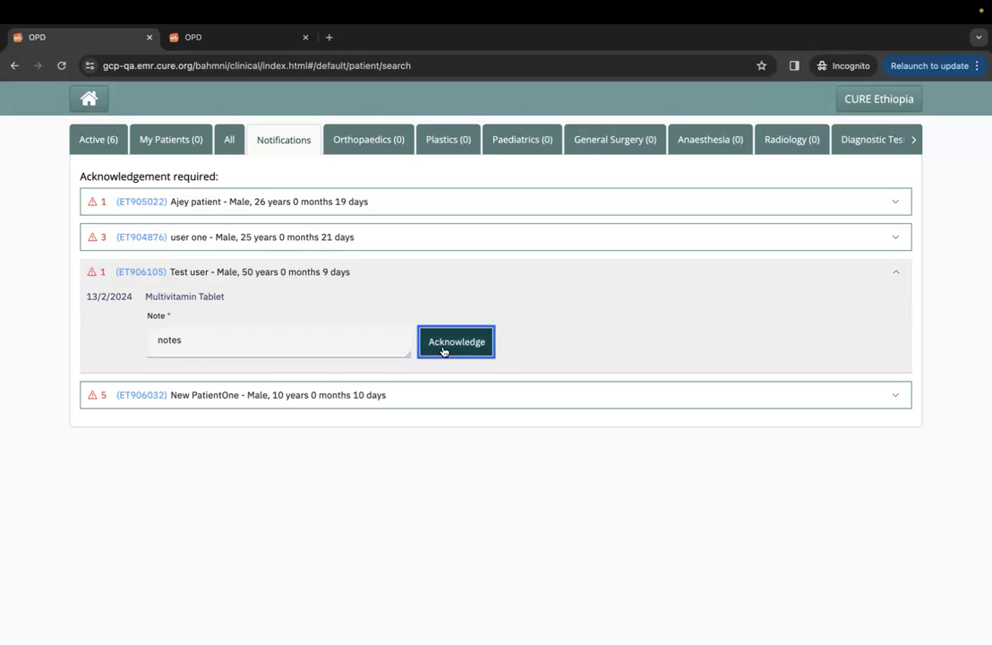
# From the Active patient list, open the 10-year-old male patient's dashboard and his 14 Feb 2024 IPD visit.
pyautogui.click(210, 41)
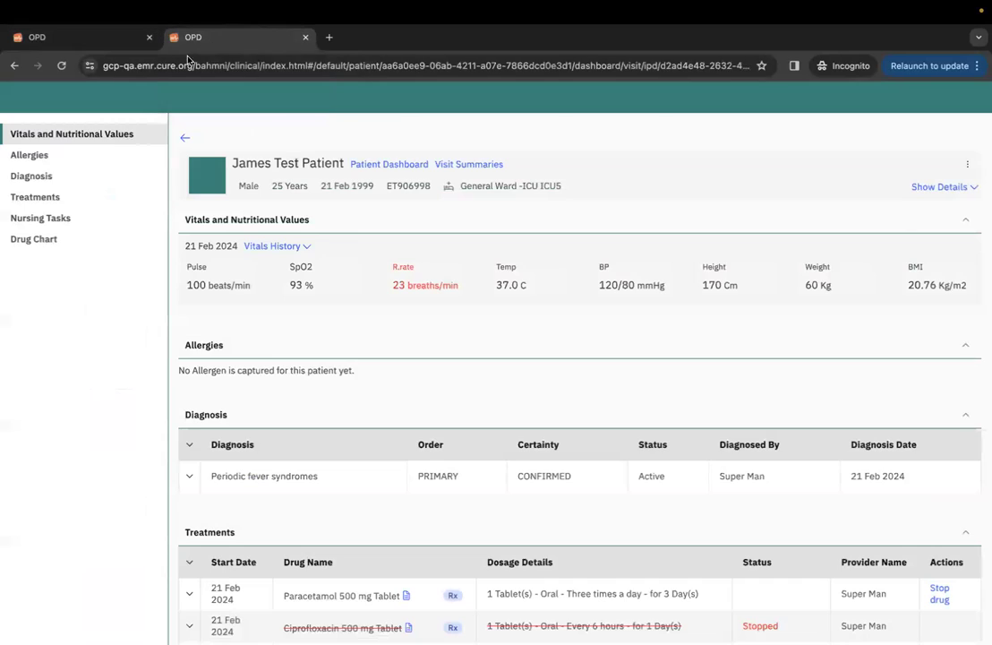
pyautogui.click(99, 36)
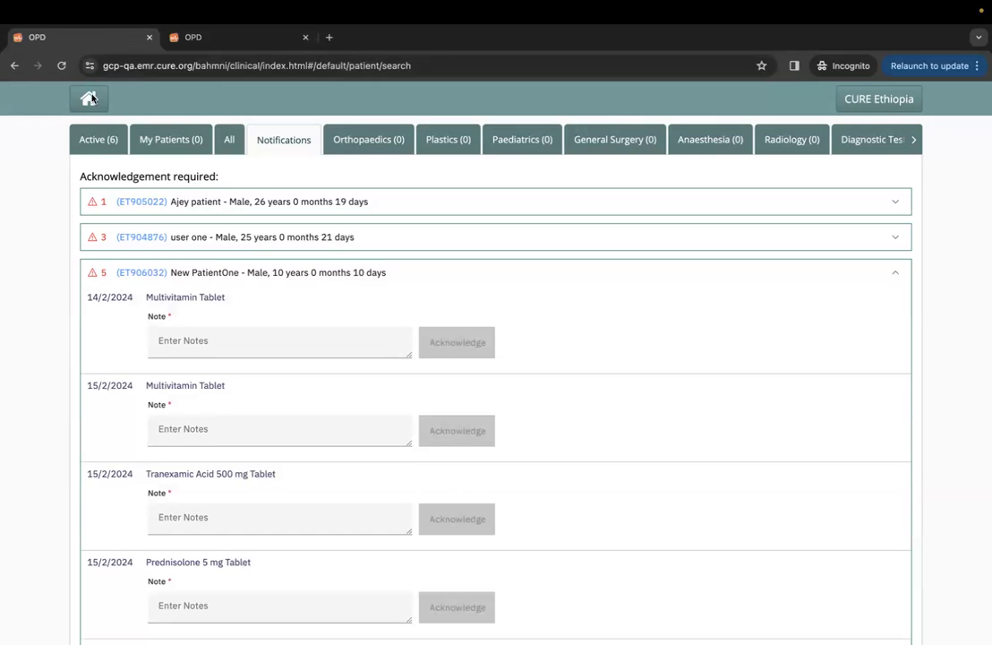
pyautogui.click(100, 139)
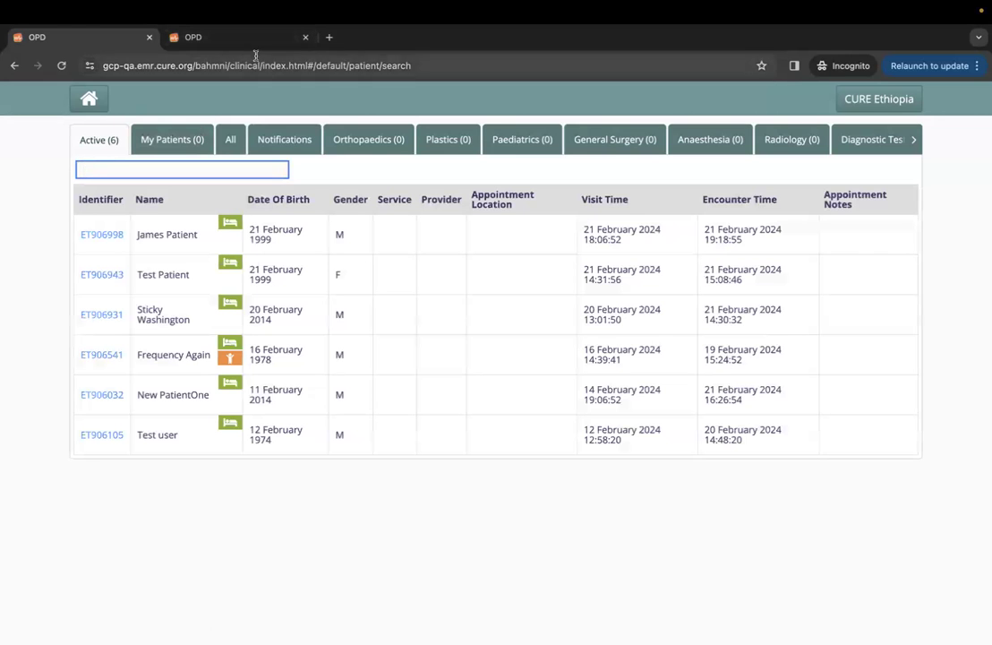
pyautogui.click(111, 396)
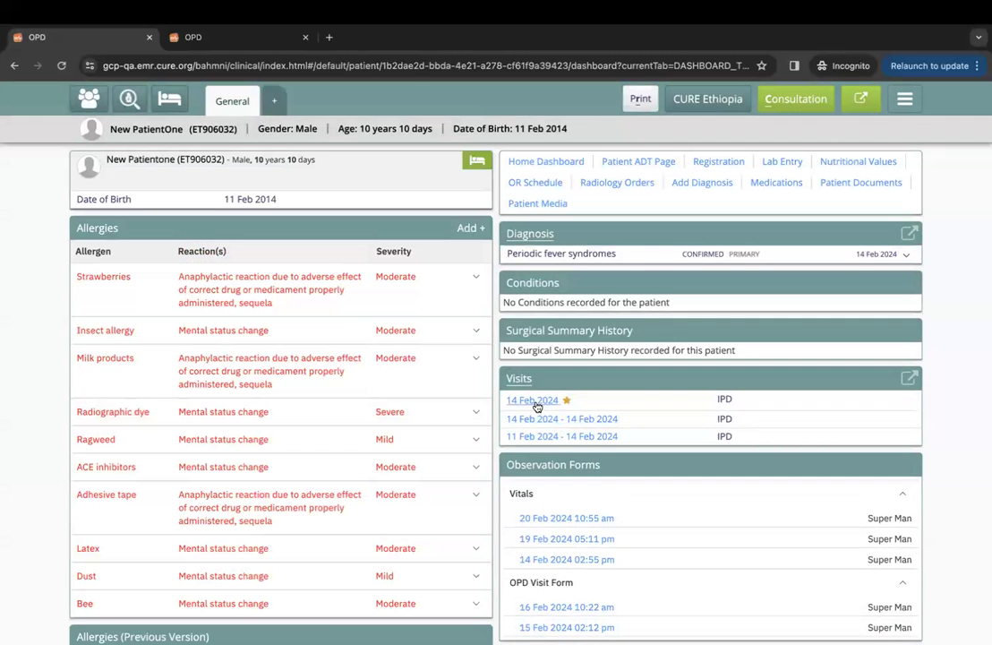
pyautogui.click(535, 402)
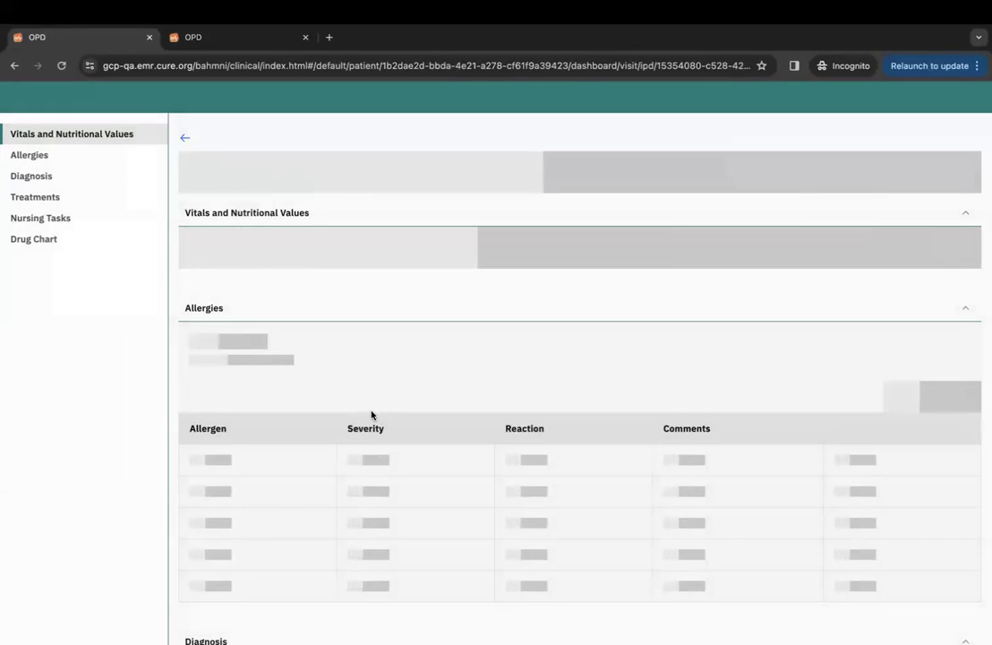
# Scroll through the Treatments list of the 14 Feb 2024 IPD visit.
pyautogui.scroll(-8, 405, 381)
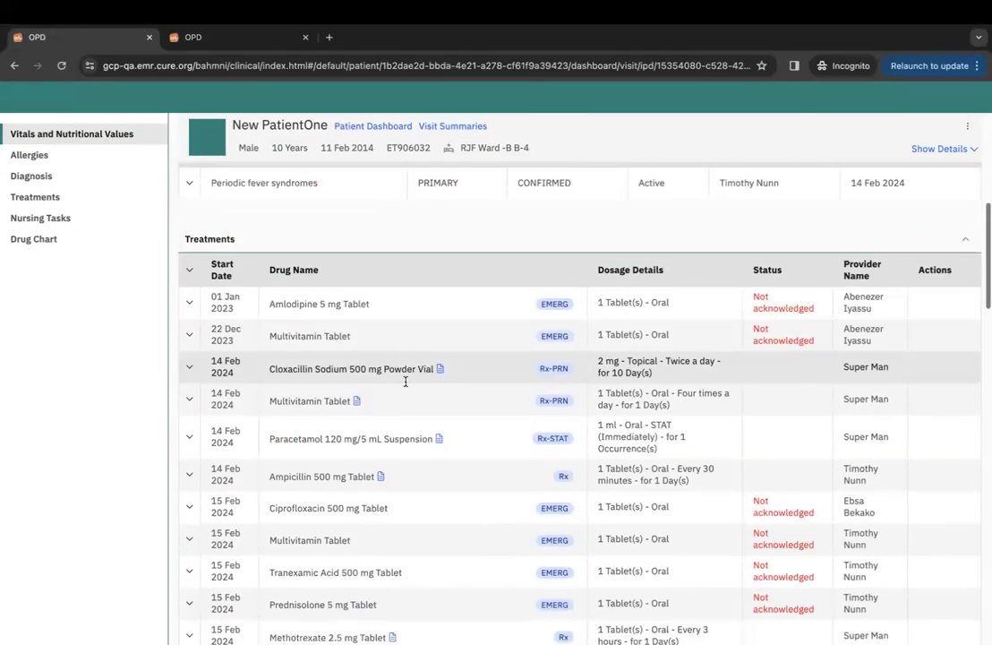
pyautogui.scroll(-5, 406, 381)
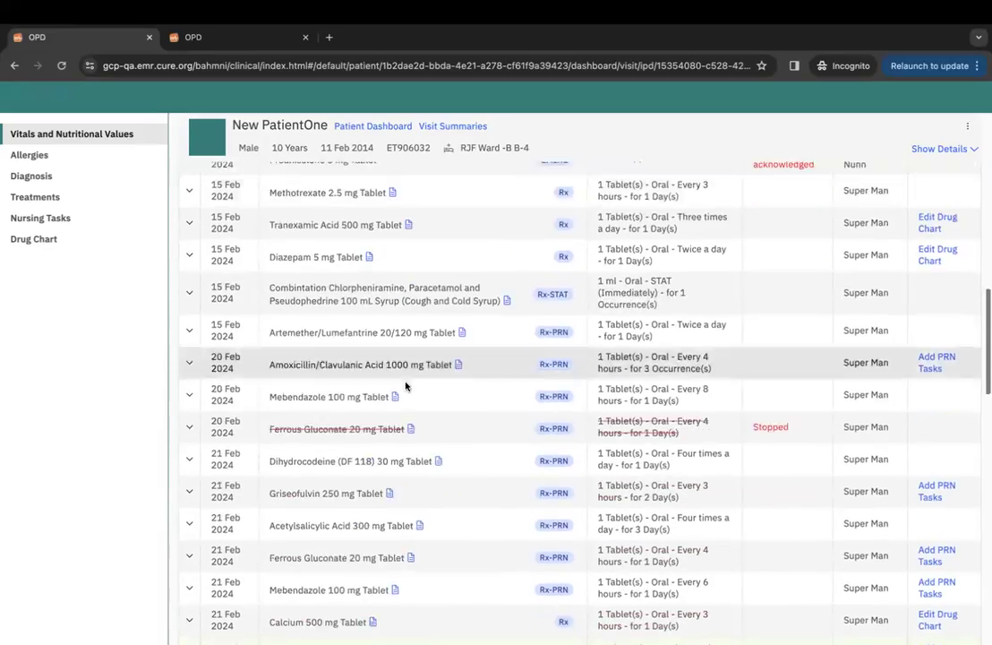
pyautogui.scroll(-1, 406, 382)
pyautogui.scroll(4, 405, 383)
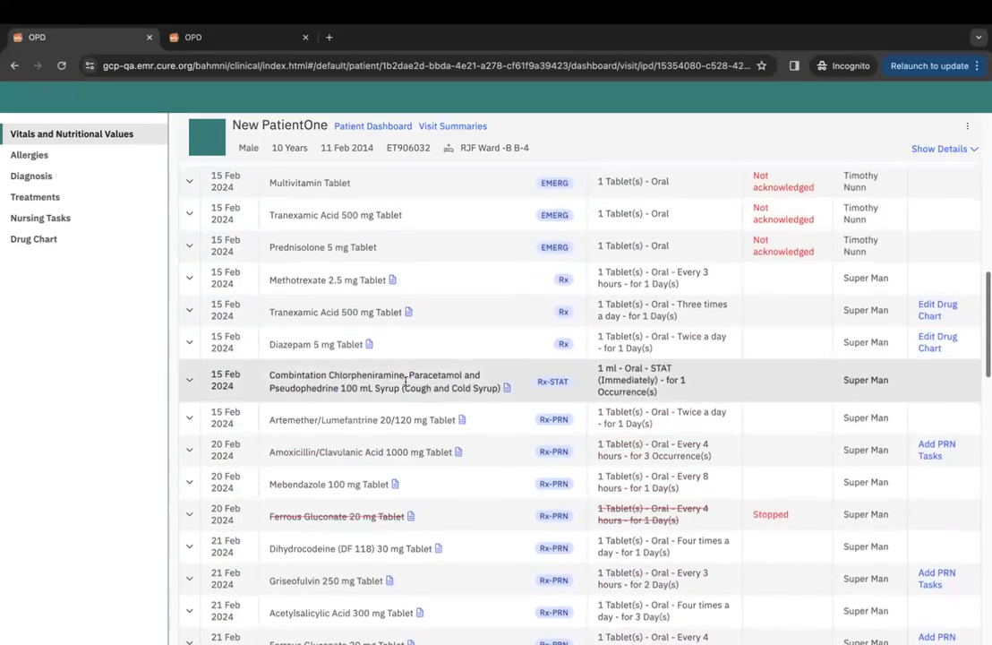
pyautogui.scroll(3, 406, 385)
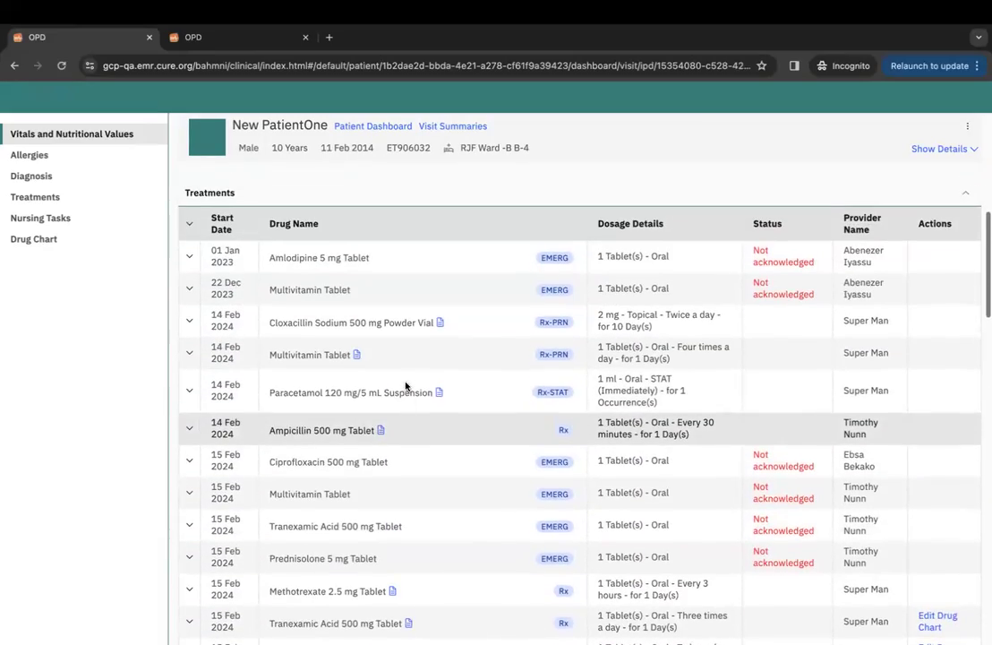
pyautogui.scroll(-1, 325, 412)
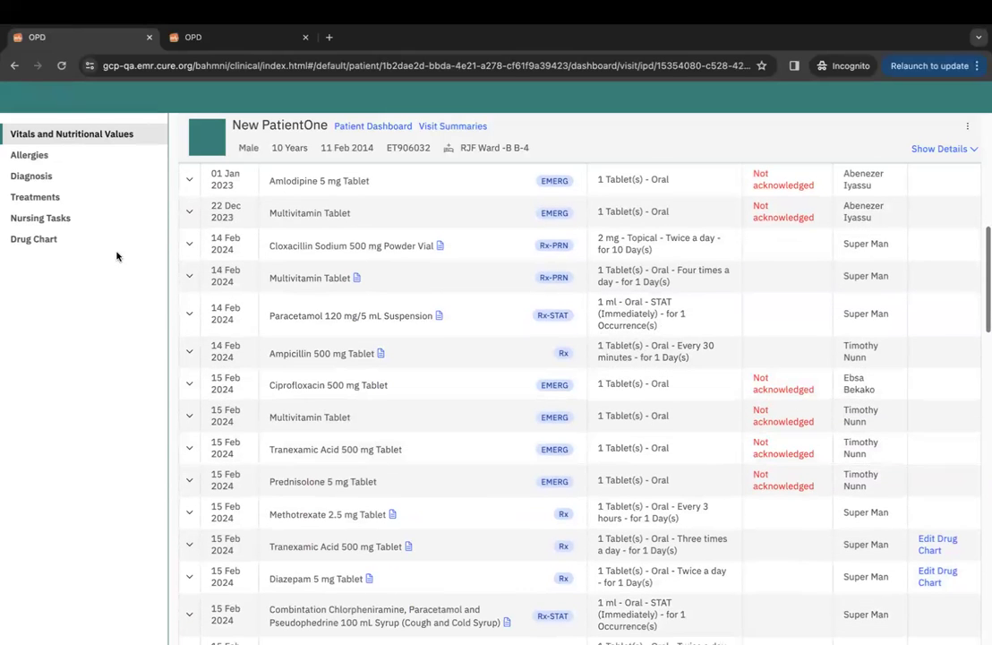
# Open the patient's general dashboard in a new tab, switch to it, and go back to patient search.
pyautogui.click(378, 130)
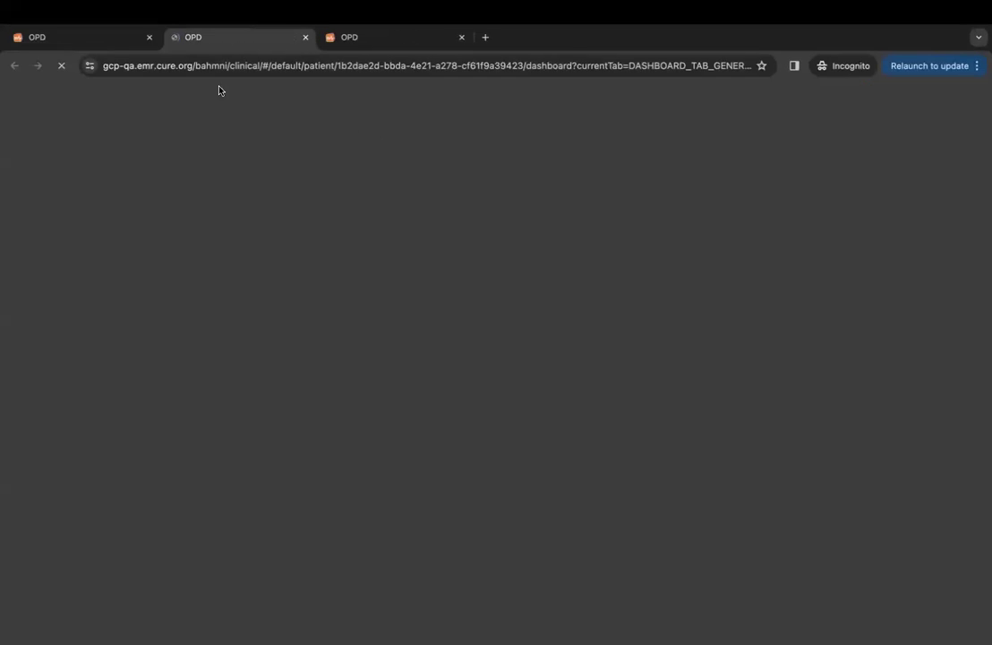
pyautogui.click(122, 40)
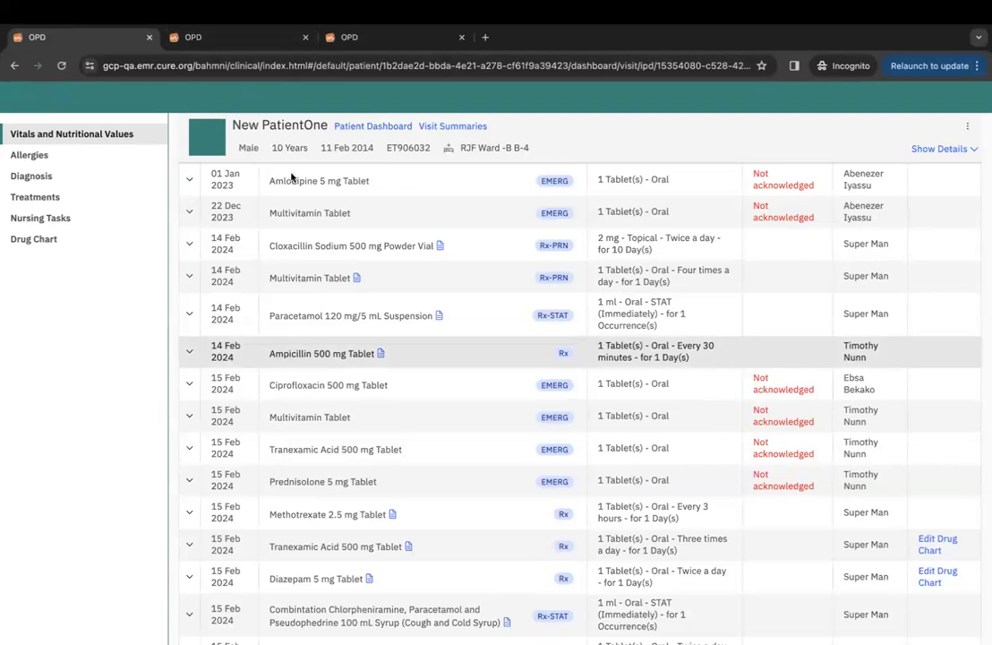
pyautogui.scroll(-6, 376, 350)
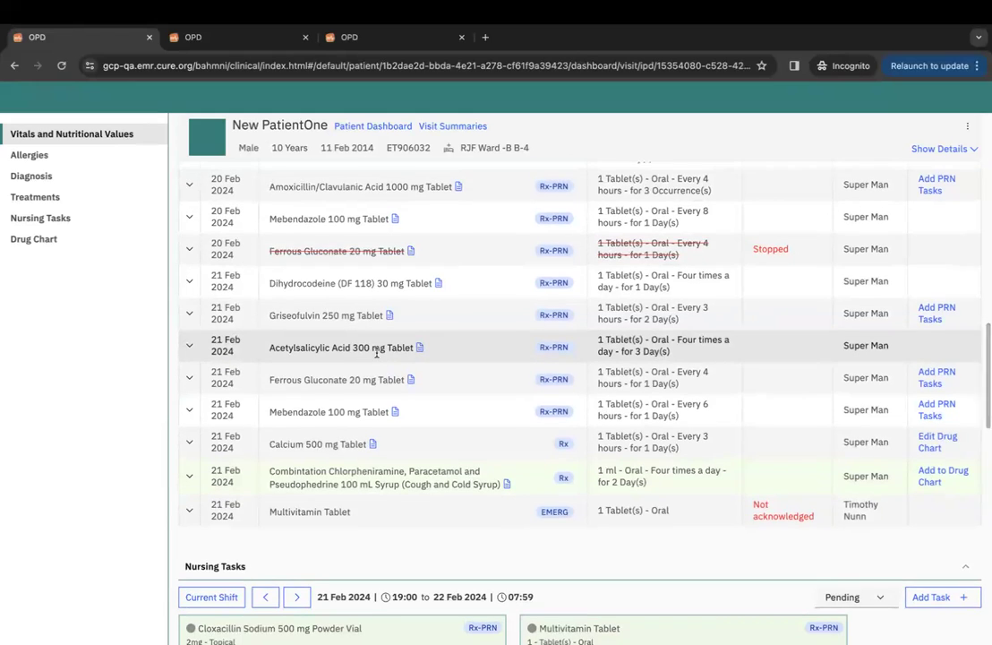
pyautogui.click(235, 48)
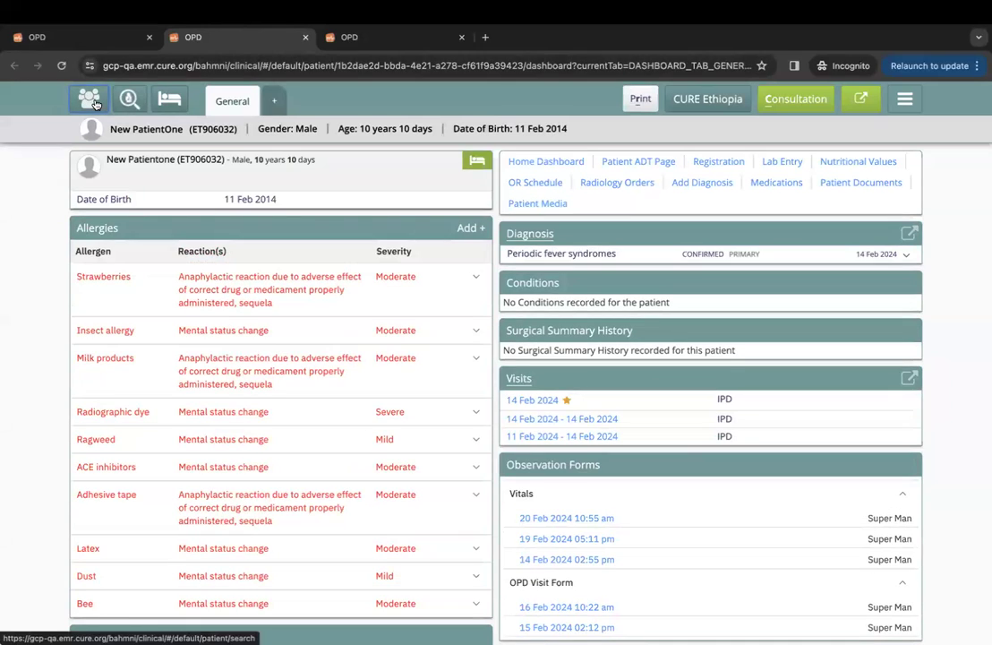
pyautogui.click(93, 101)
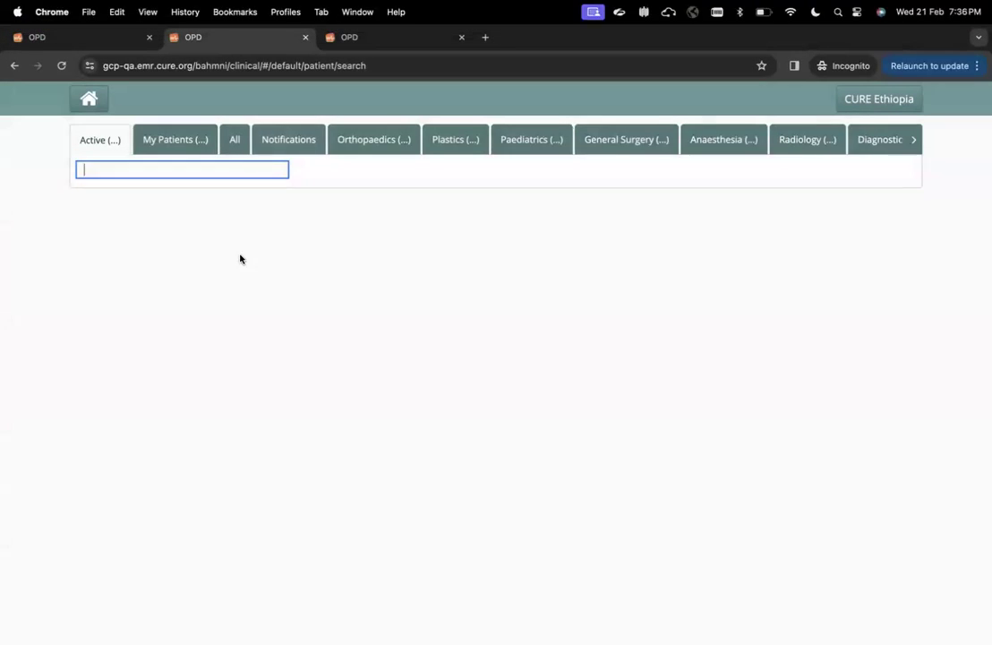
# Review the 10-year-old's five pending acknowledgements in Notifications, then return to Active and close the extra tab.
pyautogui.click(290, 139)
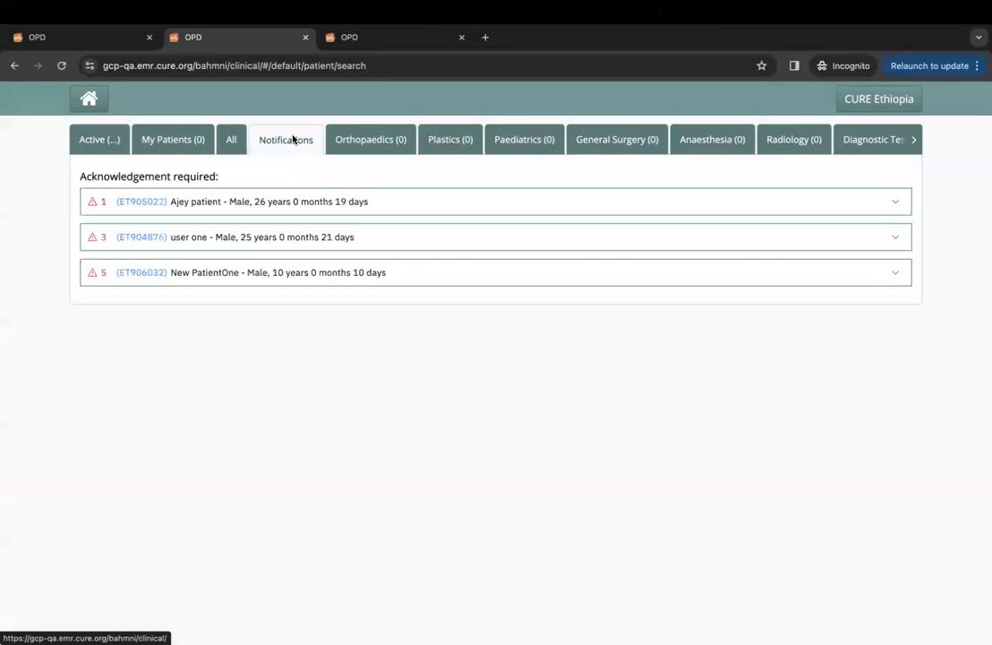
pyautogui.click(230, 271)
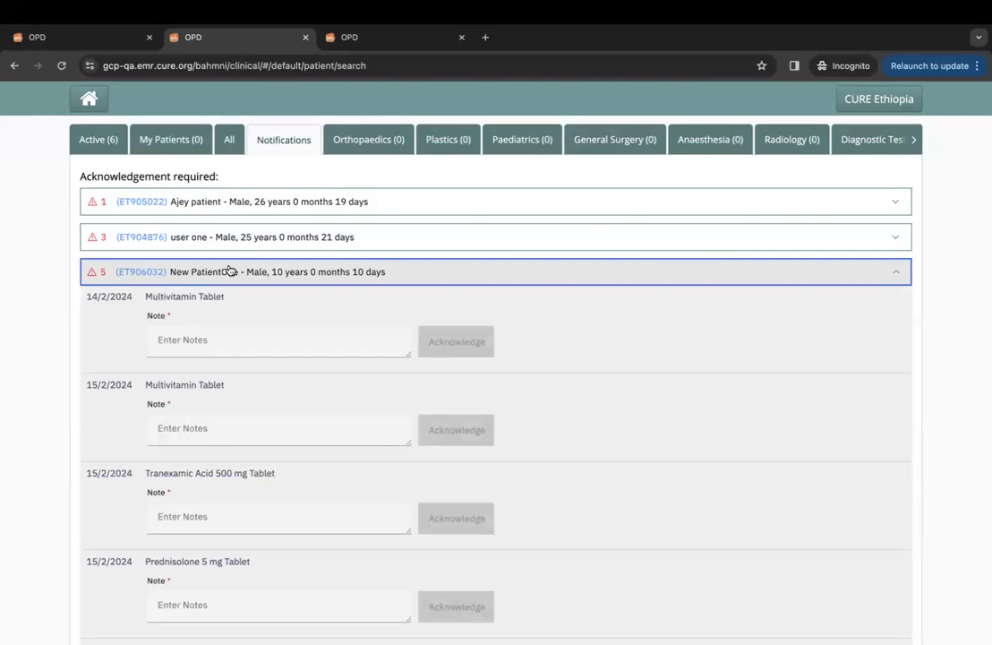
pyautogui.scroll(-2, 202, 332)
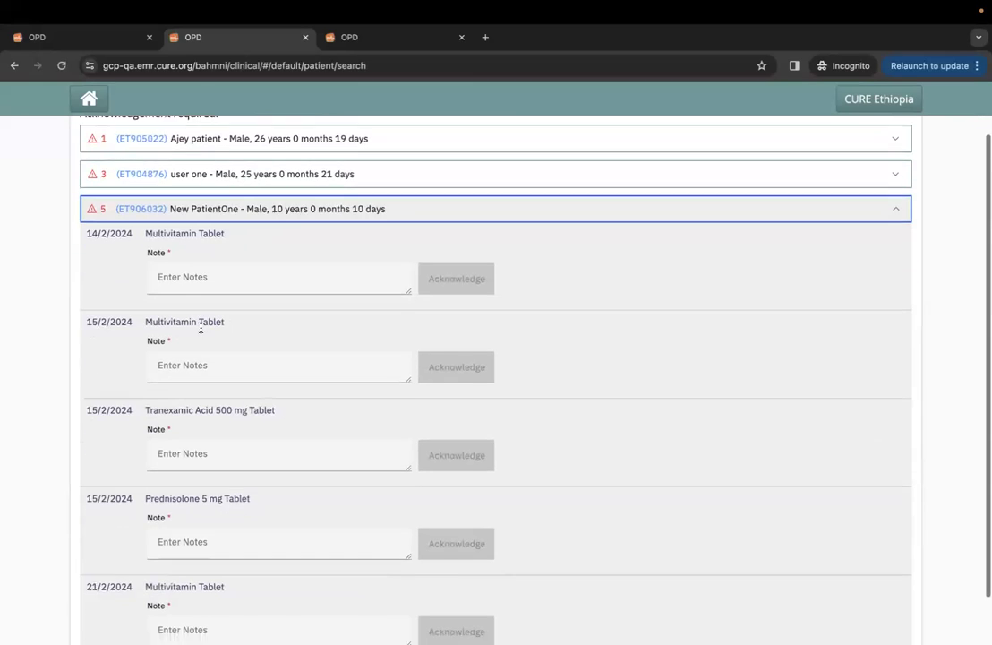
pyautogui.scroll(2, 204, 328)
pyautogui.click(95, 136)
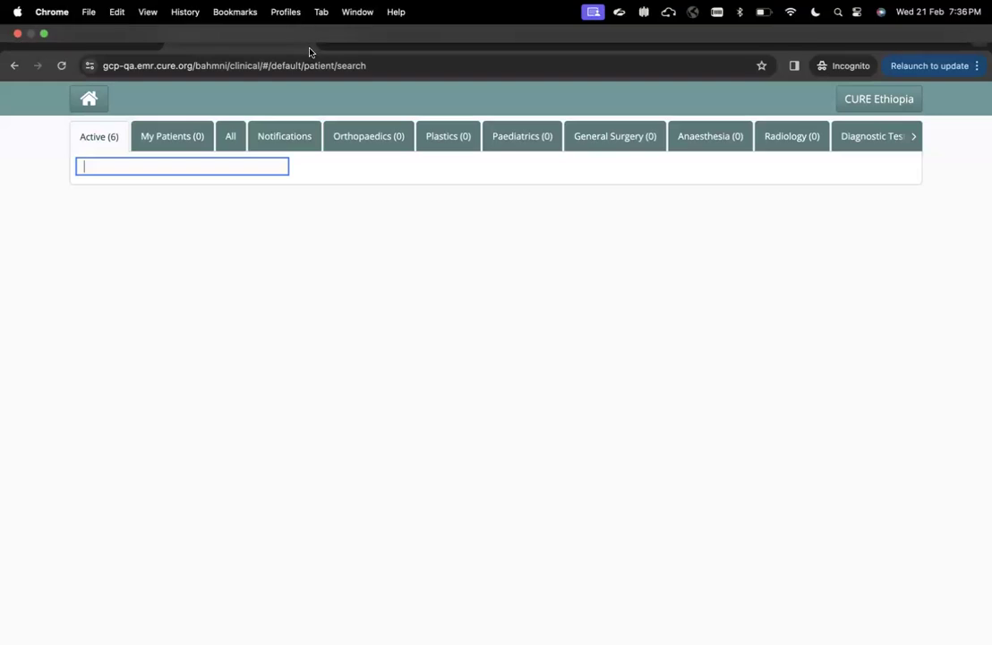
pyautogui.click(305, 36)
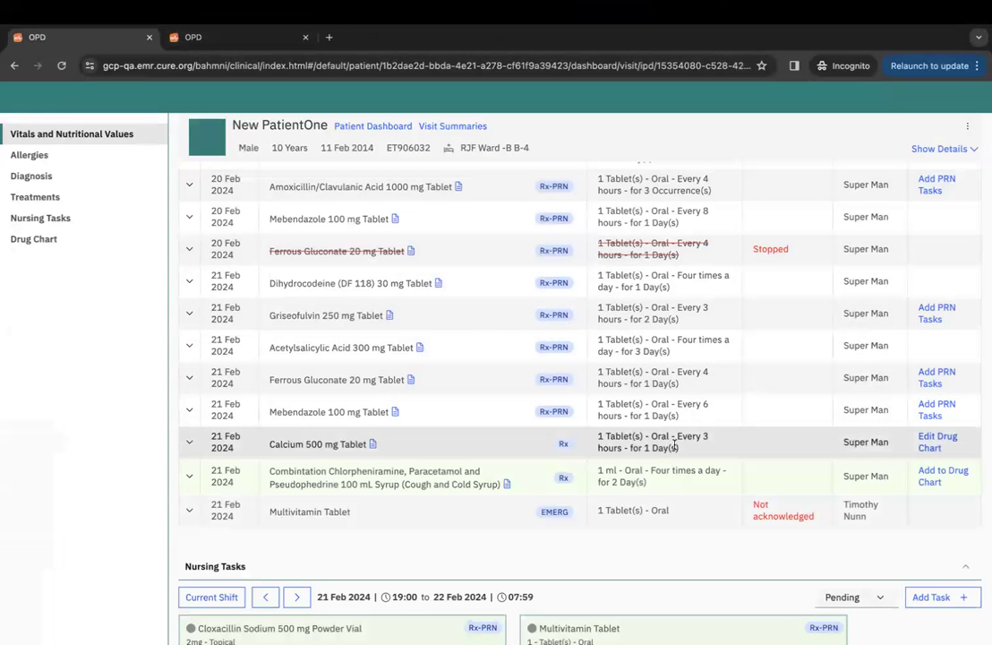
# Open the patient's dashboard in a new tab, start a consultation on his medications, then close the extra tab.
pyautogui.click(367, 133)
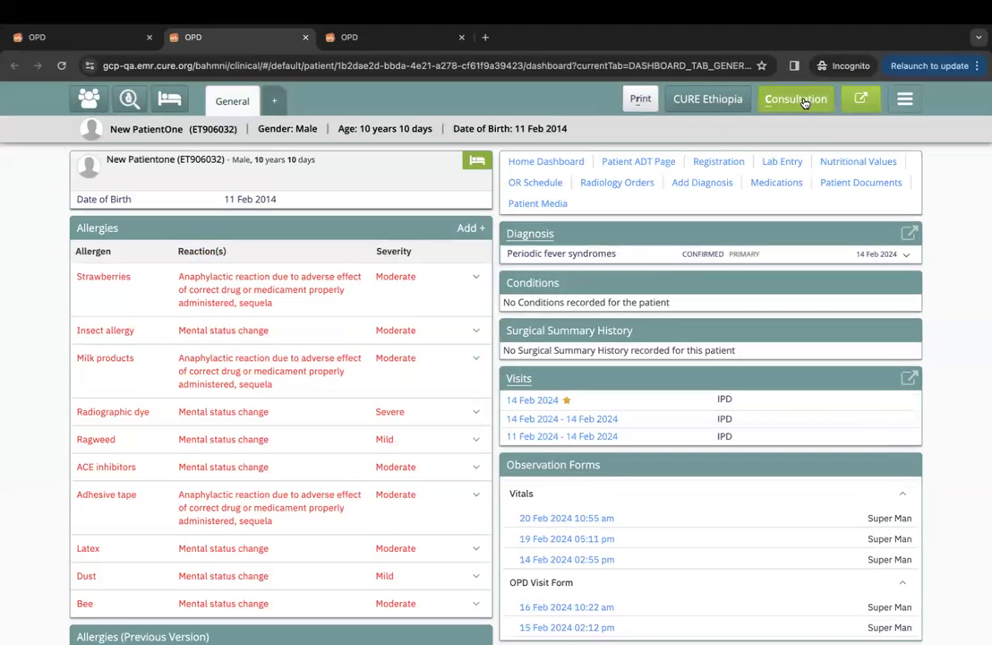
pyautogui.click(804, 103)
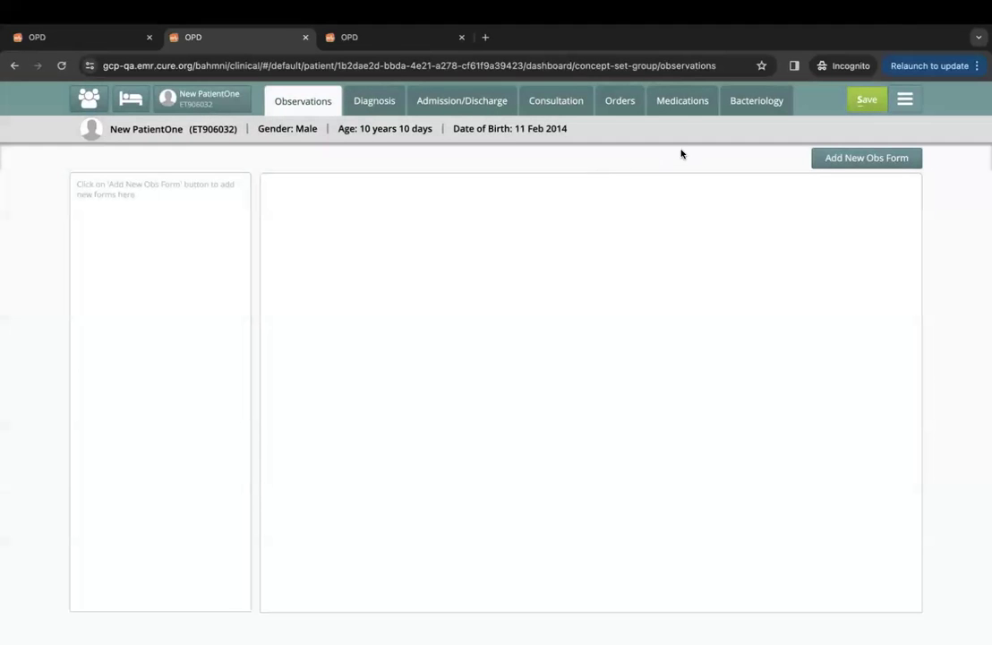
pyautogui.click(682, 101)
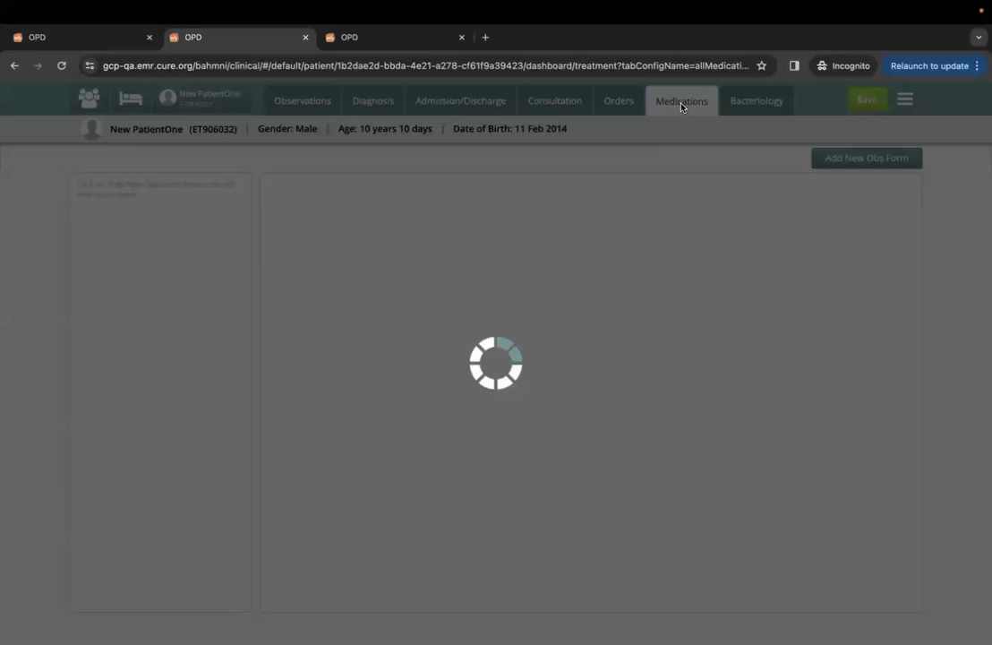
pyautogui.click(305, 39)
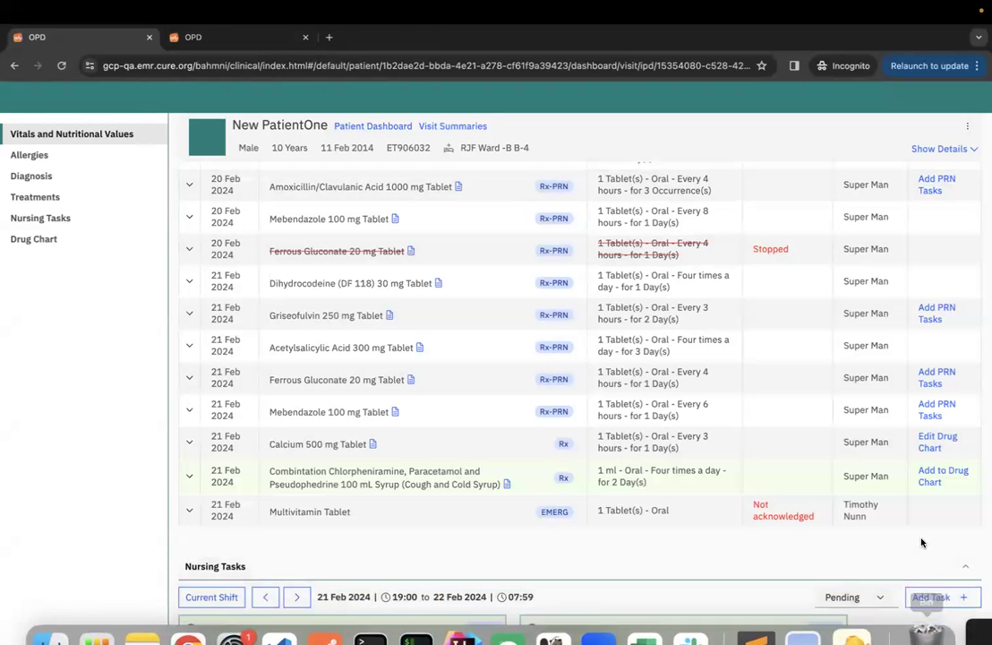
# Start a new nursing task with Multivitamin Tablet, an acknowledging provider and a note.
pyautogui.click(931, 597)
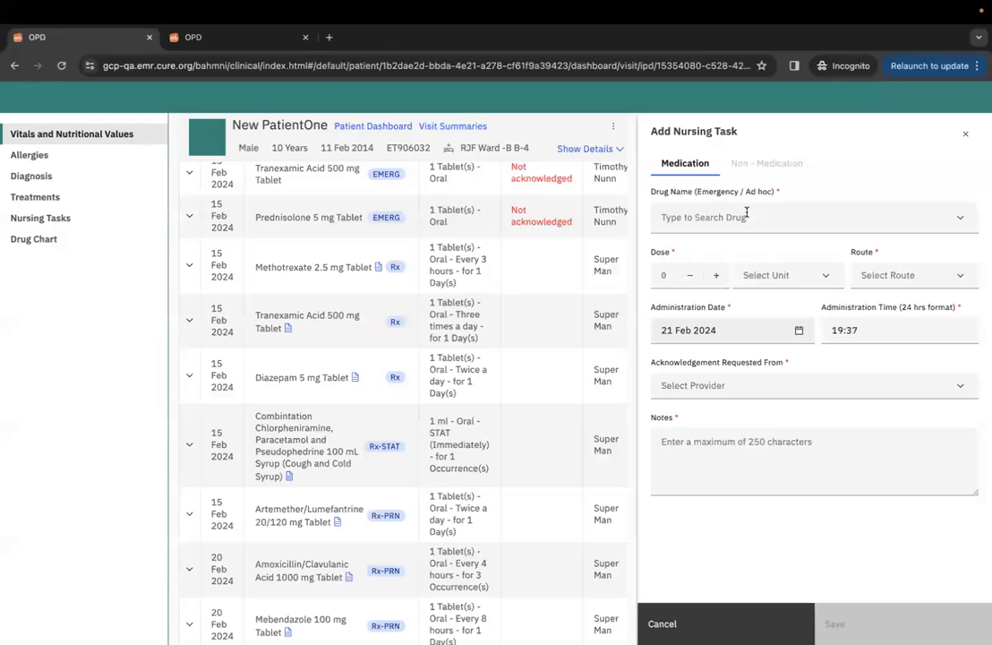
pyautogui.click(746, 215)
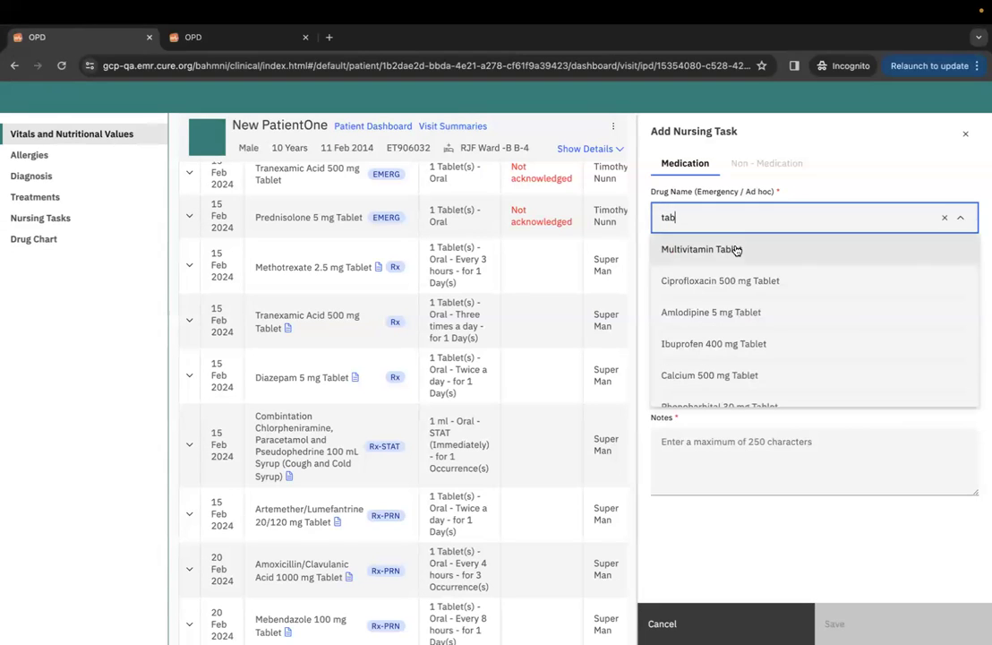
pyautogui.click(734, 250)
pyautogui.click(766, 387)
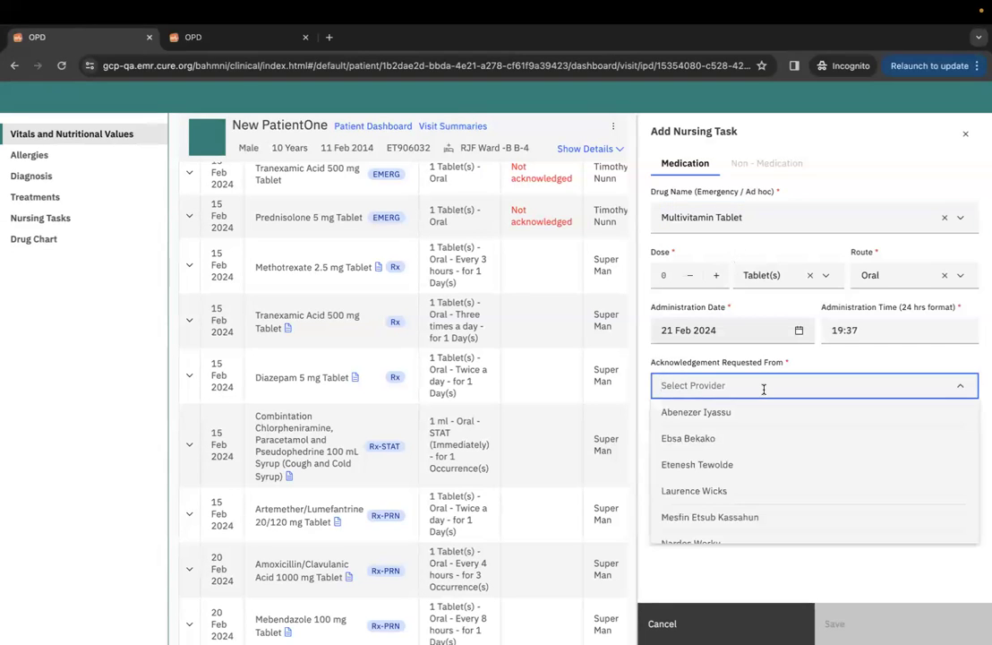
pyautogui.write('tim')
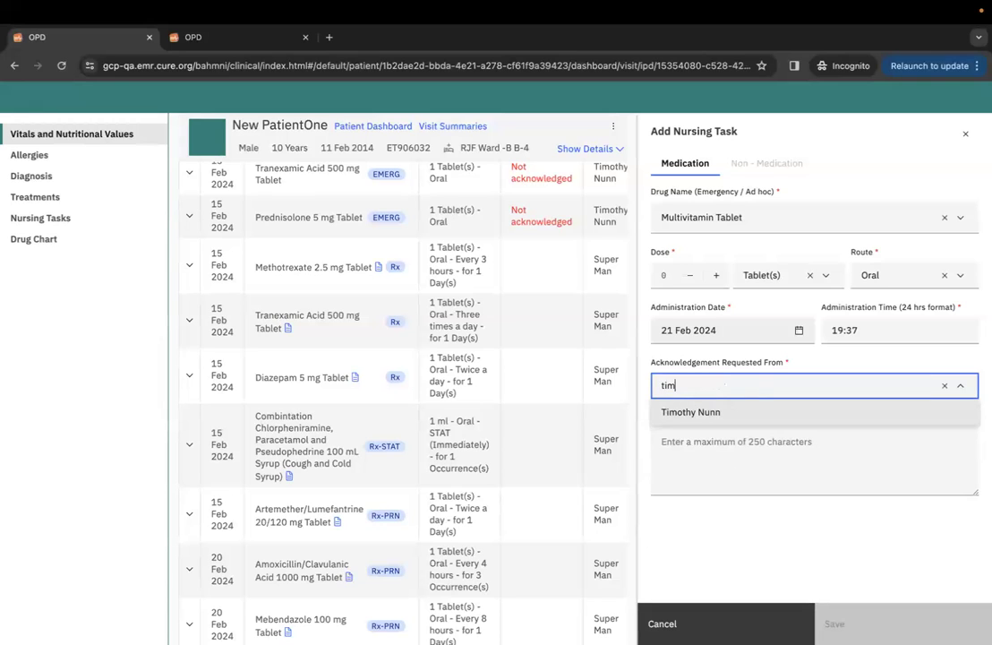
pyautogui.click(704, 407)
pyautogui.press('Tab')
pyautogui.write('n')
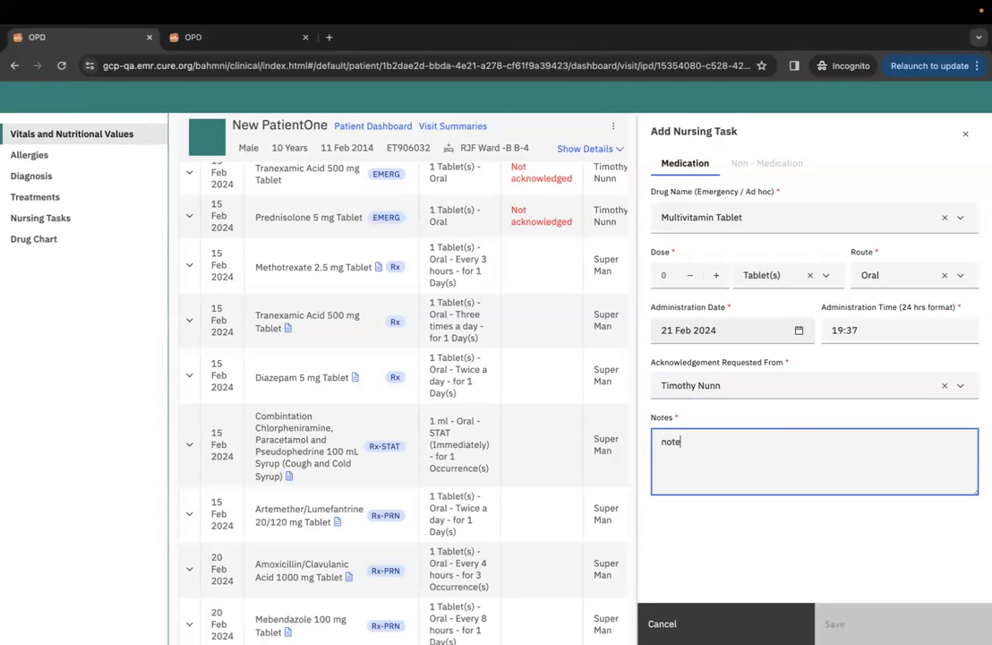
# Set dose 1, switch the drug to Paracetamol 120 mg/5 mL Suspension, and save the emergency task.
pyautogui.click(716, 276)
pyautogui.click(943, 217)
pyautogui.write('pa')
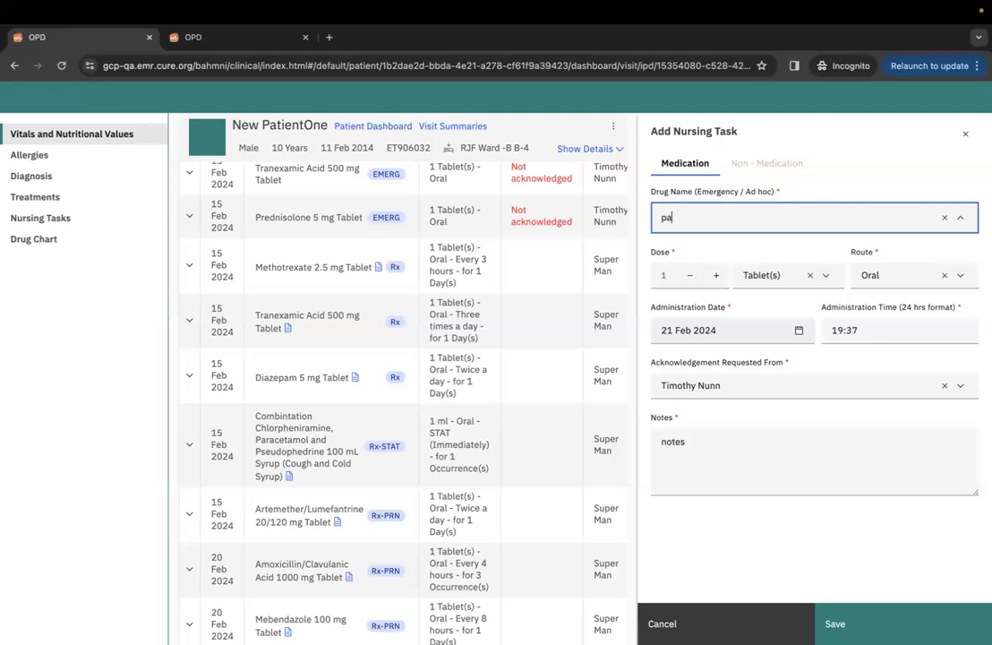
pyautogui.write('ra')
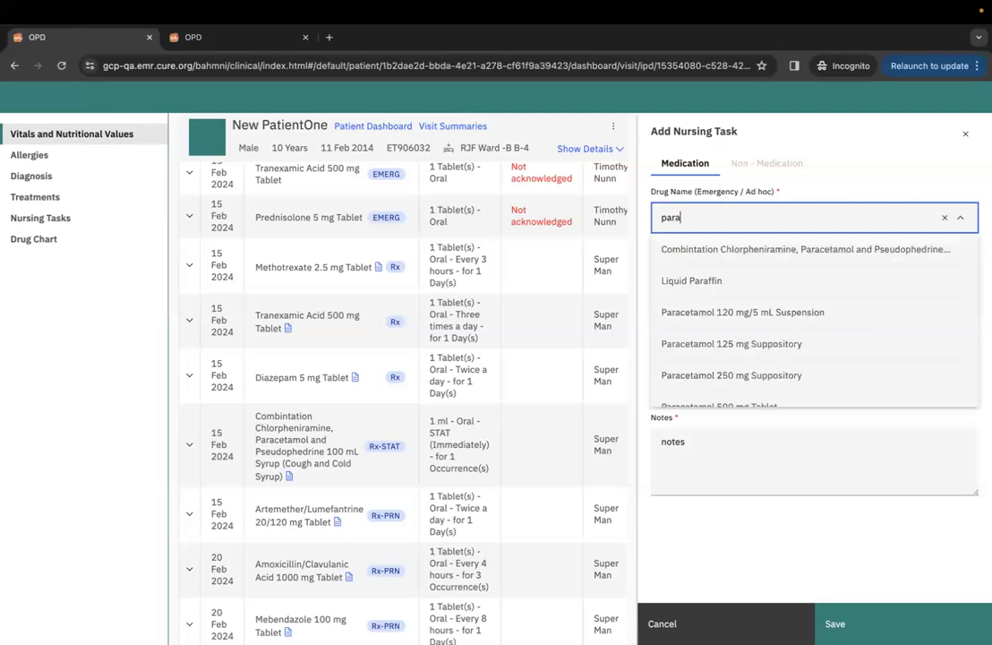
pyautogui.click(902, 313)
pyautogui.click(865, 627)
pyautogui.click(565, 452)
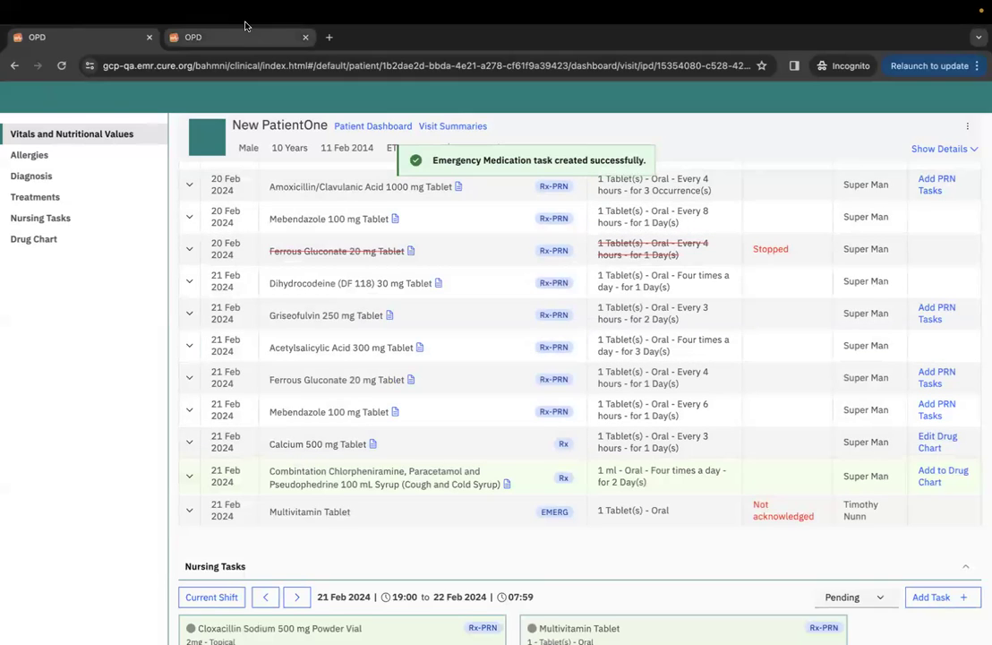
# Open the other patient's dashboard in a new tab, then close that tab.
pyautogui.click(244, 37)
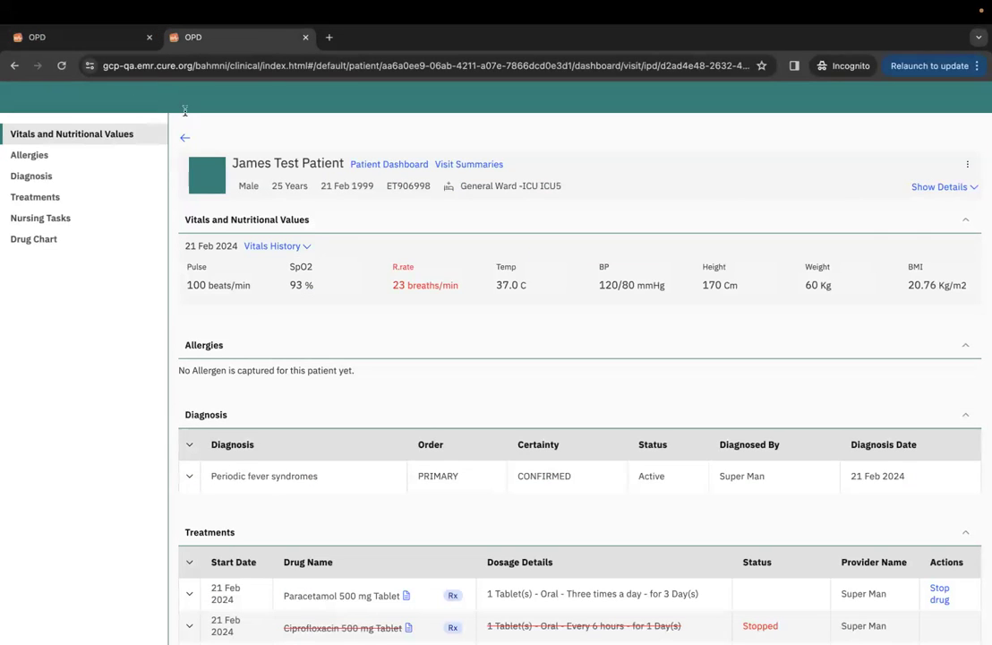
pyautogui.click(380, 163)
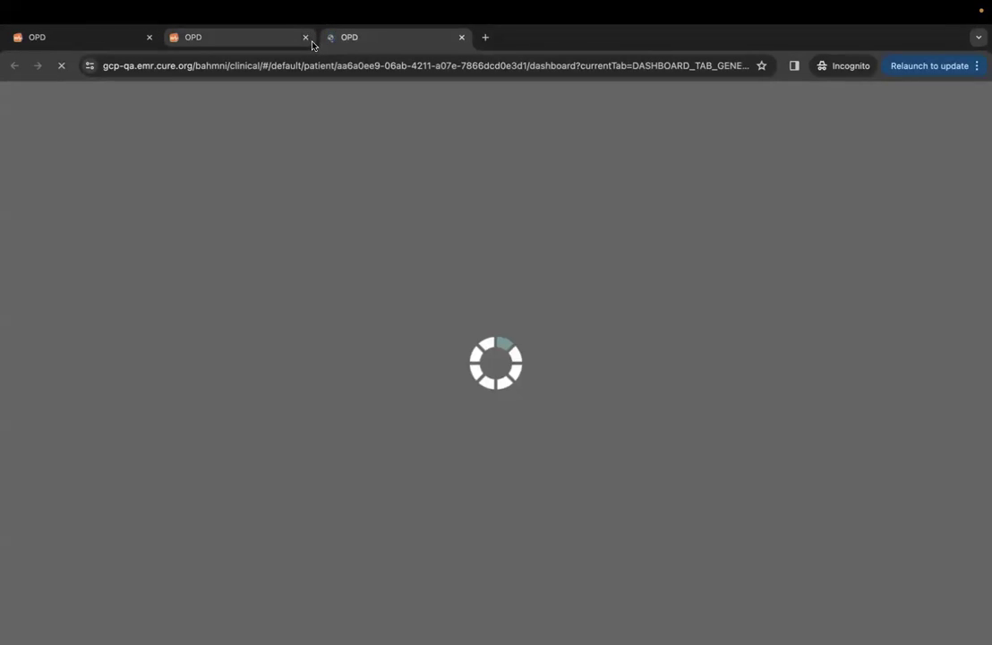
pyautogui.click(305, 37)
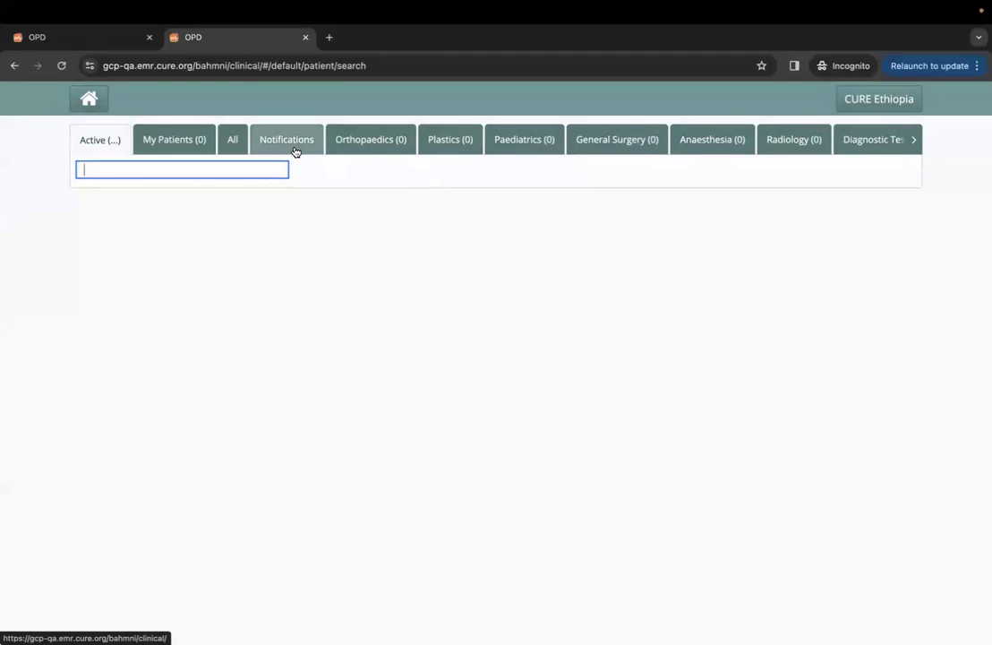
# Acknowledge the 10-year-old's emergency Paracetamol order with the note 'ack', then return to his IPD dashboard.
pyautogui.click(289, 141)
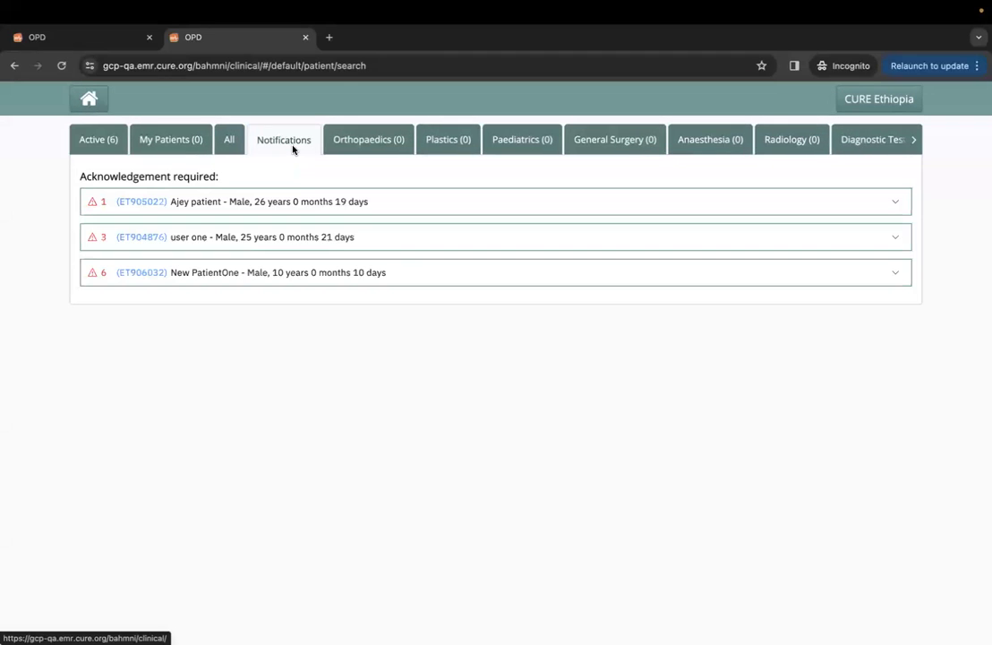
pyautogui.click(246, 277)
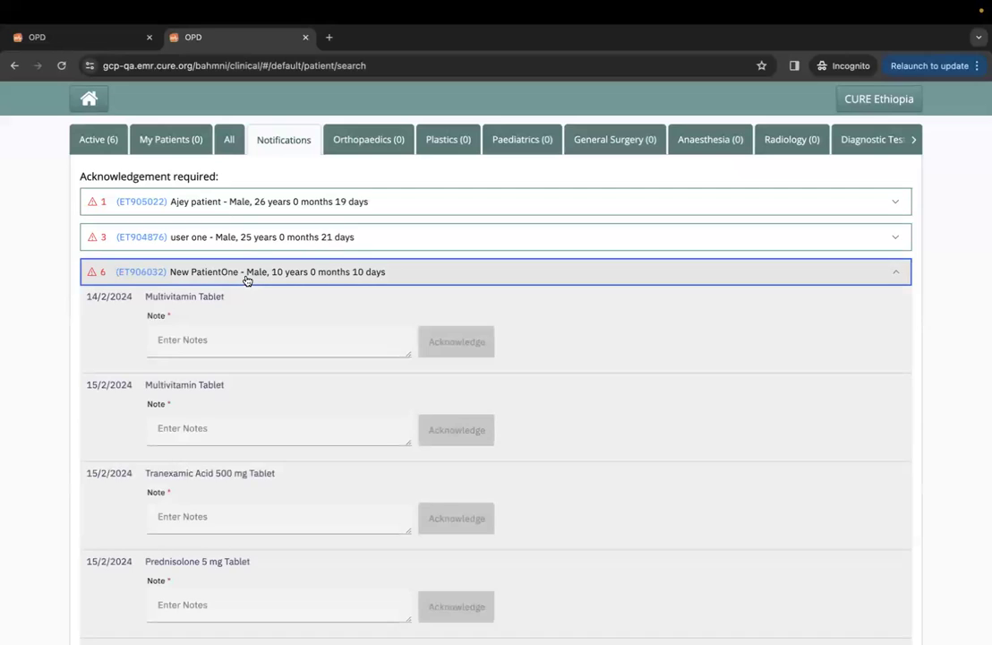
pyautogui.scroll(-5, 232, 393)
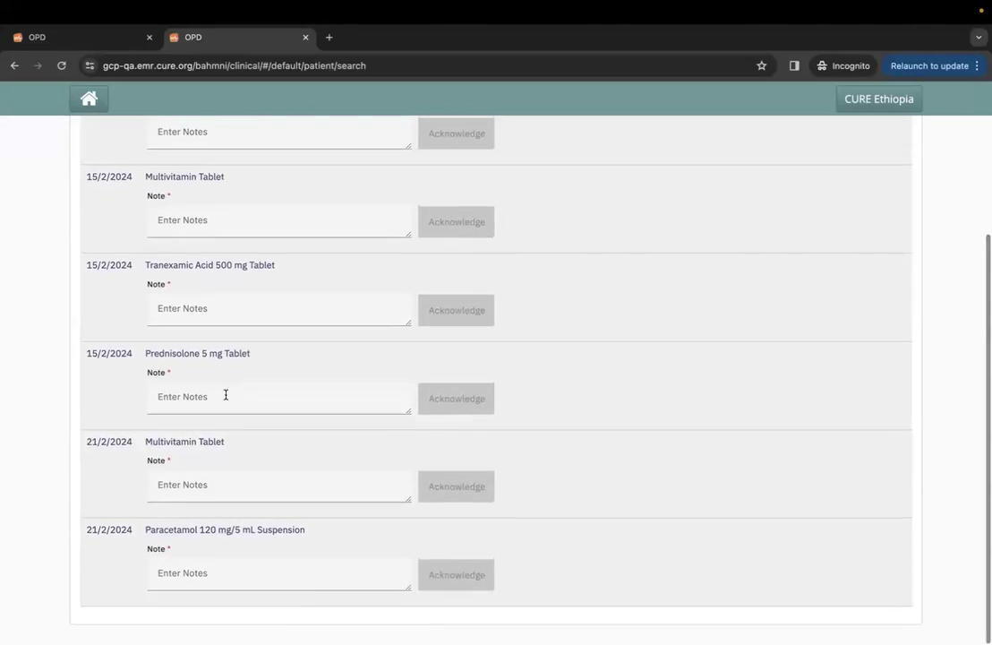
pyautogui.click(190, 573)
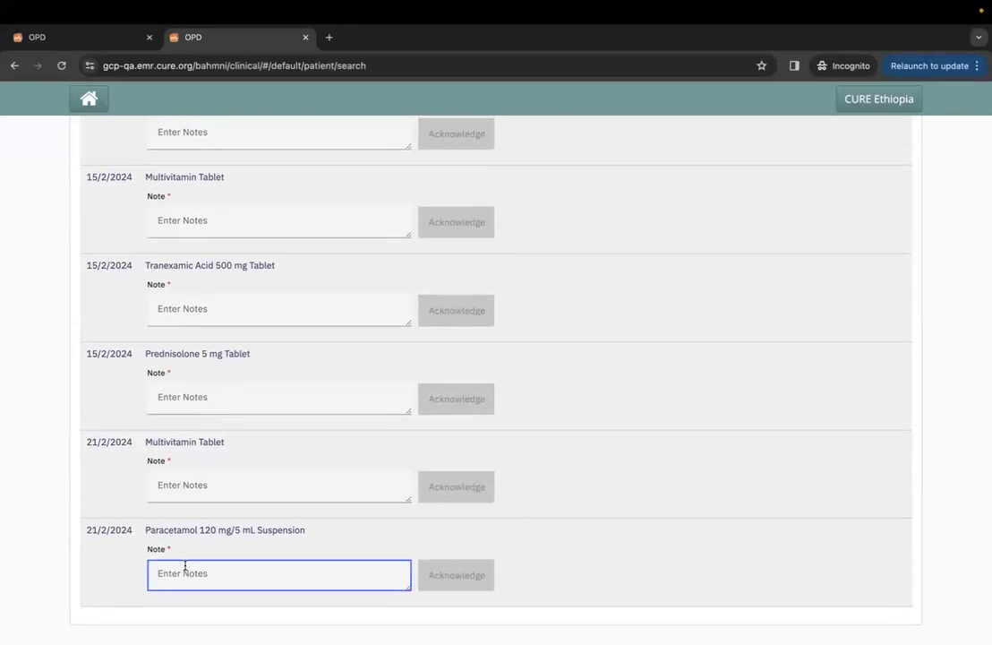
pyautogui.write('ack')
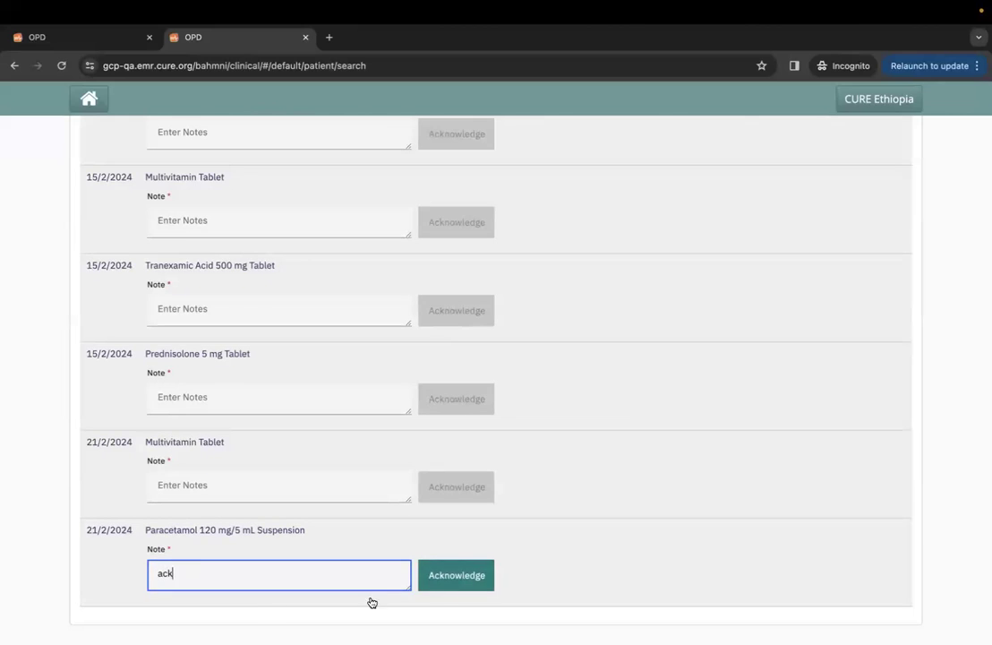
pyautogui.click(470, 578)
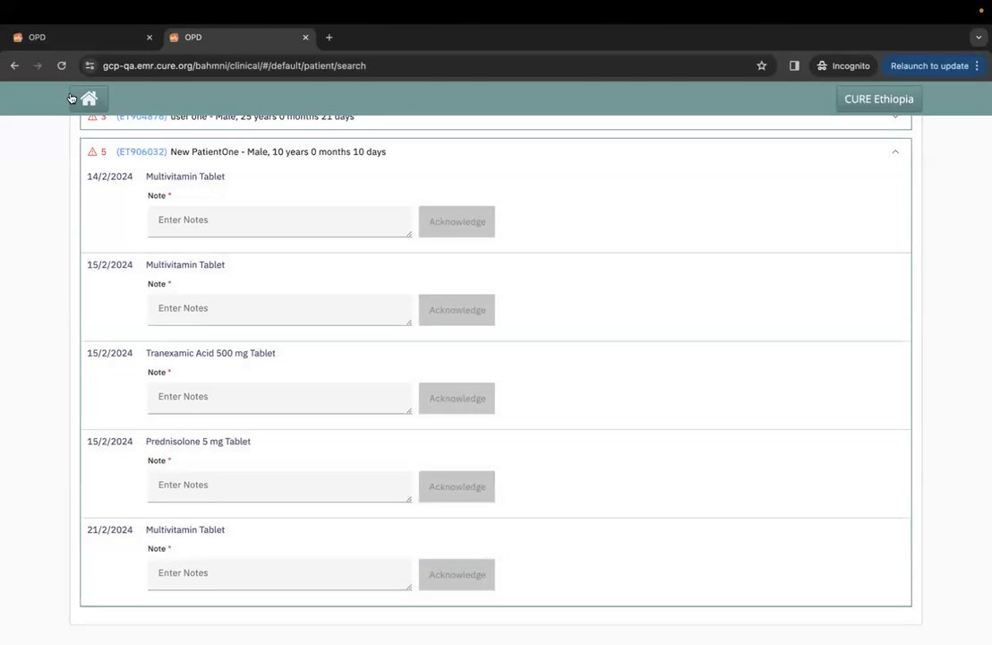
pyautogui.click(89, 36)
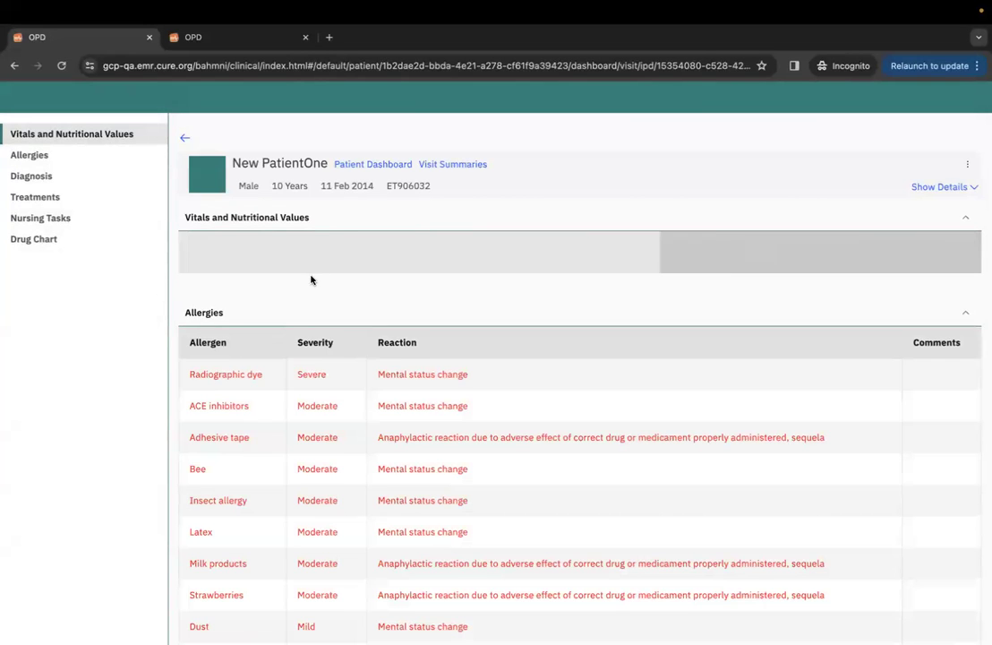
# Scroll through the full Drug Chart medication list, then go back to the Bahmni home screen.
pyautogui.scroll(-8, 479, 364)
pyautogui.scroll(-10, 478, 364)
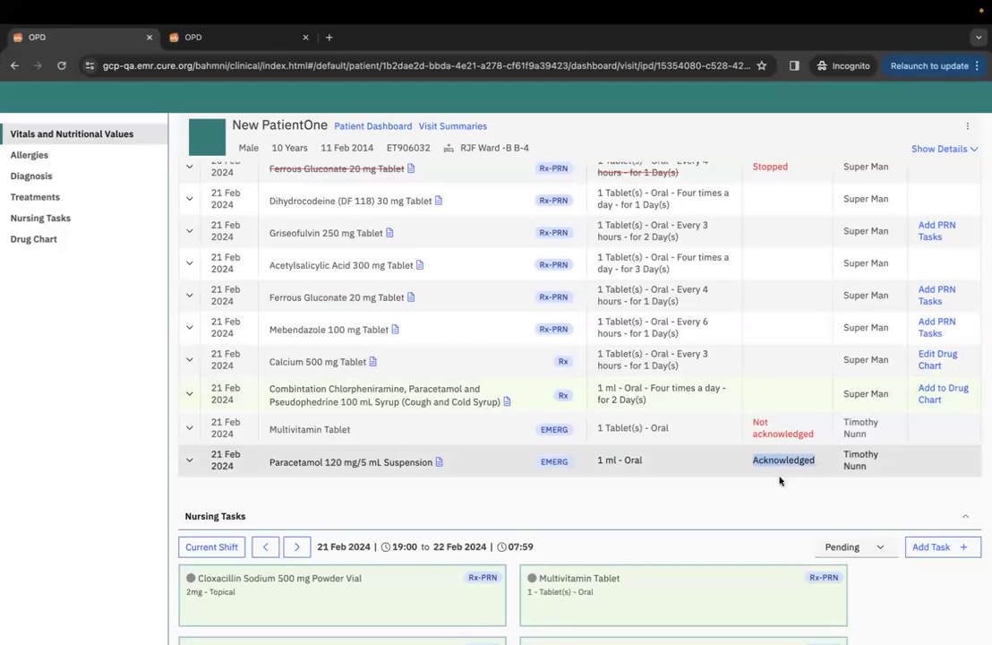
pyautogui.scroll(15, 455, 469)
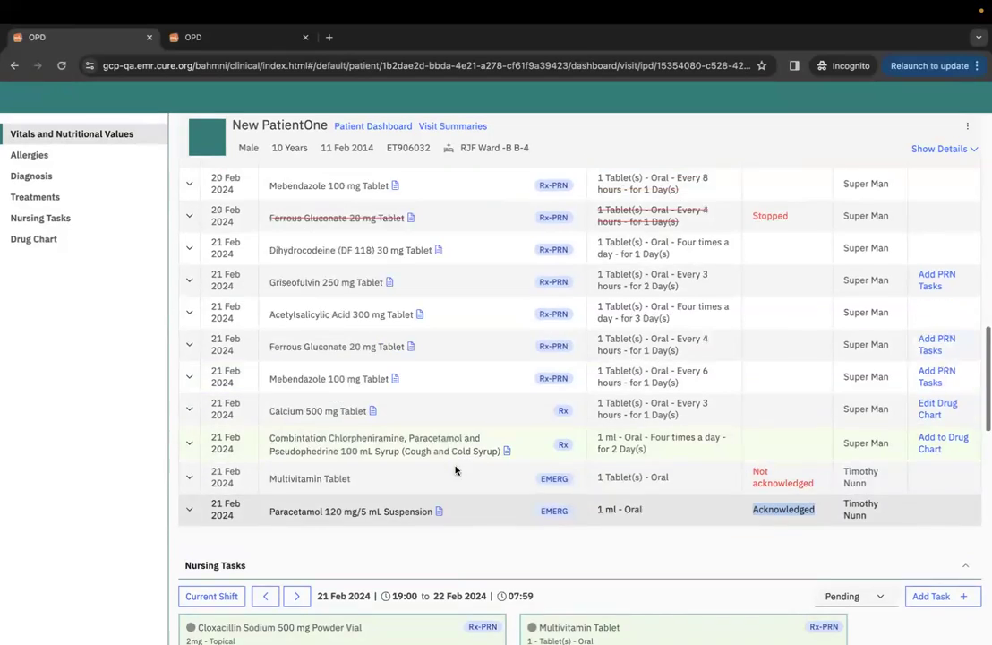
pyautogui.scroll(-10, 456, 471)
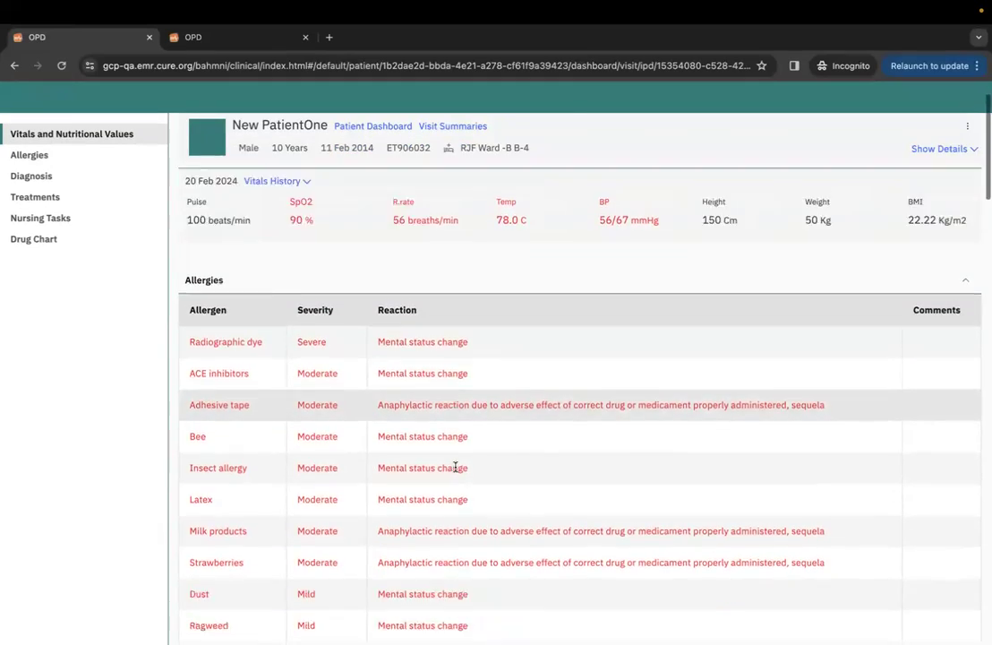
pyautogui.scroll(-5, 456, 471)
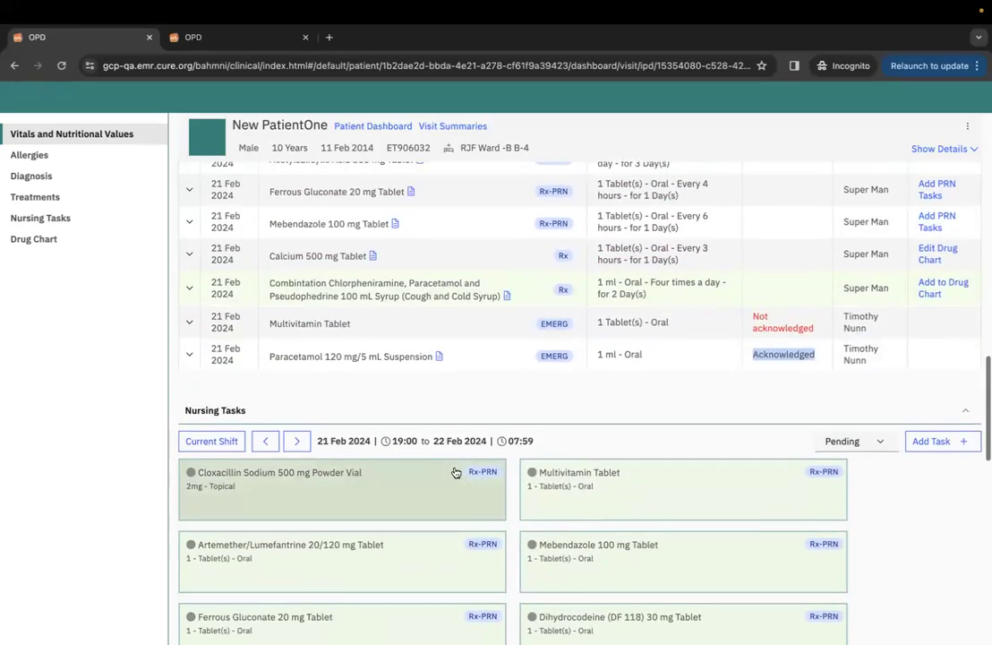
pyautogui.scroll(-10, 456, 472)
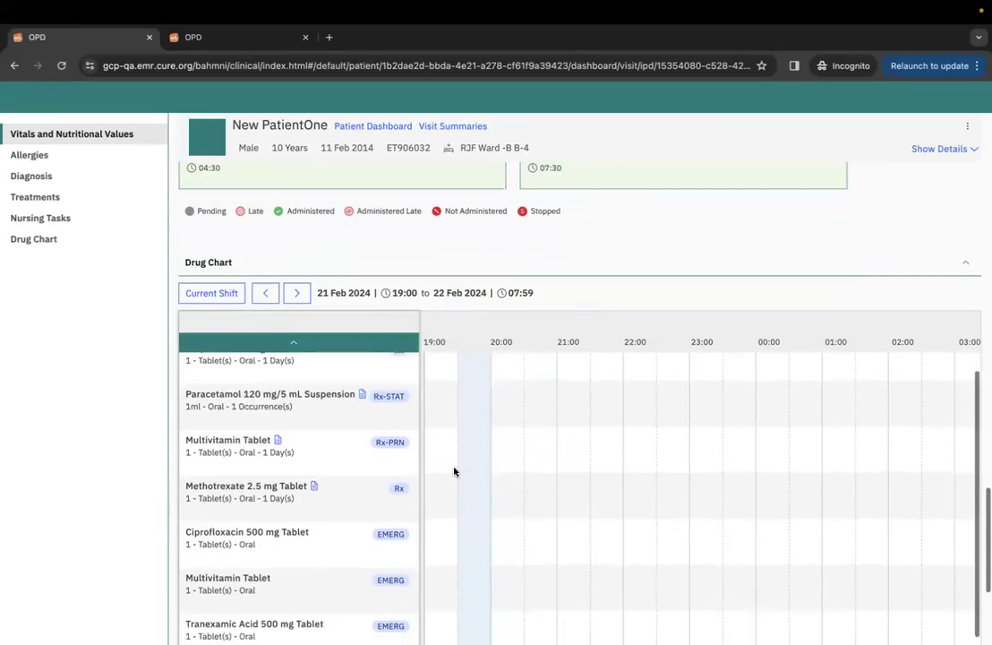
pyautogui.scroll(-3, 366, 331)
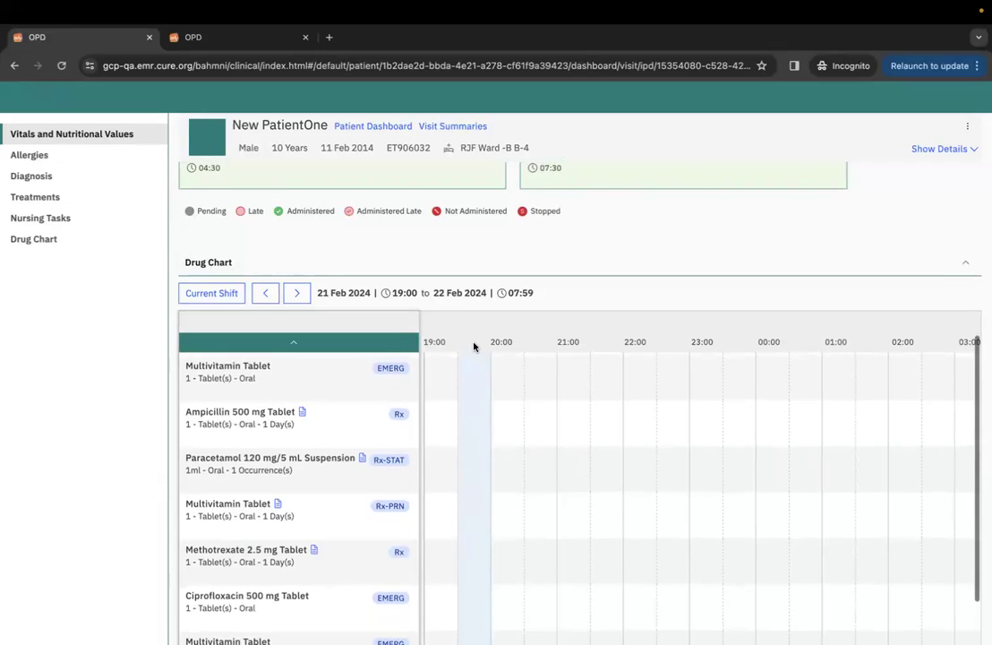
pyautogui.scroll(-2, 366, 330)
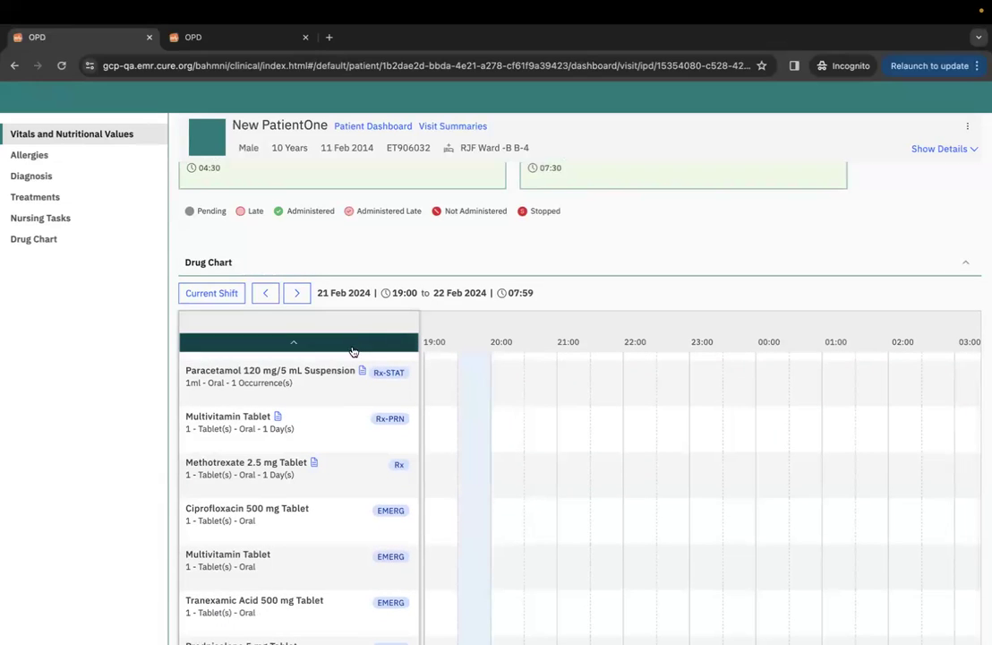
pyautogui.scroll(-5, 502, 281)
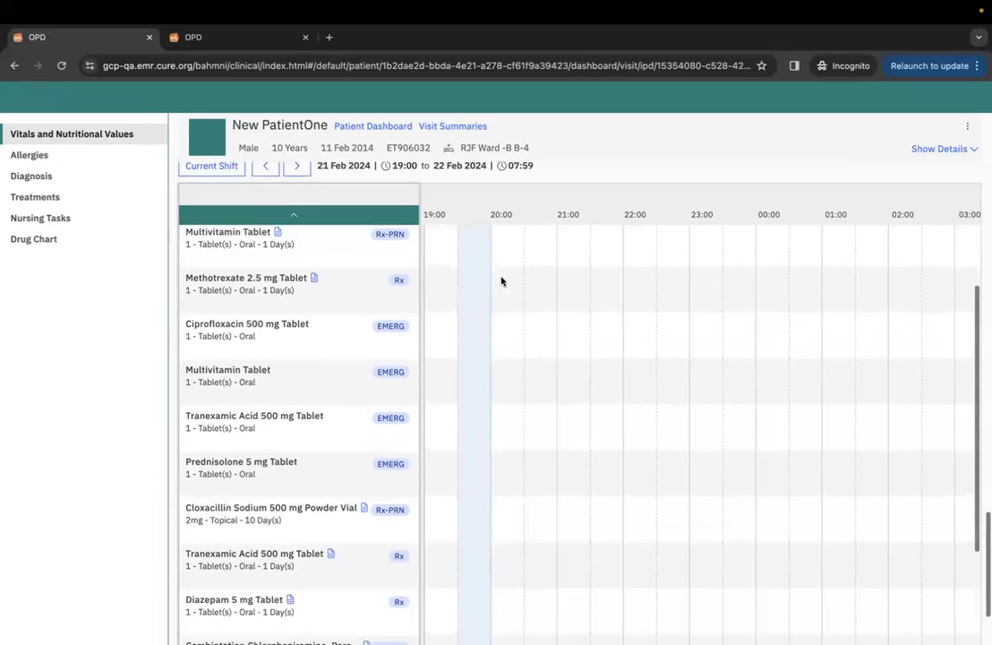
pyautogui.scroll(-2, 646, 189)
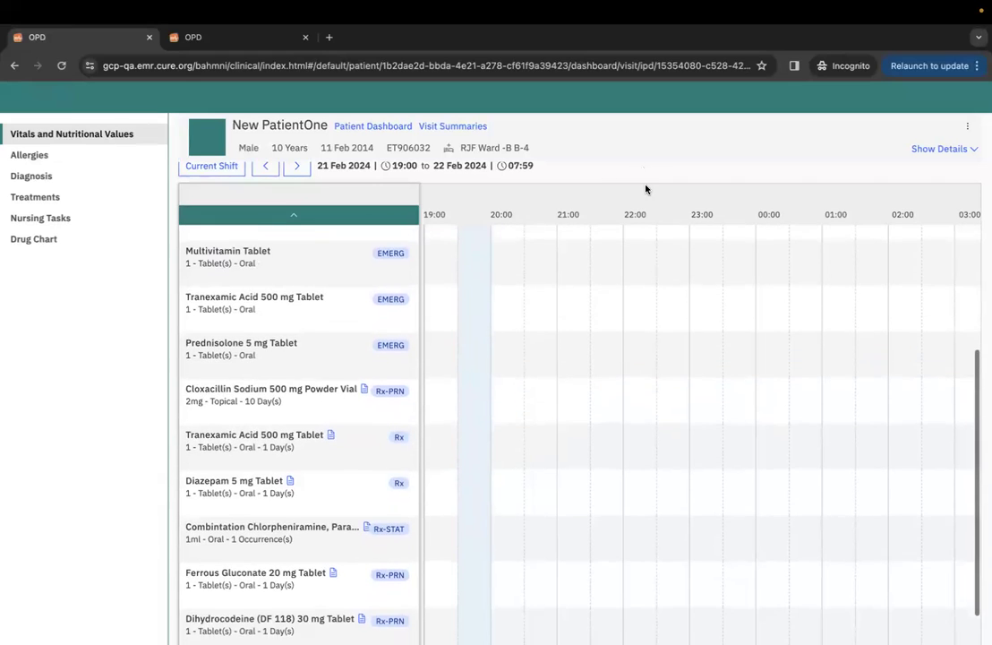
pyautogui.scroll(-5, 356, 425)
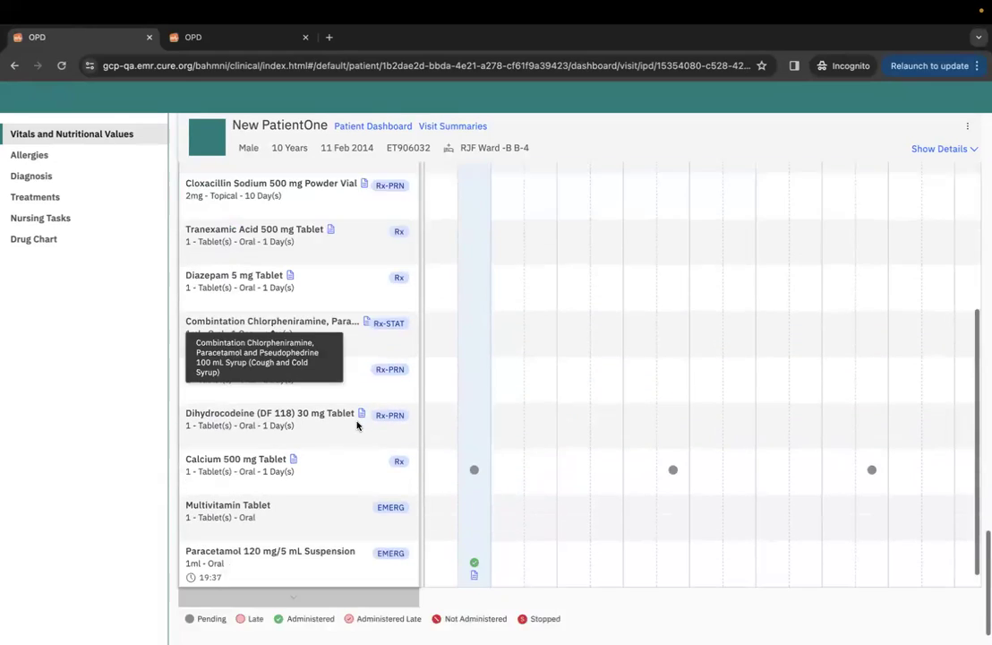
pyautogui.scroll(4, 337, 476)
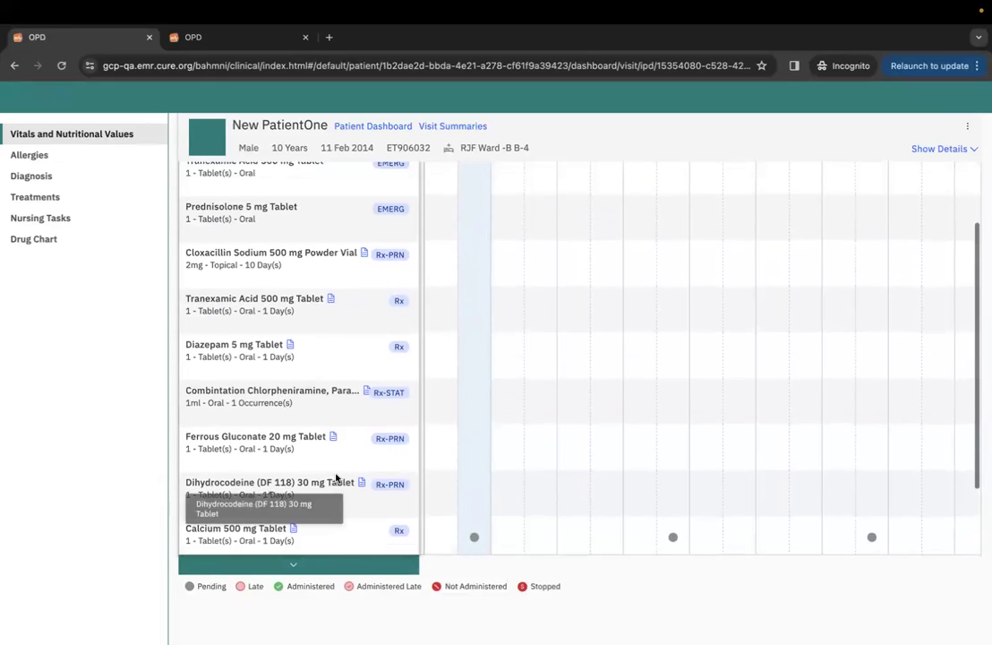
pyautogui.scroll(5, 326, 460)
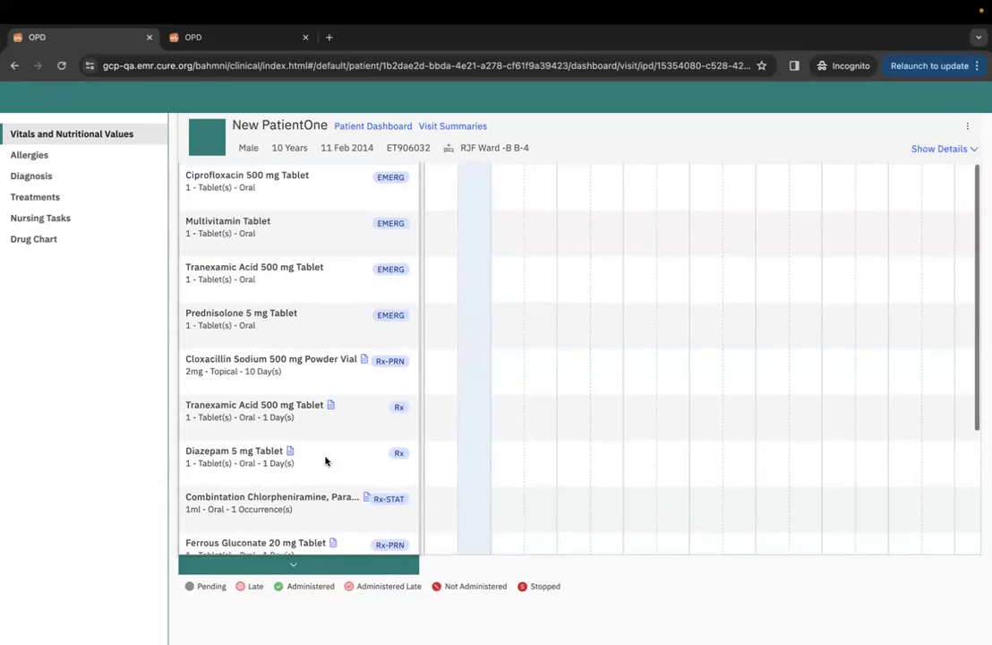
pyautogui.scroll(5, 345, 381)
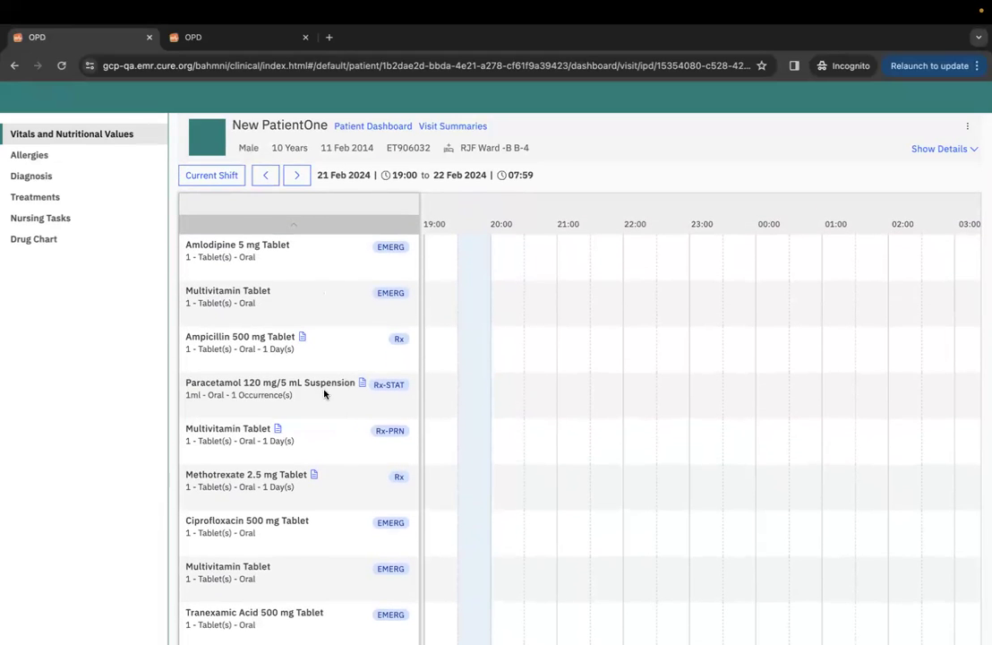
pyautogui.scroll(-1, 323, 389)
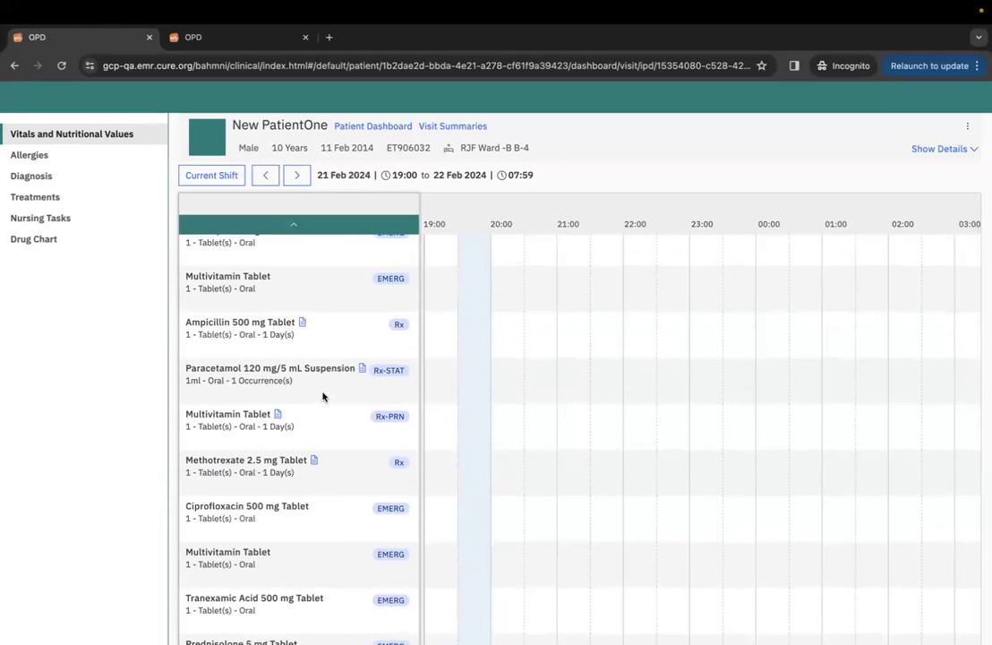
pyautogui.scroll(1, 337, 472)
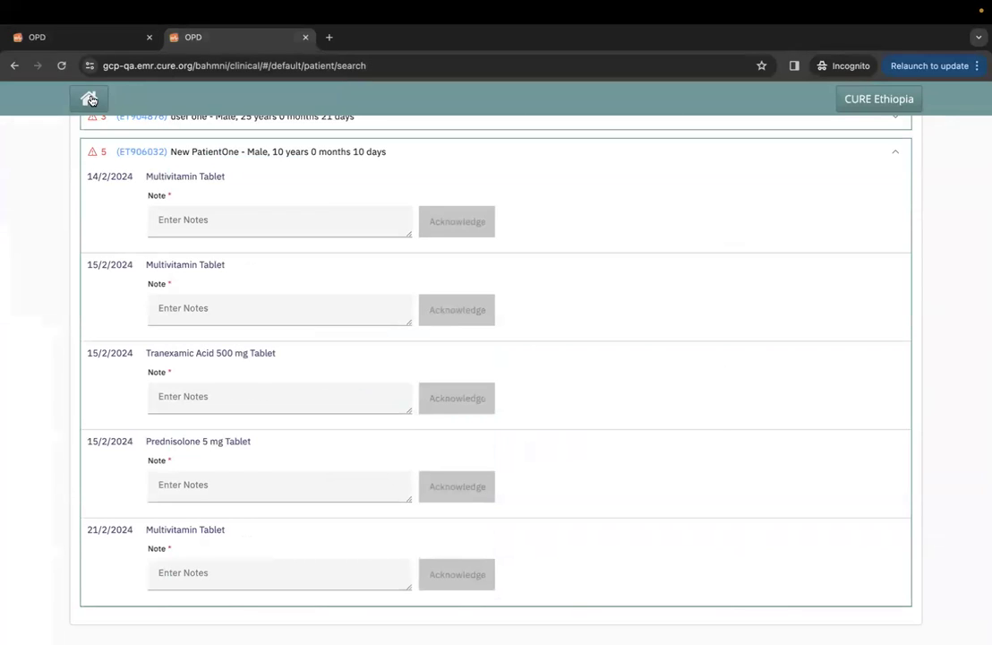
pyautogui.click(91, 100)
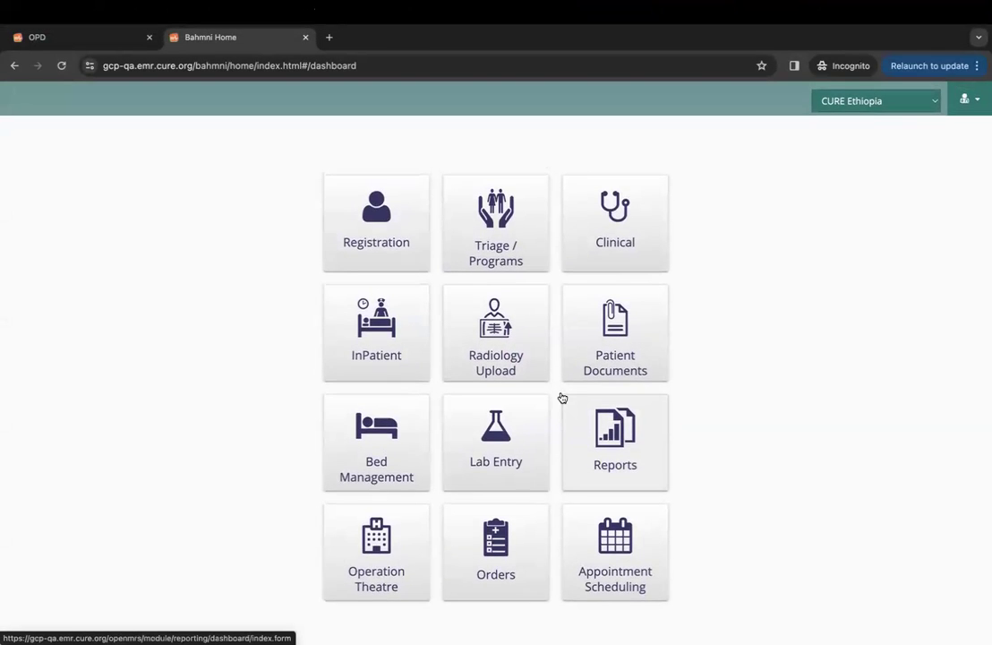
# Open the Orders module and list the IPD Drug Orders.
pyautogui.scroll(-1, 617, 425)
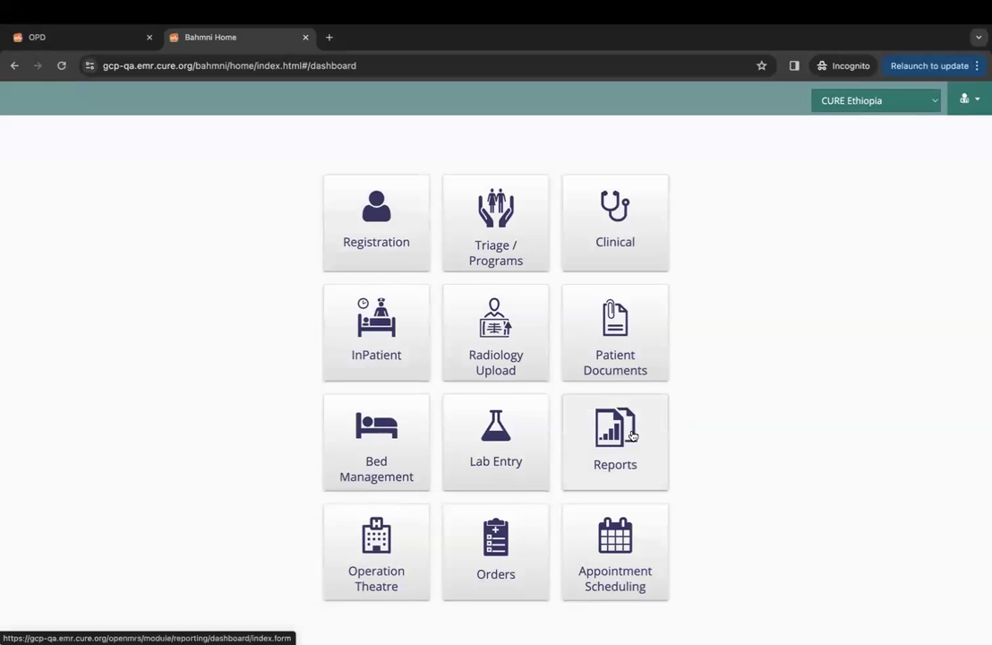
pyautogui.click(496, 546)
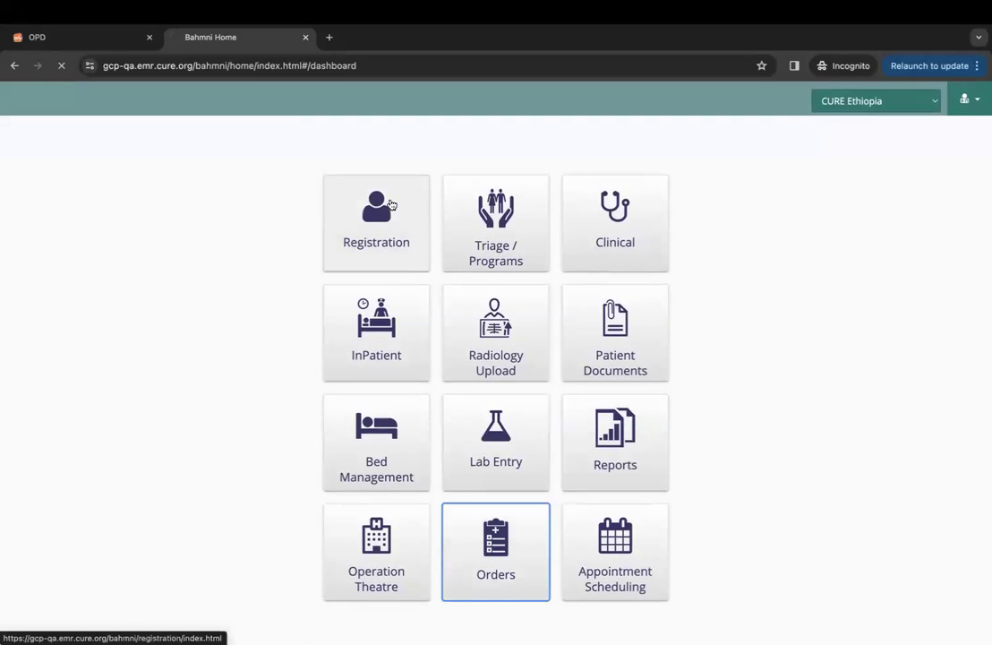
pyautogui.click(107, 35)
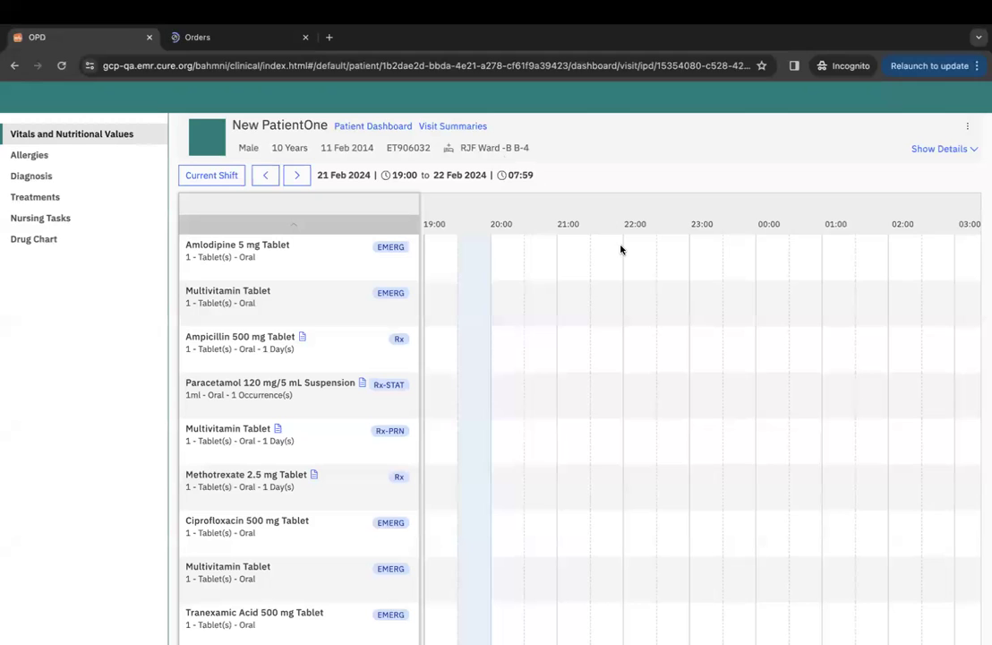
pyautogui.scroll(10, 620, 249)
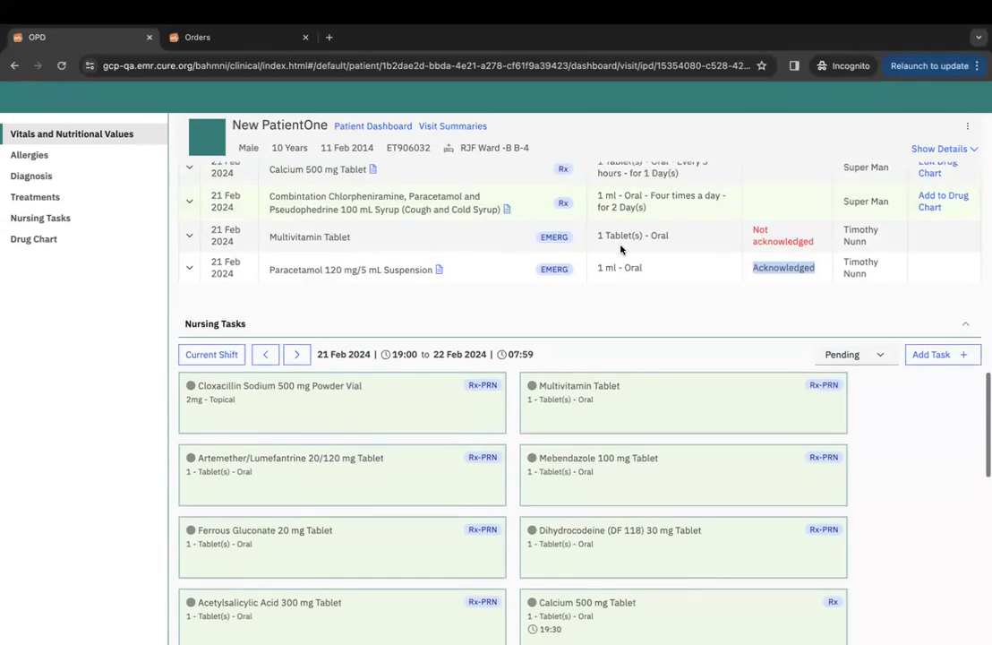
pyautogui.scroll(1, 620, 250)
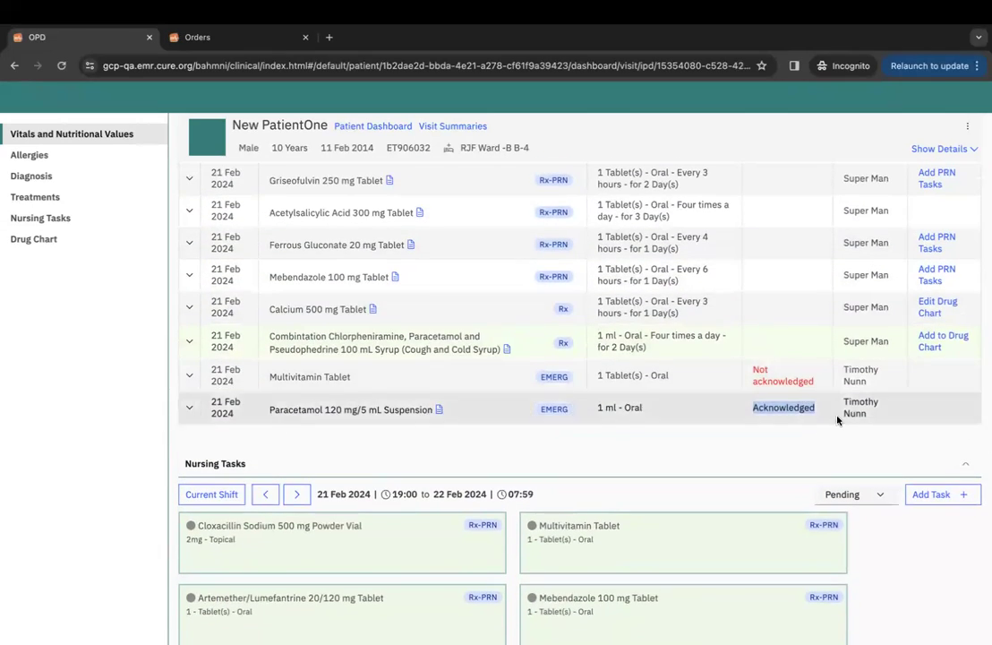
pyautogui.click(248, 40)
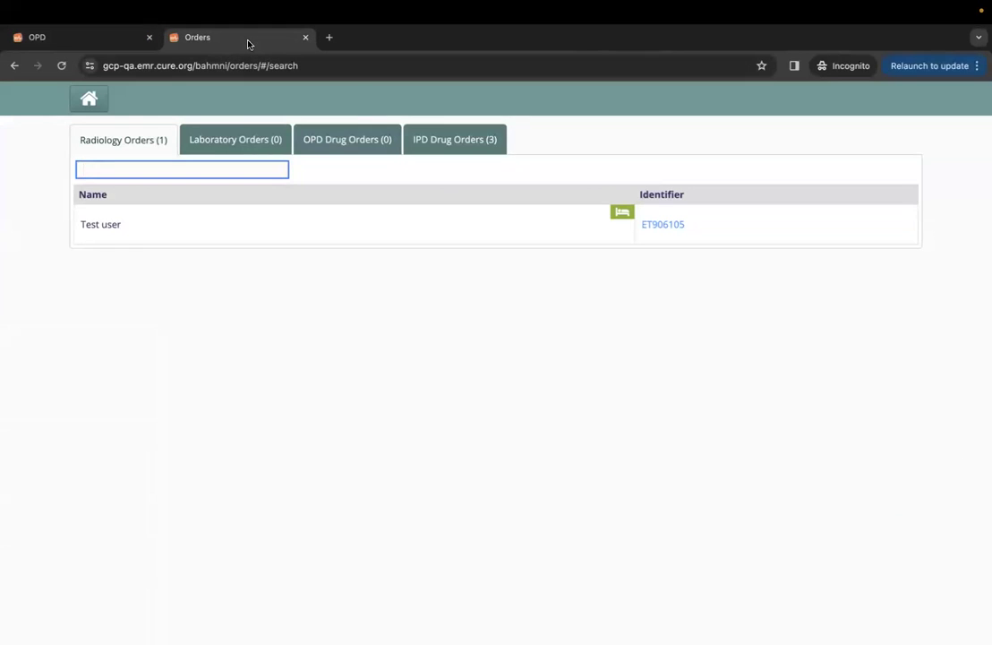
pyautogui.click(484, 139)
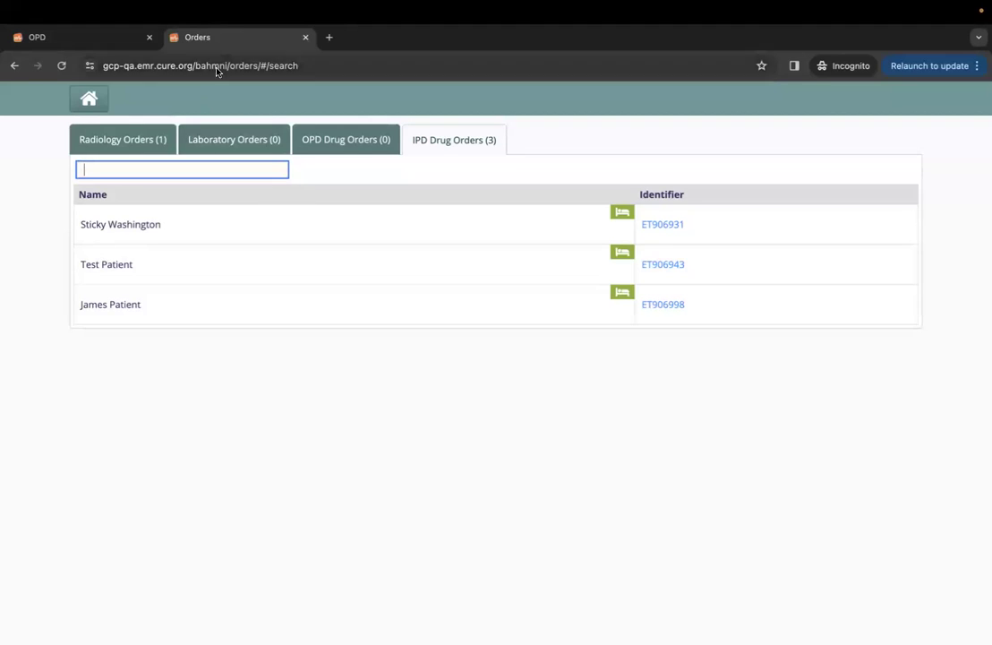
# Duplicate the Orders tab, list IPD Drug Orders there, and open the third patient's medication orders.
pyautogui.rightClick(236, 42)
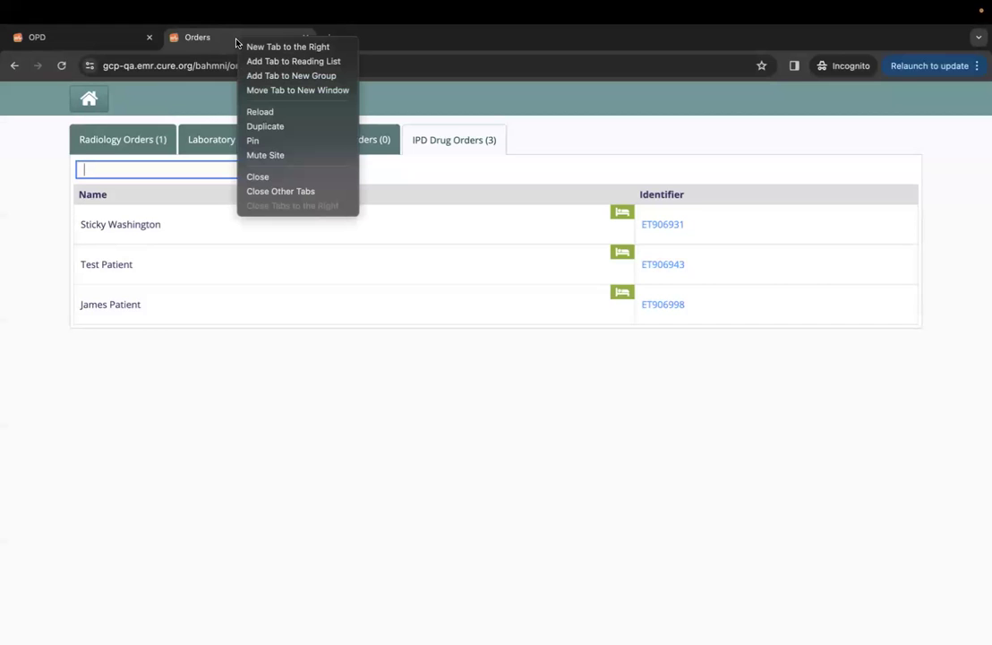
pyautogui.click(264, 127)
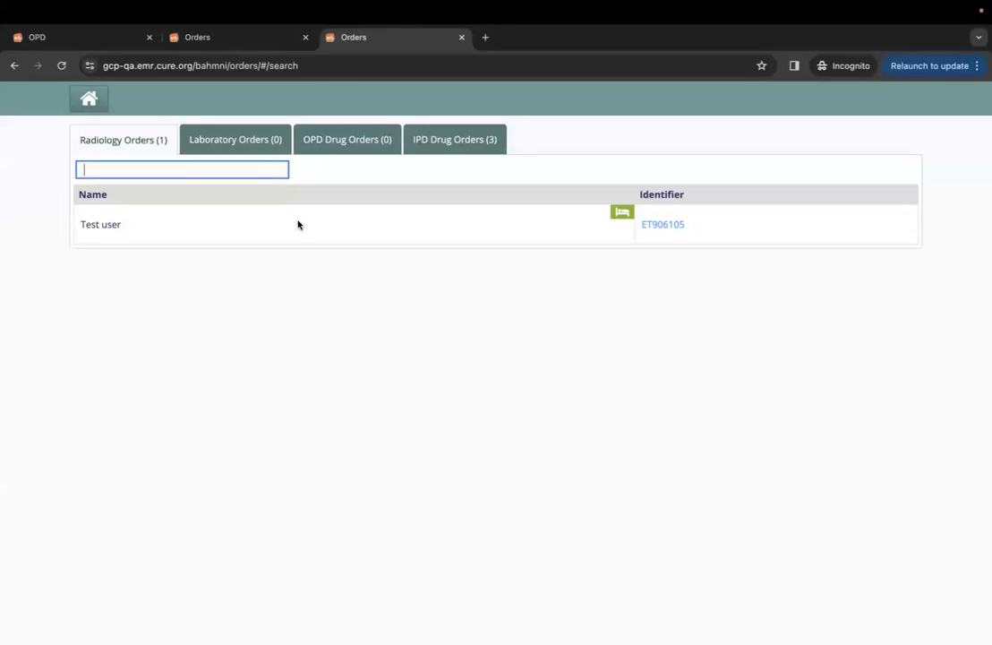
pyautogui.click(441, 140)
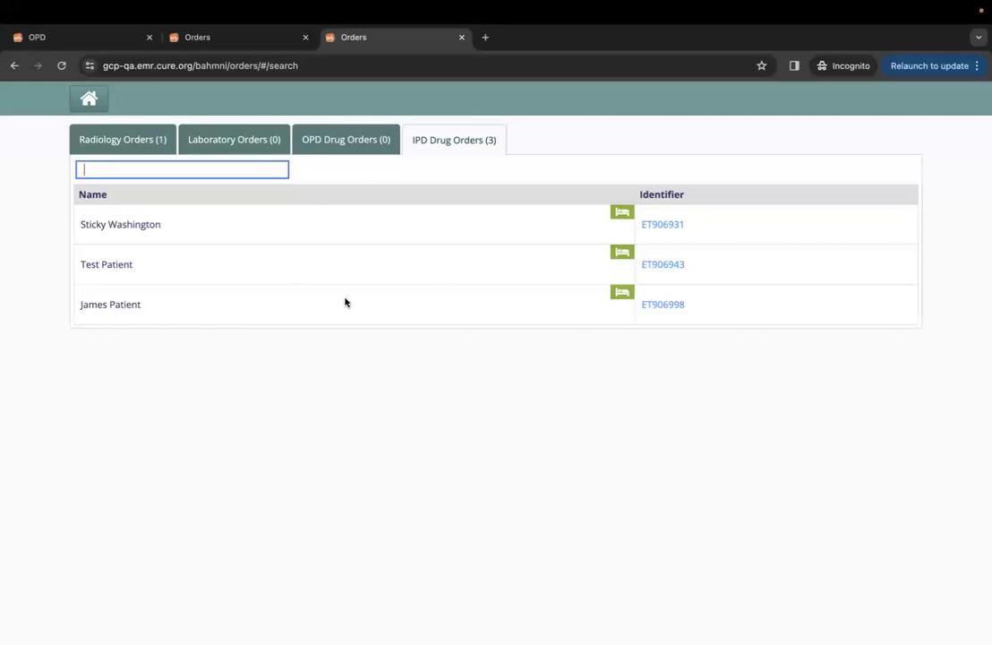
pyautogui.click(655, 307)
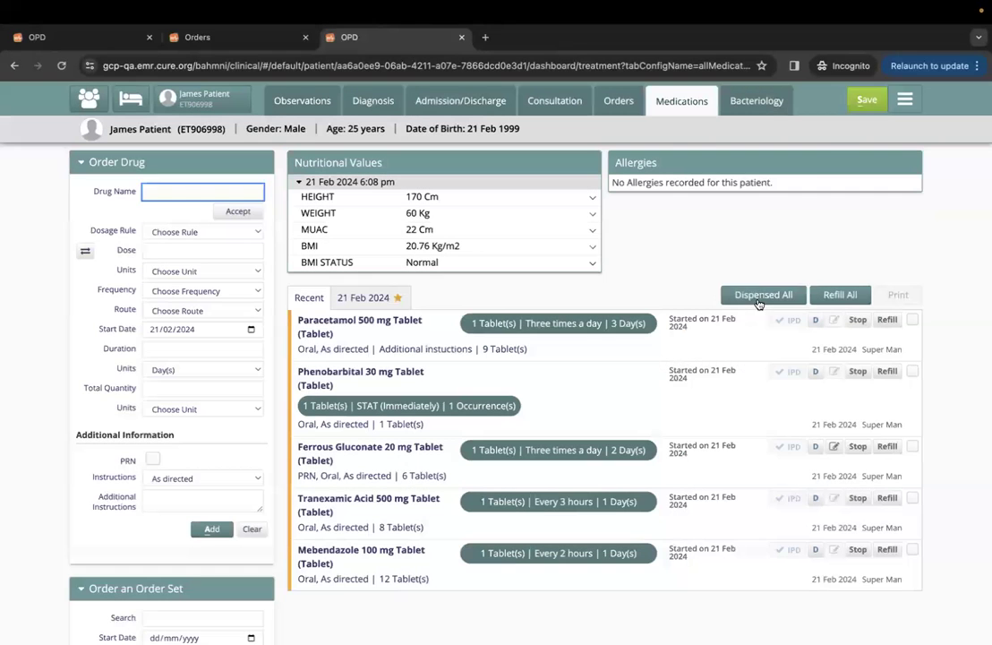
# Mark all five drug orders as dispensed, save, and go back to the 25-year-old's dashboard.
pyautogui.click(758, 298)
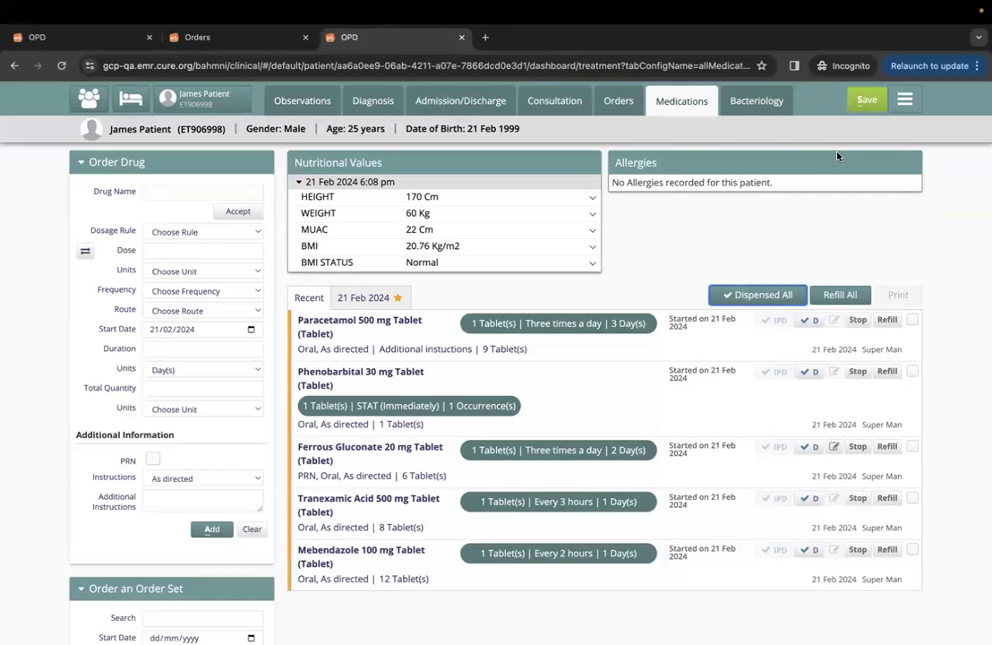
pyautogui.click(861, 105)
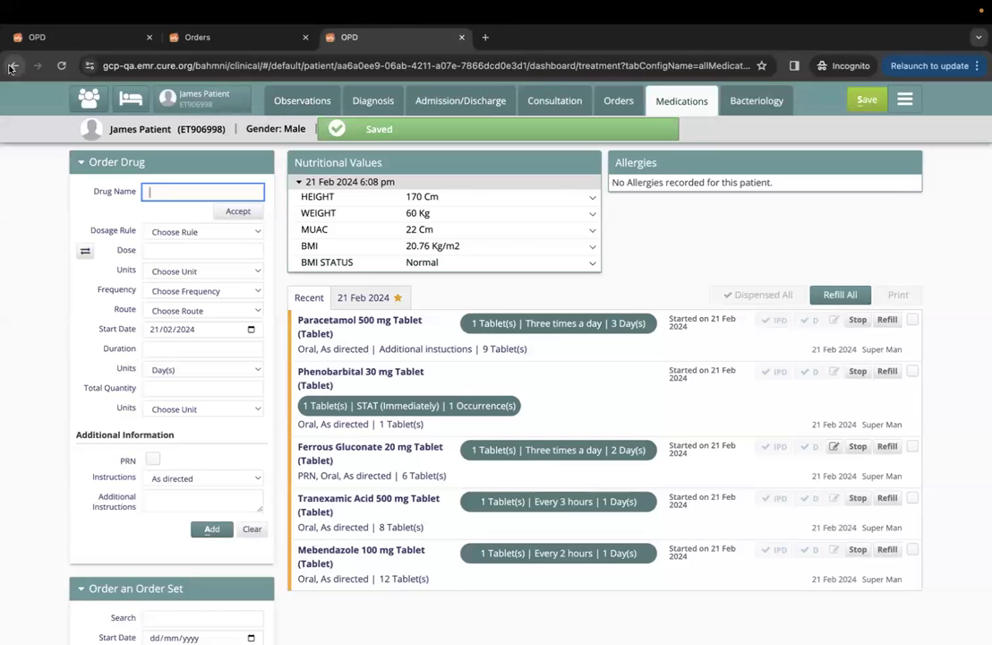
pyautogui.click(12, 66)
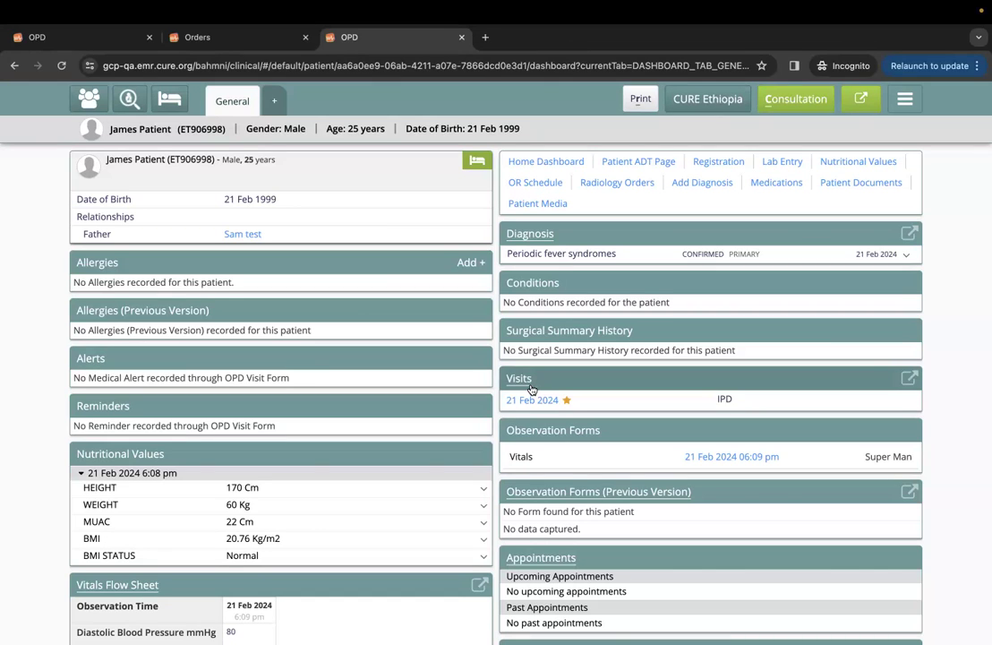
pyautogui.click(728, 457)
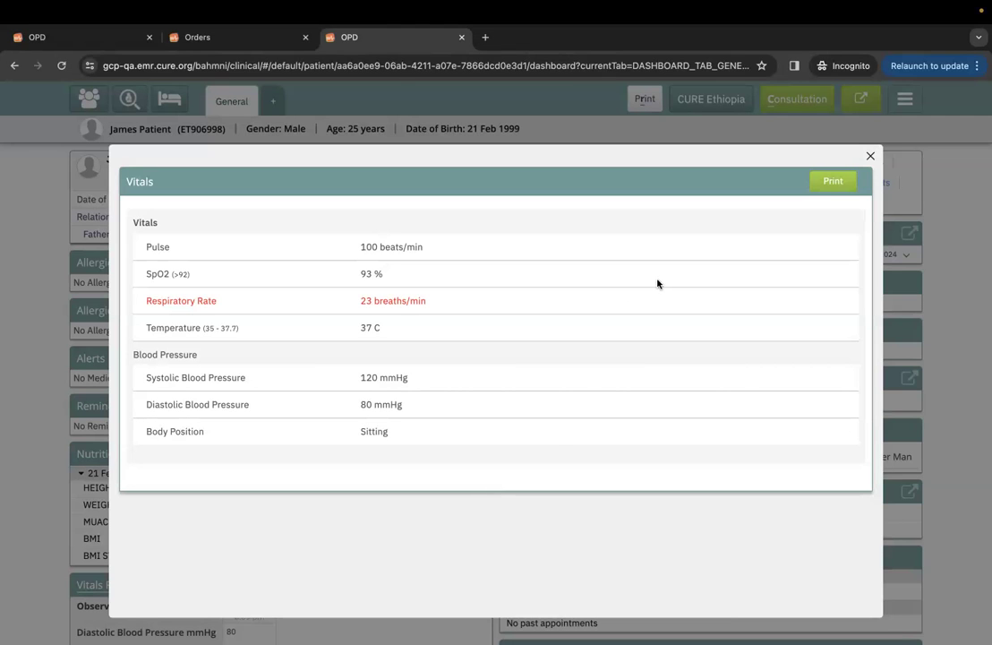
pyautogui.click(832, 182)
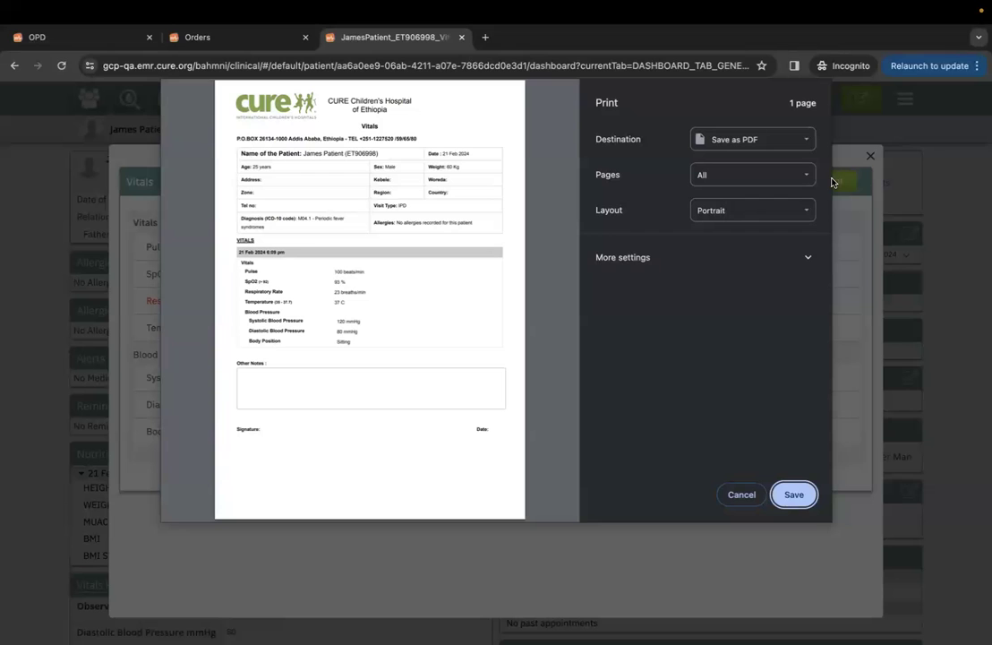
pyautogui.click(741, 493)
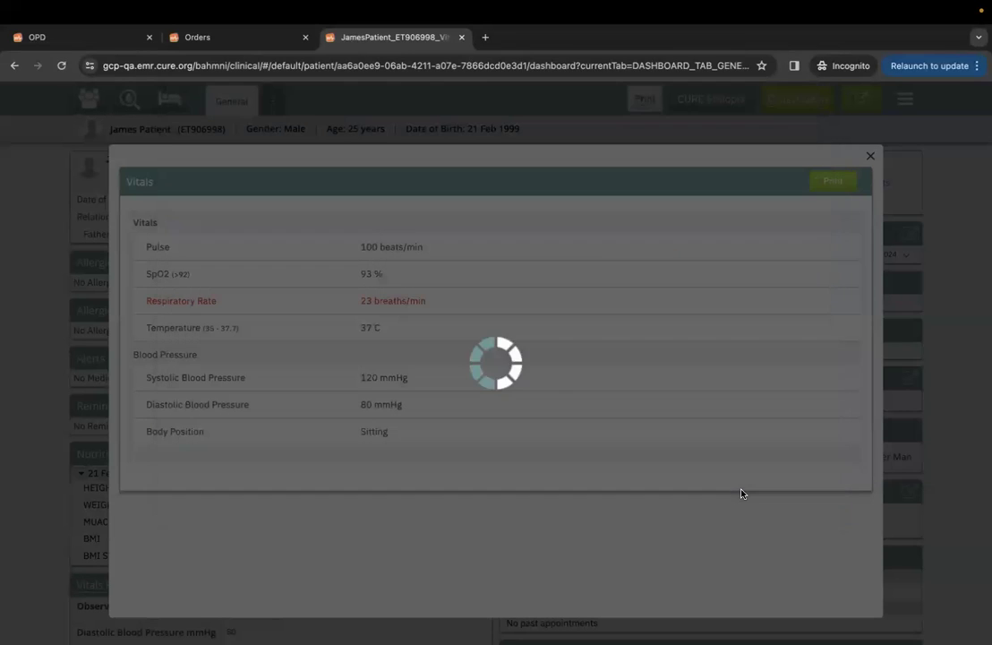
pyautogui.click(872, 158)
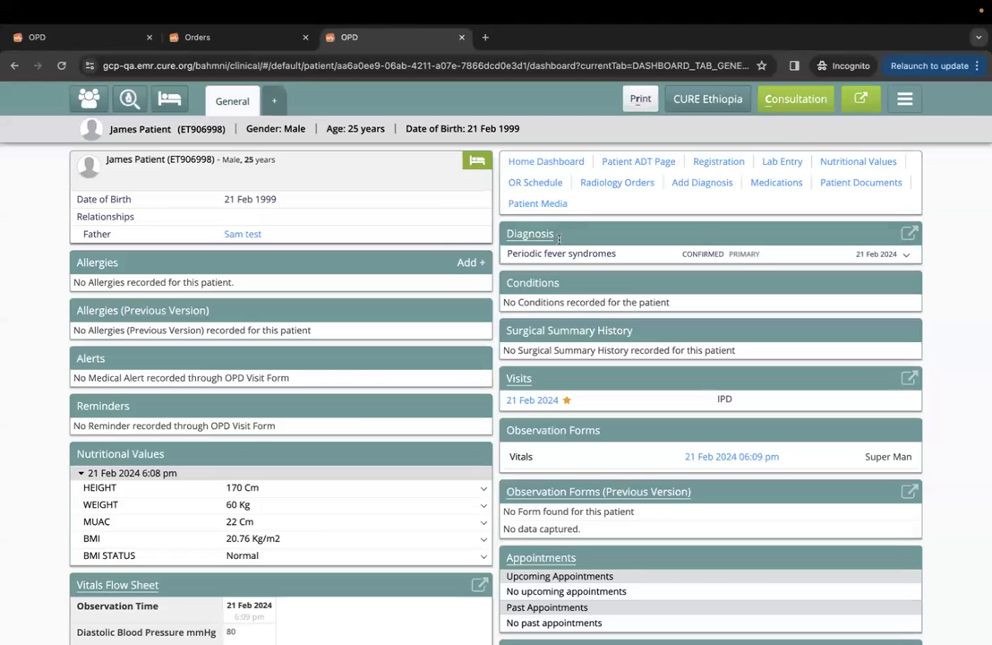
# Add Bee as an allergen via an 'env' search, with a Mental status change reaction at Moderate severity, and save.
pyautogui.click(471, 265)
pyautogui.click(738, 228)
pyautogui.write('tab')
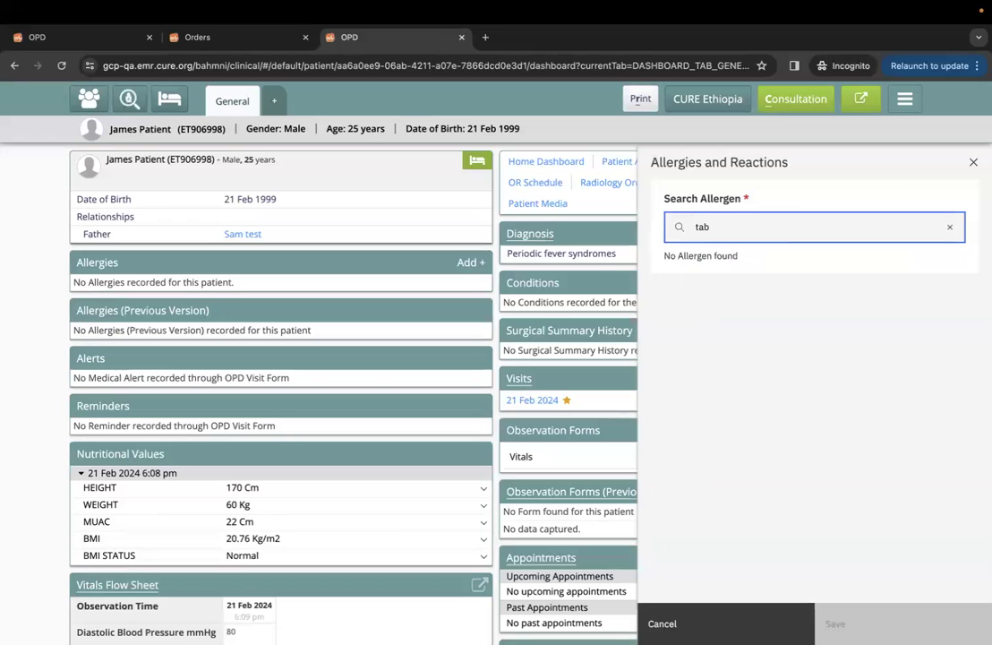
pyautogui.press('BackSpace')
pyautogui.press('BackSpace')
pyautogui.press('BackSpace')
pyautogui.write('env')
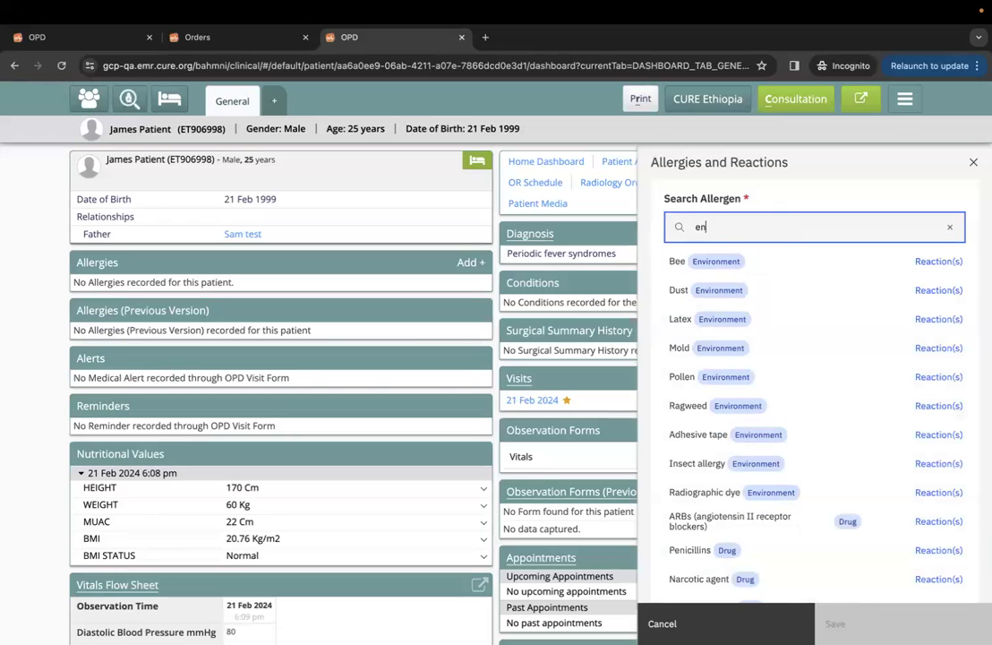
pyautogui.click(748, 265)
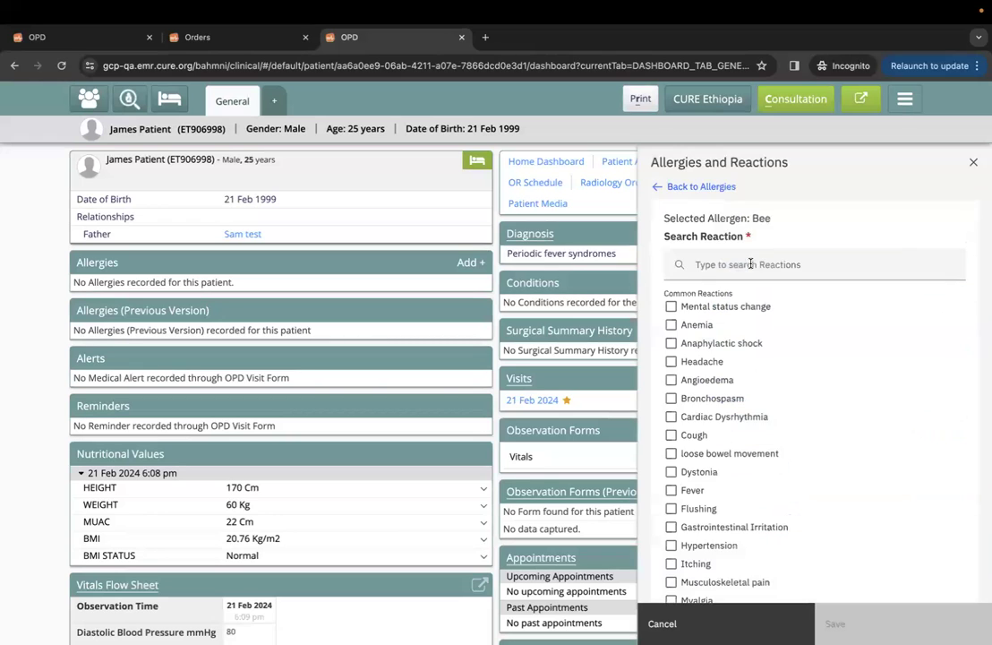
pyautogui.click(671, 308)
pyautogui.scroll(-5, 681, 385)
pyautogui.click(718, 497)
pyautogui.click(840, 624)
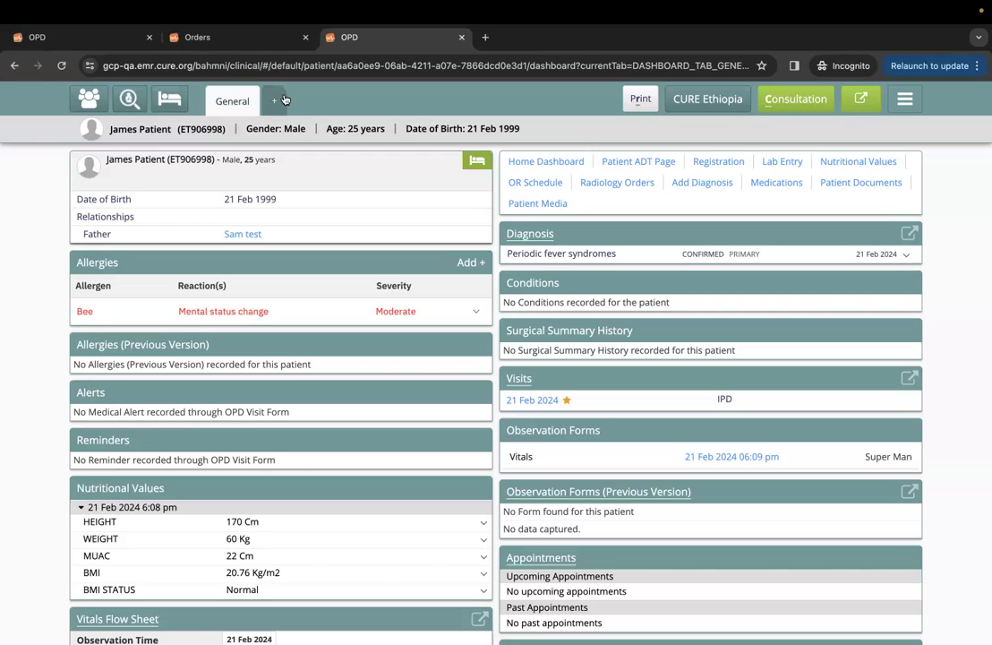
# Close the Orders browser tab so only the two OPD tabs remain.
pyautogui.click(305, 36)
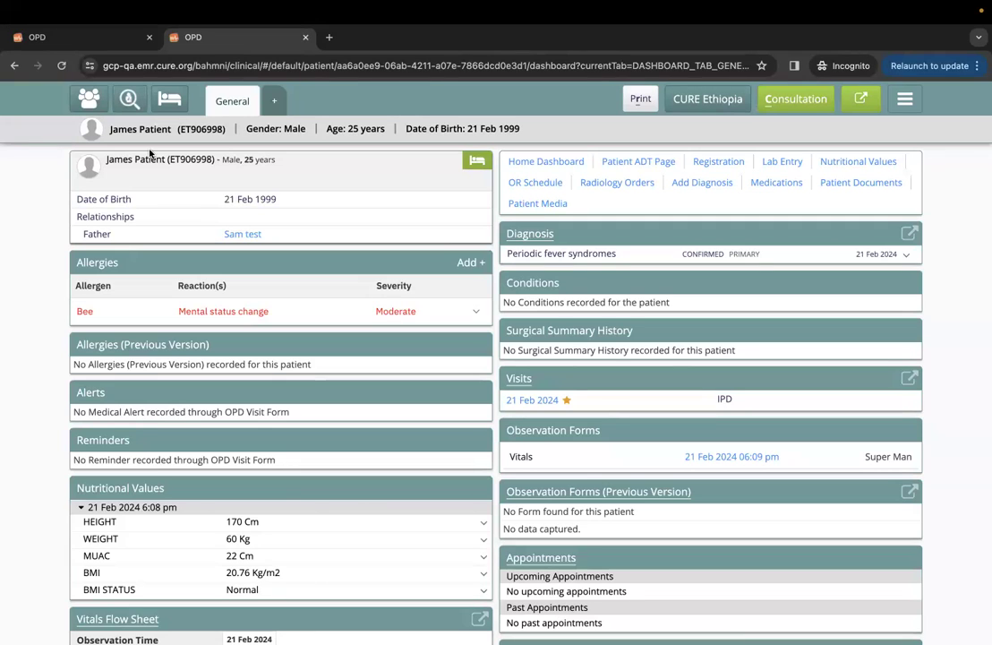
pyautogui.click(109, 42)
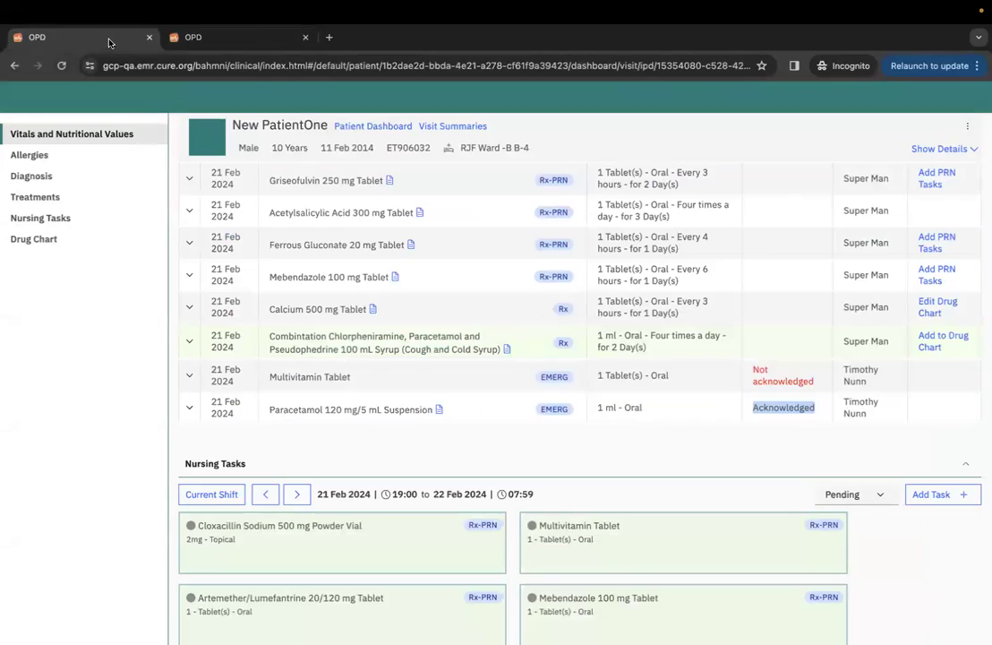
pyautogui.scroll(10, 402, 333)
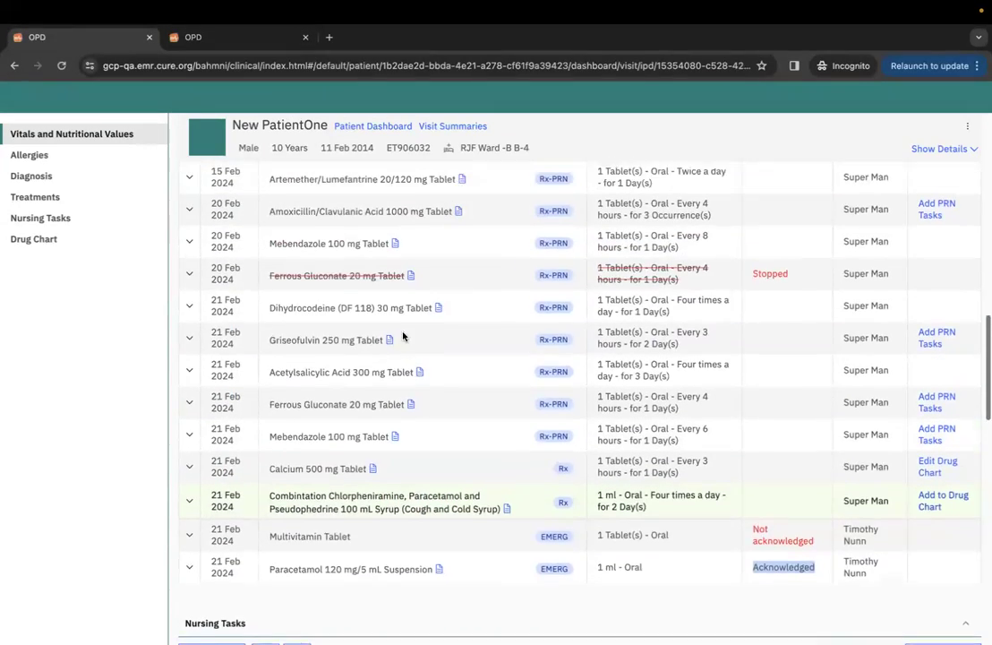
pyautogui.scroll(10, 402, 335)
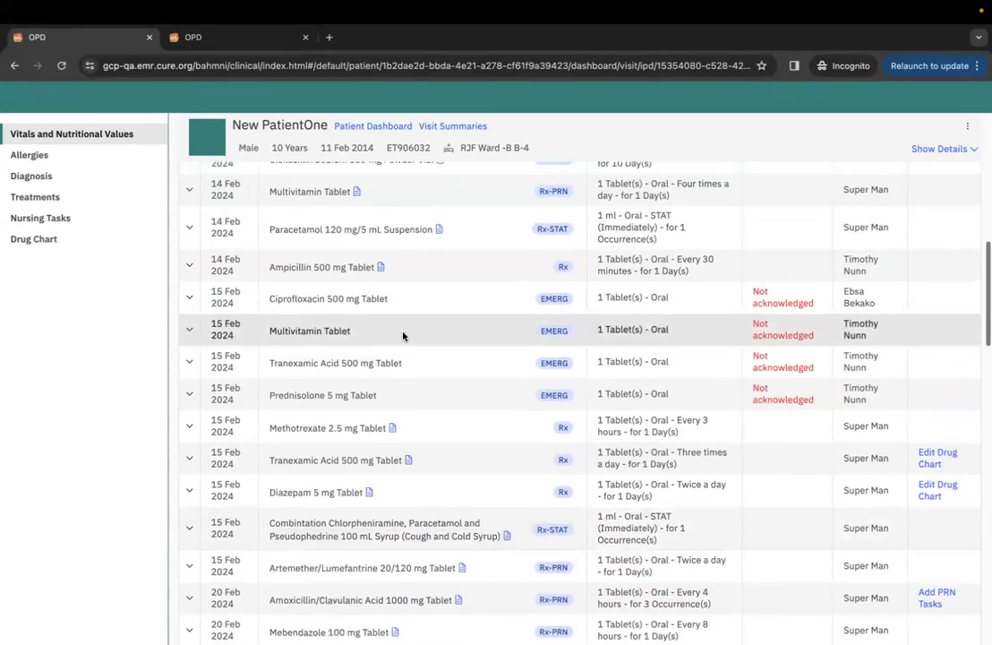
pyautogui.scroll(1, 403, 336)
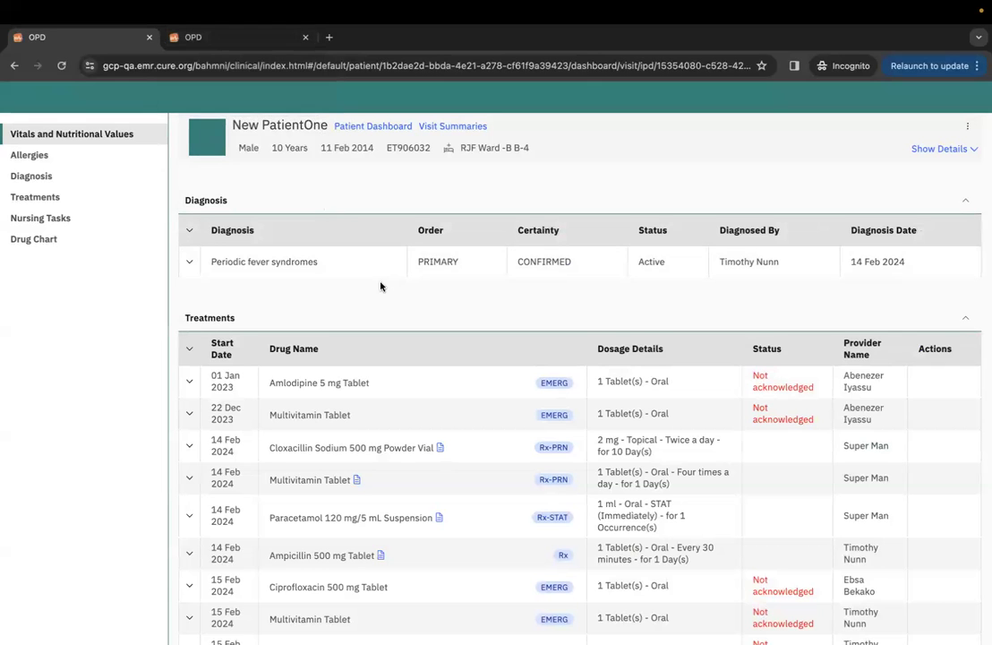
pyautogui.scroll(1, 380, 286)
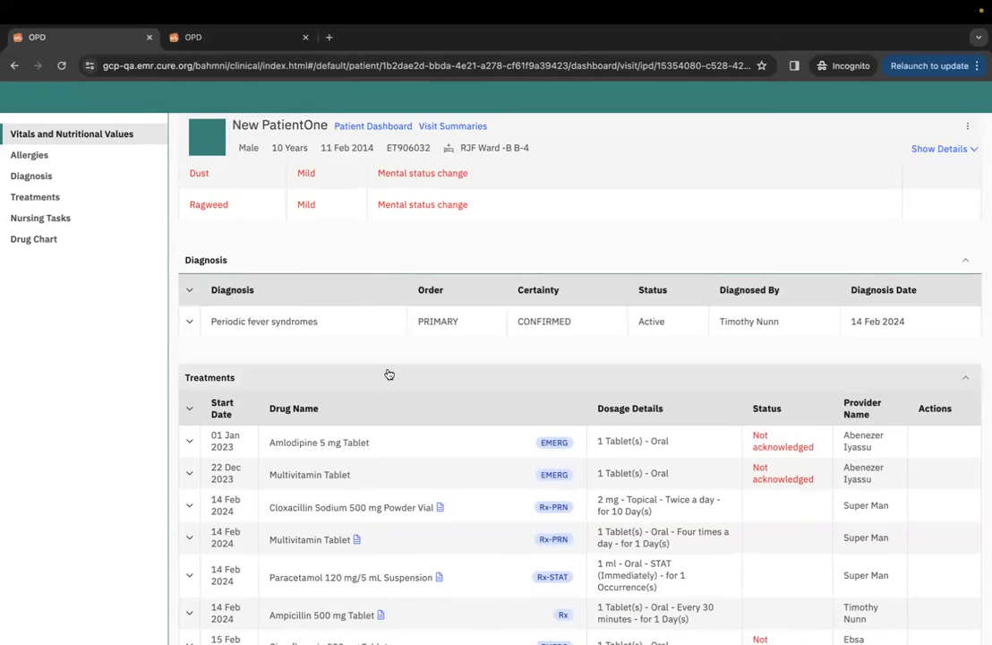
pyautogui.scroll(1, 355, 381)
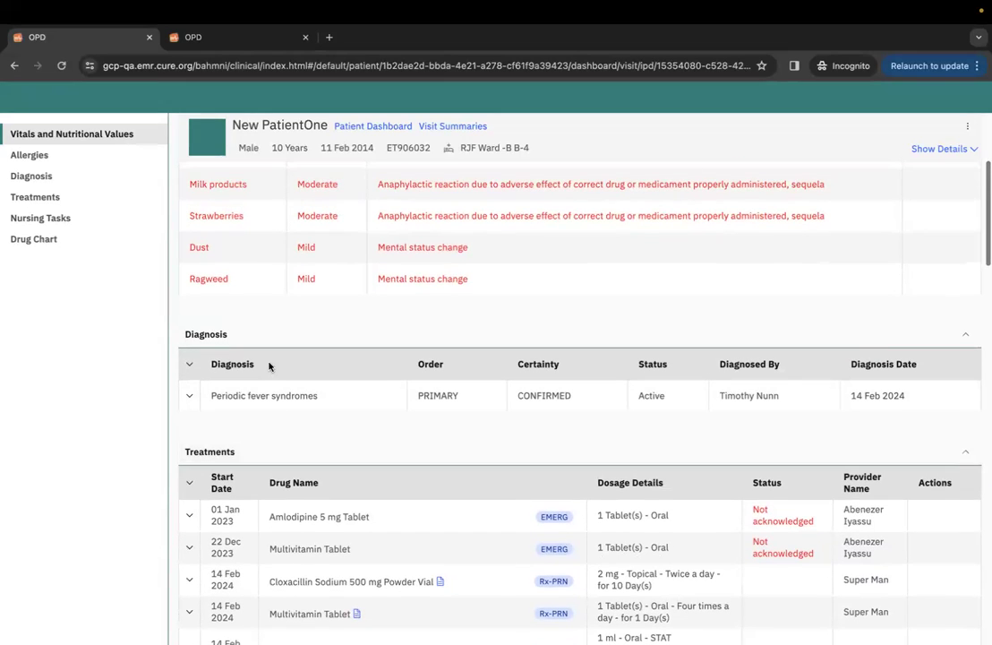
pyautogui.scroll(1, 421, 376)
pyautogui.scroll(-1, 422, 378)
pyautogui.scroll(-1, 422, 376)
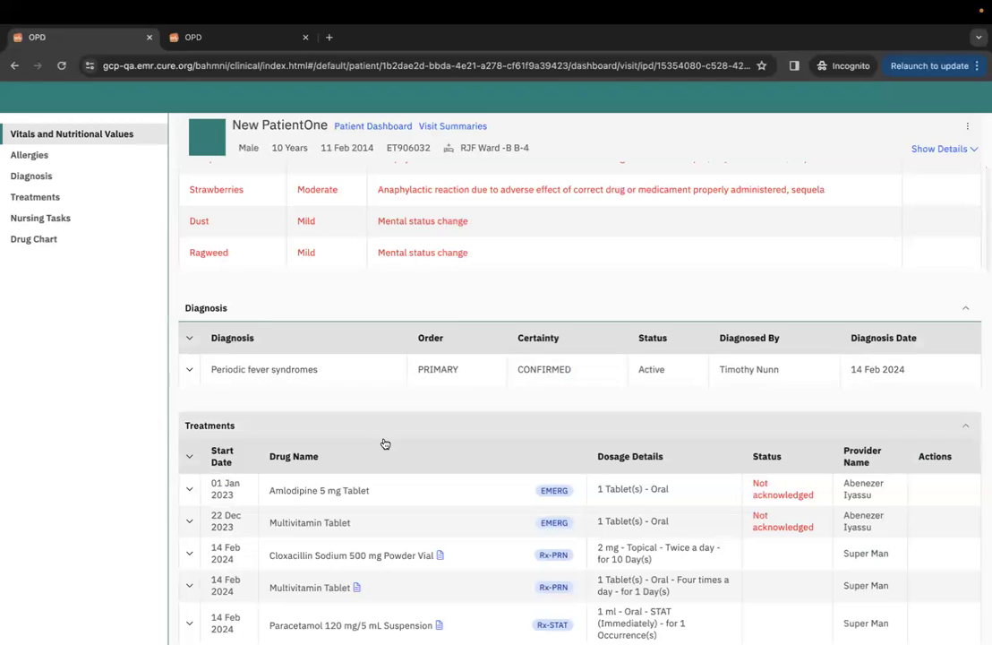
pyautogui.scroll(-1, 354, 478)
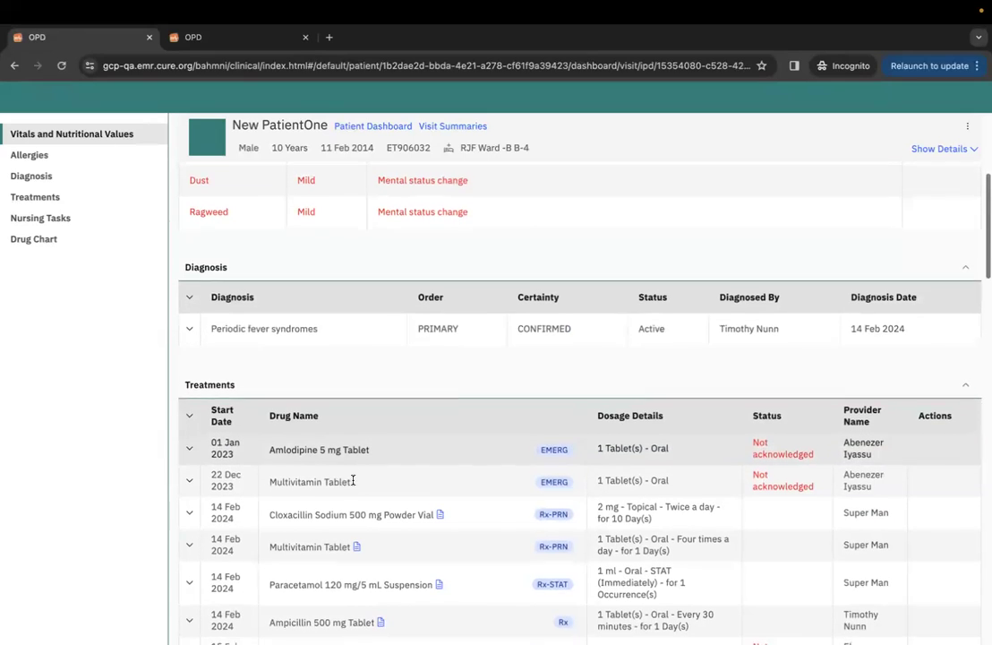
pyautogui.scroll(1, 355, 461)
pyautogui.scroll(1, 407, 369)
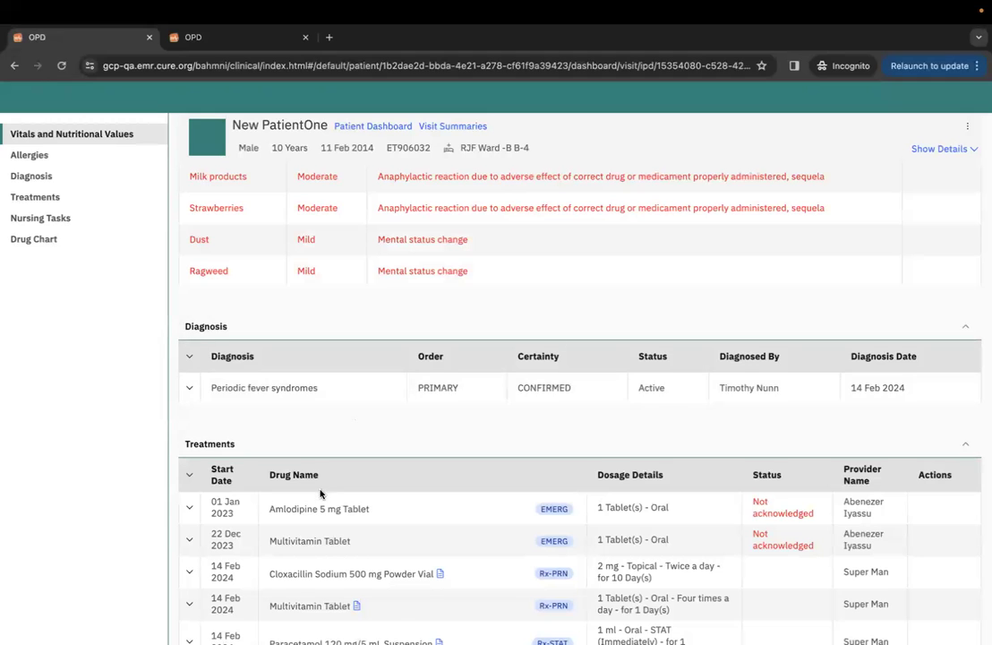
pyautogui.scroll(-1, 316, 489)
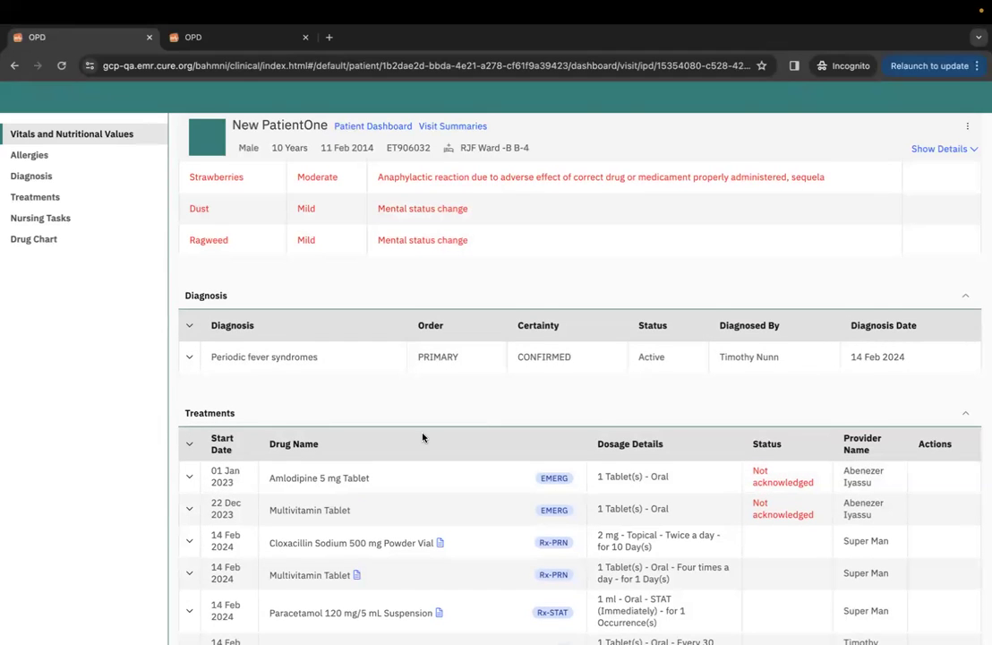
pyautogui.scroll(1, 423, 436)
pyautogui.scroll(5, 409, 390)
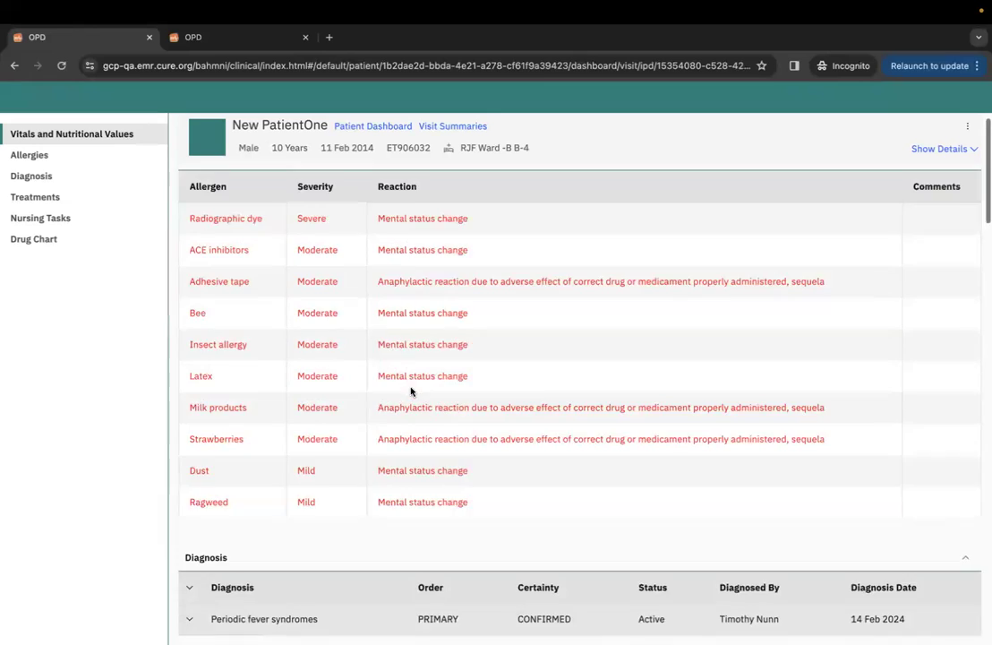
pyautogui.scroll(1, 243, 347)
pyautogui.scroll(-5, 367, 348)
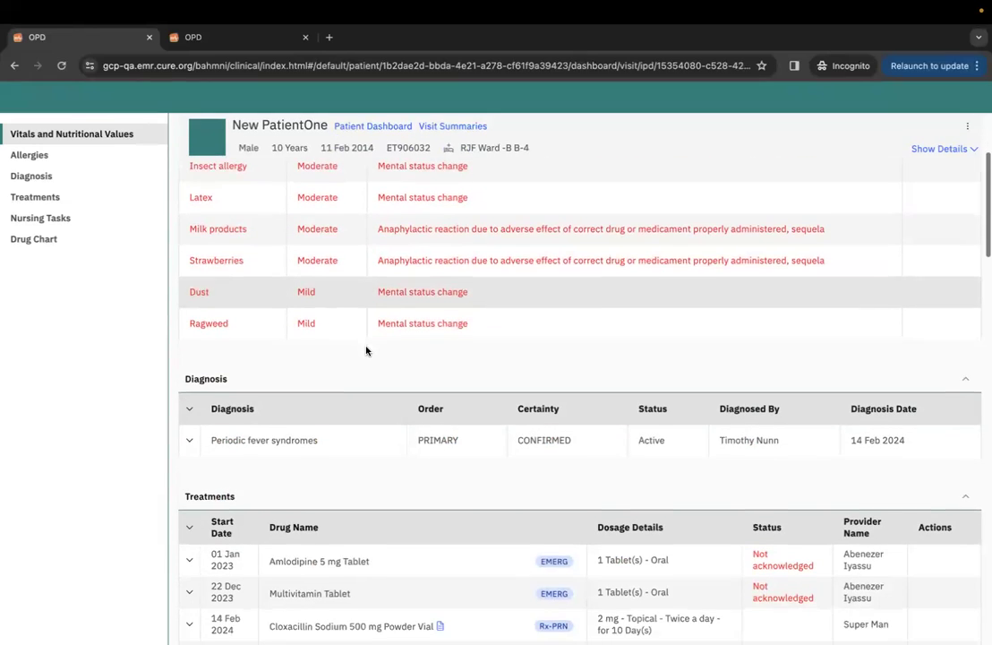
pyautogui.scroll(-1, 339, 395)
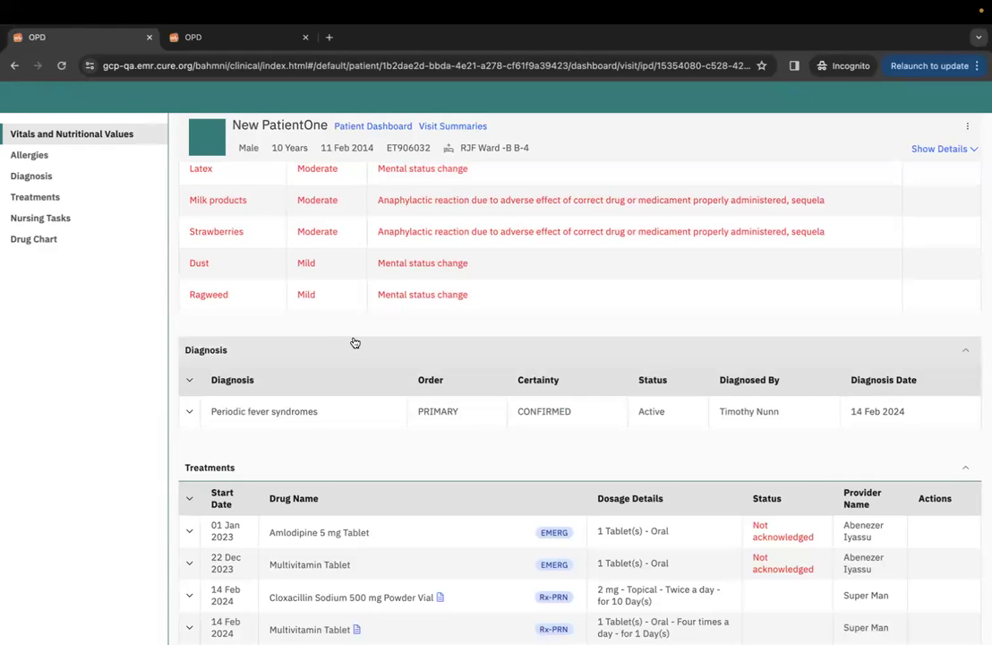
pyautogui.click(237, 45)
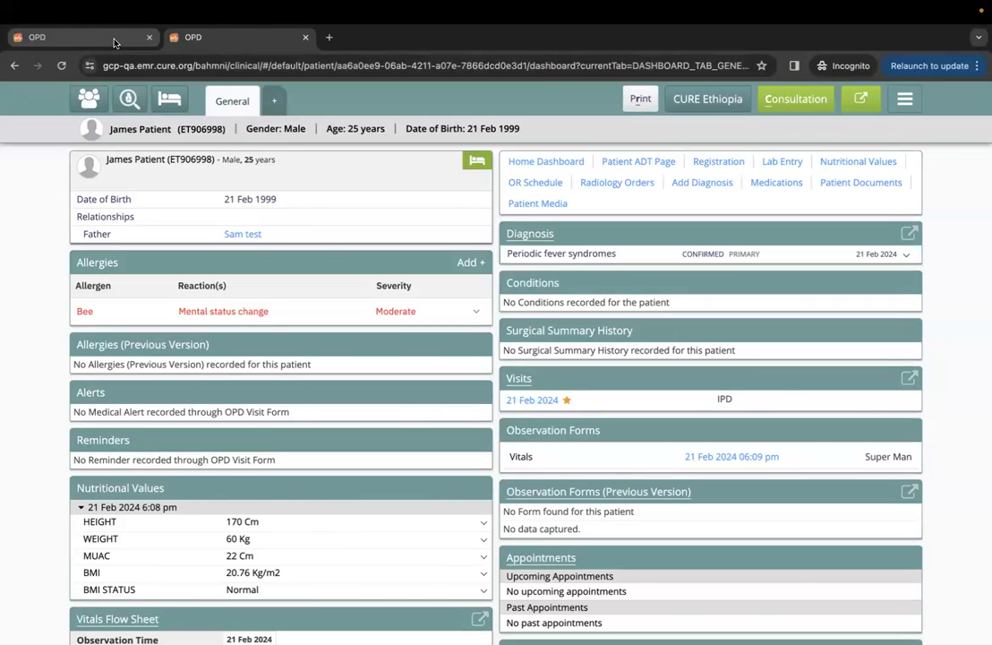
pyautogui.click(81, 36)
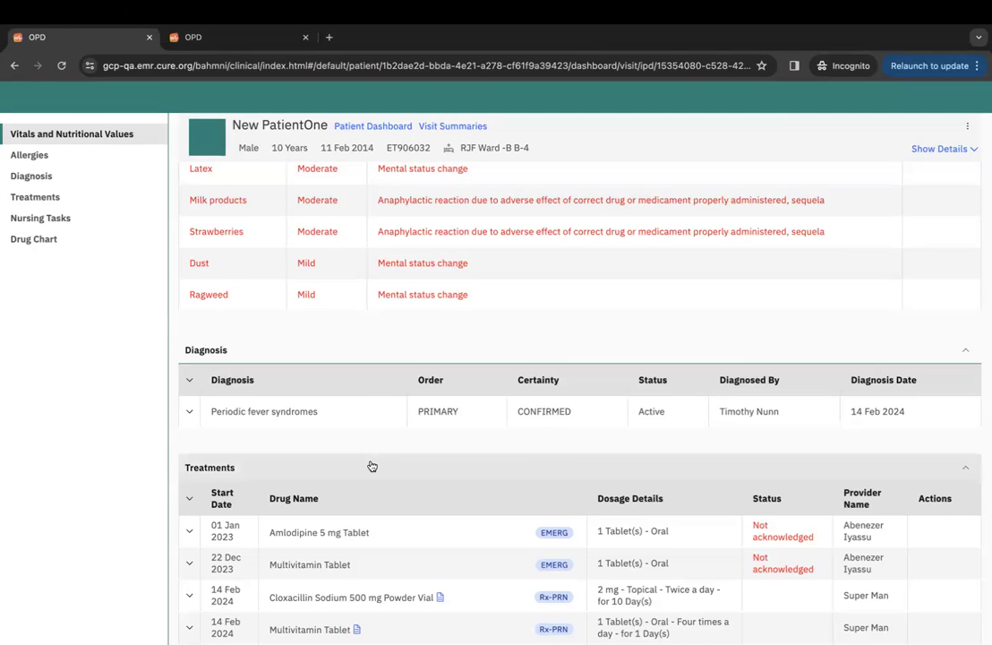
# Scroll down the ten-year-old's IPD visit page toward the Allergies section.
pyautogui.scroll(-1, 371, 467)
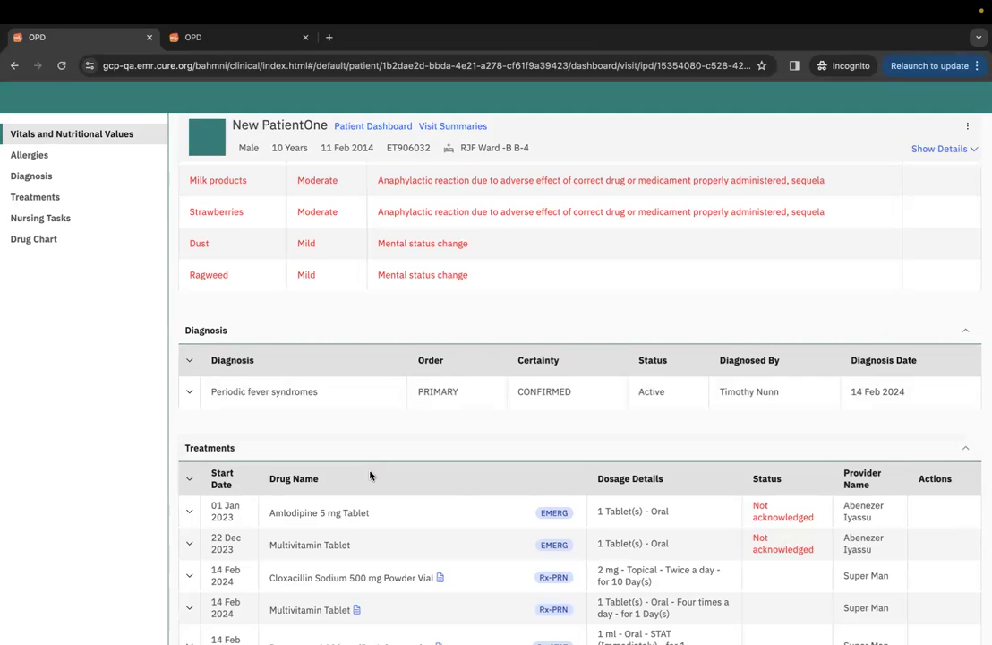
# Scroll through the IPD dashboard to review the eight allergies, the Periodic fever syndromes diagnosis and the treatments.
pyautogui.scroll(-3, 370, 473)
pyautogui.scroll(2, 370, 474)
pyautogui.scroll(-3, 370, 473)
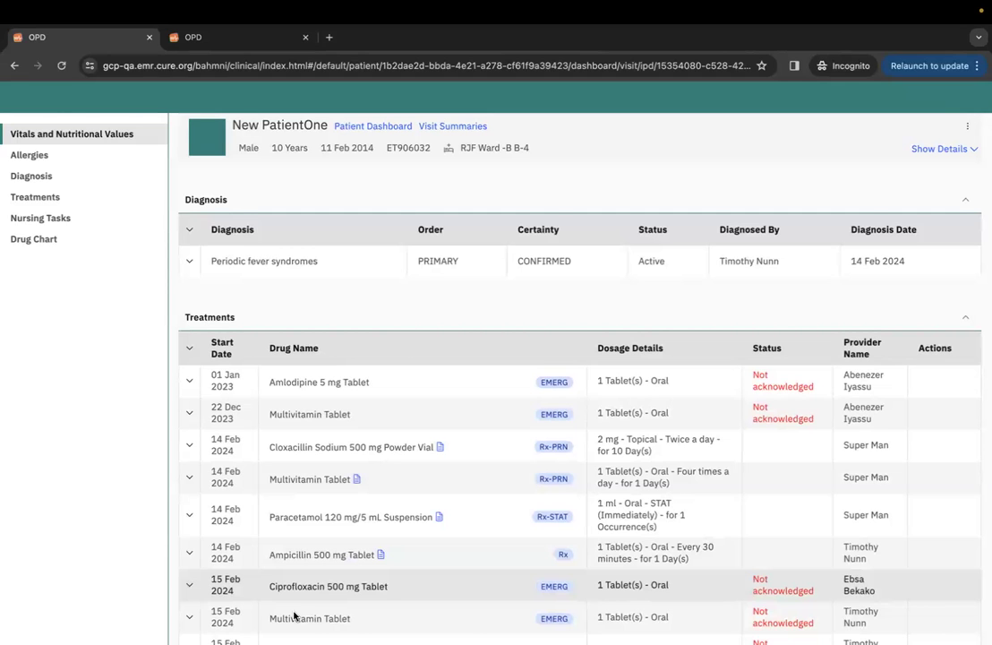
pyautogui.scroll(-3, 363, 495)
pyautogui.scroll(5, 363, 495)
pyautogui.scroll(1, 385, 478)
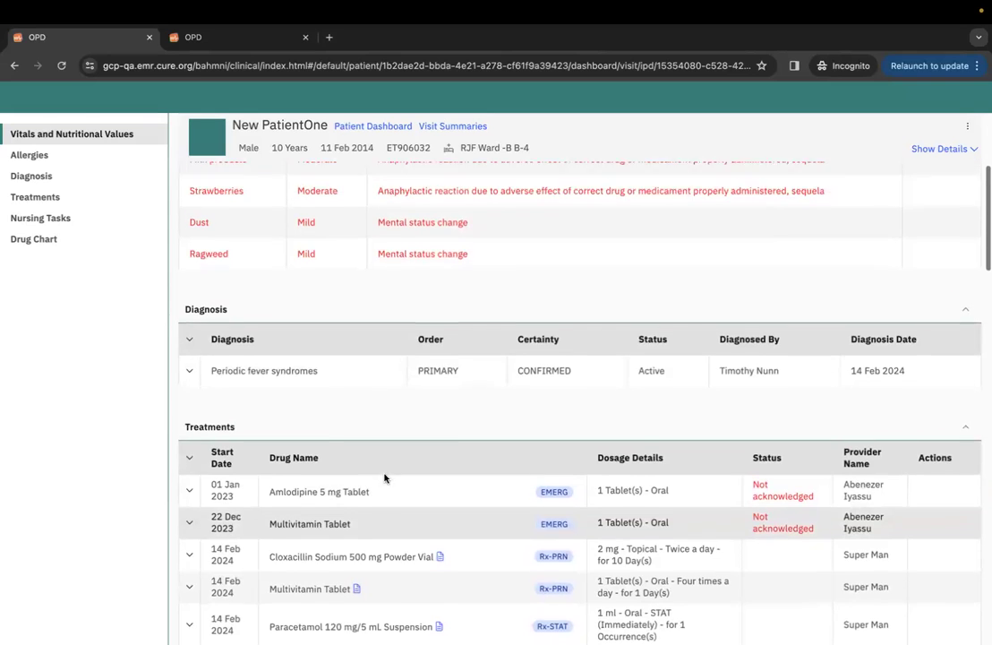
pyautogui.scroll(3, 384, 478)
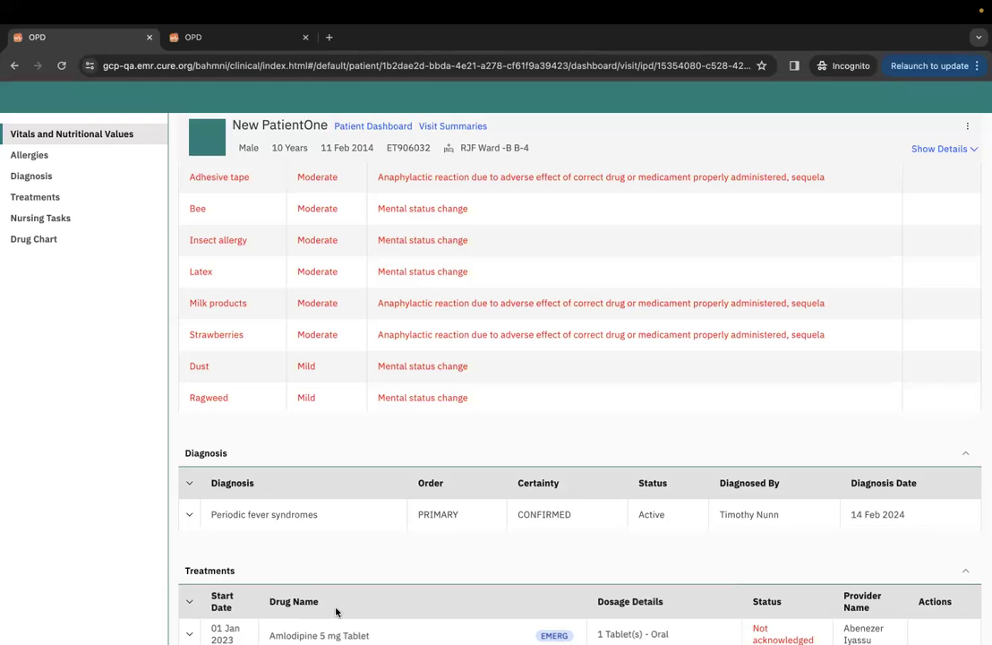
pyautogui.moveTo(466, 627)
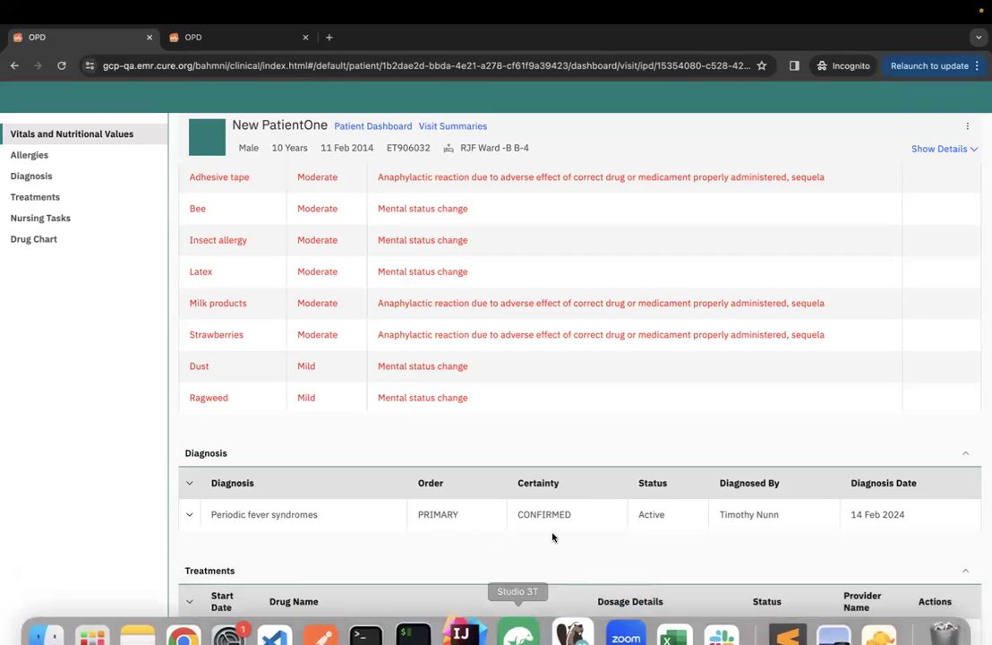